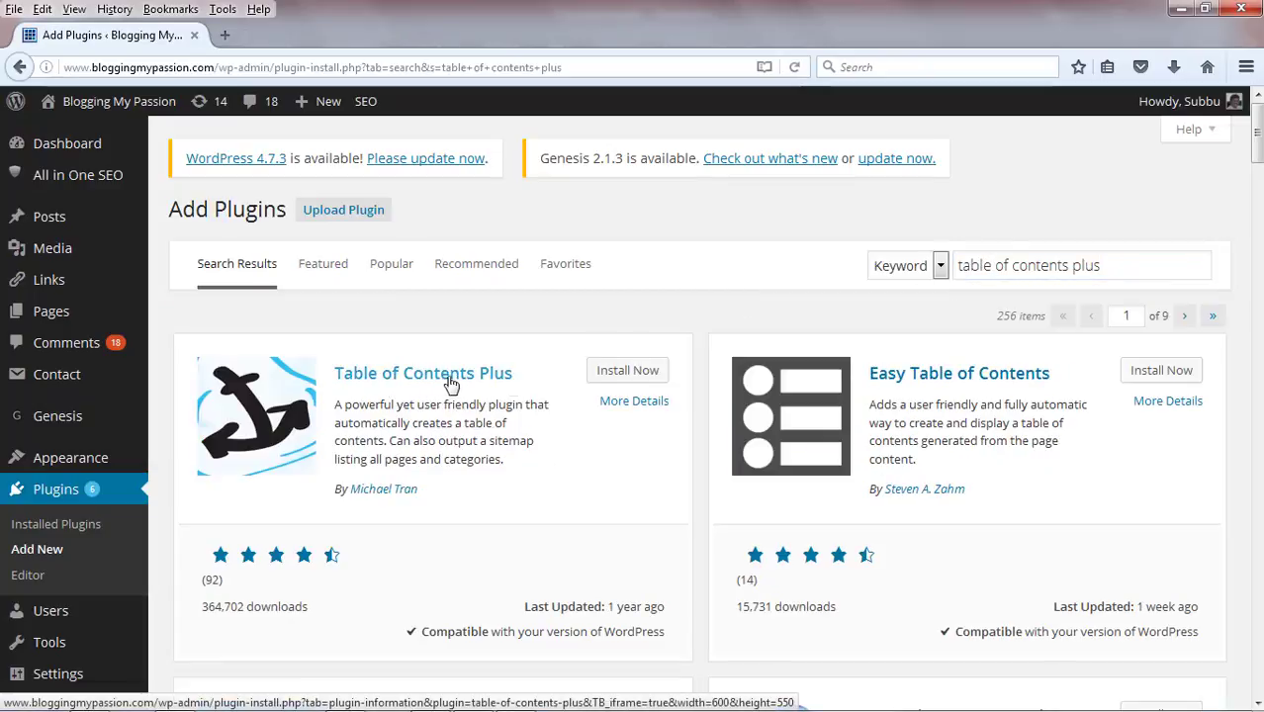
# Install and activate the Table of Contents Plus plugin, then open its settings
pyautogui.click(615, 375)
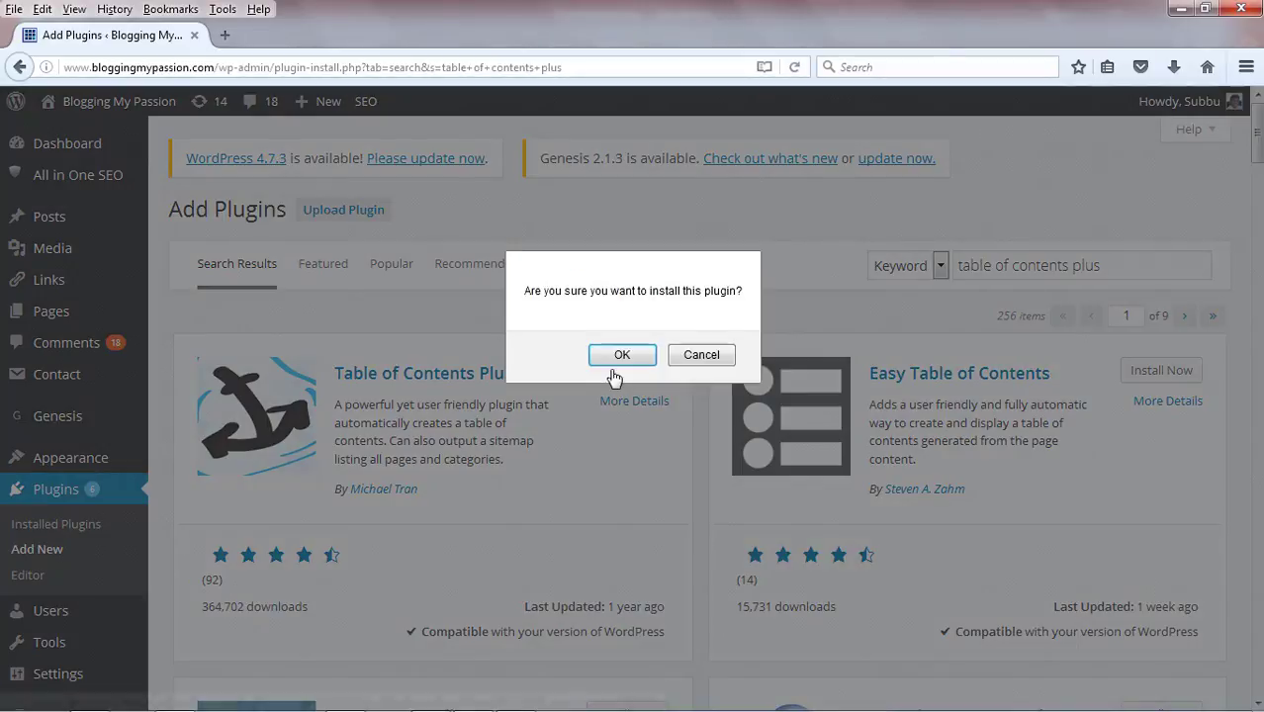
pyautogui.click(621, 357)
pyautogui.click(206, 373)
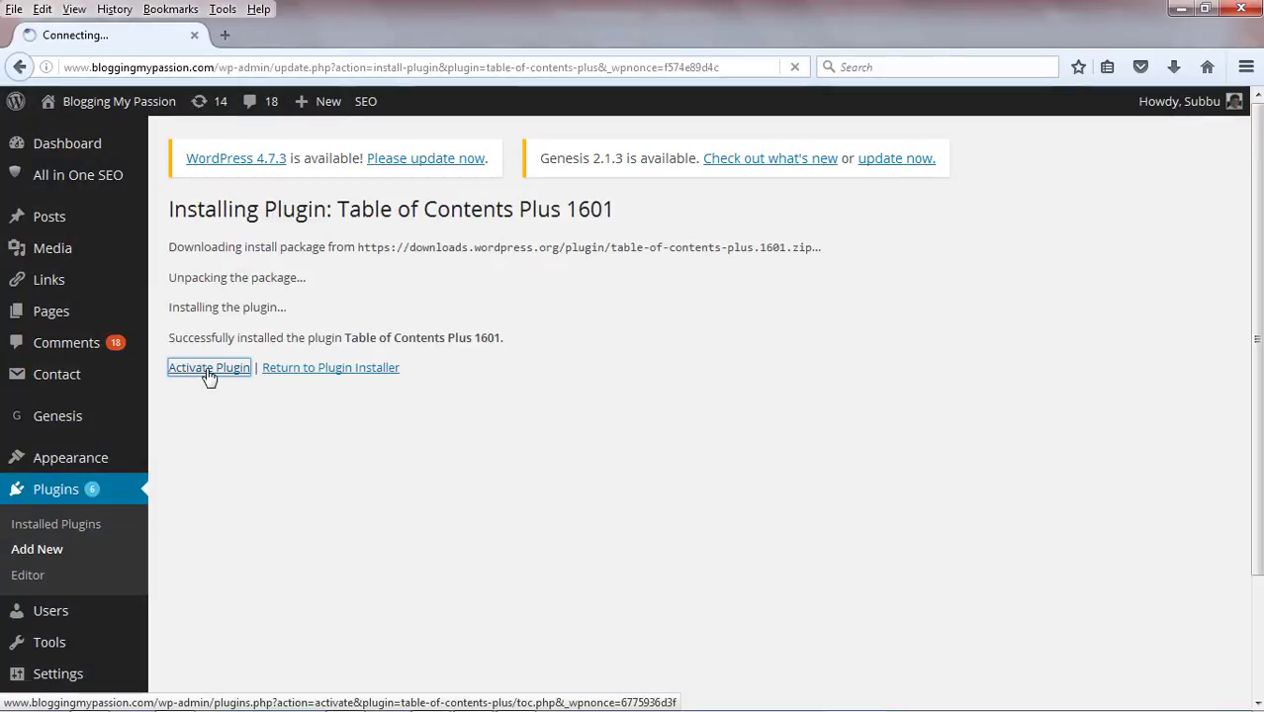
pyautogui.moveTo(1256, 217); pyautogui.dragTo(1256, 610)
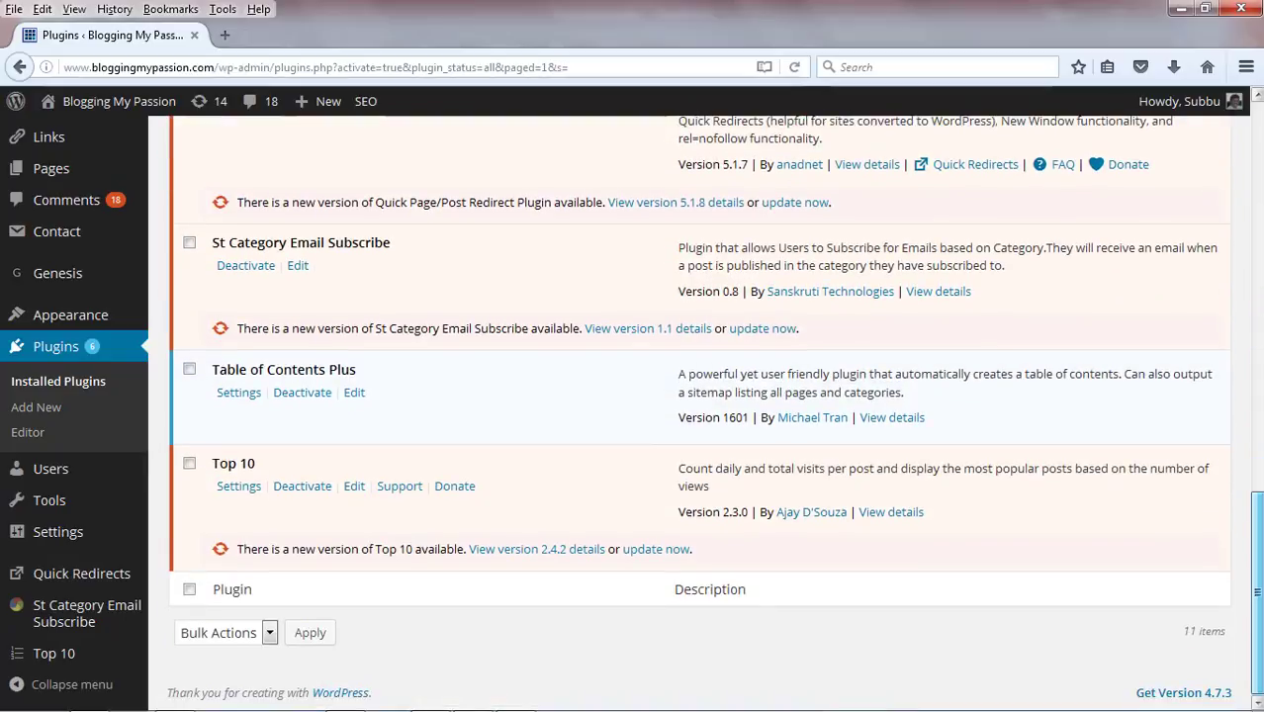
pyautogui.click(238, 394)
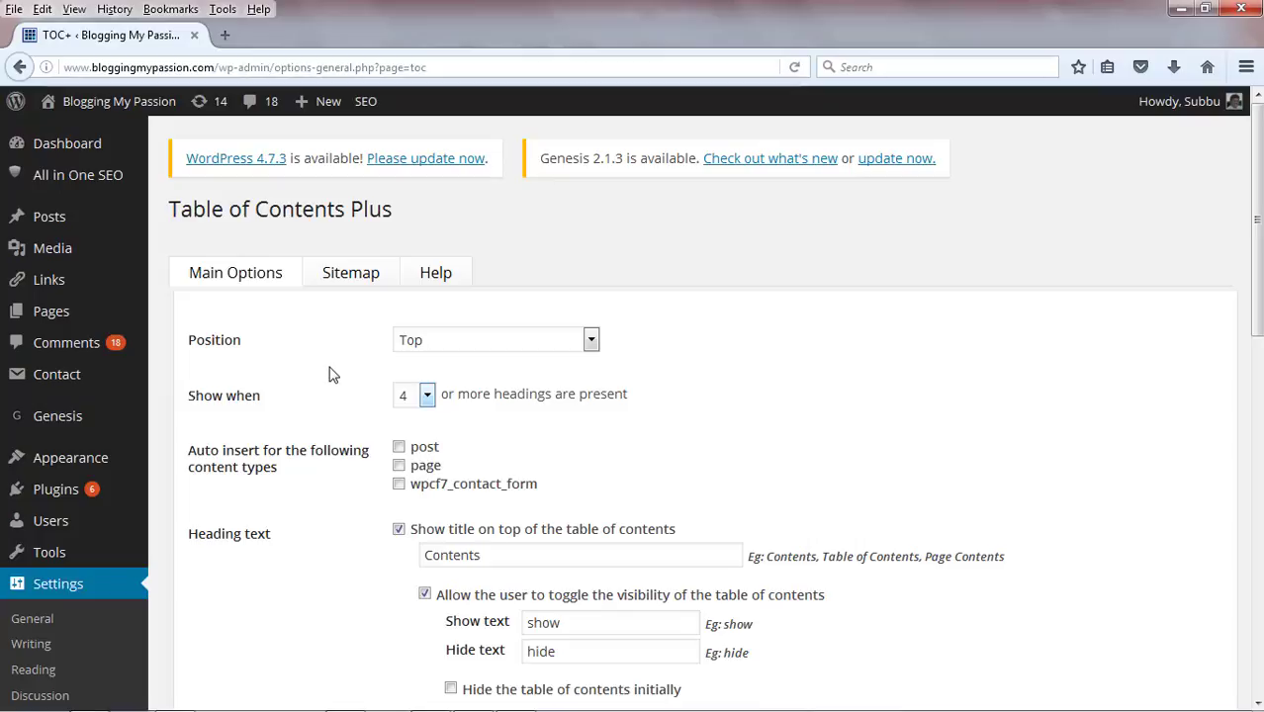
# Start a new post in a separate browser tab and title it "Test Article"
pyautogui.moveTo(76, 217)
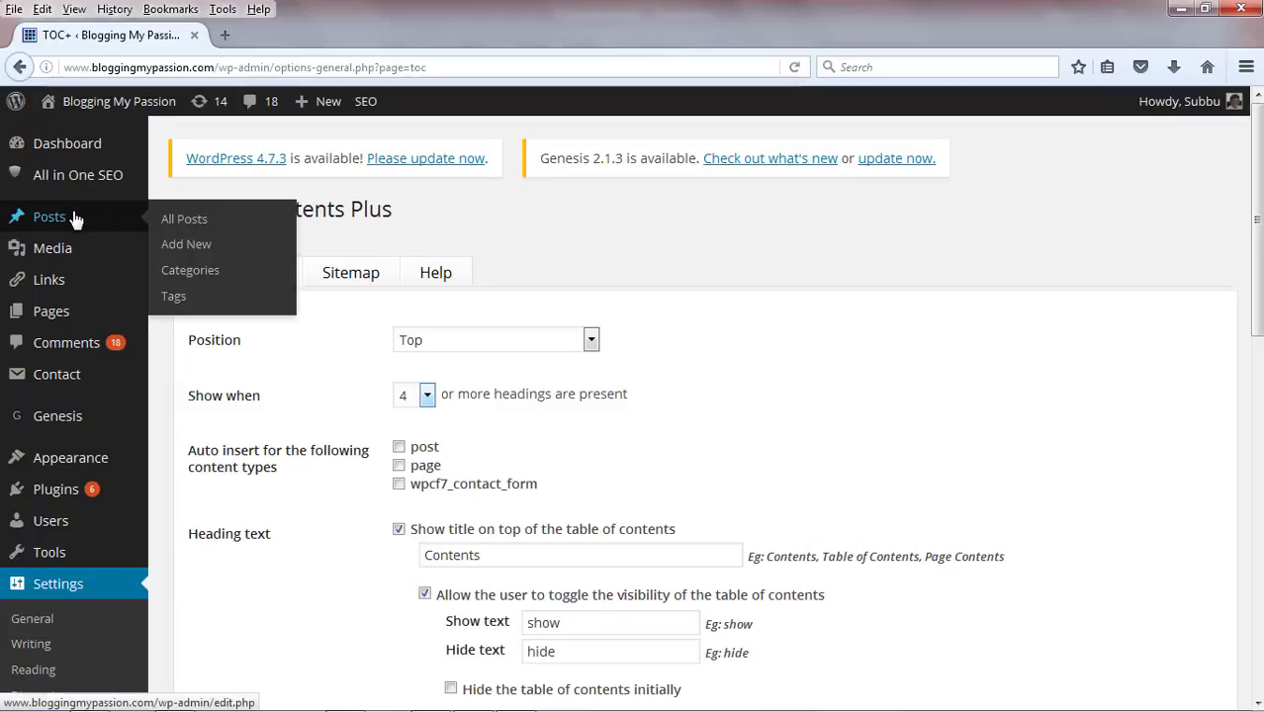
pyautogui.rightClick(200, 252)
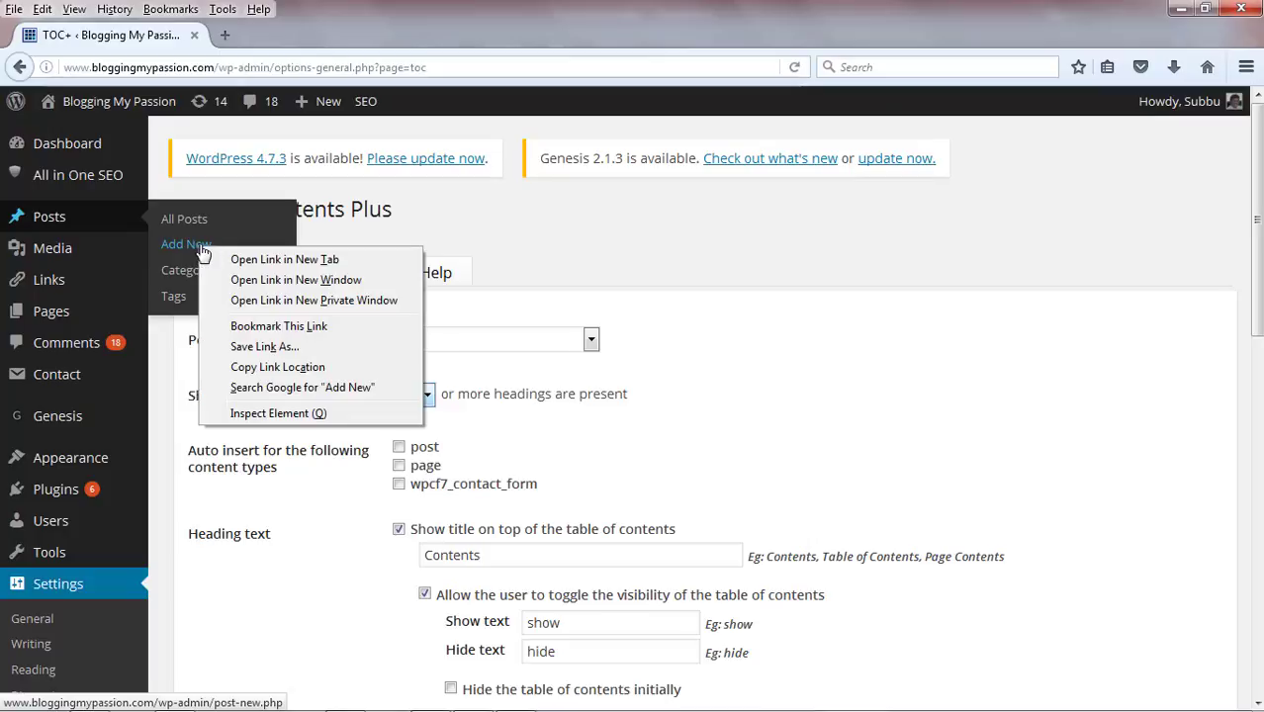
pyautogui.click(315, 255)
pyautogui.click(329, 35)
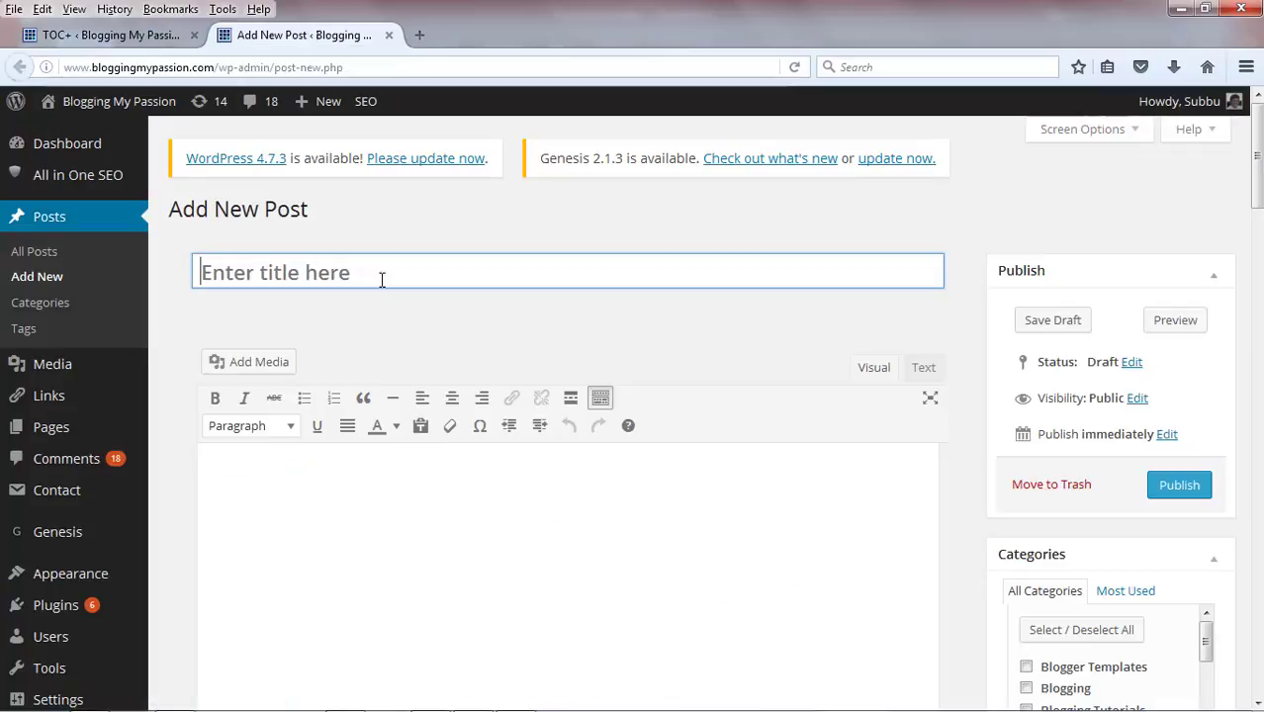
pyautogui.write('Te')
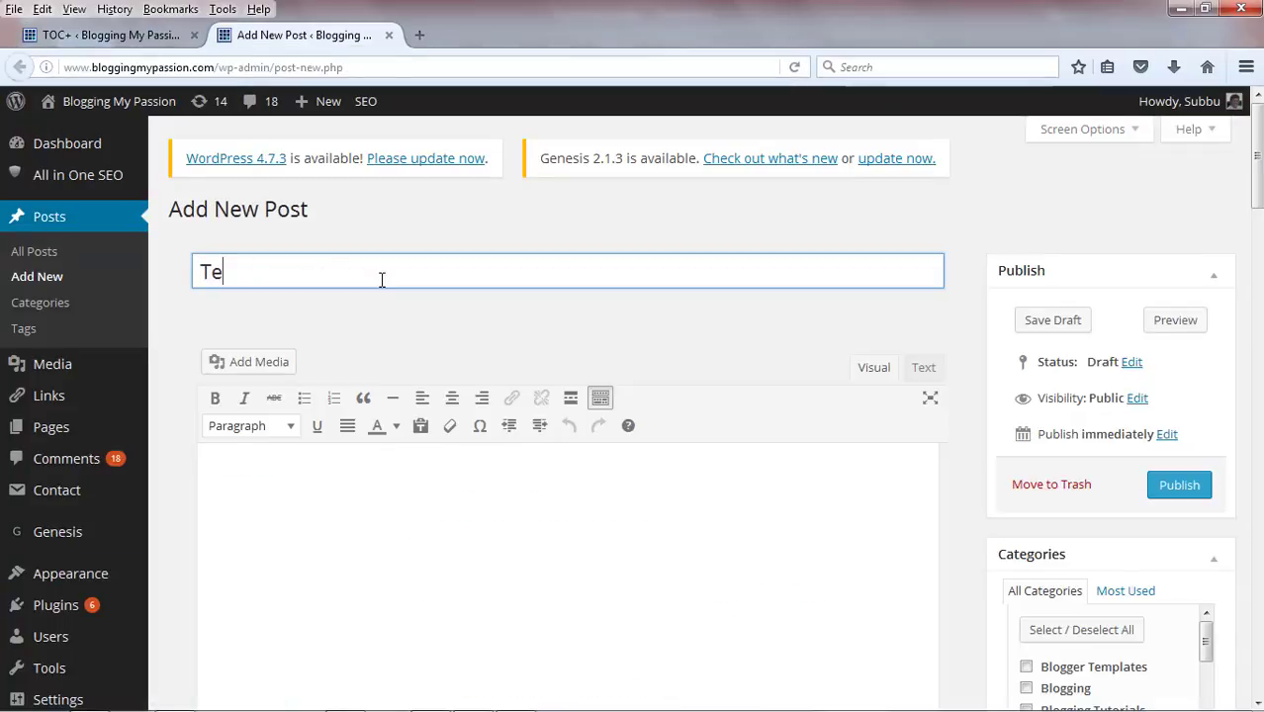
pyautogui.write('st Article')
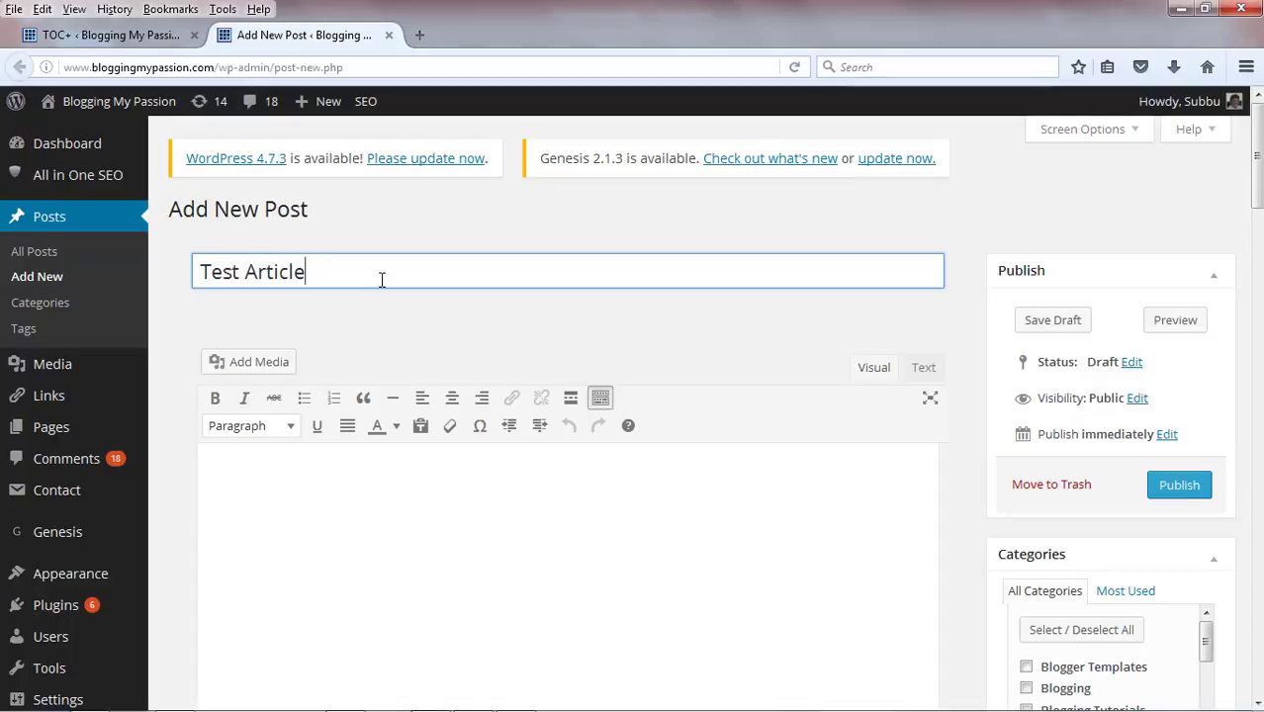
# Paste the copied article text into the post body and save the post as a draft
pyautogui.click(367, 493)
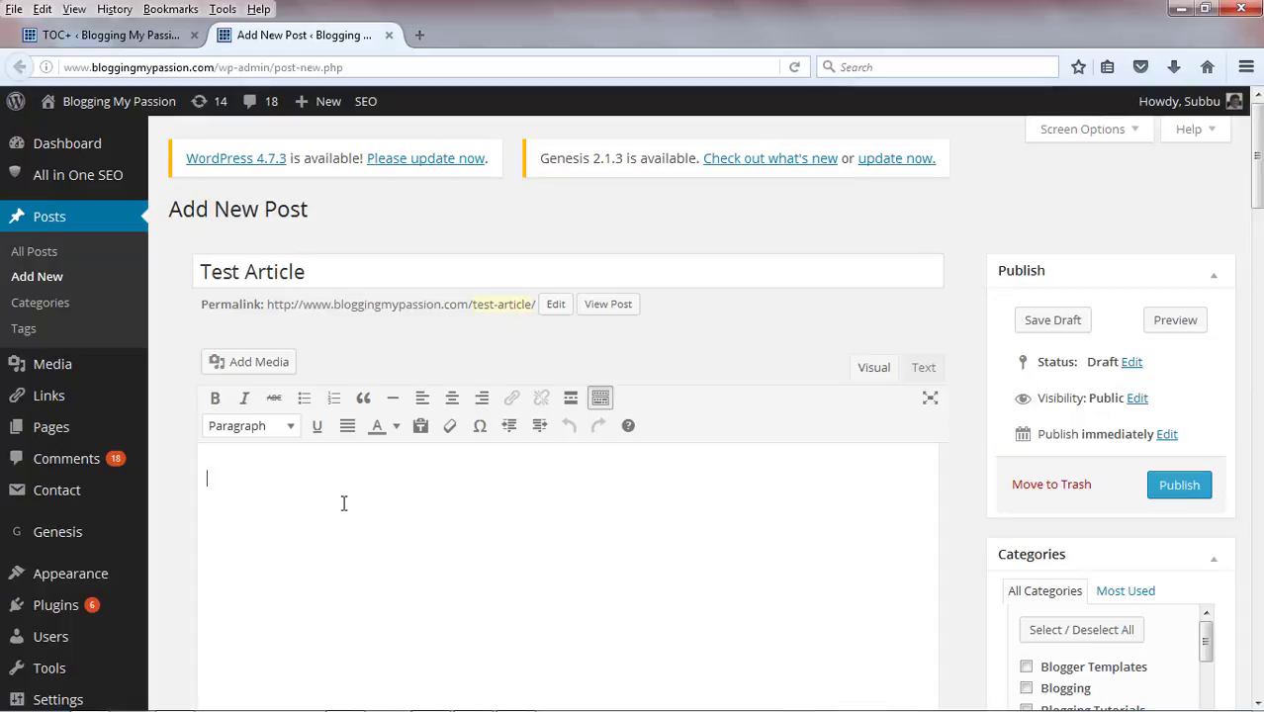
pyautogui.hotkey('ctrl', 'v')
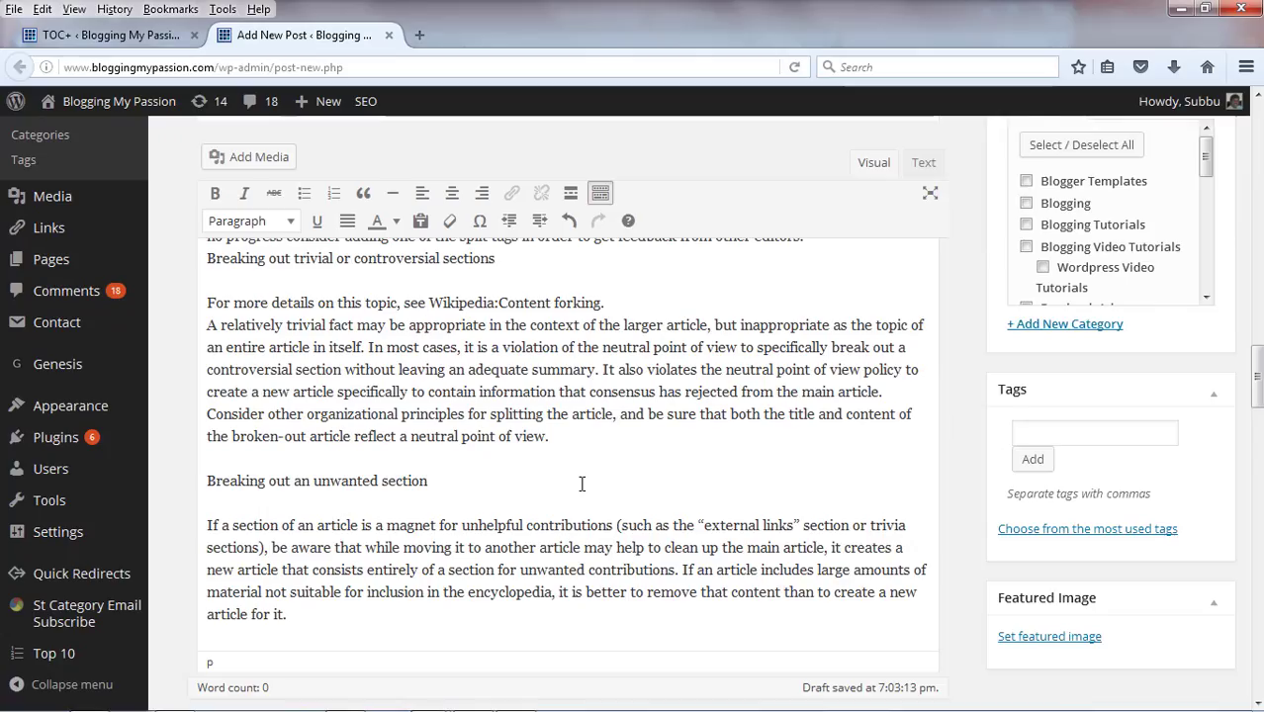
pyautogui.scroll(15, 582, 484)
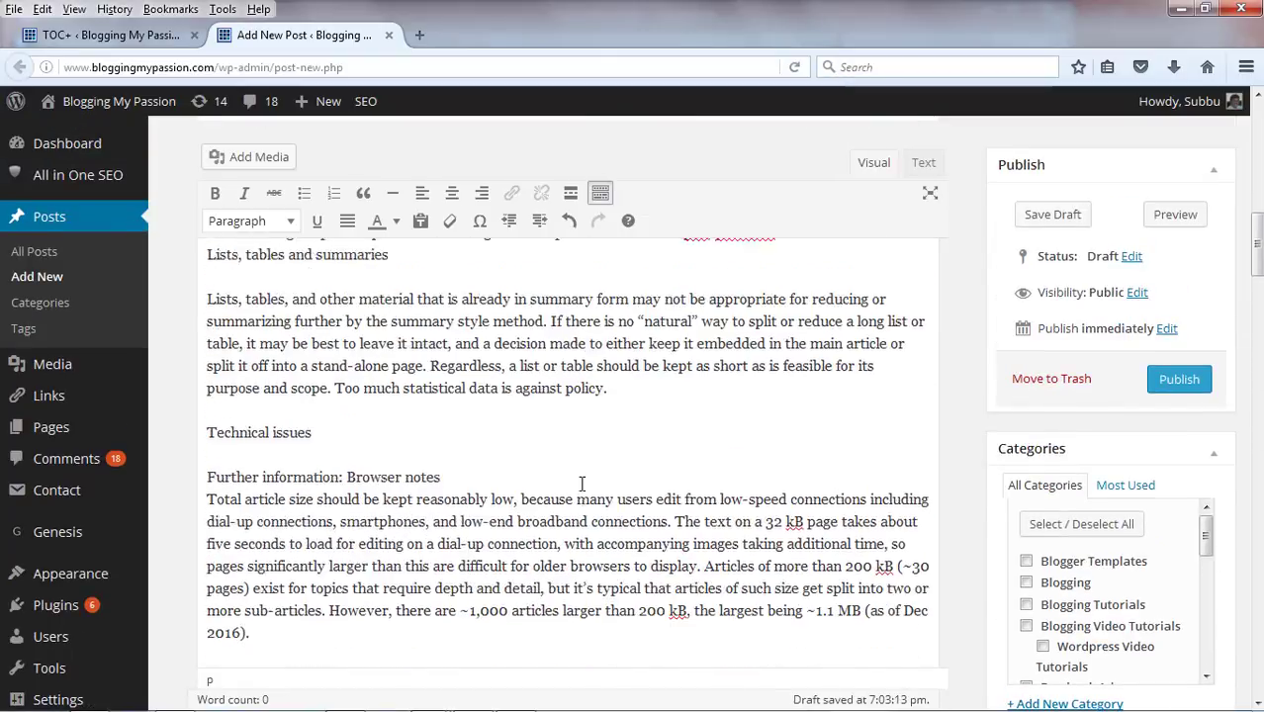
pyautogui.scroll(10, 582, 484)
pyautogui.scroll(4, 582, 483)
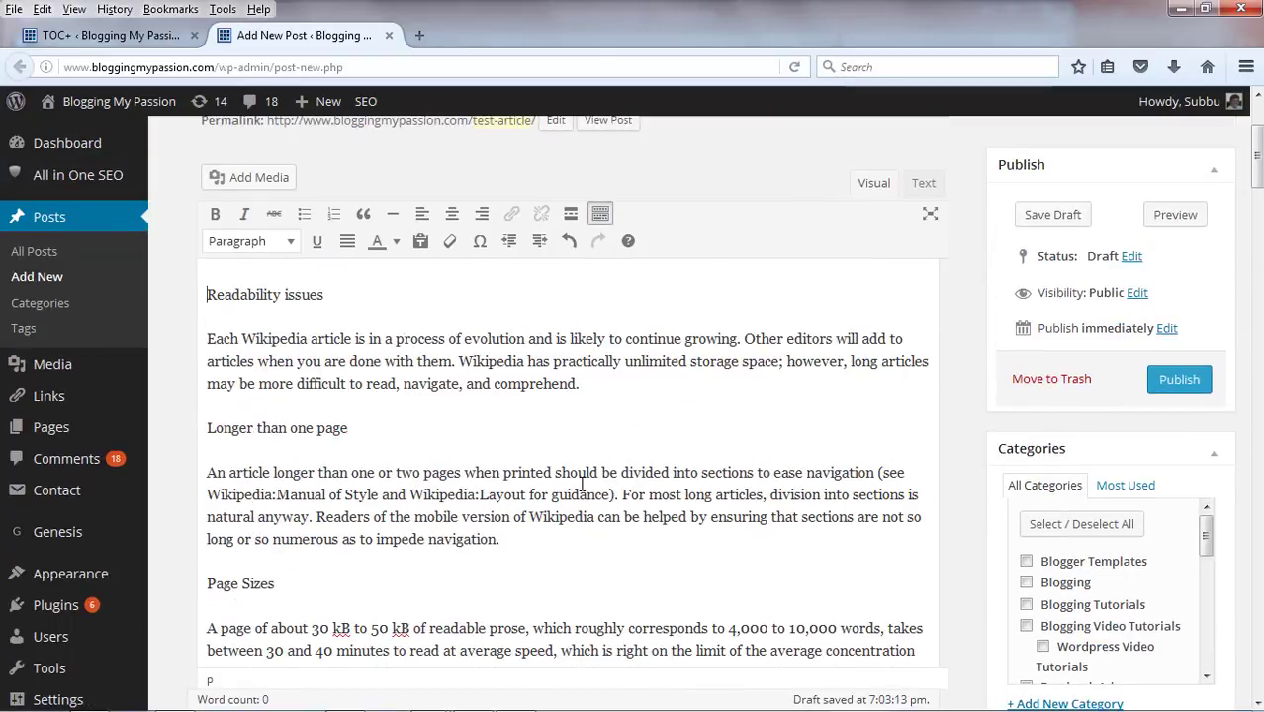
pyautogui.click(1052, 215)
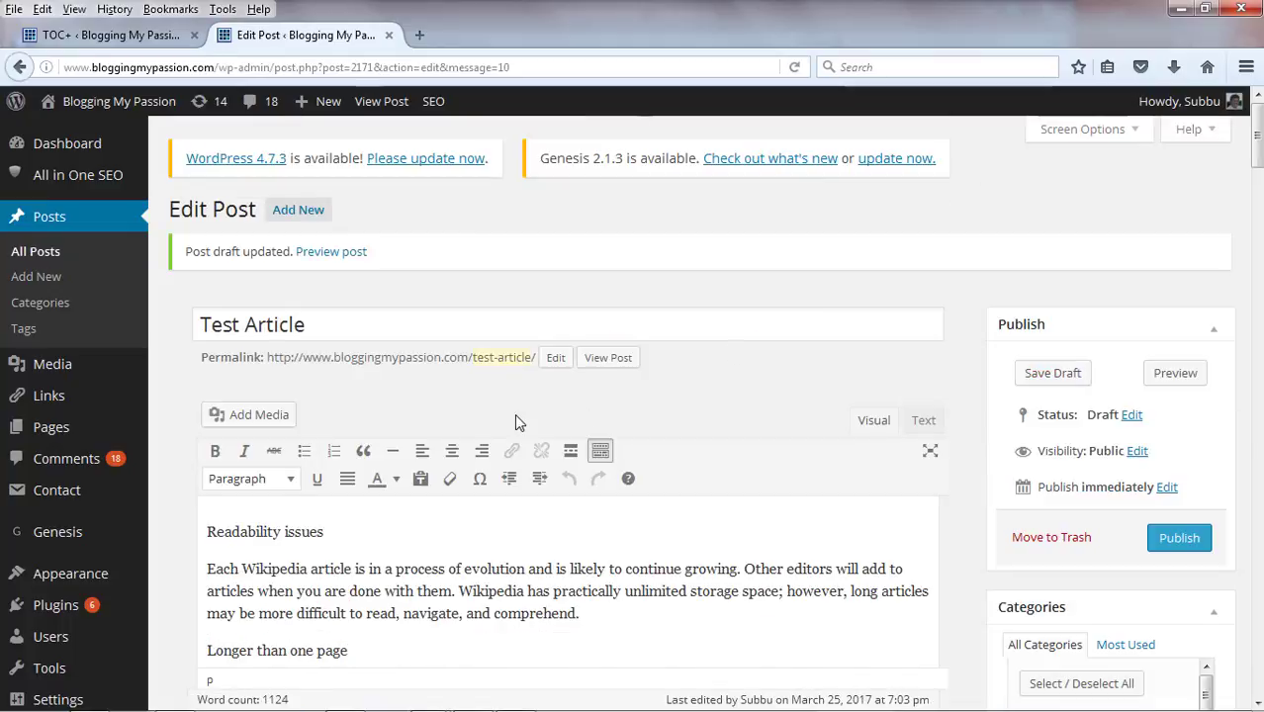
# View the Test Article post in a new browser tab
pyautogui.rightClick(615, 366)
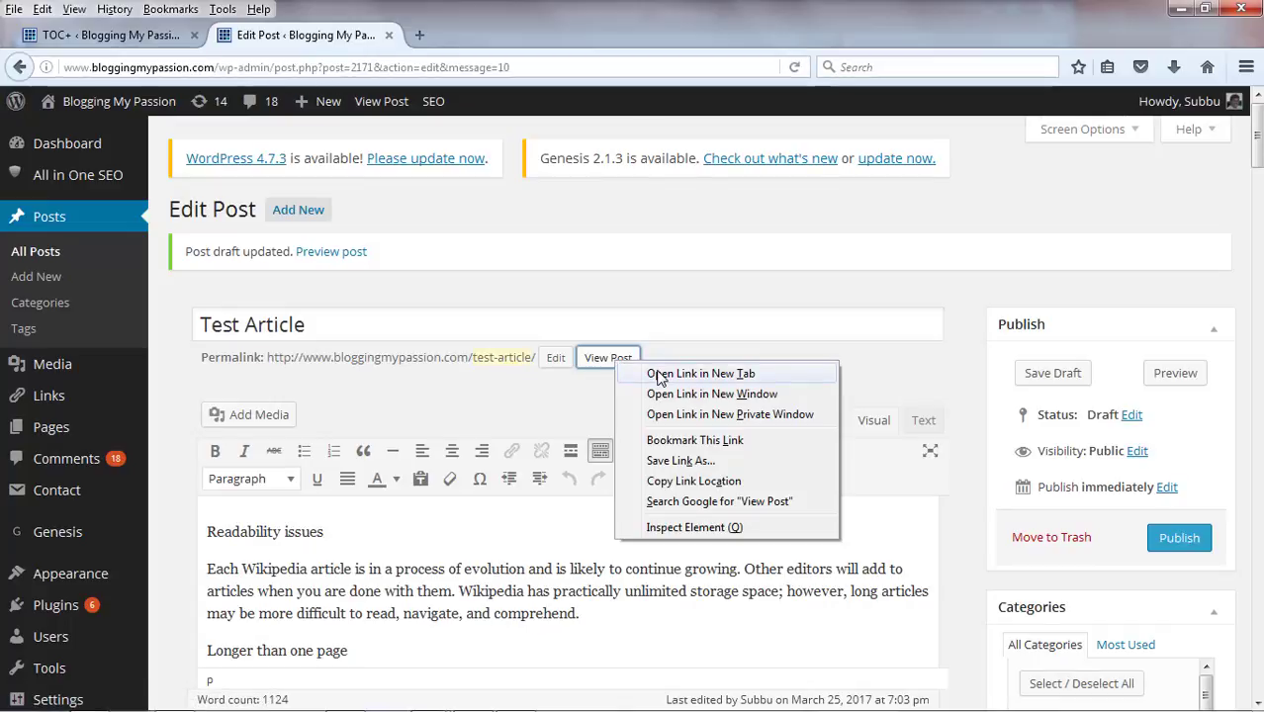
pyautogui.click(660, 374)
pyautogui.click(465, 34)
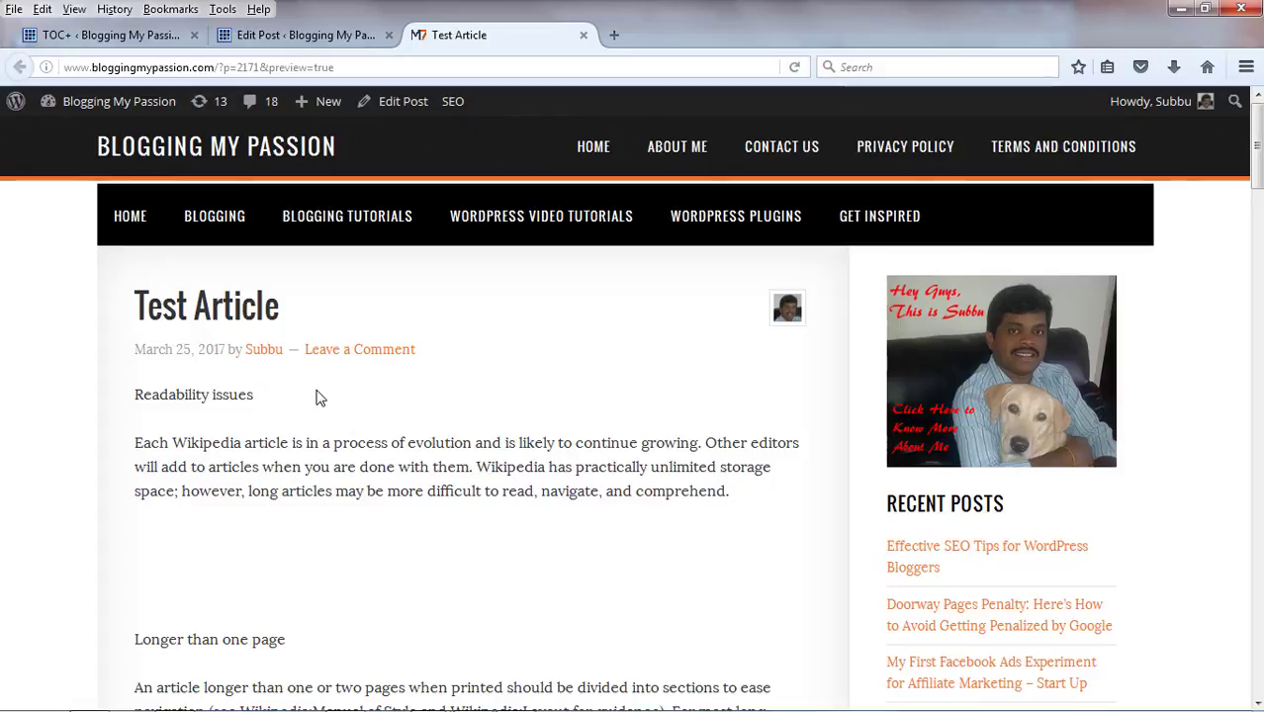
# Choose Top as the table of contents position in the Table of Contents Plus settings
pyautogui.click(133, 39)
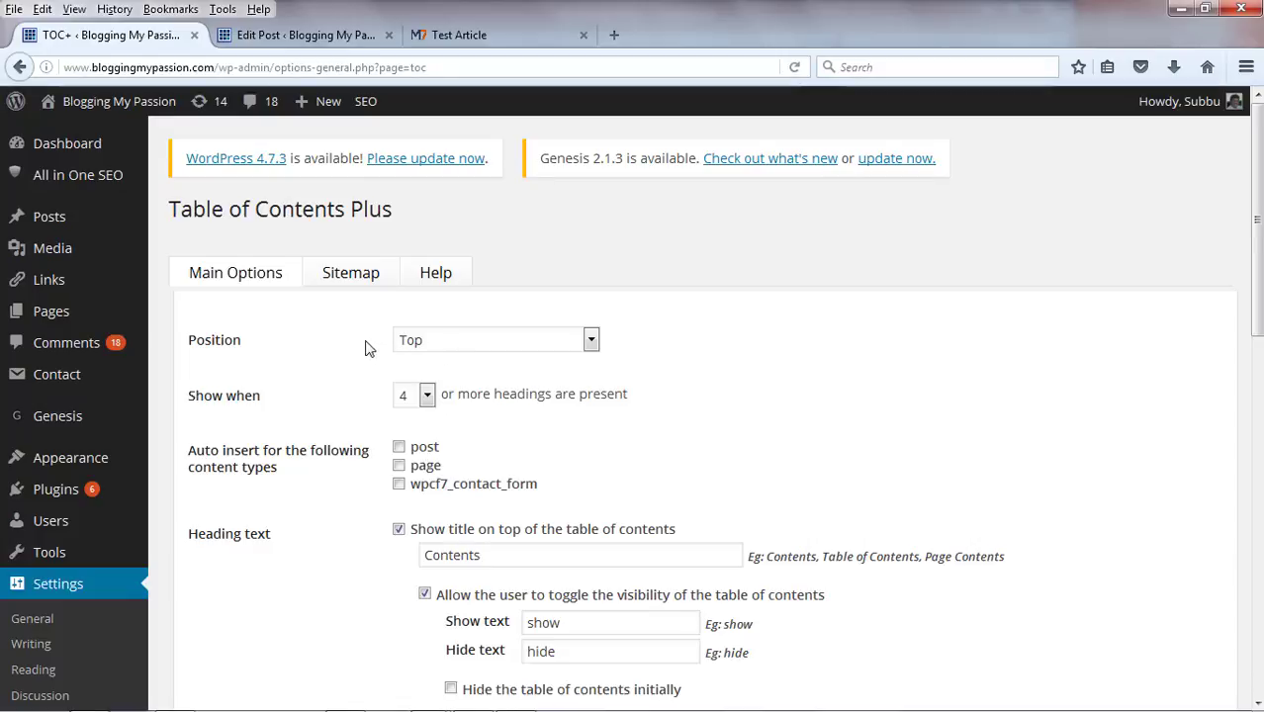
pyautogui.click(591, 341)
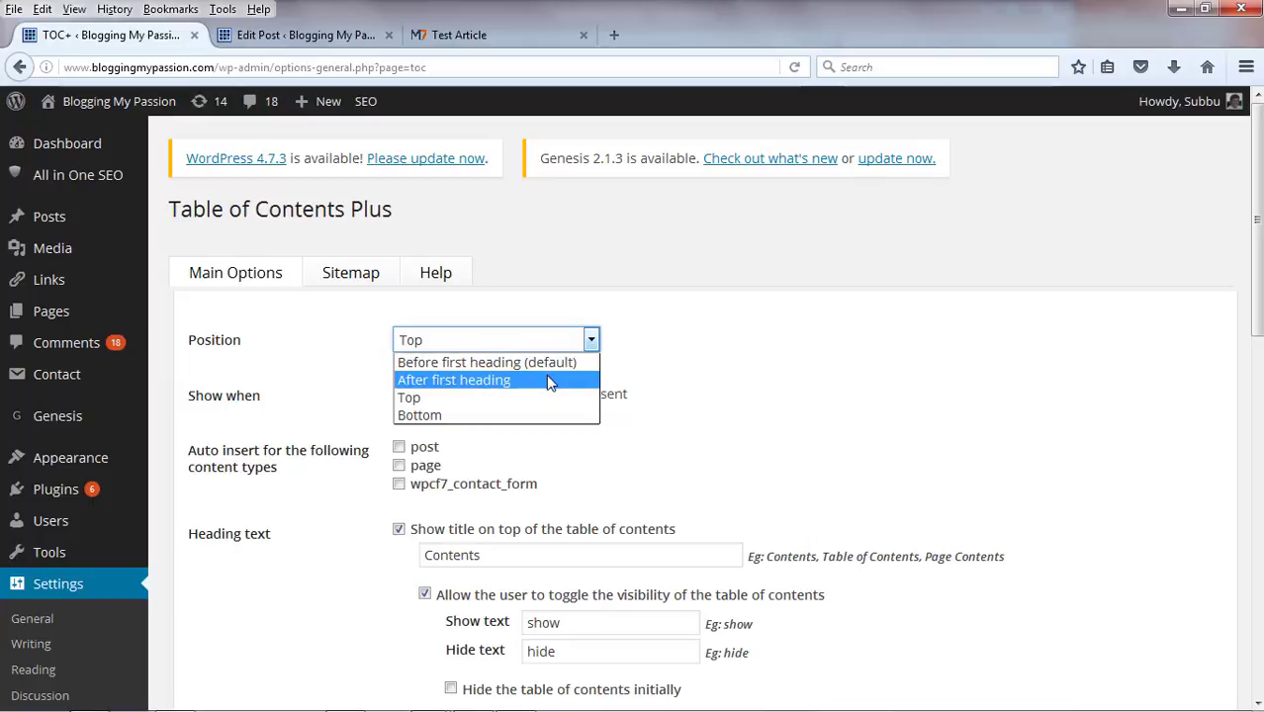
pyautogui.click(504, 406)
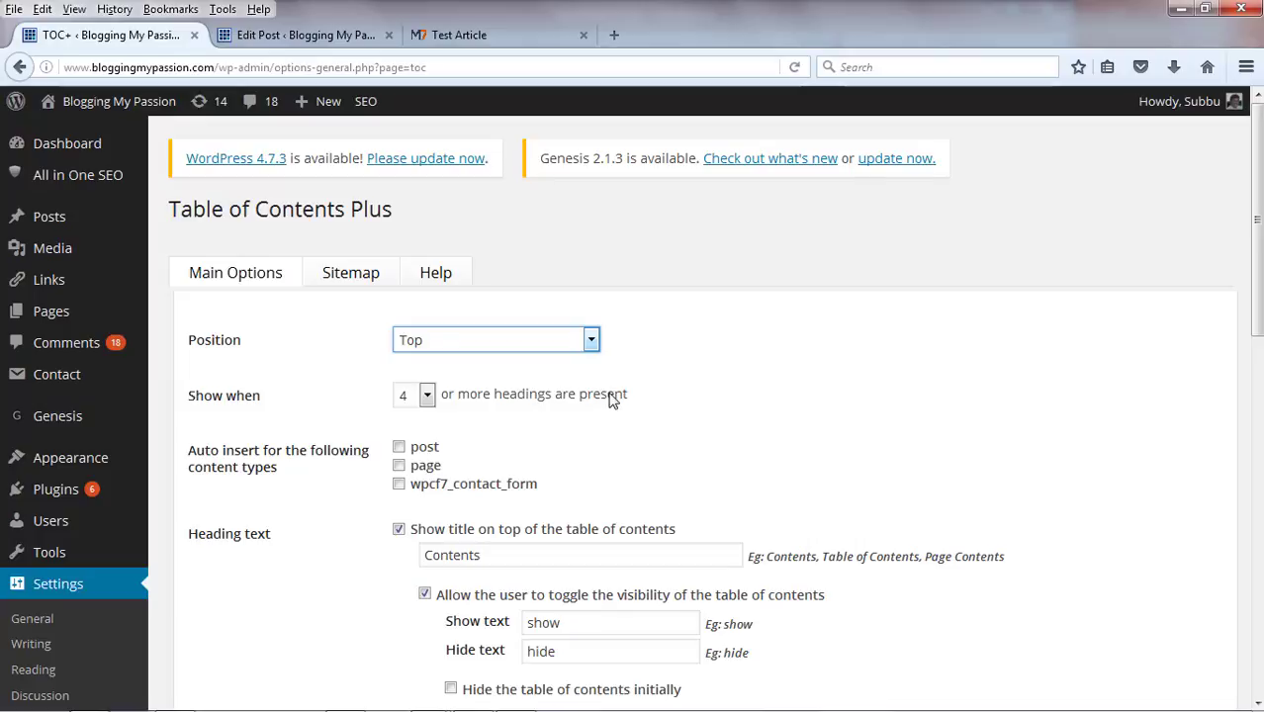
# Format the lines "Readability issues" and "Longer than one page" in the Test Article post as Heading 1
pyautogui.click(308, 40)
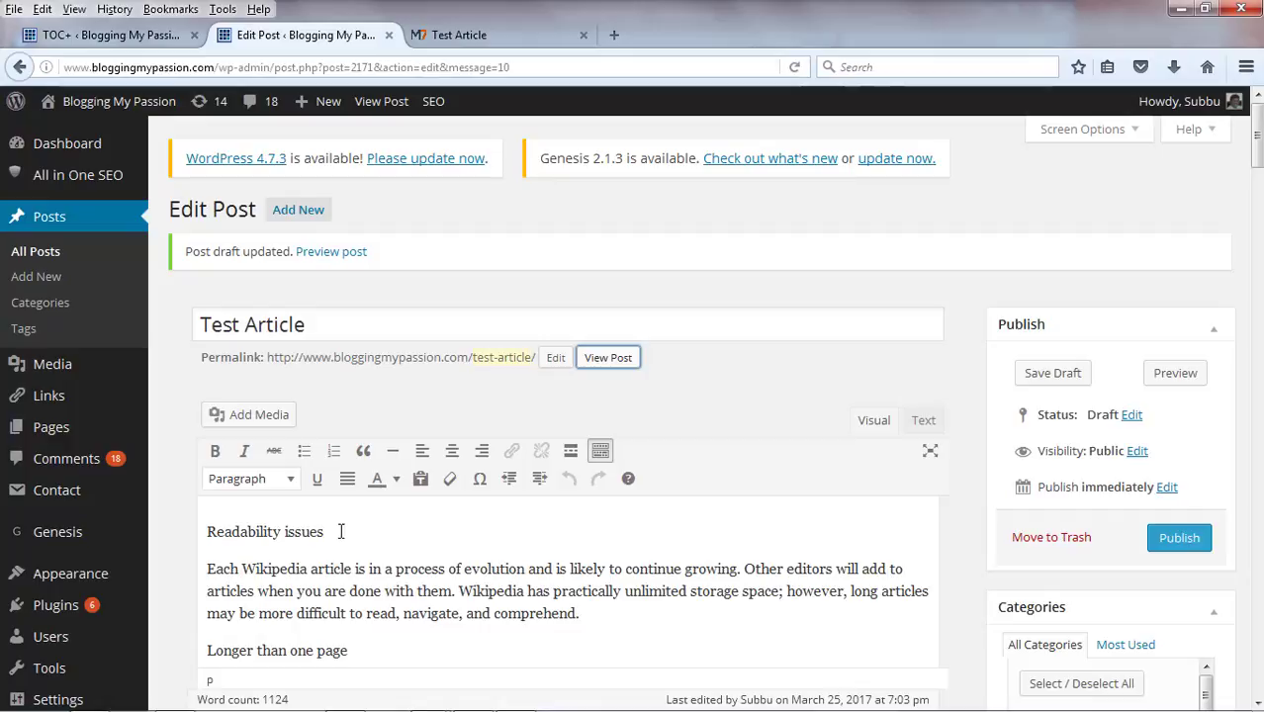
pyautogui.moveTo(340, 531); pyautogui.dragTo(209, 532)
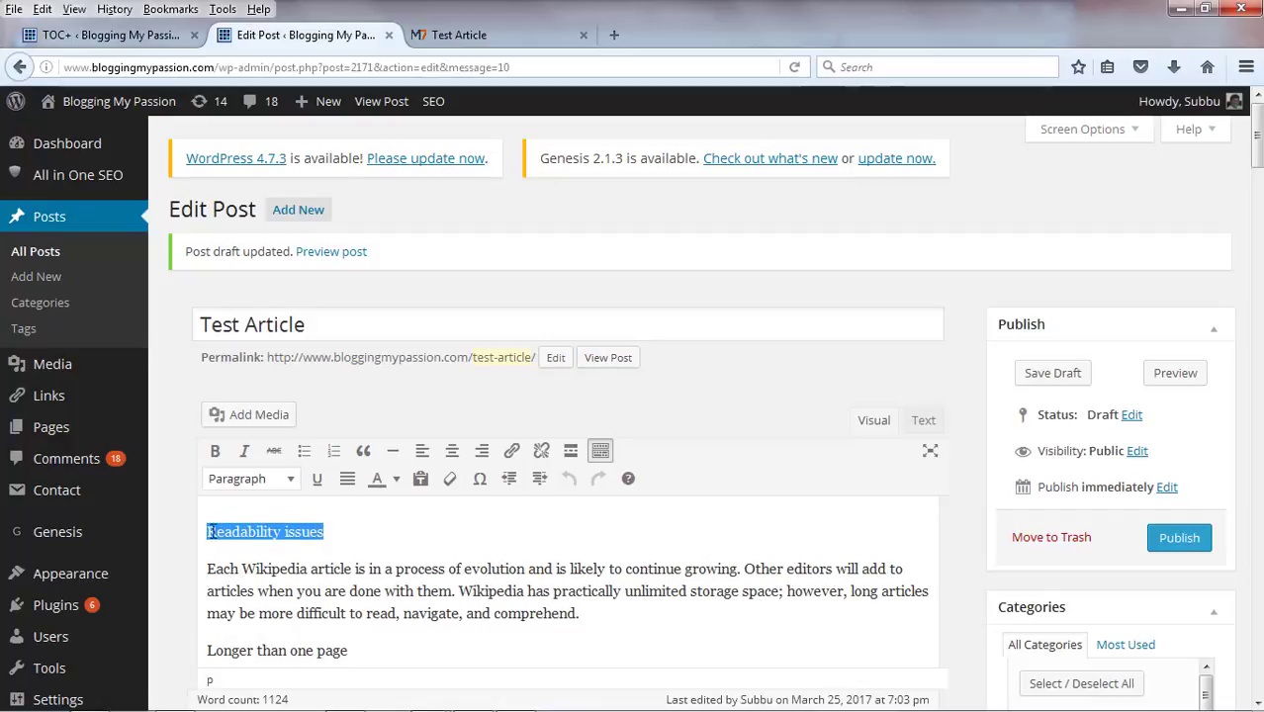
pyautogui.click(293, 480)
pyautogui.click(281, 275)
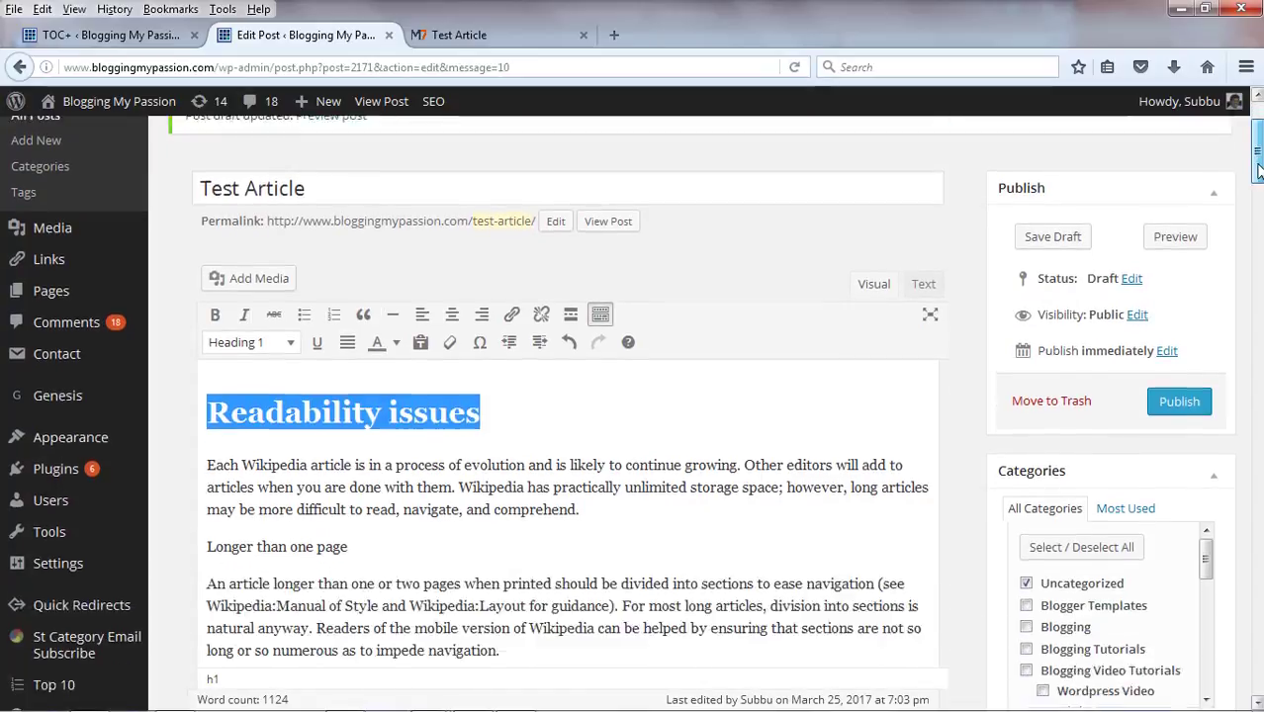
pyautogui.moveTo(1257, 149); pyautogui.dragTo(1259, 178)
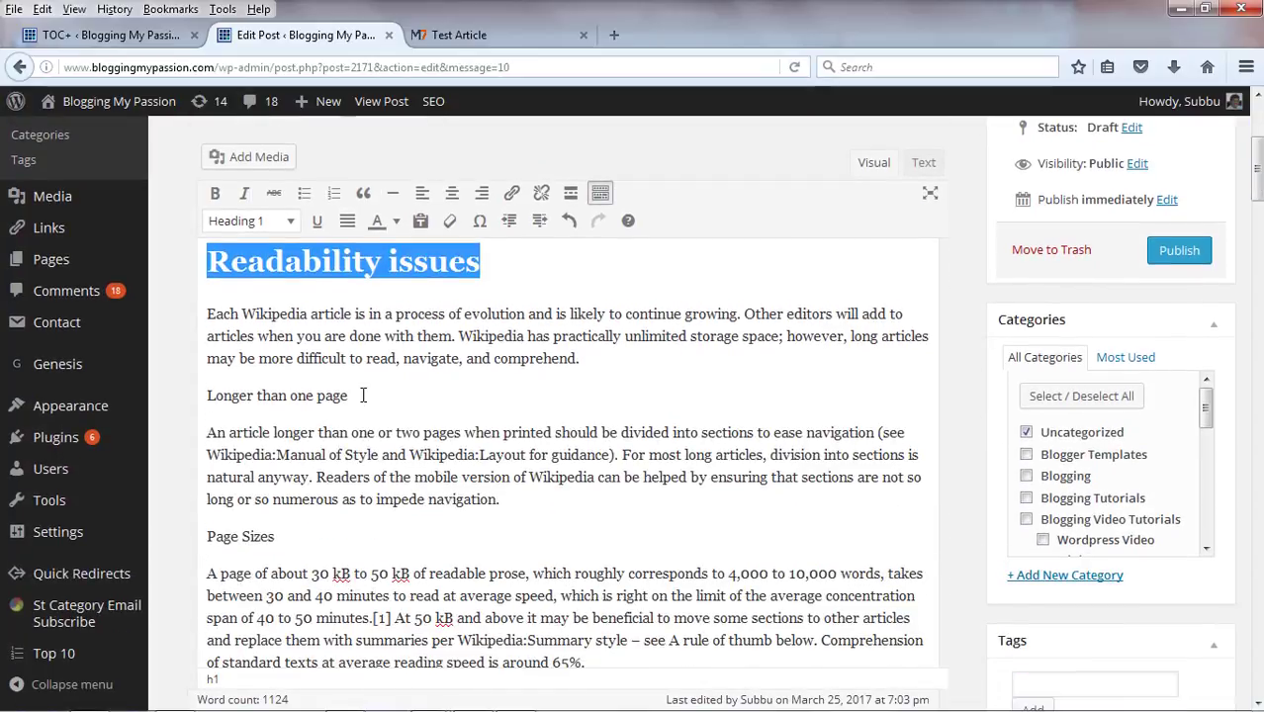
pyautogui.moveTo(356, 396); pyautogui.dragTo(203, 396)
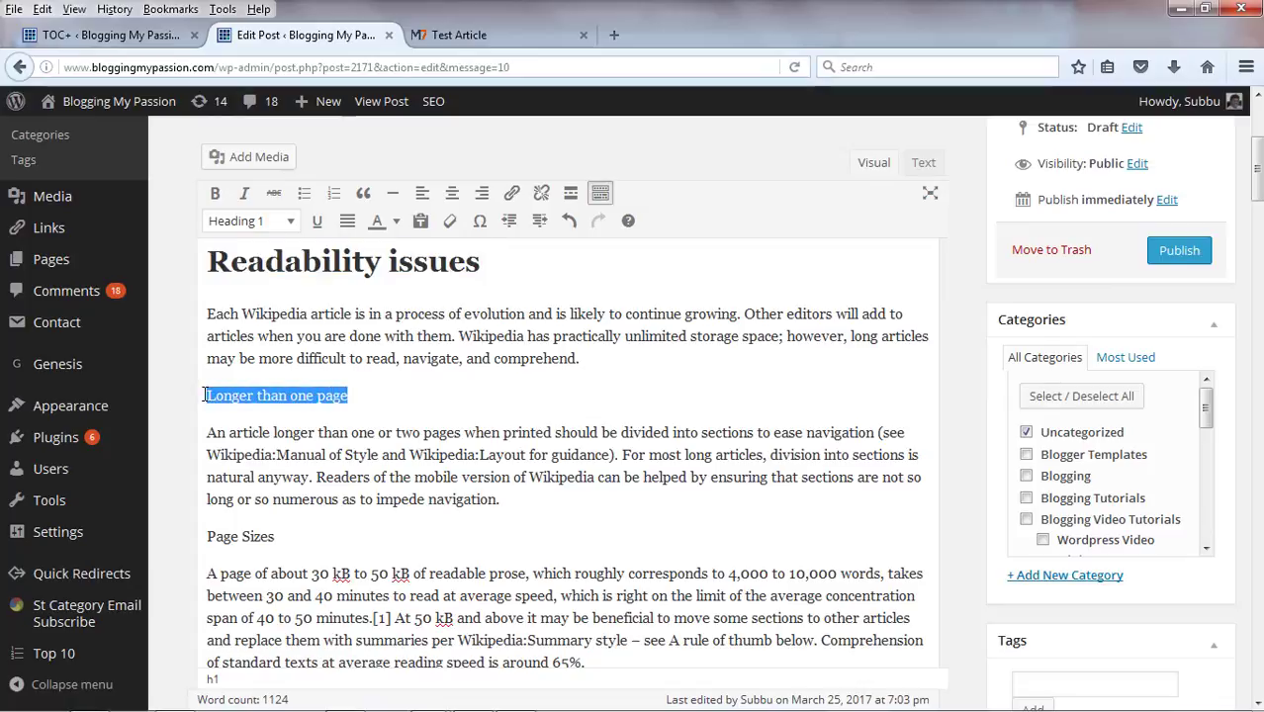
pyautogui.click(267, 220)
pyautogui.click(288, 332)
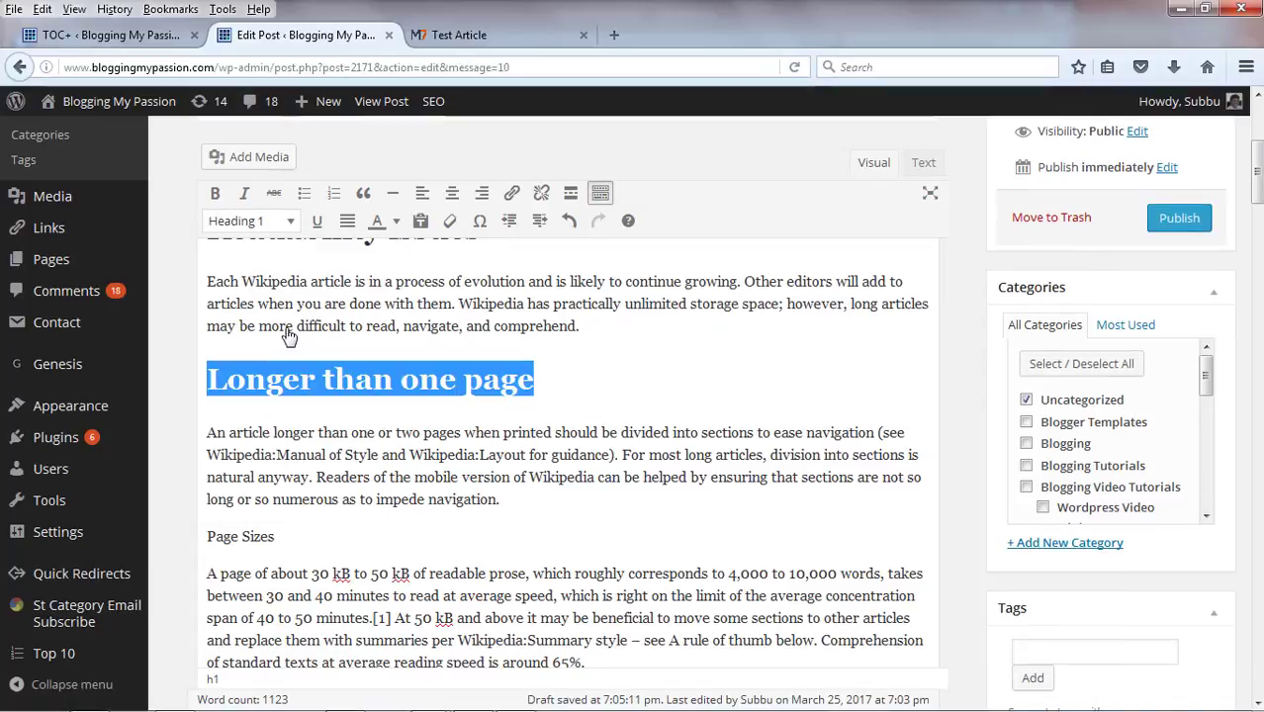
# Format the lines "Page Sizes" and "Readable prose" in the post body as Heading 1
pyautogui.click(312, 430)
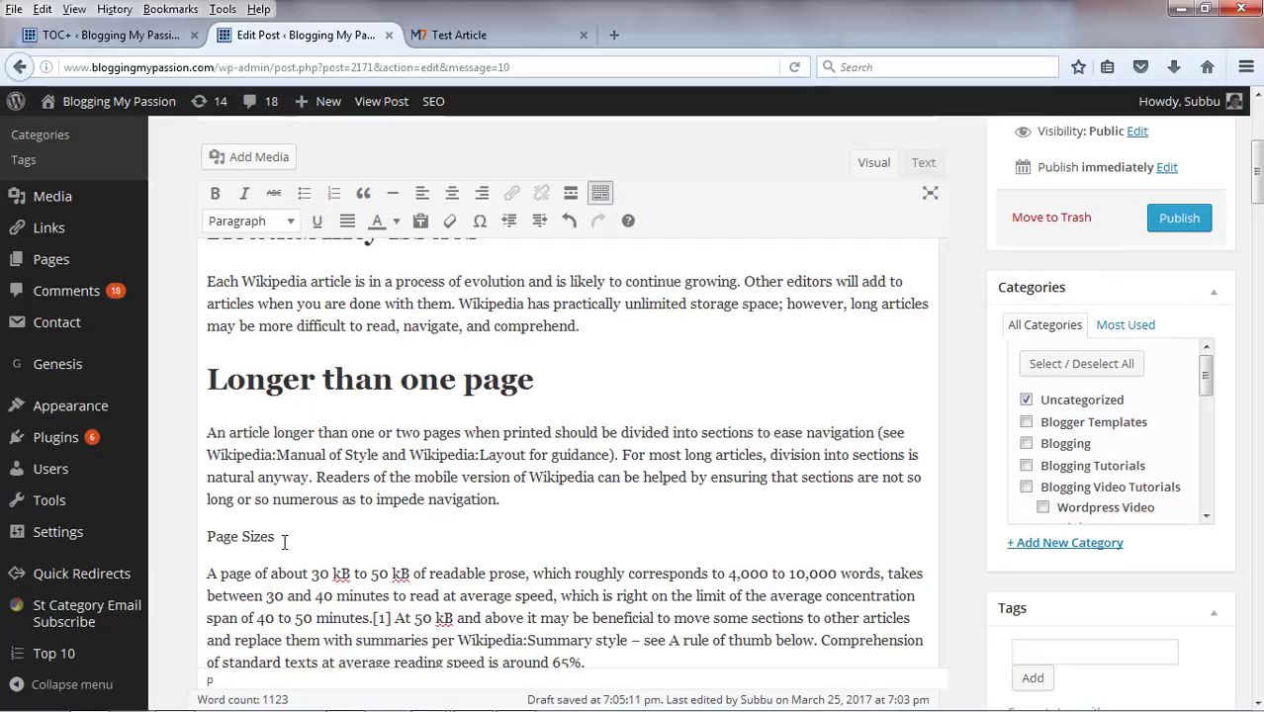
pyautogui.moveTo(285, 541); pyautogui.dragTo(206, 541)
pyautogui.click(279, 221)
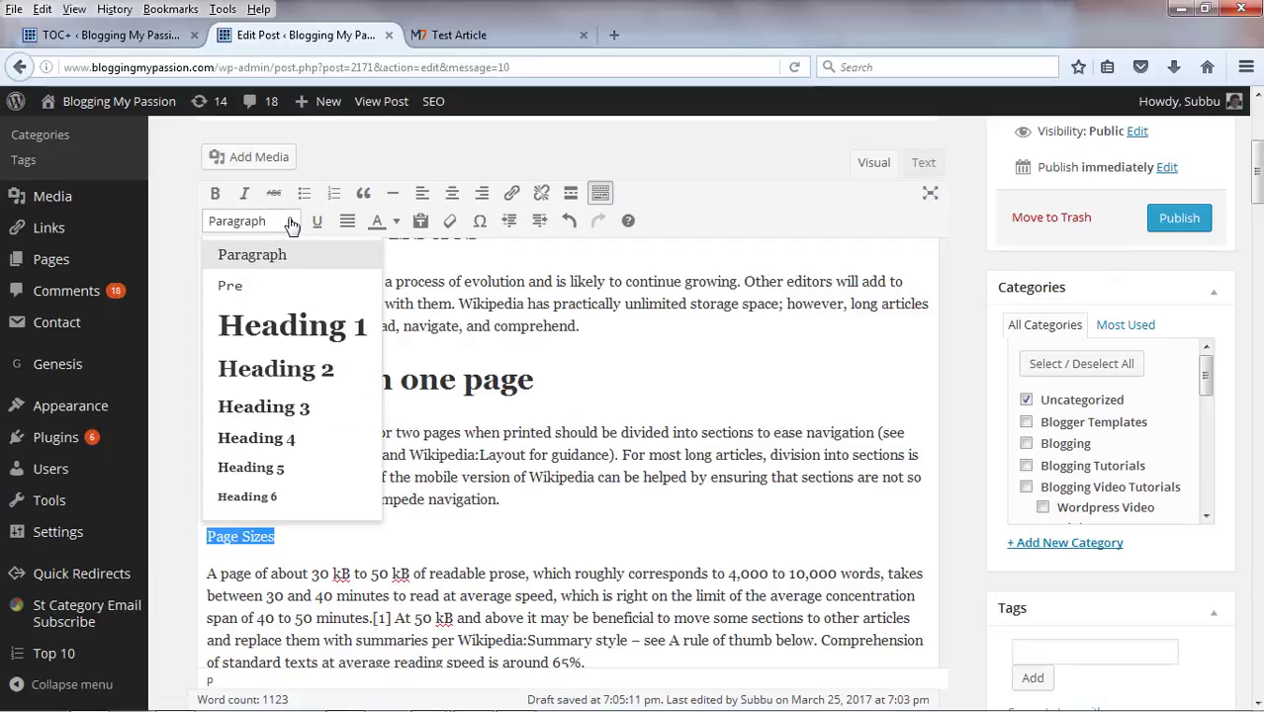
pyautogui.click(280, 326)
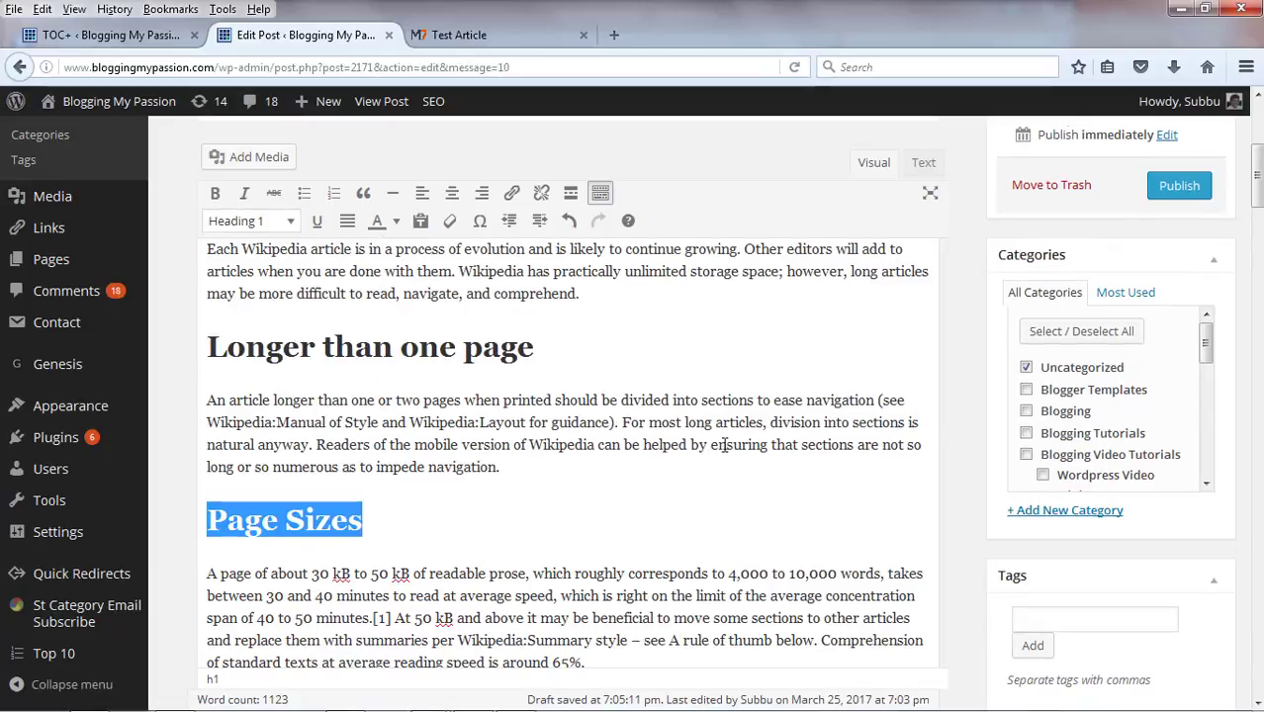
pyautogui.scroll(-3, 1258, 216)
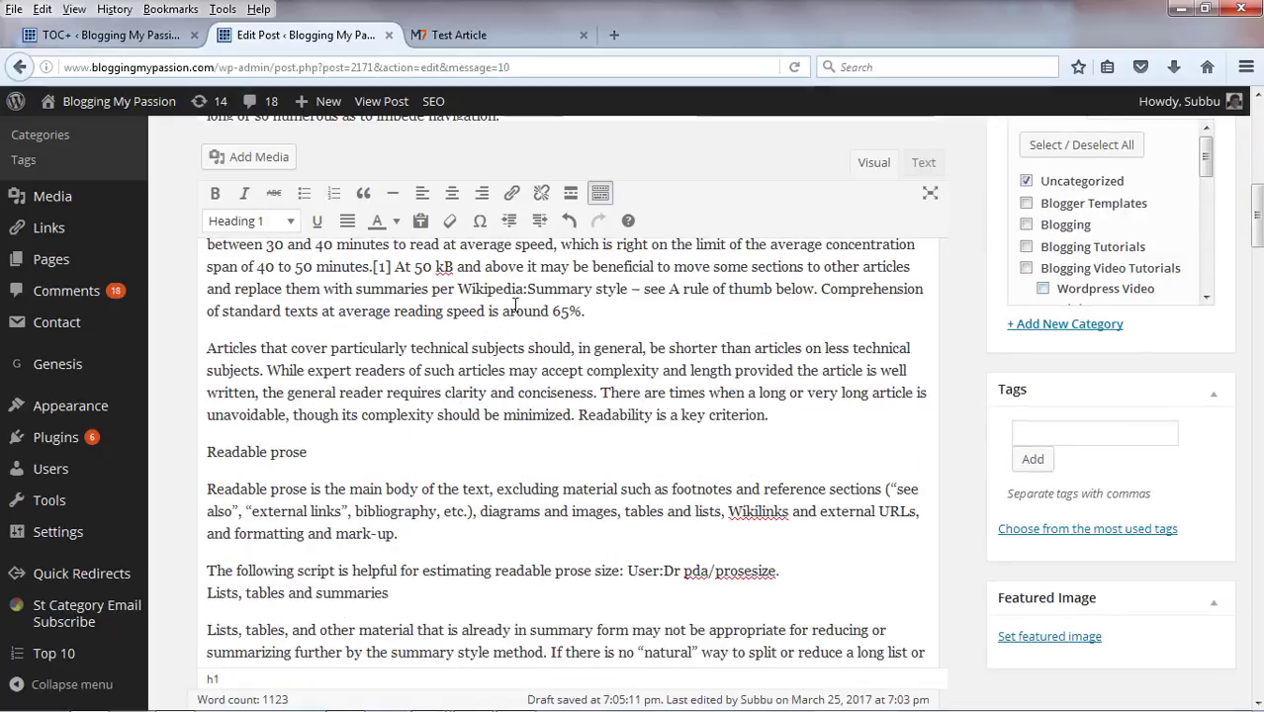
pyautogui.moveTo(307, 452); pyautogui.dragTo(206, 452)
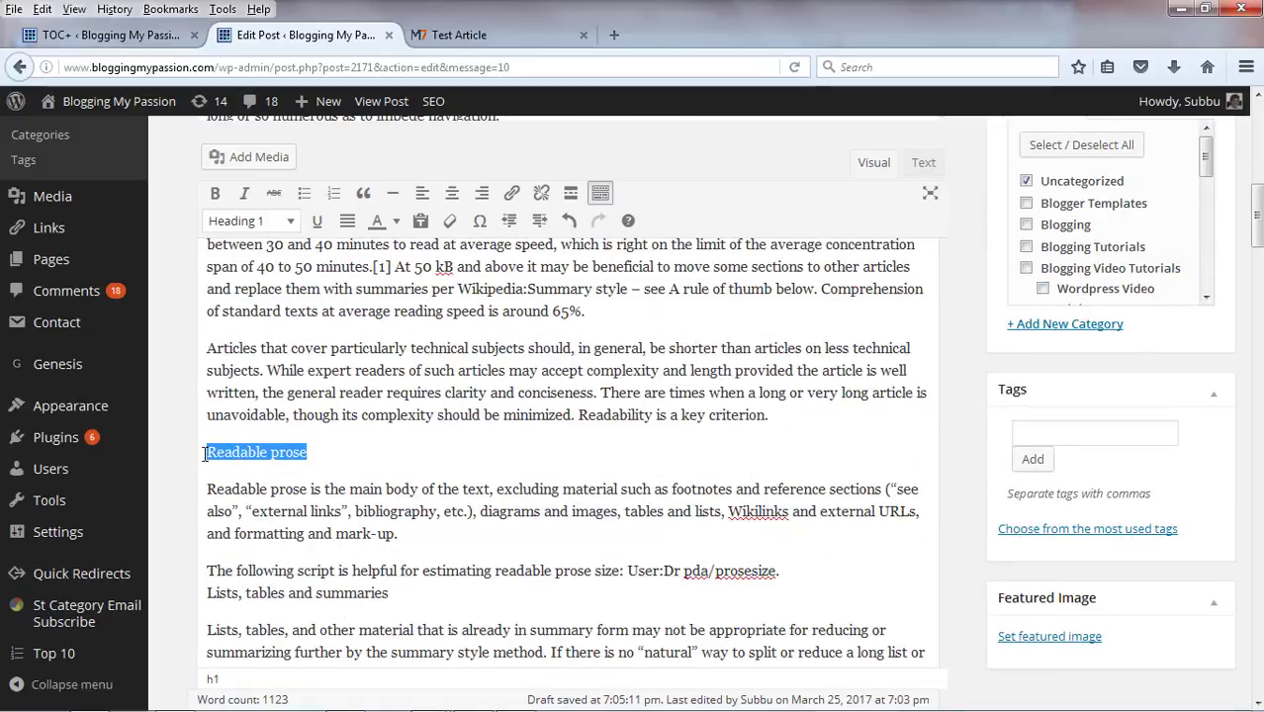
pyautogui.click(282, 221)
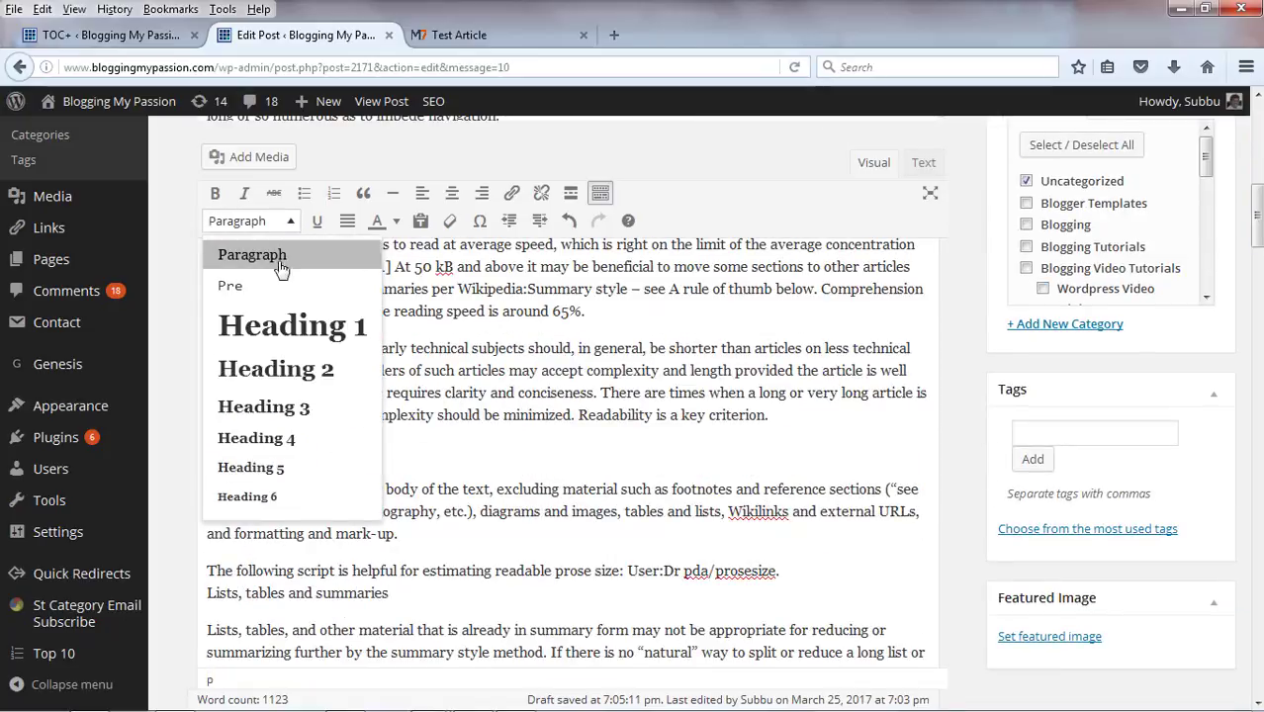
pyautogui.click(281, 321)
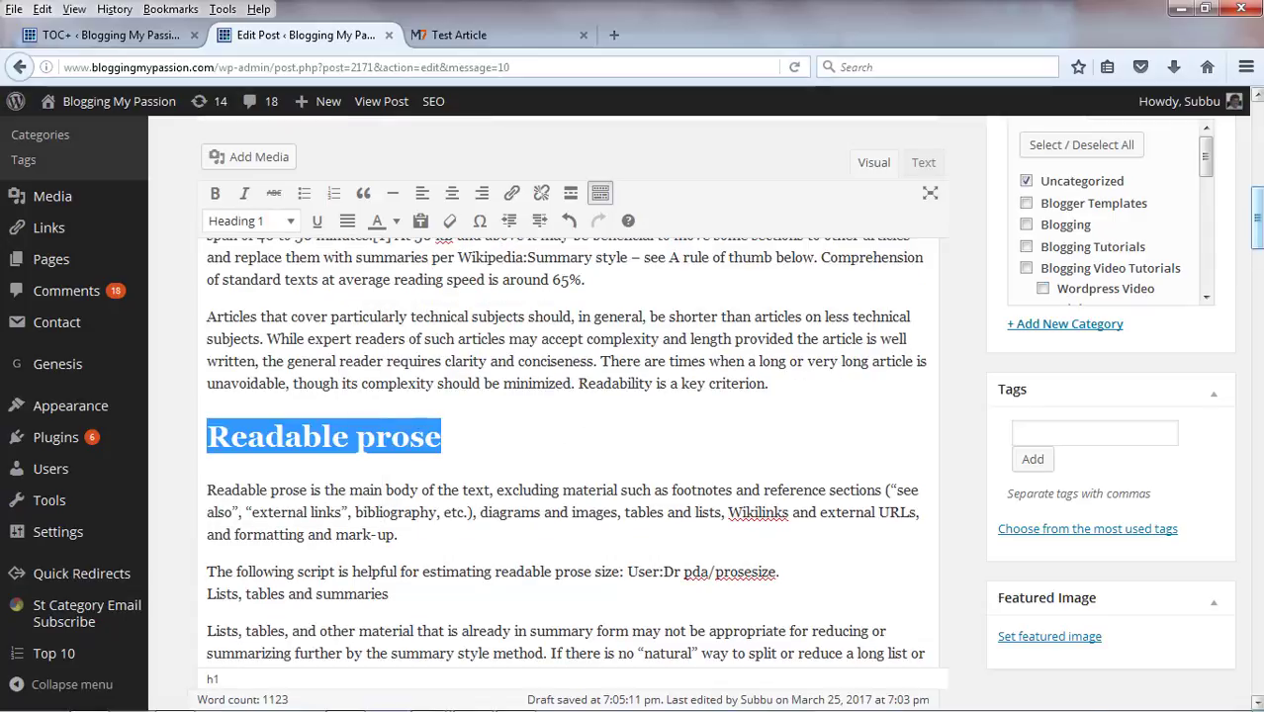
# Save the Test Article draft and view the updated post in its preview tab
pyautogui.moveTo(1257, 219); pyautogui.dragTo(1257, 151)
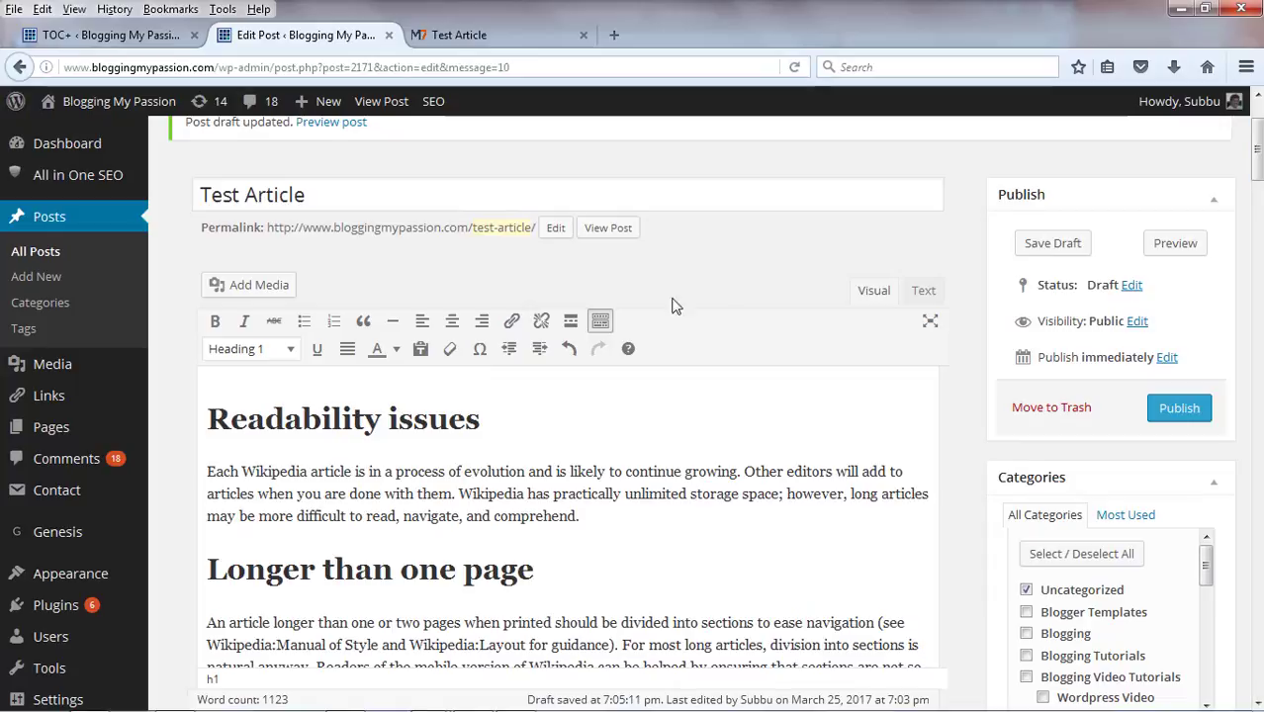
pyautogui.click(1050, 243)
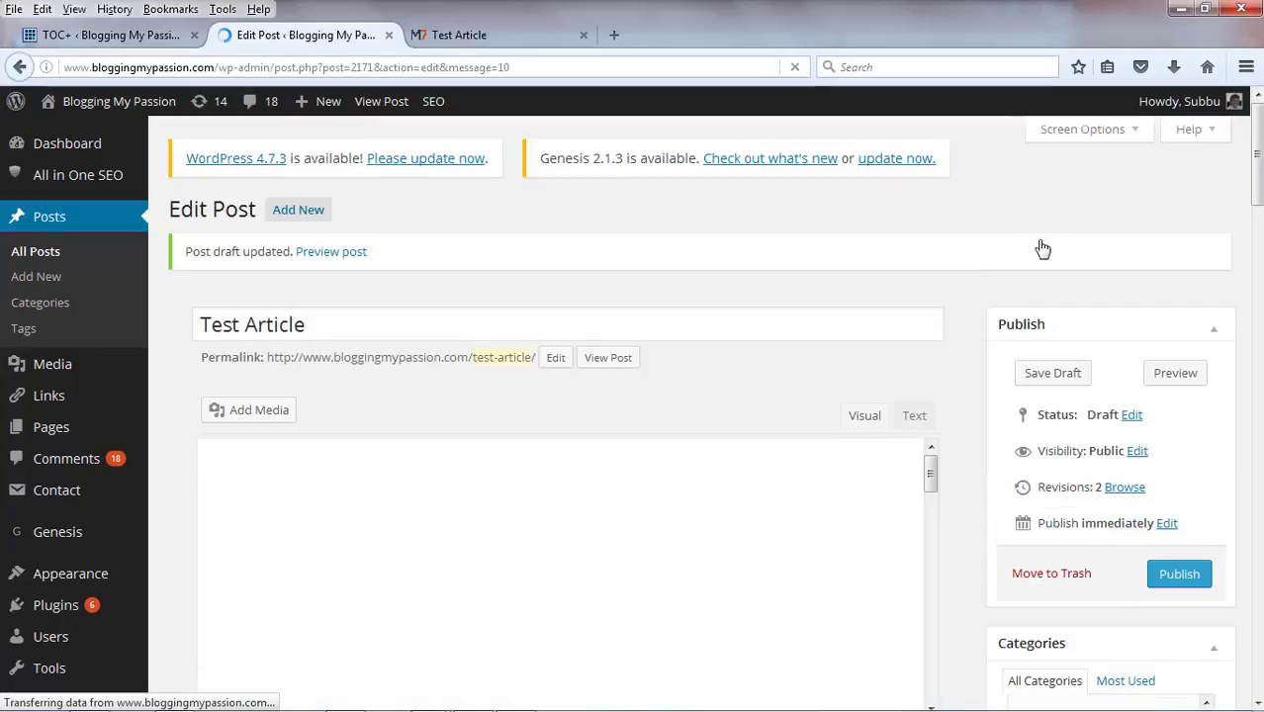
pyautogui.click(483, 37)
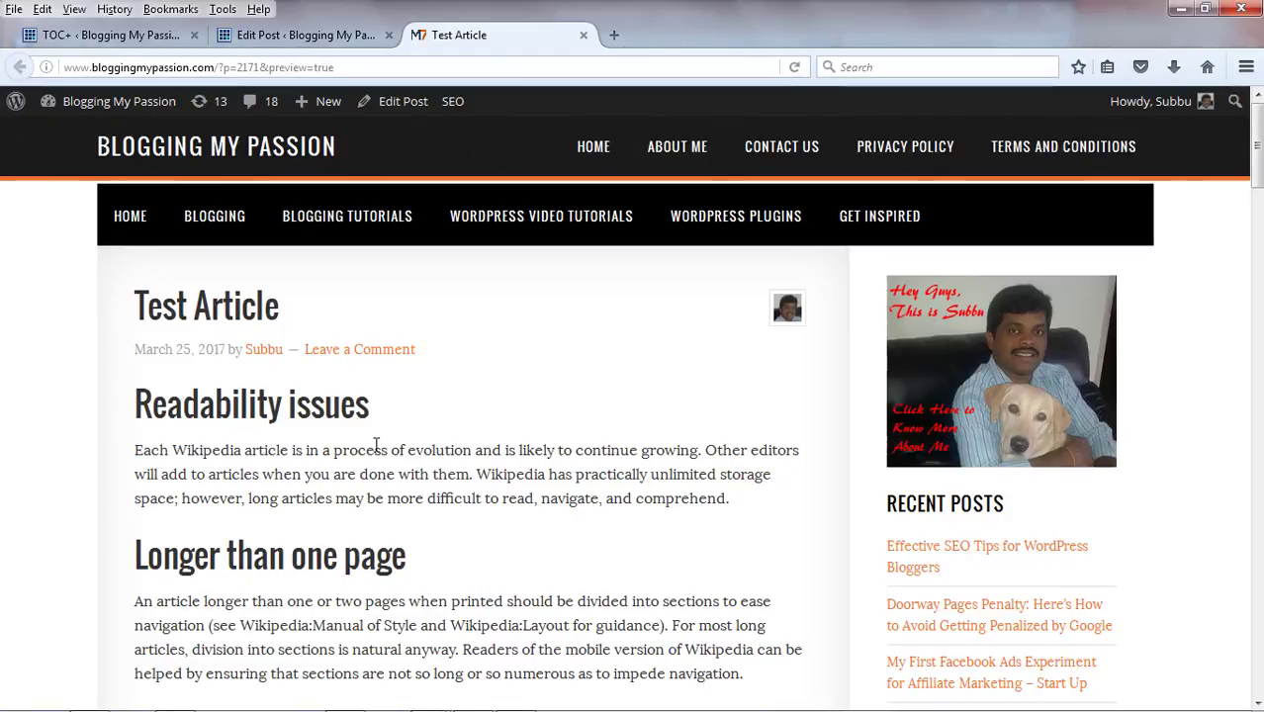
# Enable automatic table of contents insertion for the post content type in the Table of Contents Plus settings and save the options
pyautogui.click(111, 40)
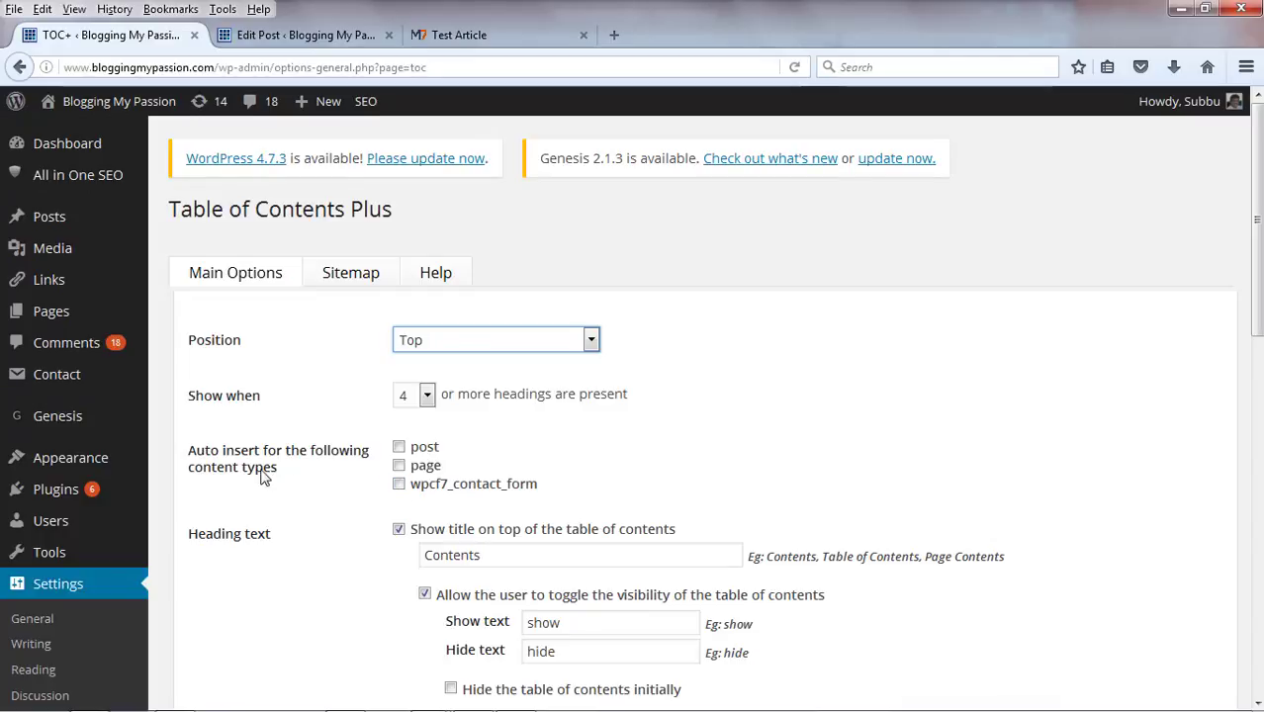
pyautogui.click(398, 448)
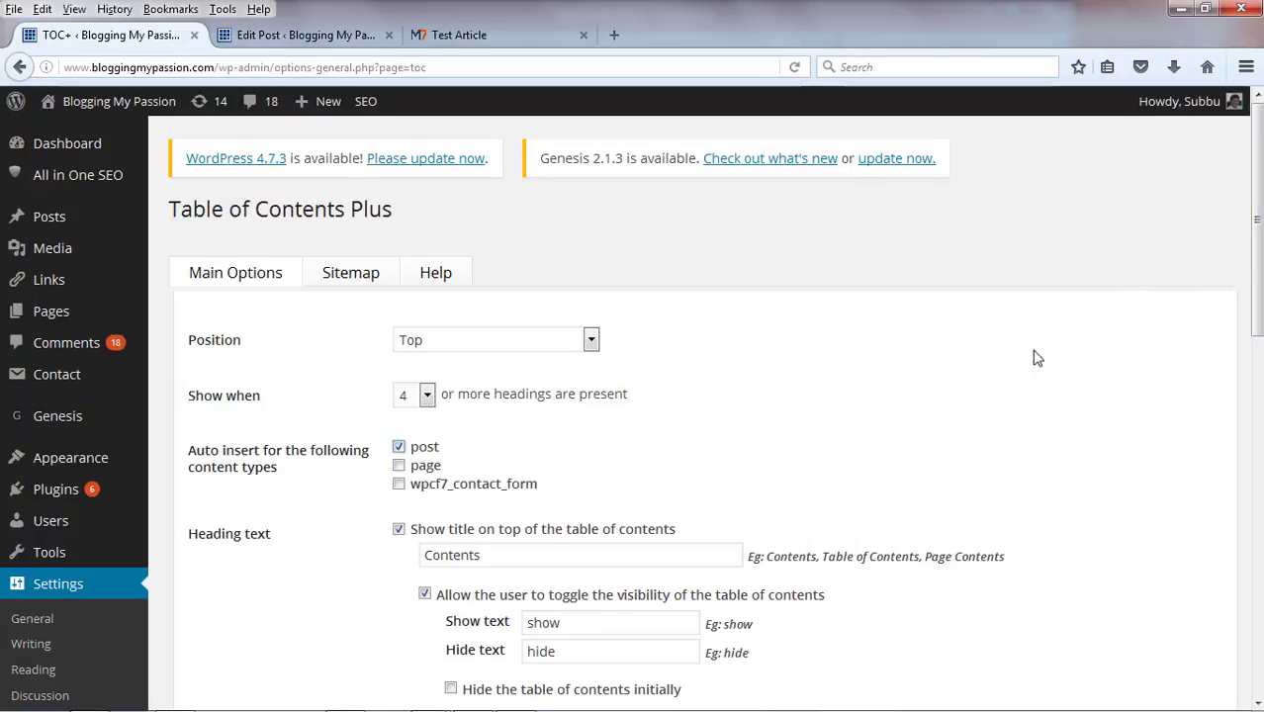
pyautogui.scroll(-15, 1137, 494)
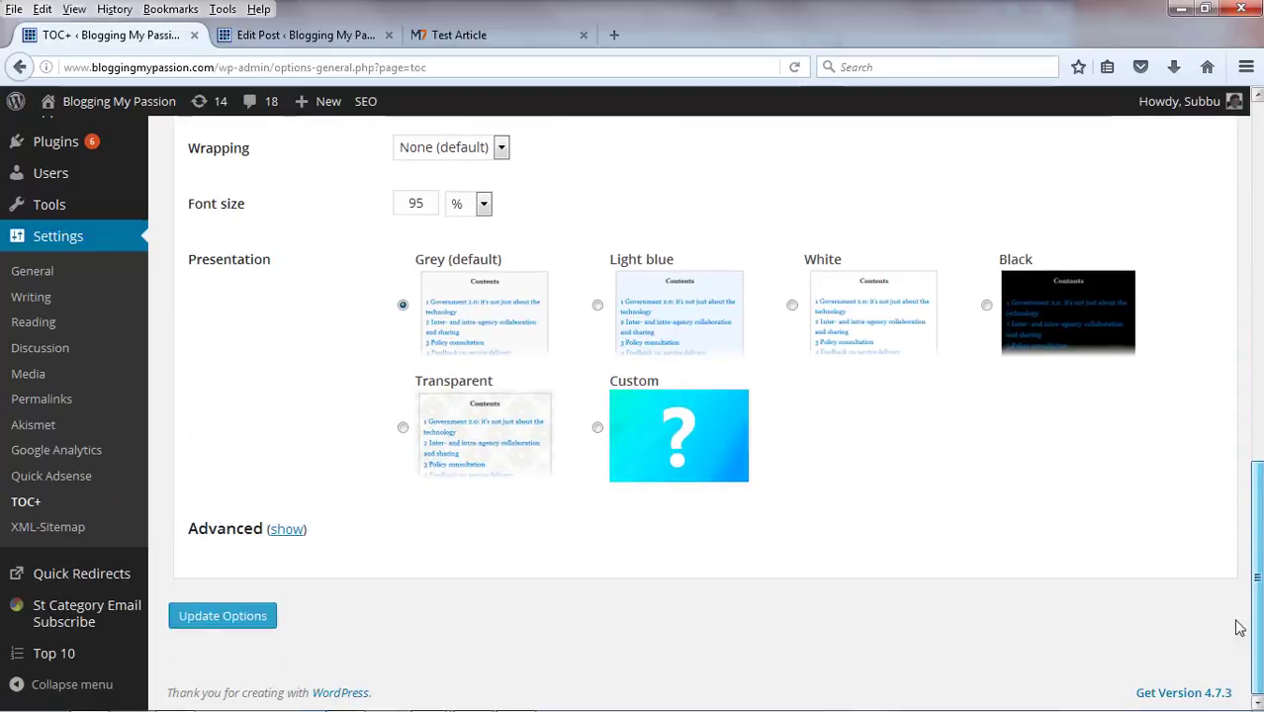
pyautogui.click(240, 617)
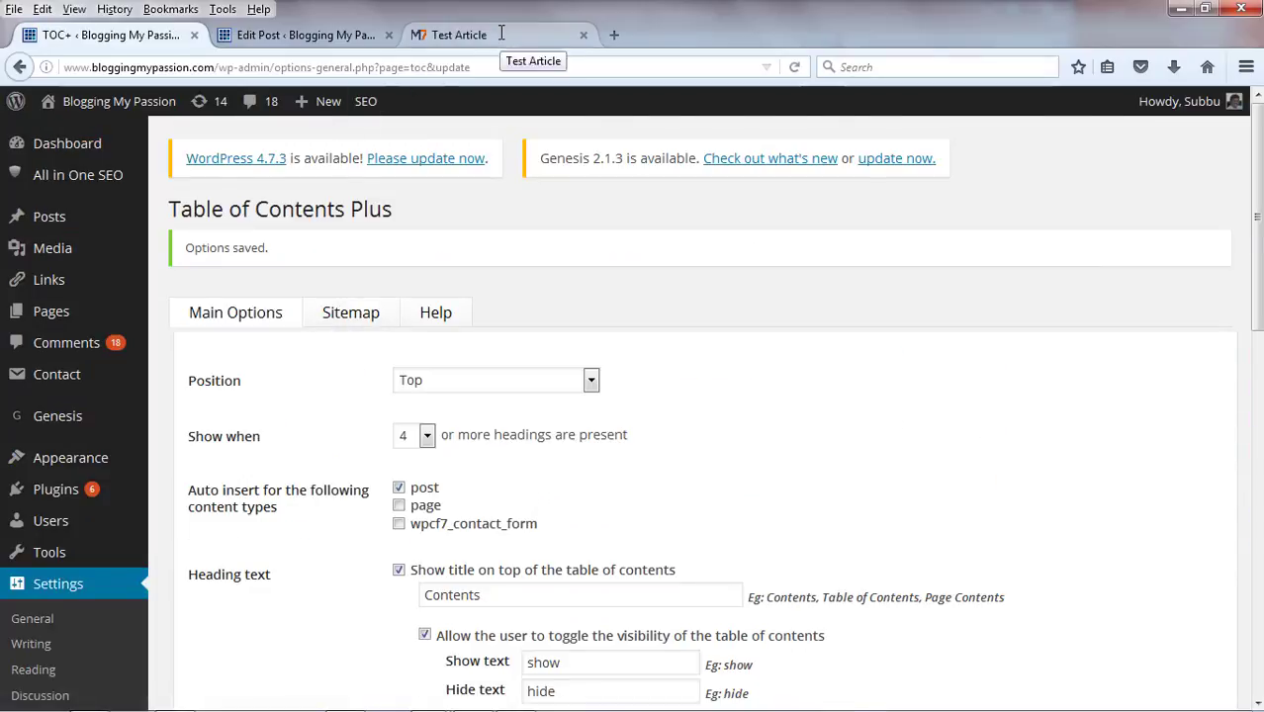
# Reload the Test Article preview and try collapsing and expanding its table of contents
pyautogui.click(500, 37)
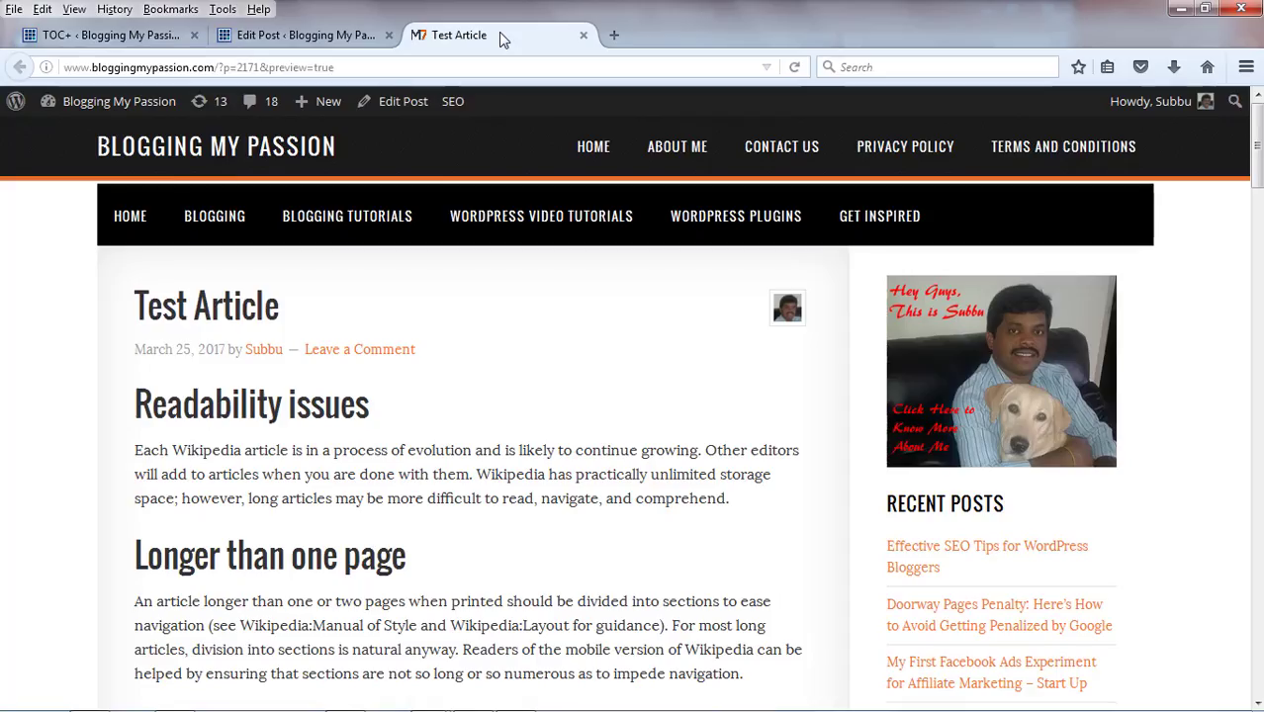
pyautogui.press('F5')
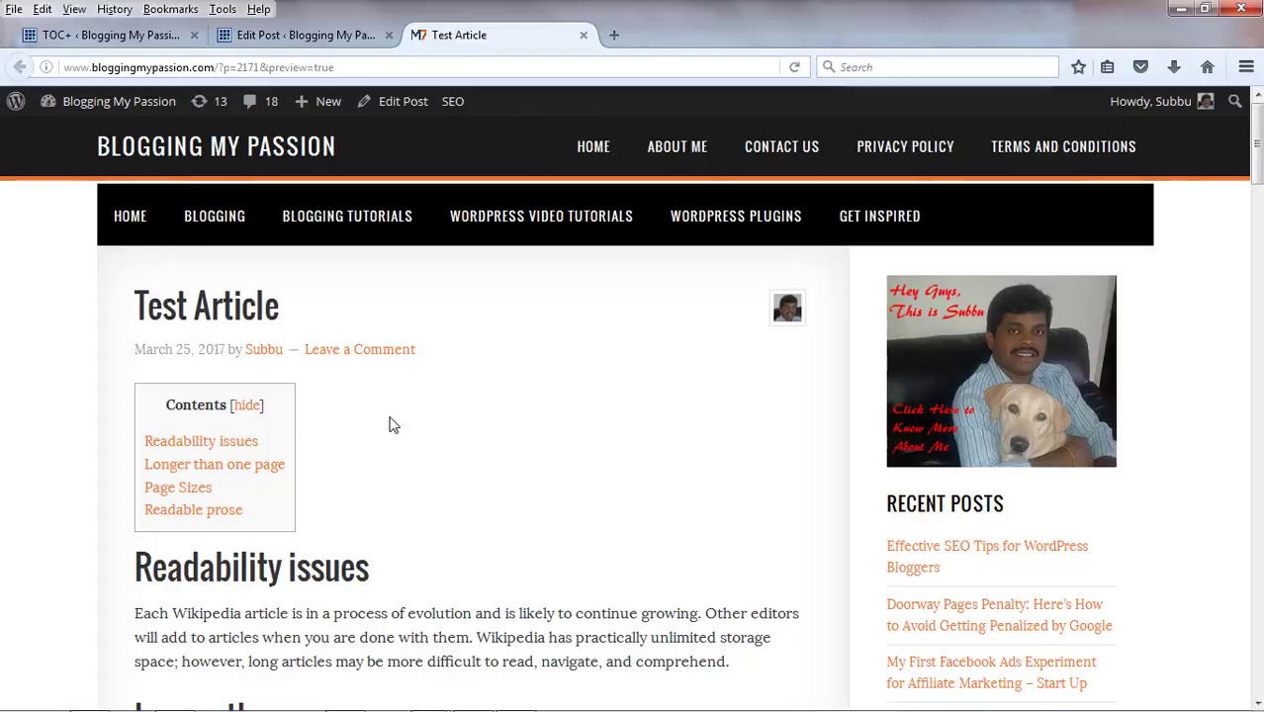
pyautogui.click(247, 407)
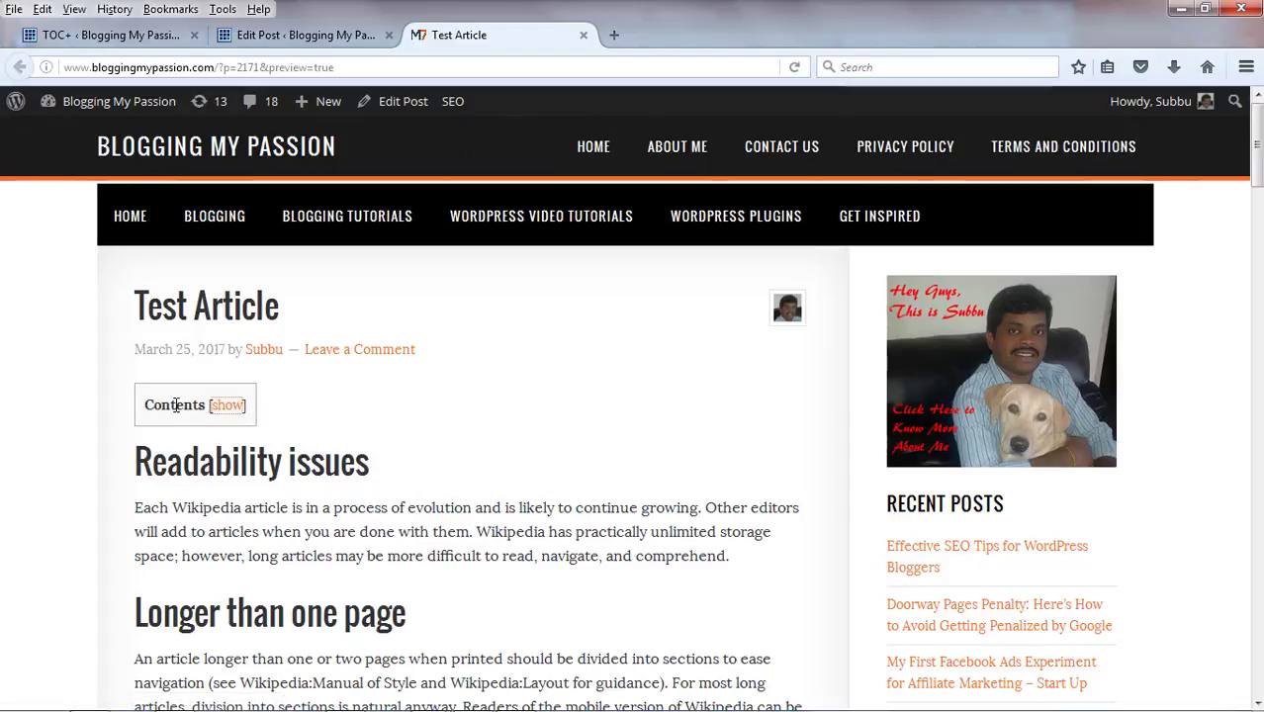
pyautogui.click(229, 406)
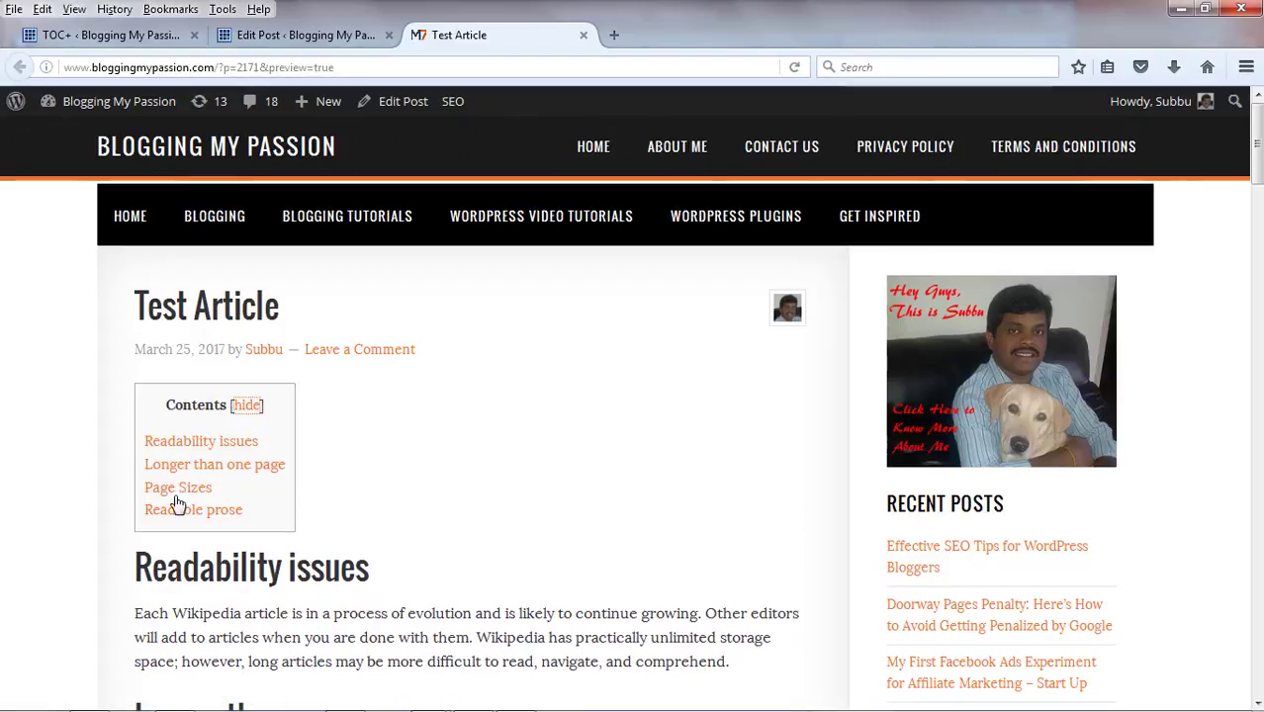
# Set the table of contents title to "Contents of Test Article", save the options and refresh the Test Article preview
pyautogui.click(141, 40)
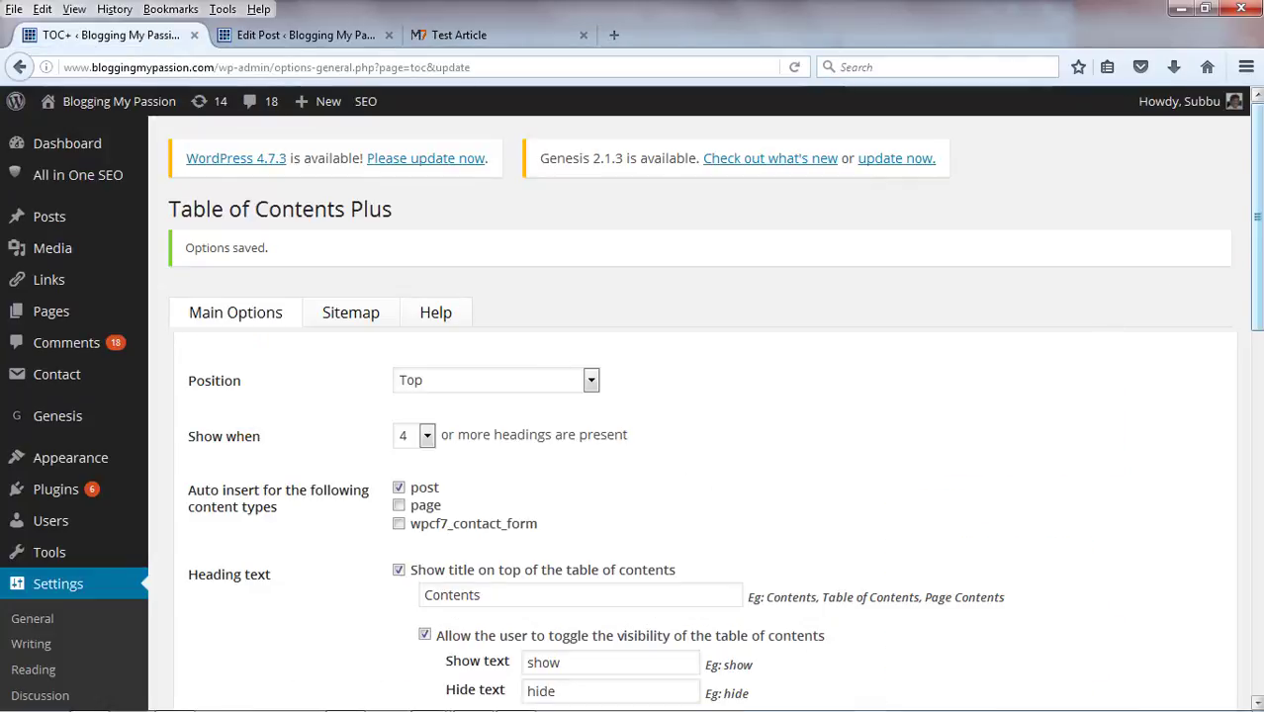
pyautogui.scroll(-3, 1255, 237)
pyautogui.scroll(-2, 1254, 237)
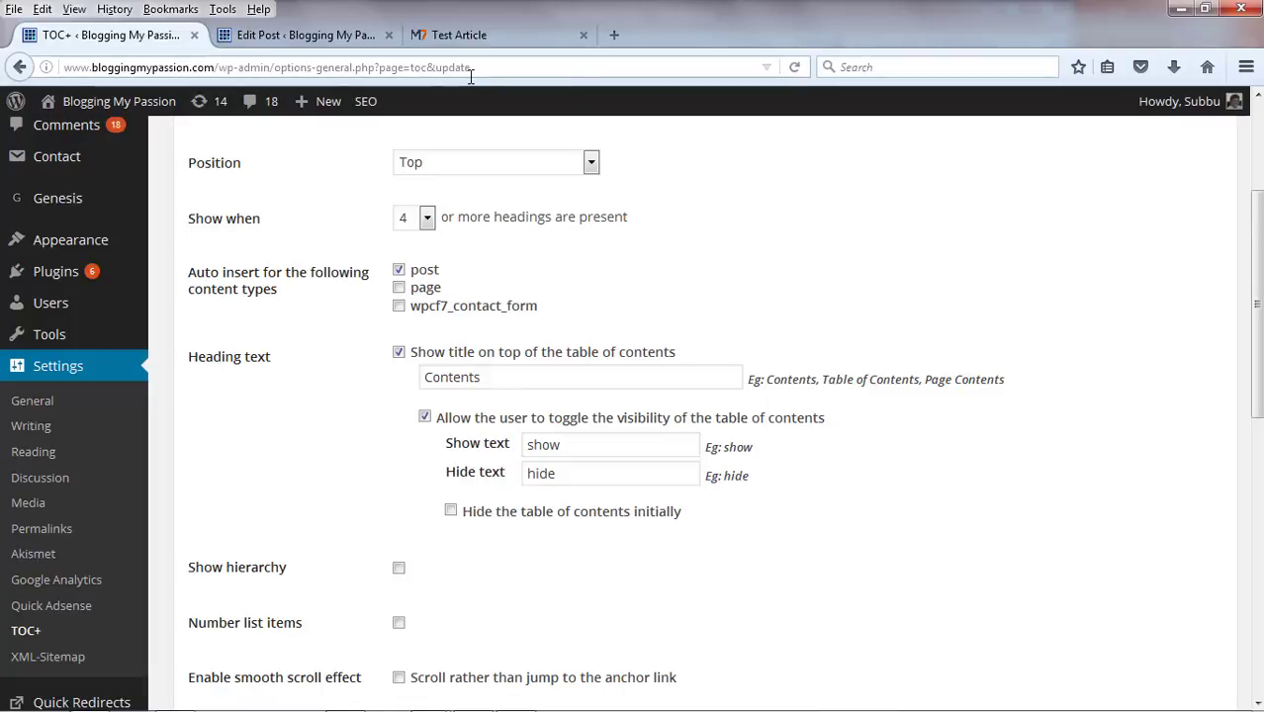
pyautogui.click(461, 37)
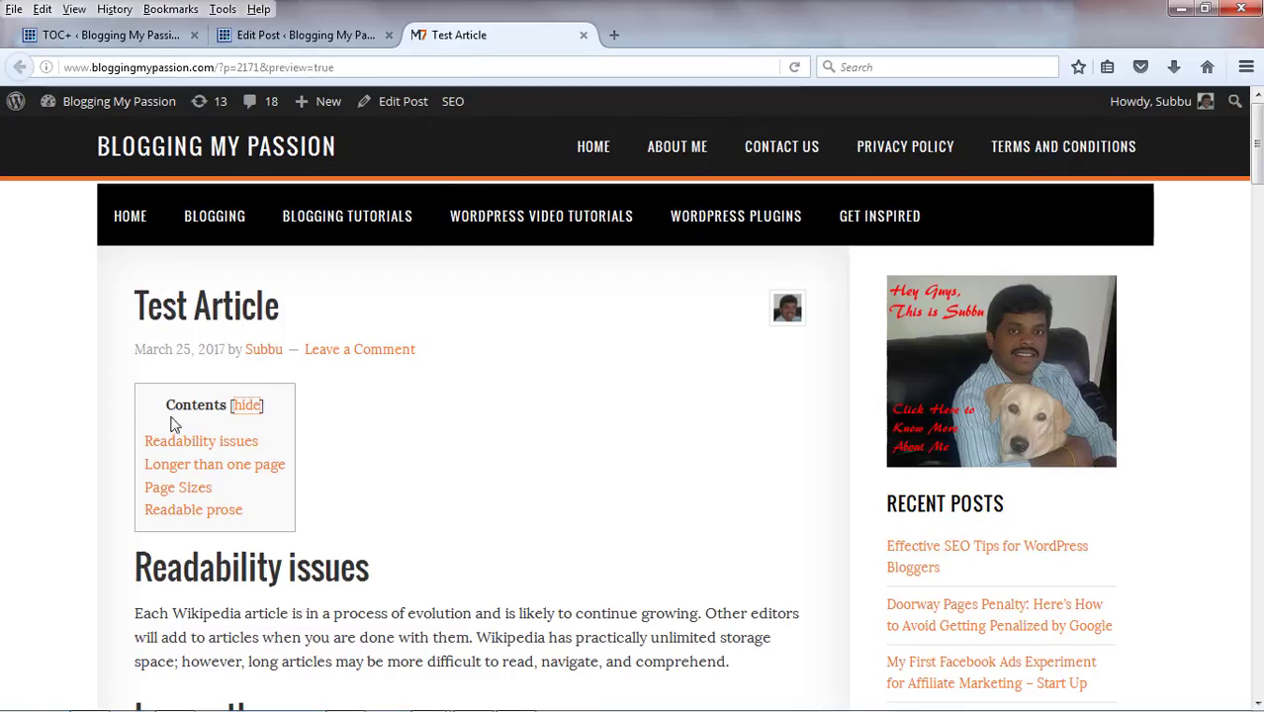
pyautogui.click(111, 36)
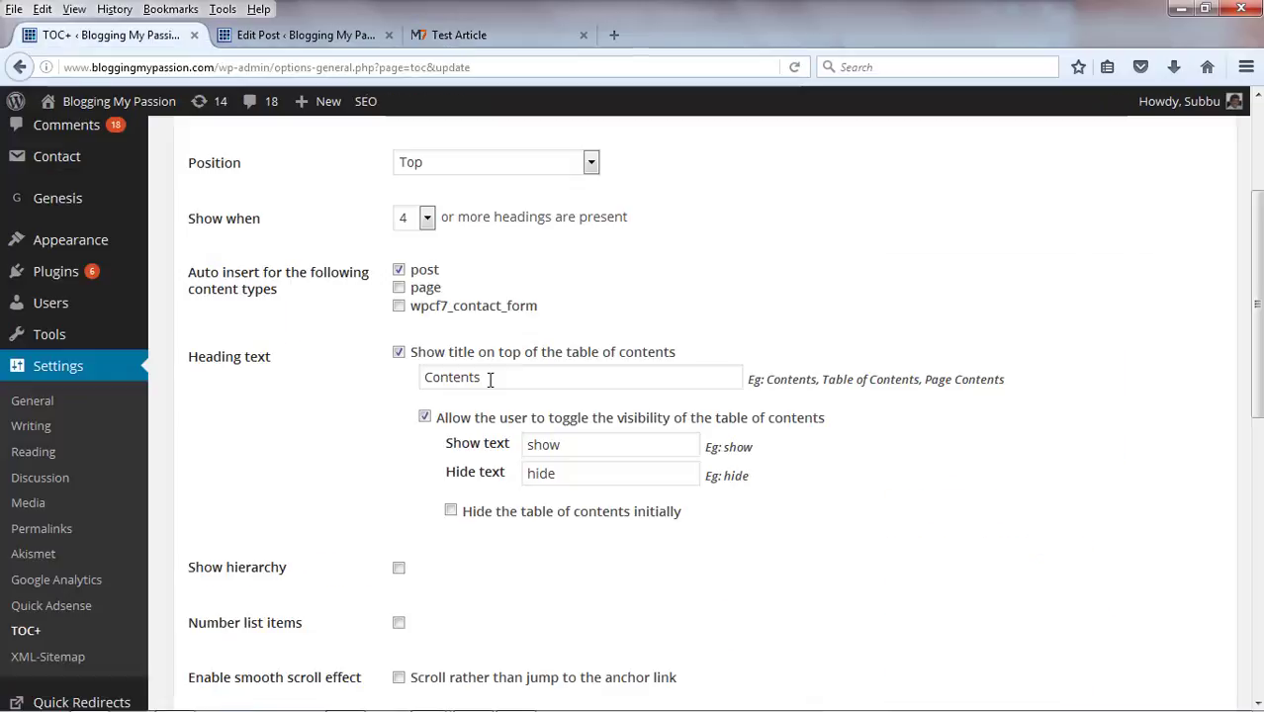
pyautogui.click(499, 376)
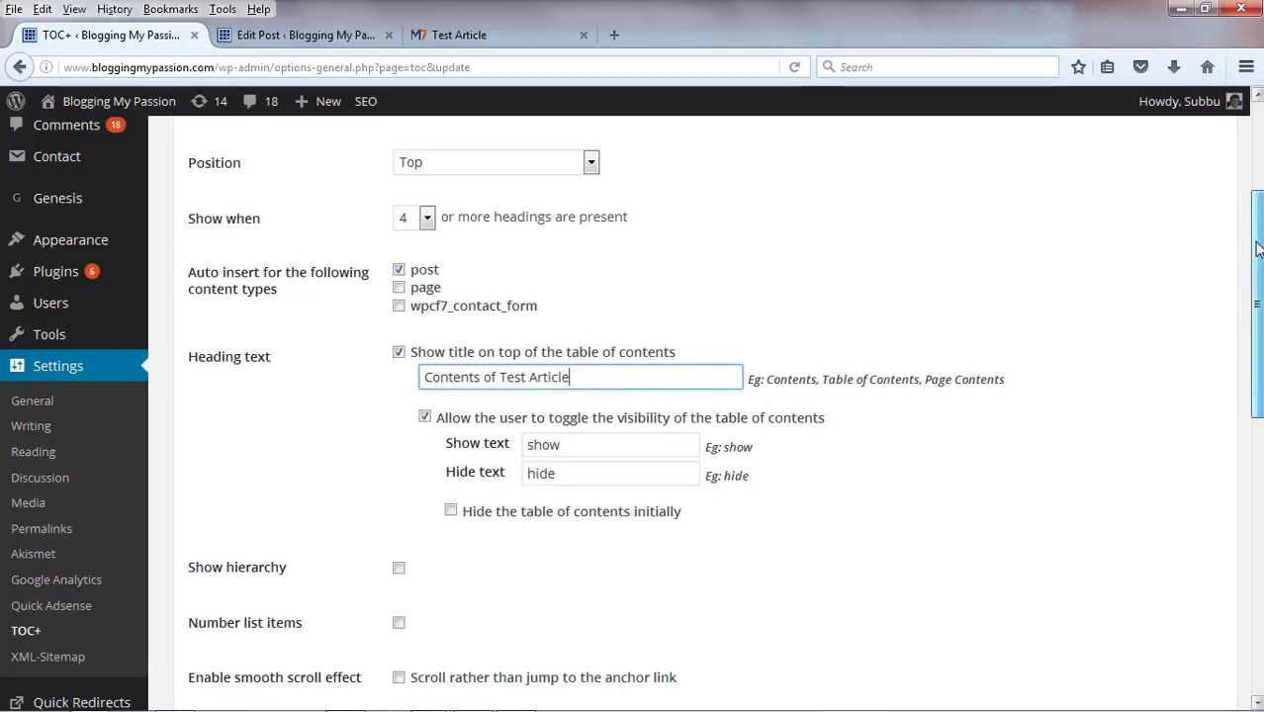
pyautogui.moveTo(1257, 251); pyautogui.dragTo(1256, 534)
pyautogui.click(235, 621)
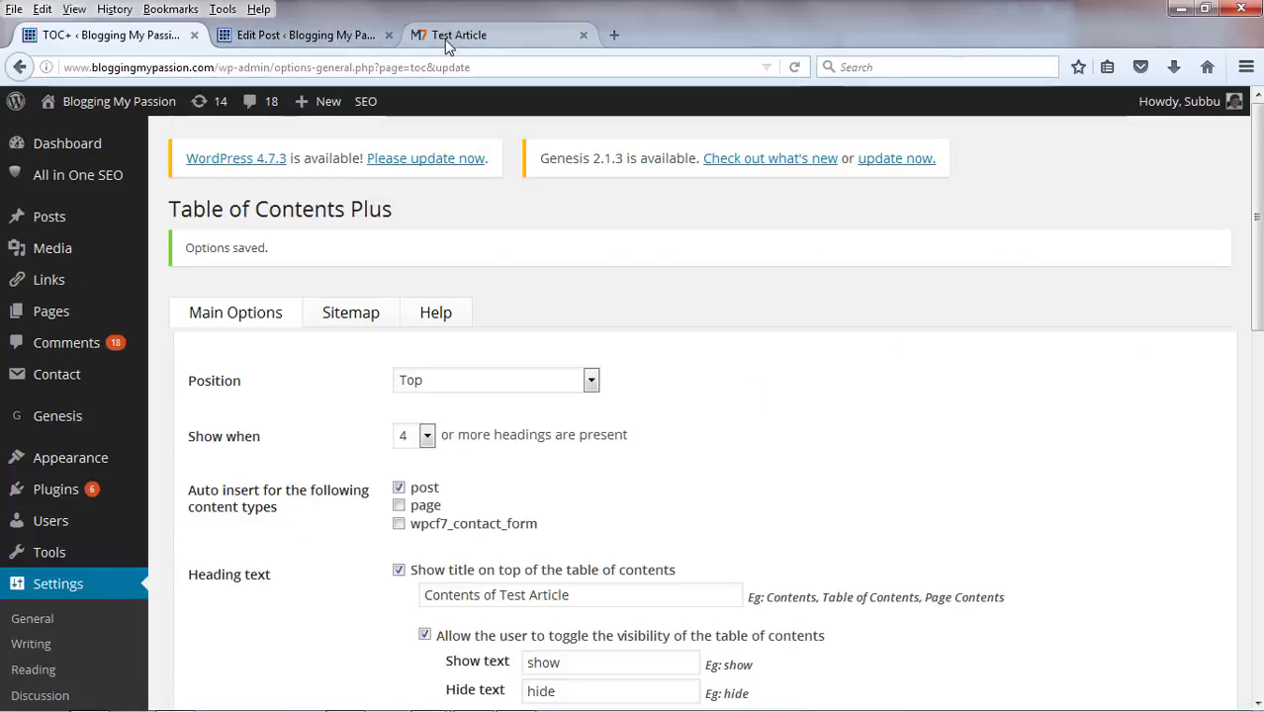
pyautogui.click(447, 39)
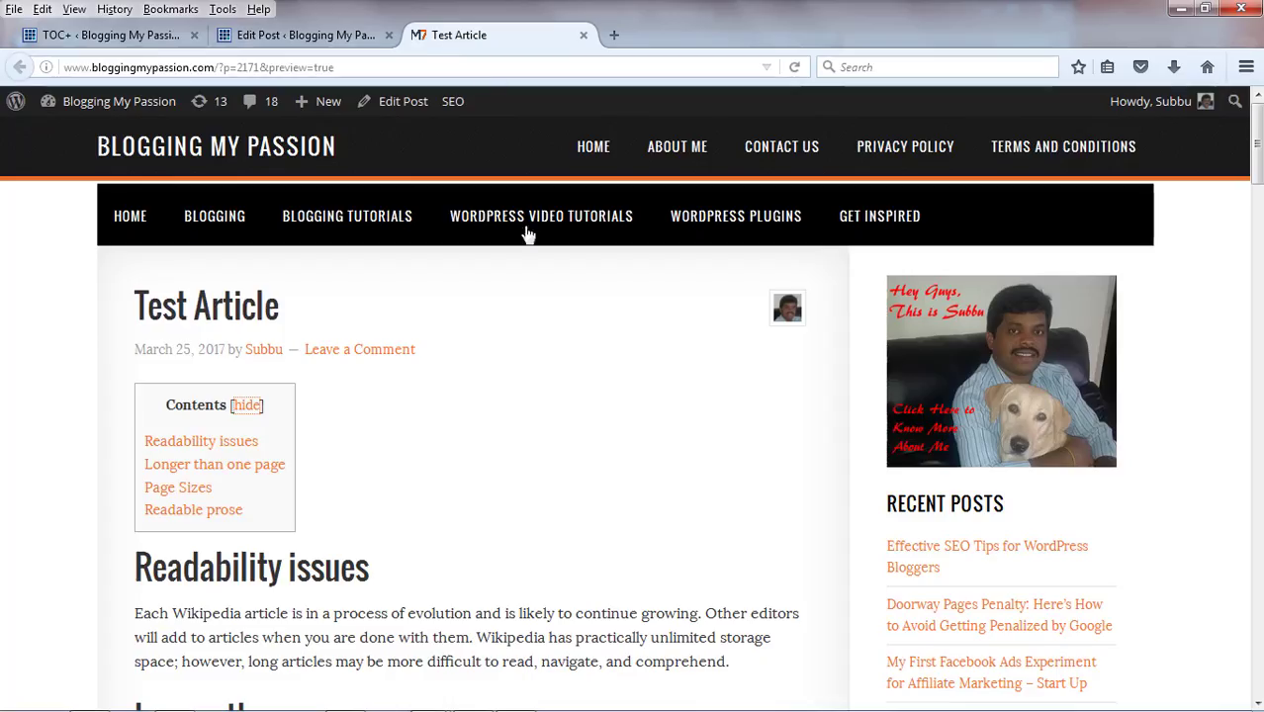
pyautogui.press('F5')
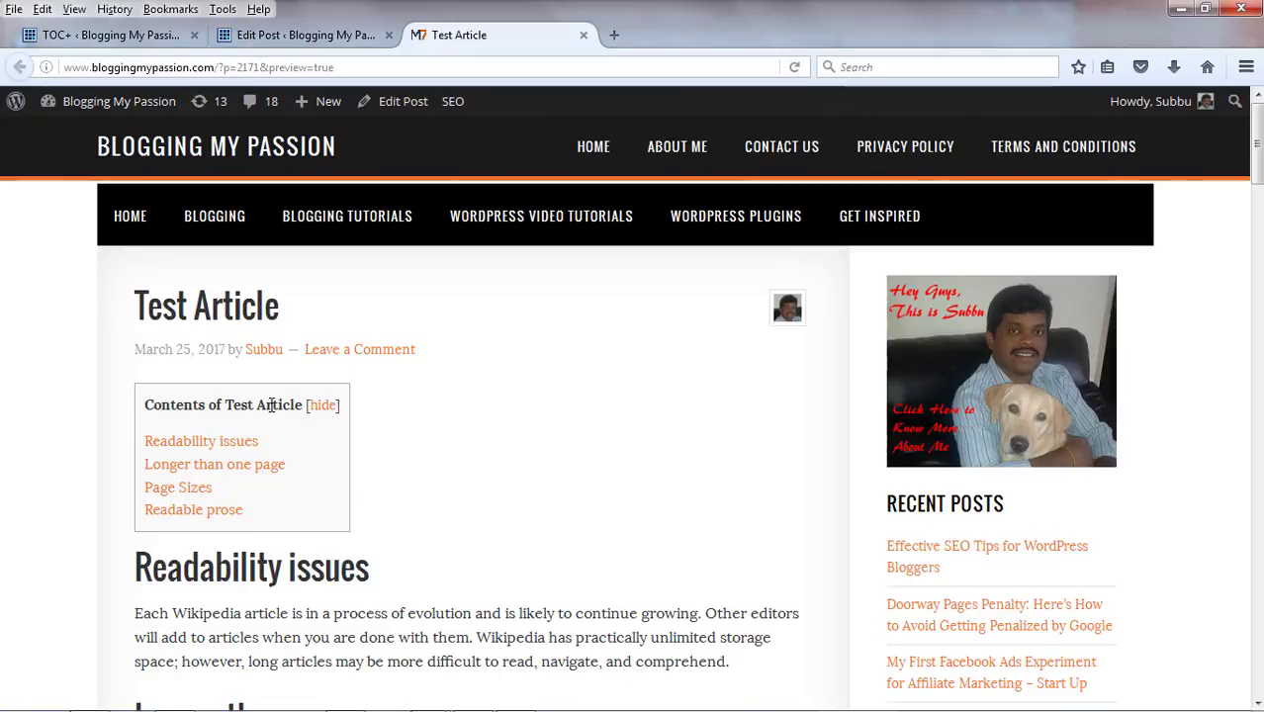
# Restore the table of contents title to "Contents", save the options and refresh the Test Article preview
pyautogui.click(159, 41)
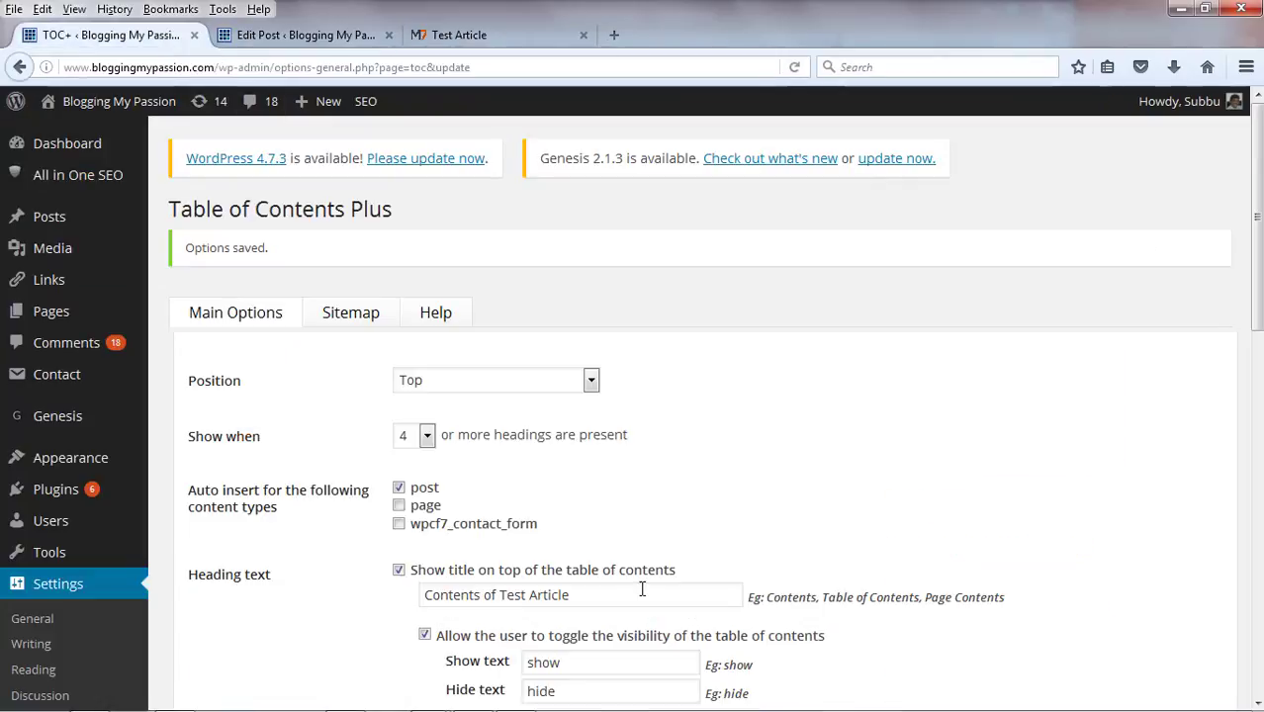
pyautogui.moveTo(610, 587); pyautogui.dragTo(490, 603)
pyautogui.press('BackSpace')
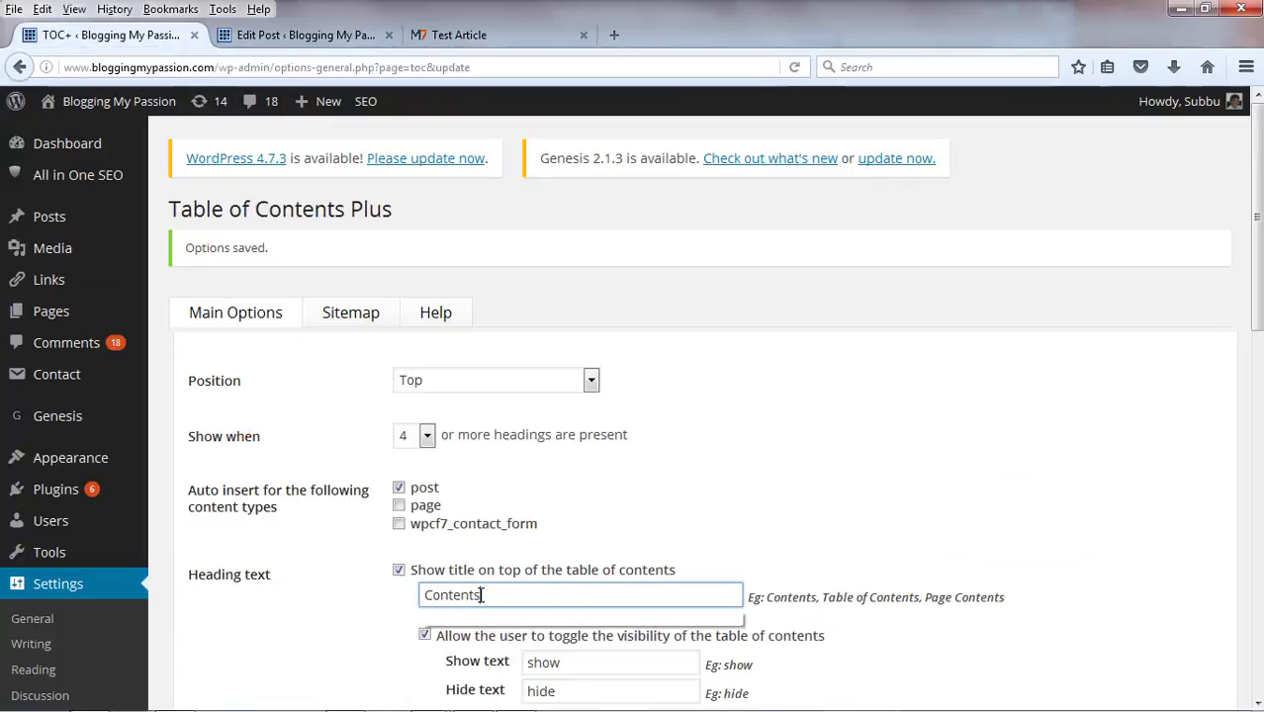
pyautogui.click(1021, 440)
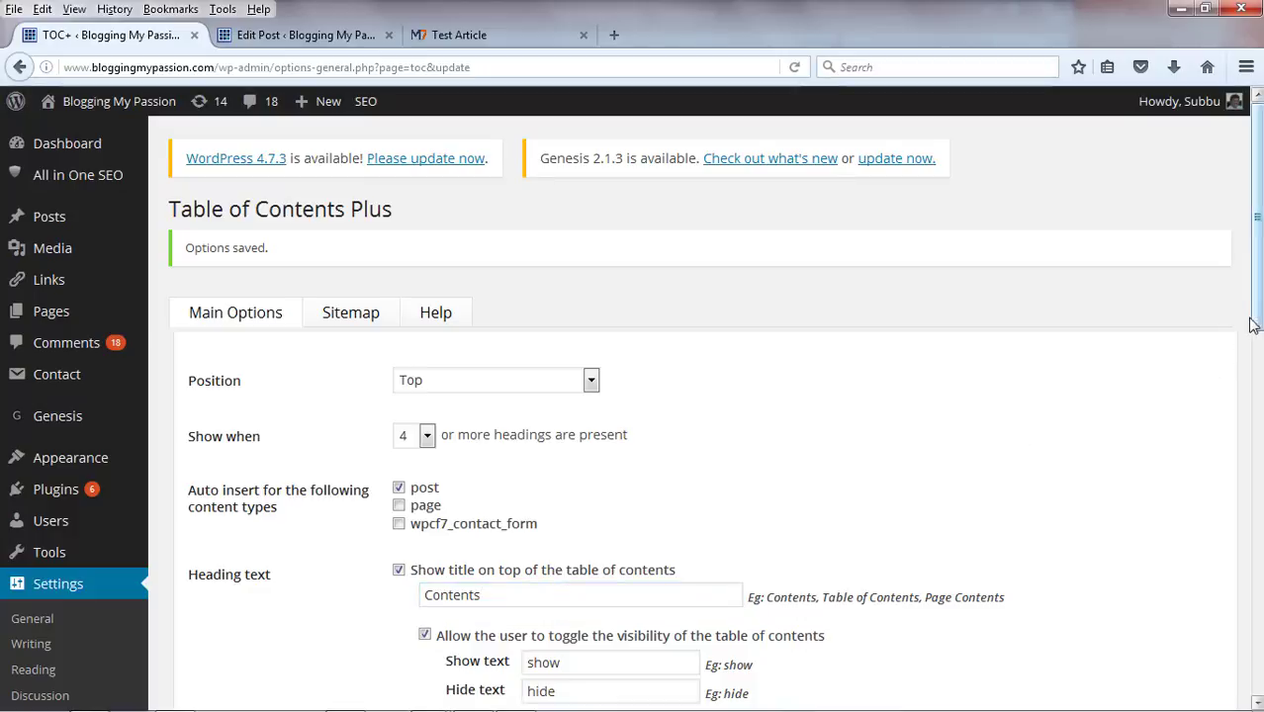
pyautogui.scroll(-15, 1021, 440)
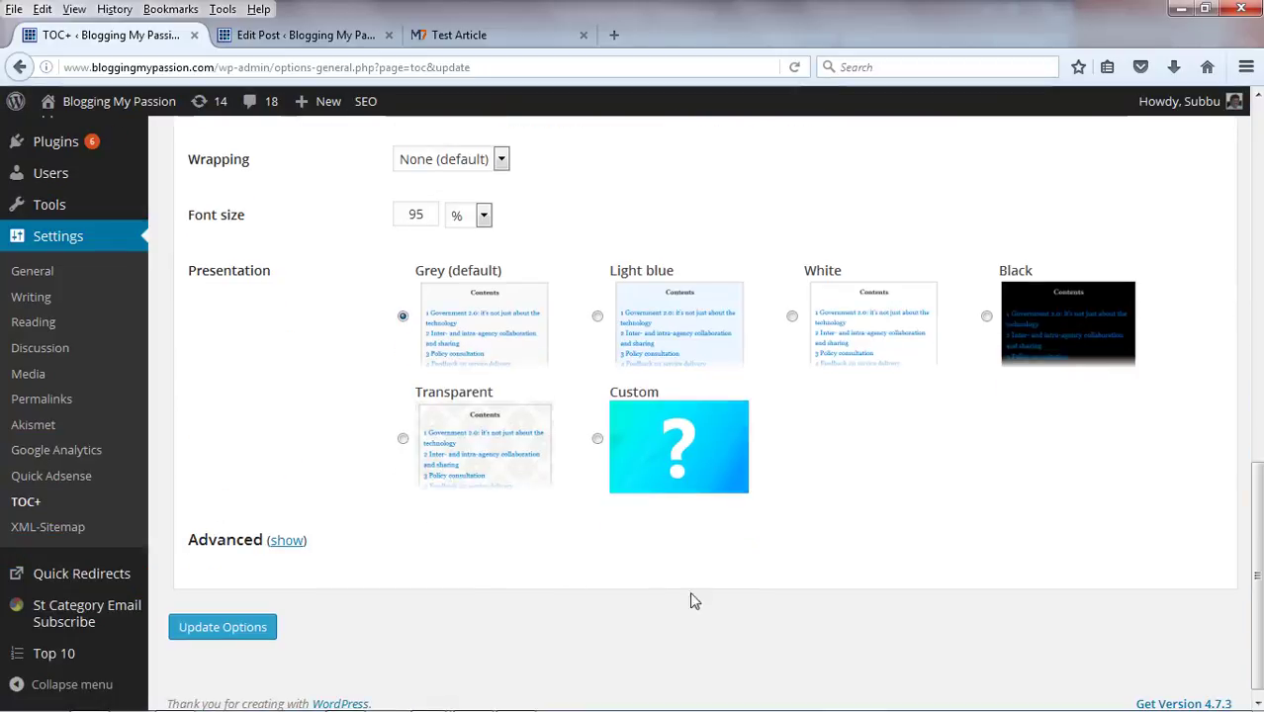
pyautogui.click(248, 627)
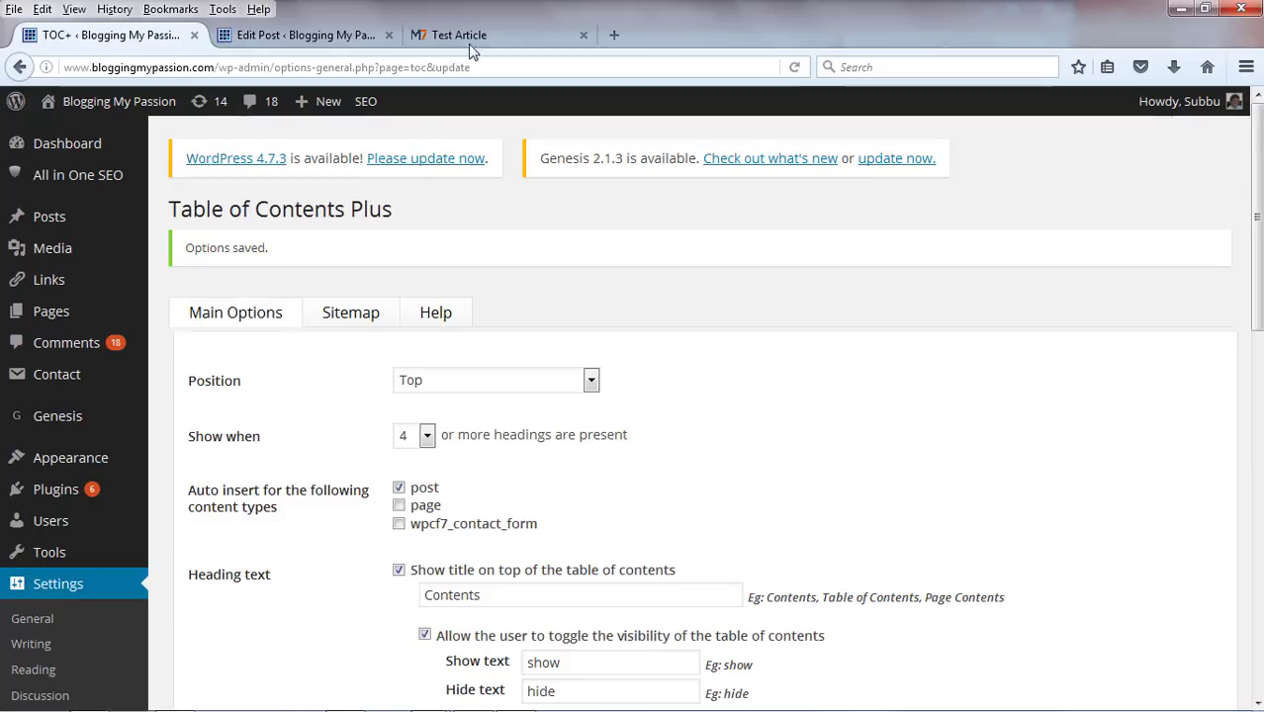
pyautogui.click(471, 38)
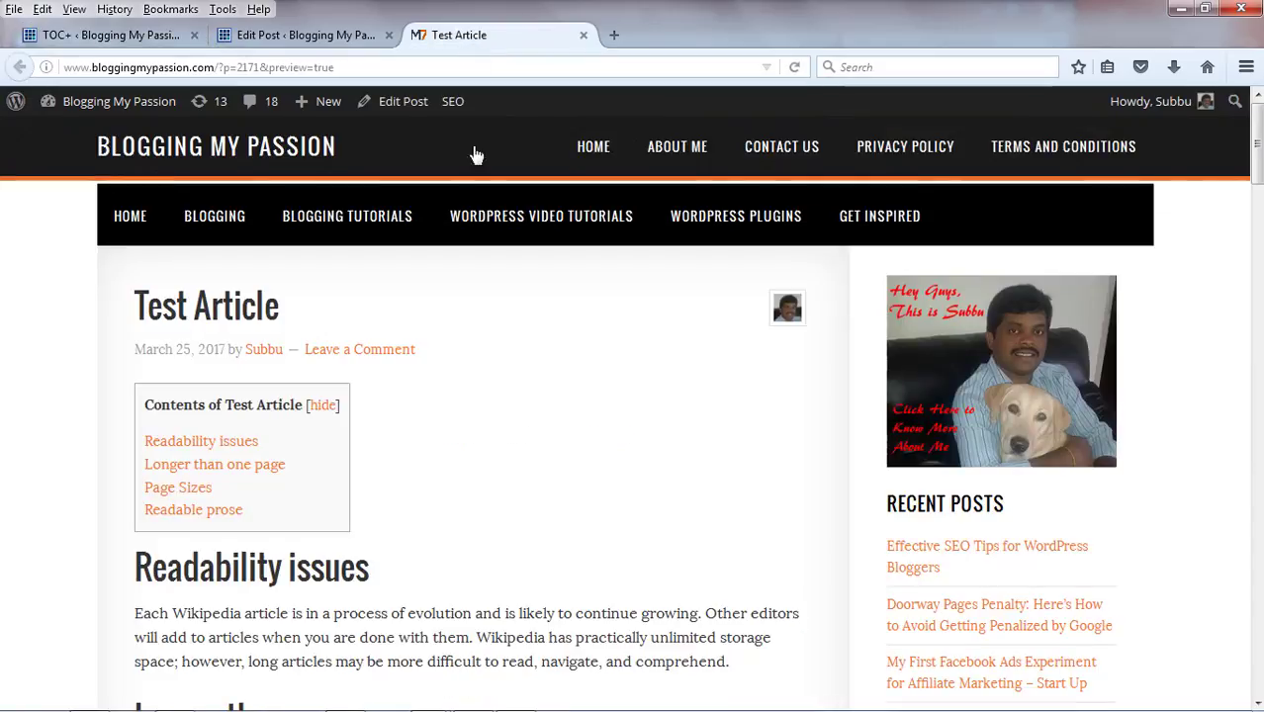
pyautogui.press('F5')
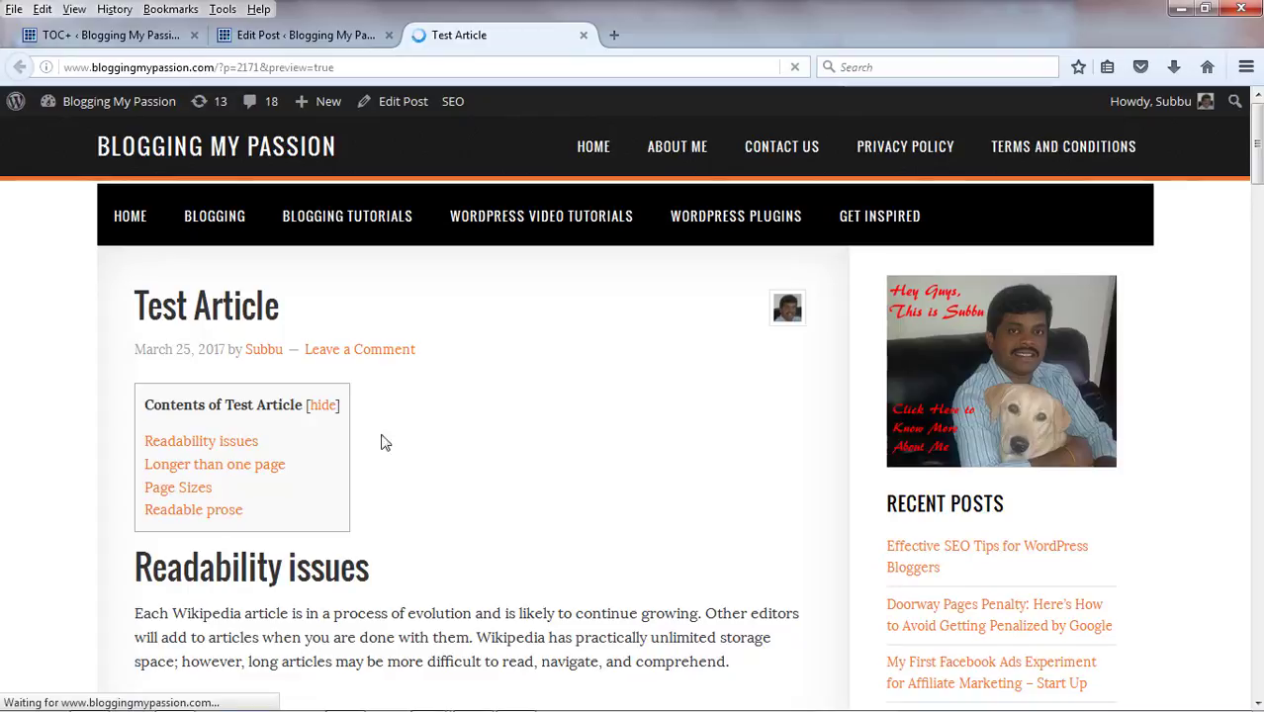
# Turn on the option to hide the table of contents initially in the plugin settings and compare it with the post preview
pyautogui.click(146, 39)
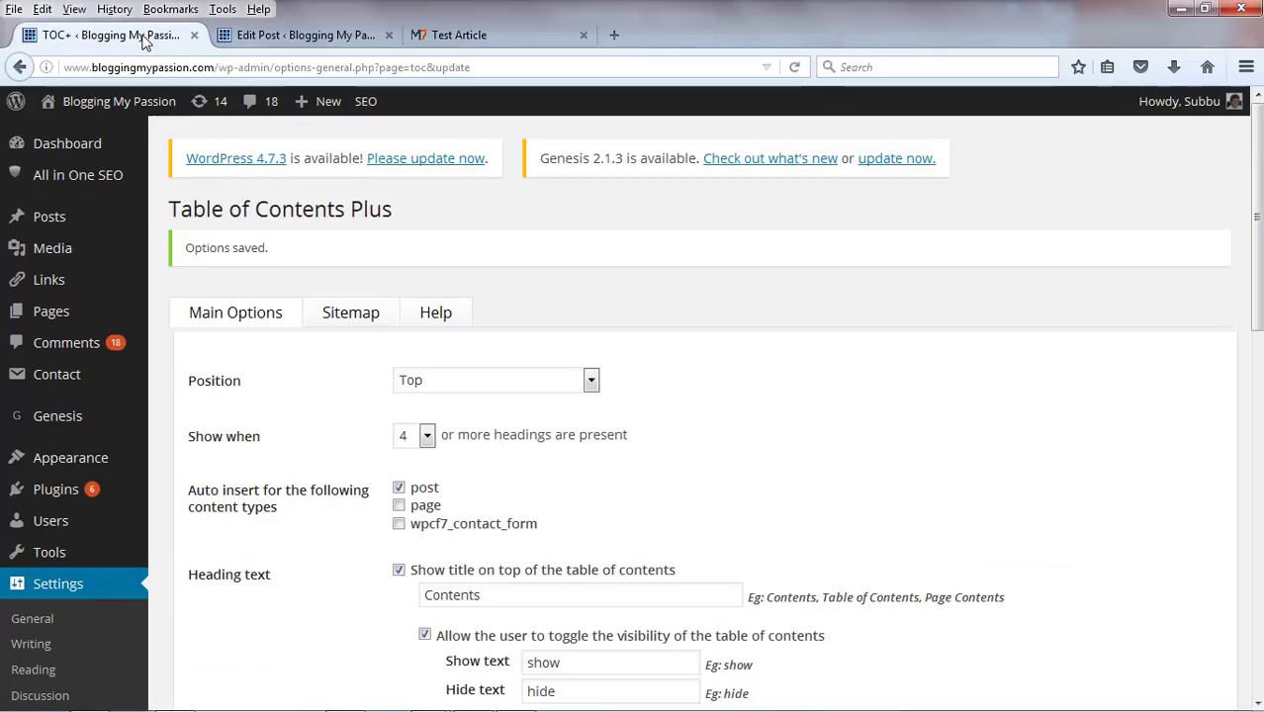
pyautogui.moveTo(1254, 300); pyautogui.dragTo(1194, 408)
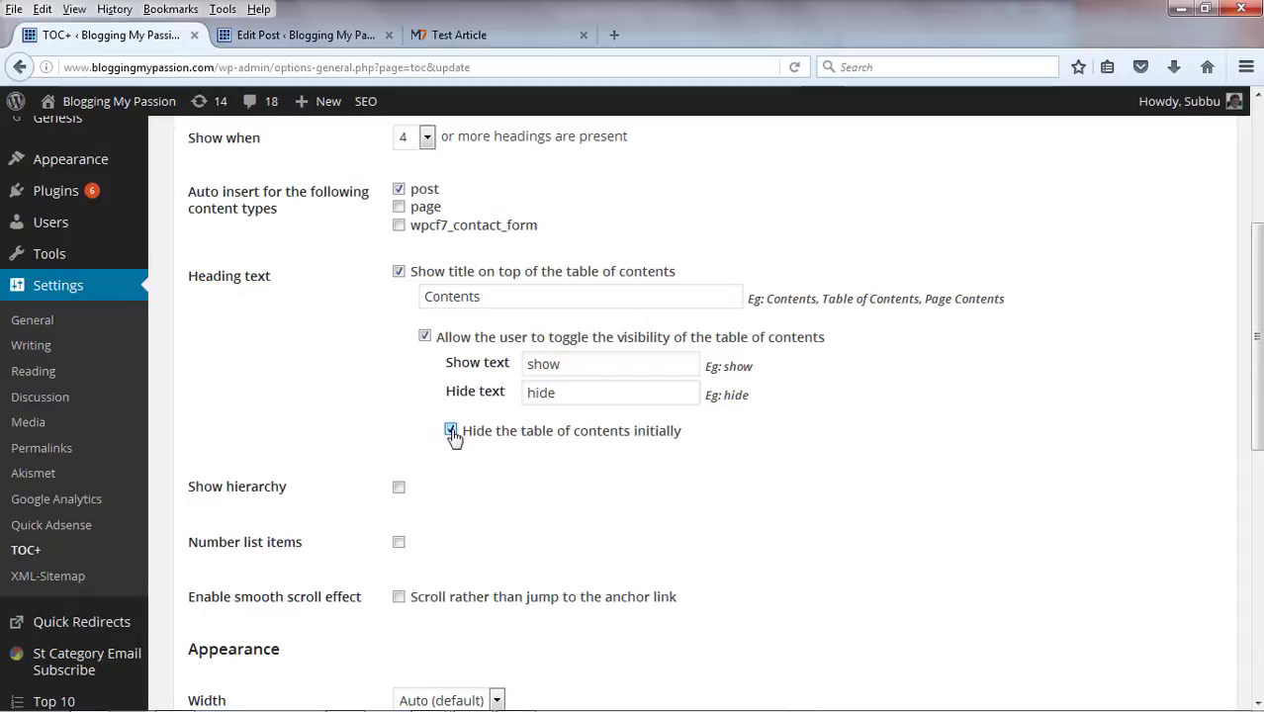
pyautogui.moveTo(1260, 314)
pyautogui.mouseDown()
pyautogui.moveTo(1261, 227)
pyautogui.moveTo(1261, 399)
pyautogui.moveTo(1261, 292)
pyautogui.mouseUp()
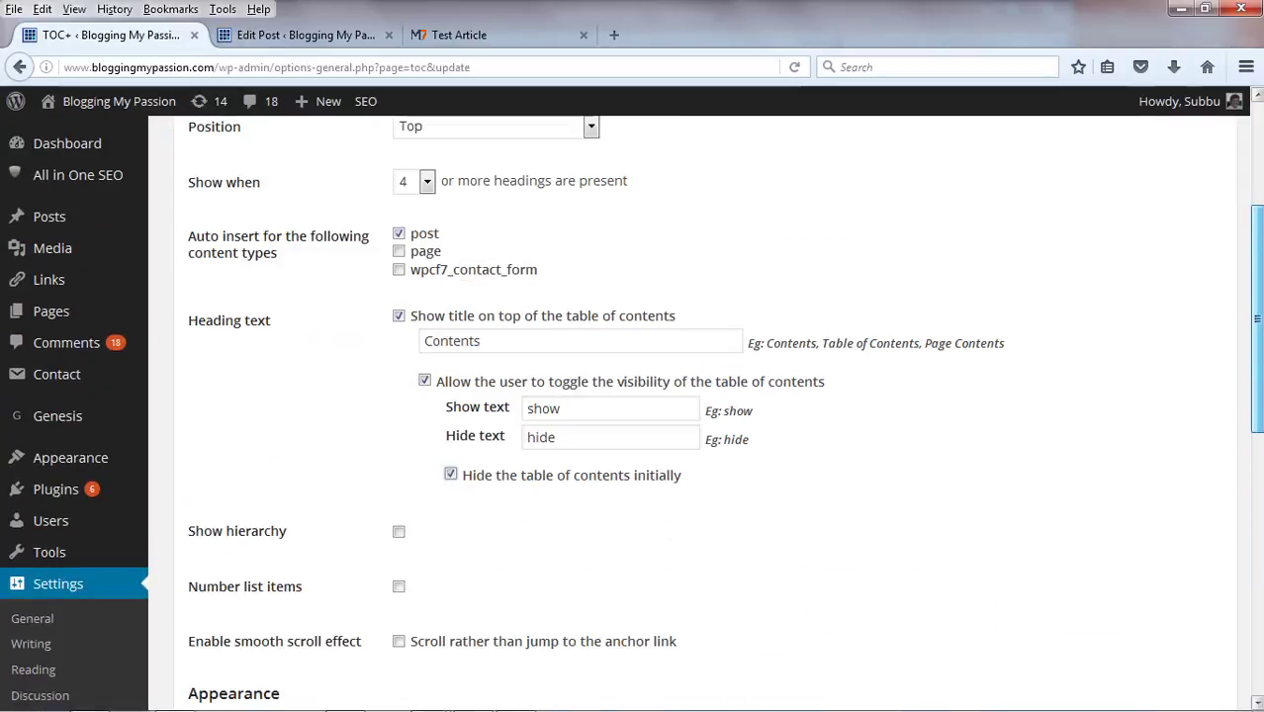
pyautogui.click(487, 33)
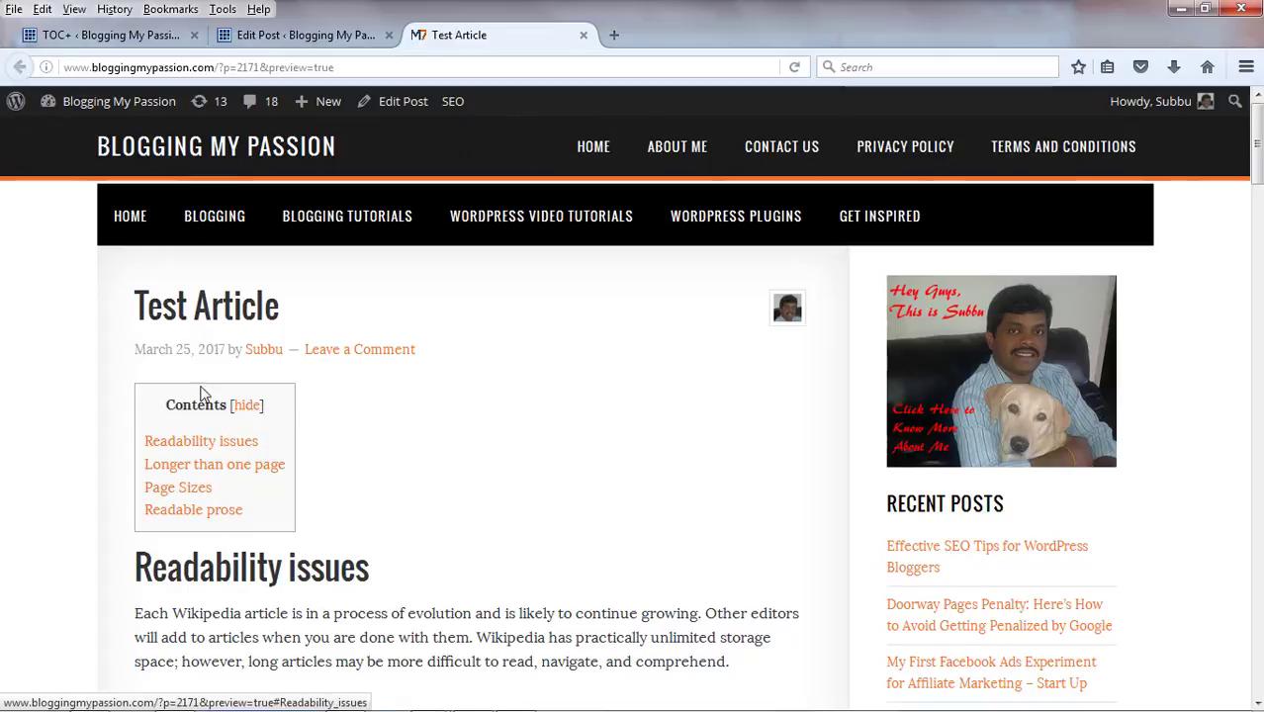
pyautogui.click(116, 37)
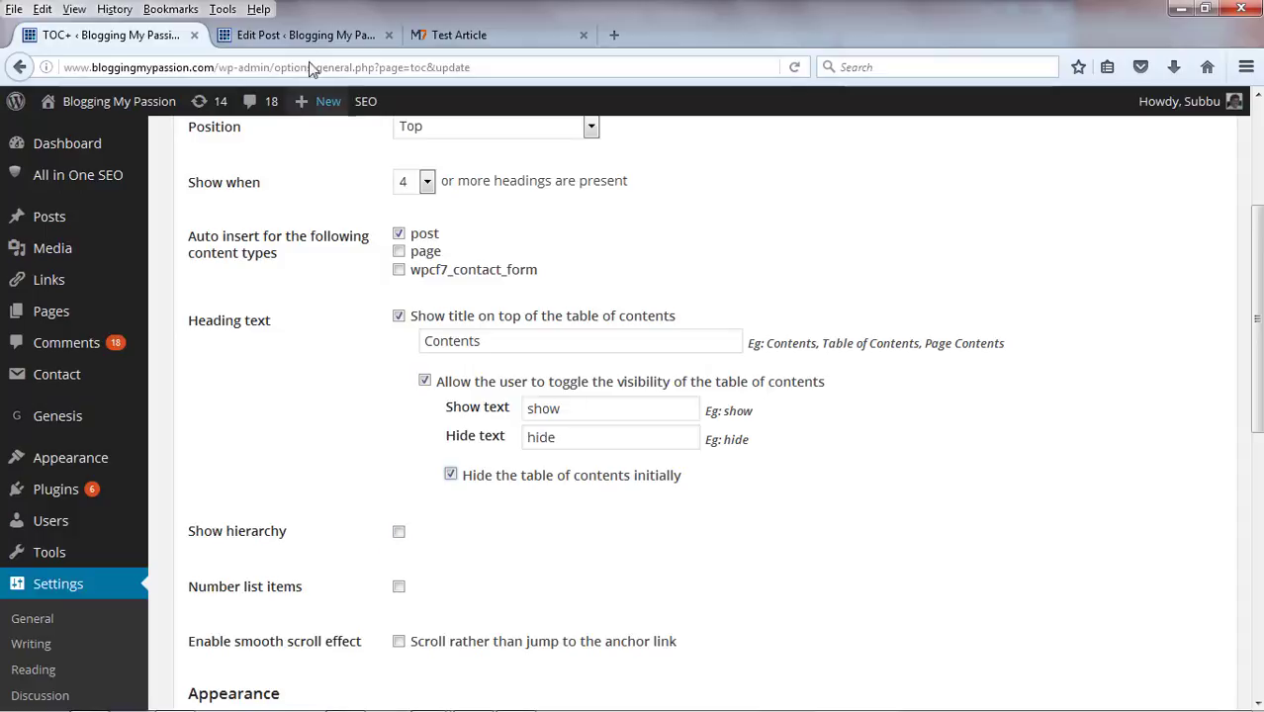
# Format the line "Longer than one page" in the Test Article post as Heading 2
pyautogui.click(304, 36)
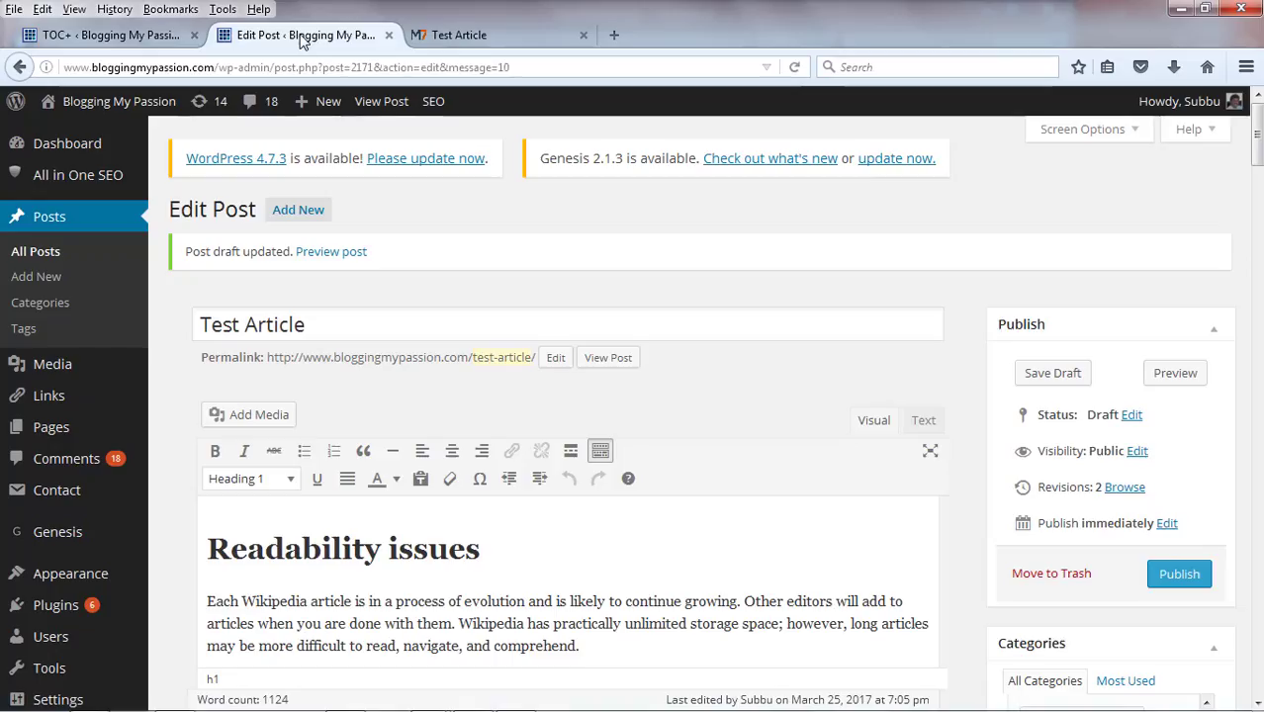
pyautogui.moveTo(1261, 148); pyautogui.dragTo(1262, 181)
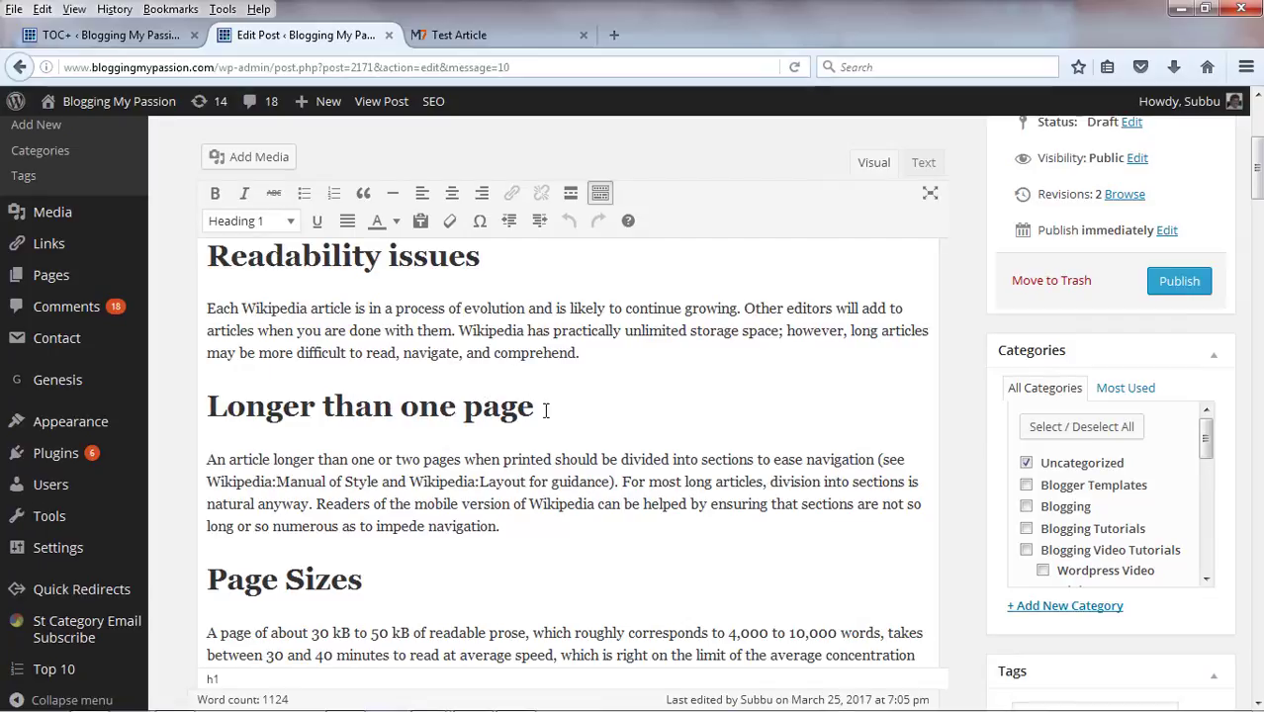
pyautogui.moveTo(545, 406); pyautogui.dragTo(208, 406)
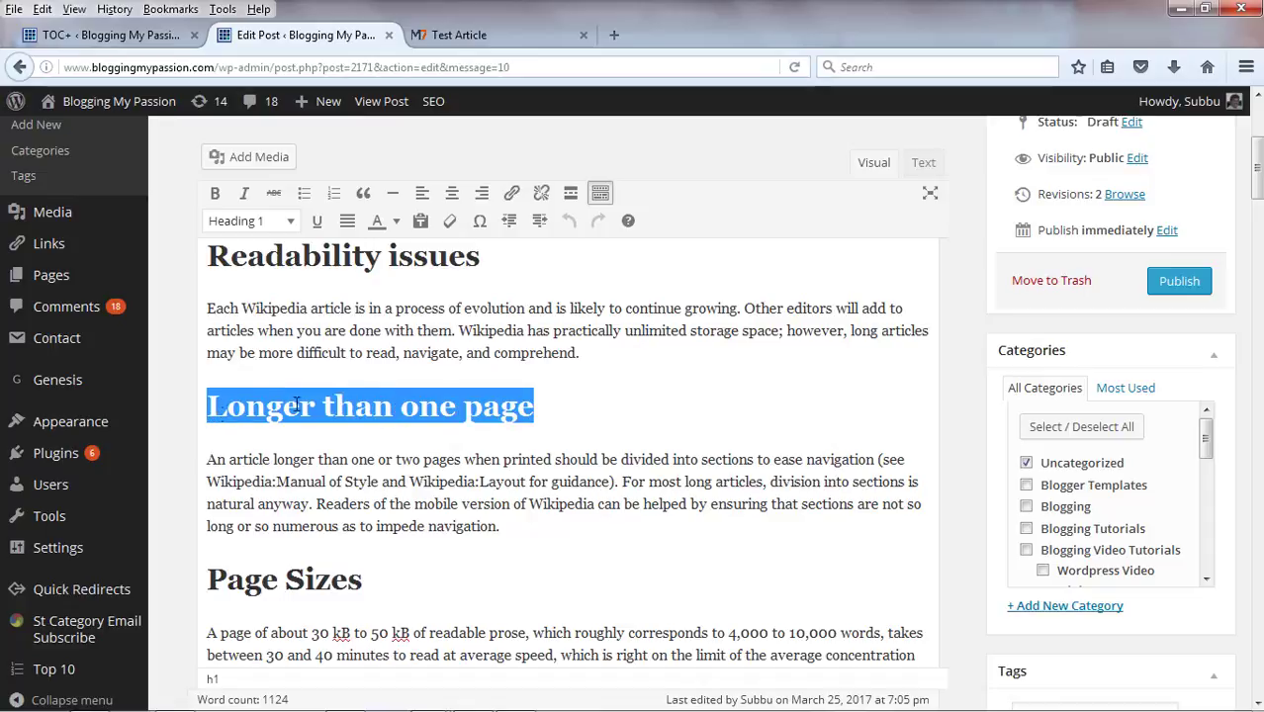
pyautogui.click(291, 222)
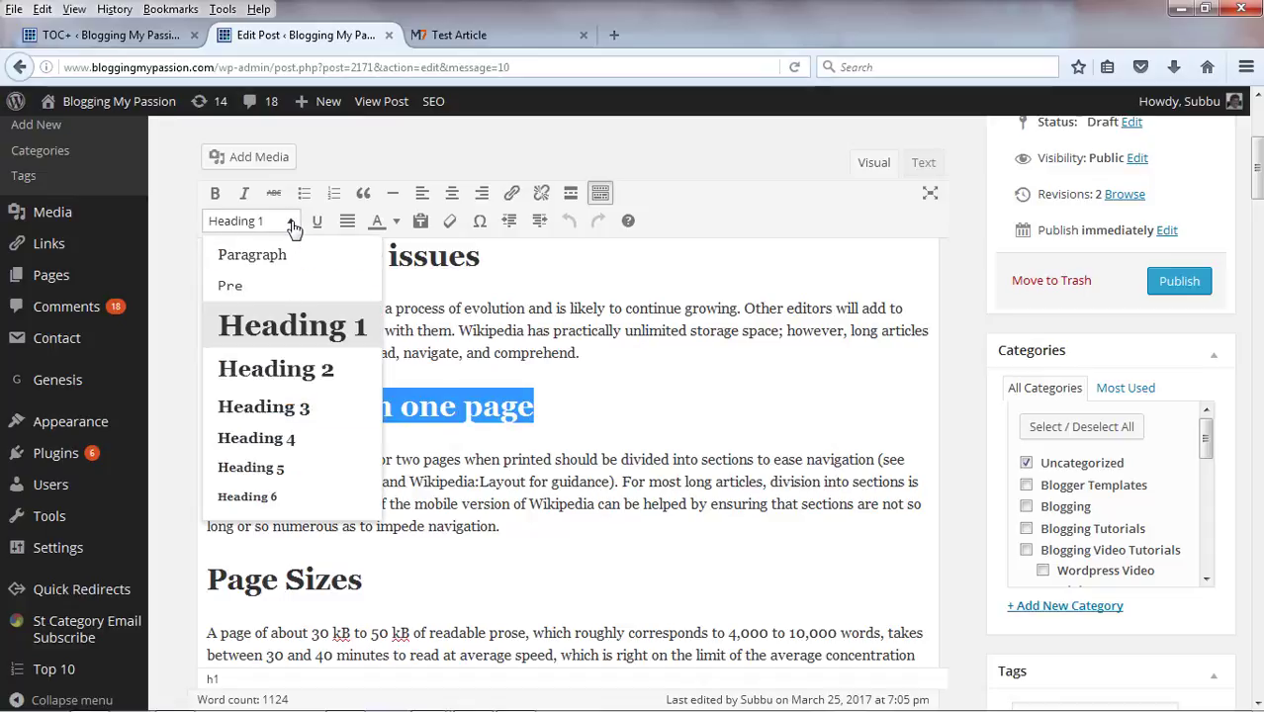
pyautogui.click(294, 368)
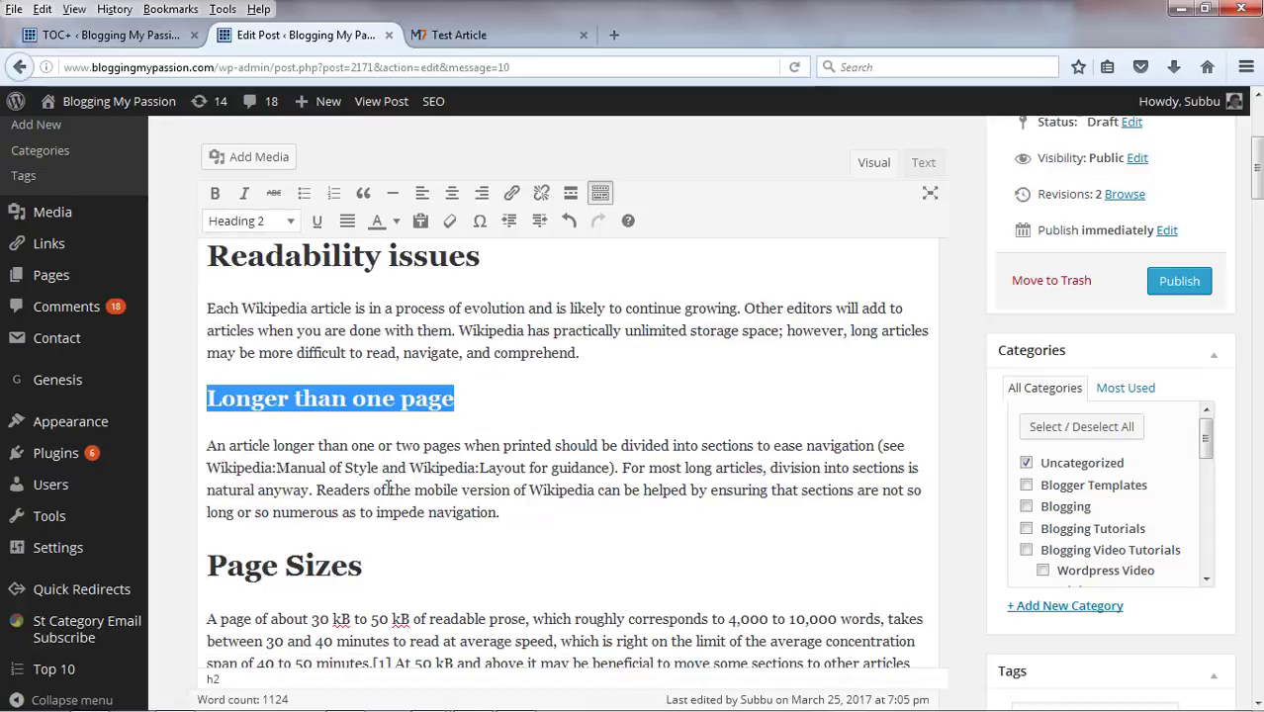
# Format the line "Page Sizes" as Heading 2 and the line "Readable prose" as Heading 3
pyautogui.moveTo(364, 567); pyautogui.dragTo(207, 567)
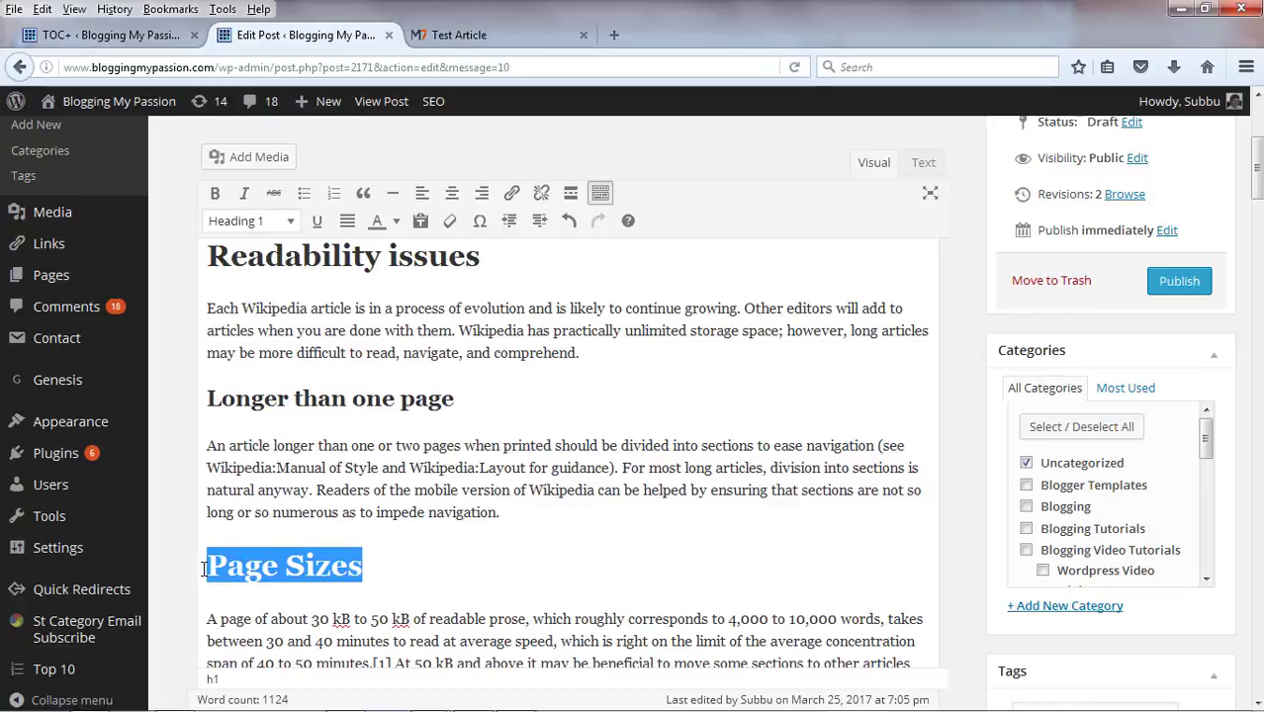
pyautogui.click(293, 222)
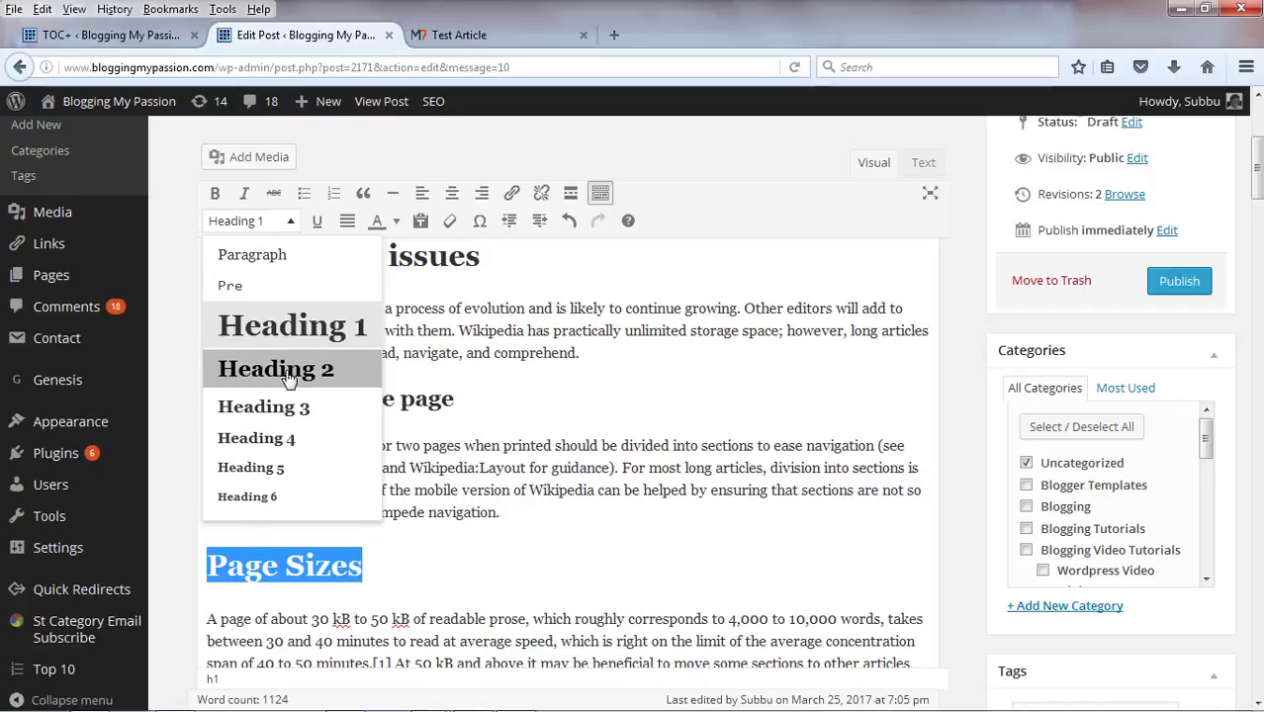
pyautogui.click(282, 374)
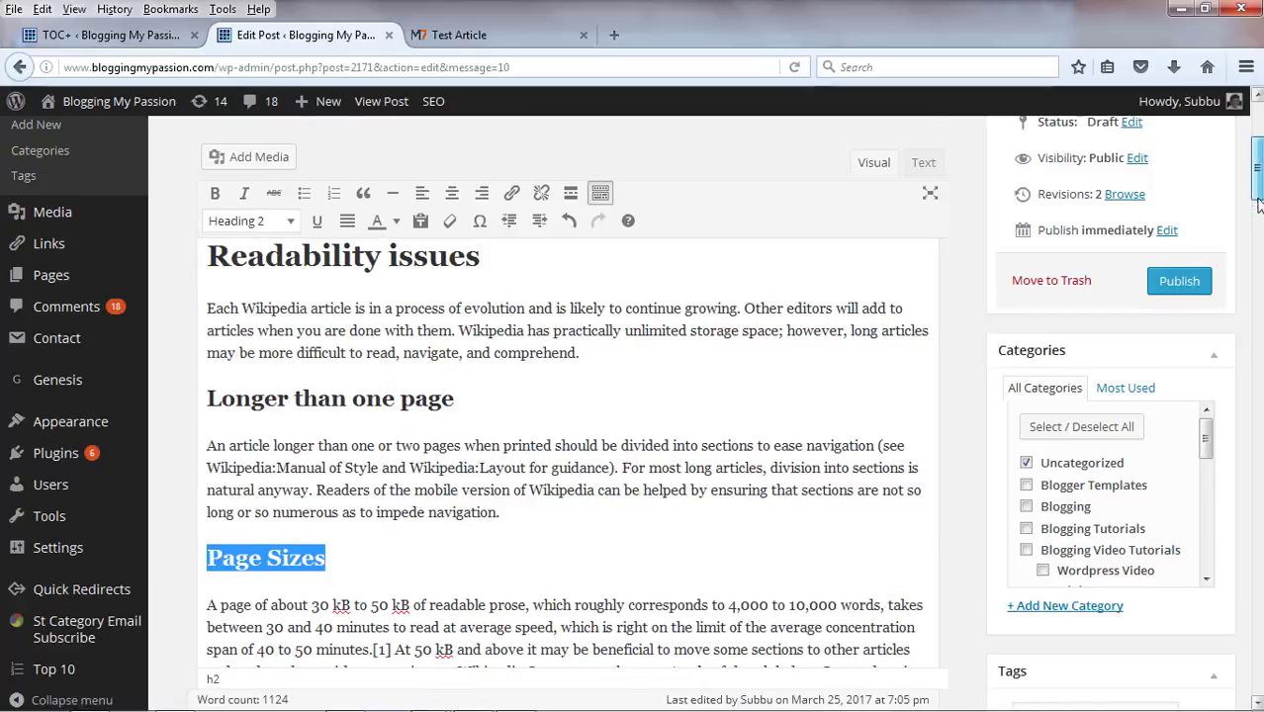
pyautogui.moveTo(1258, 199); pyautogui.dragTo(1258, 228)
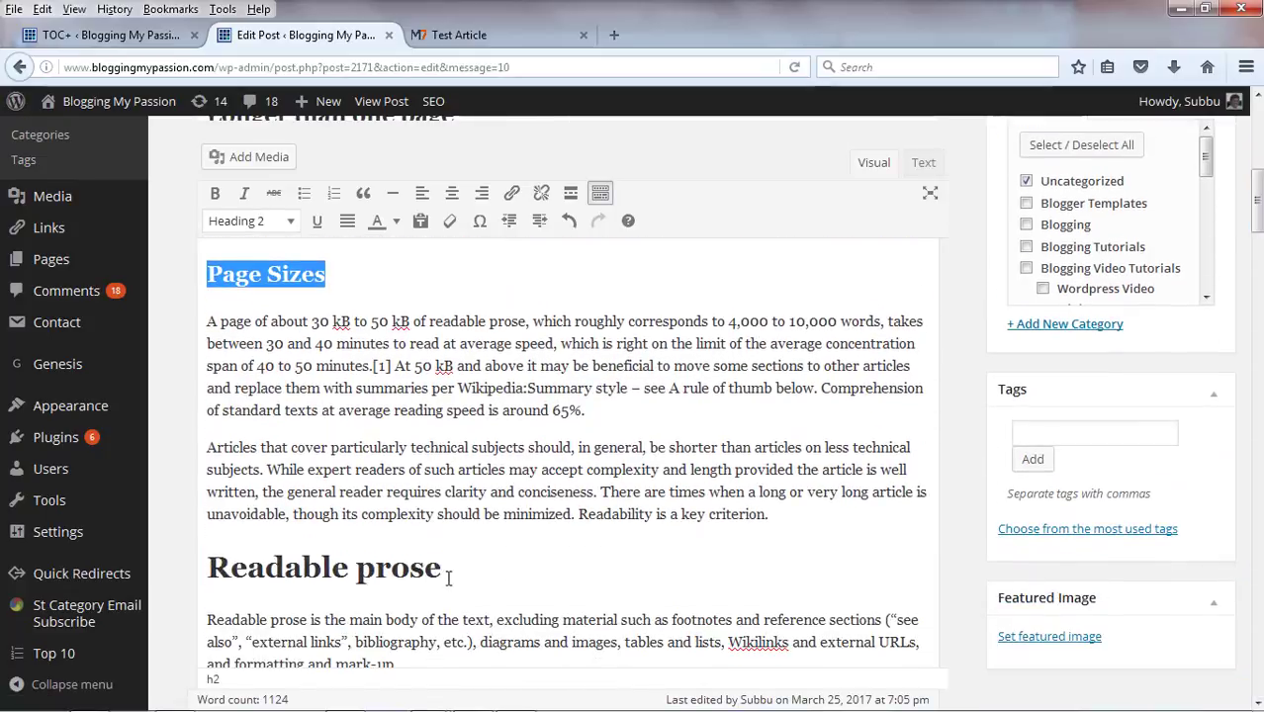
pyautogui.moveTo(448, 579); pyautogui.dragTo(207, 572)
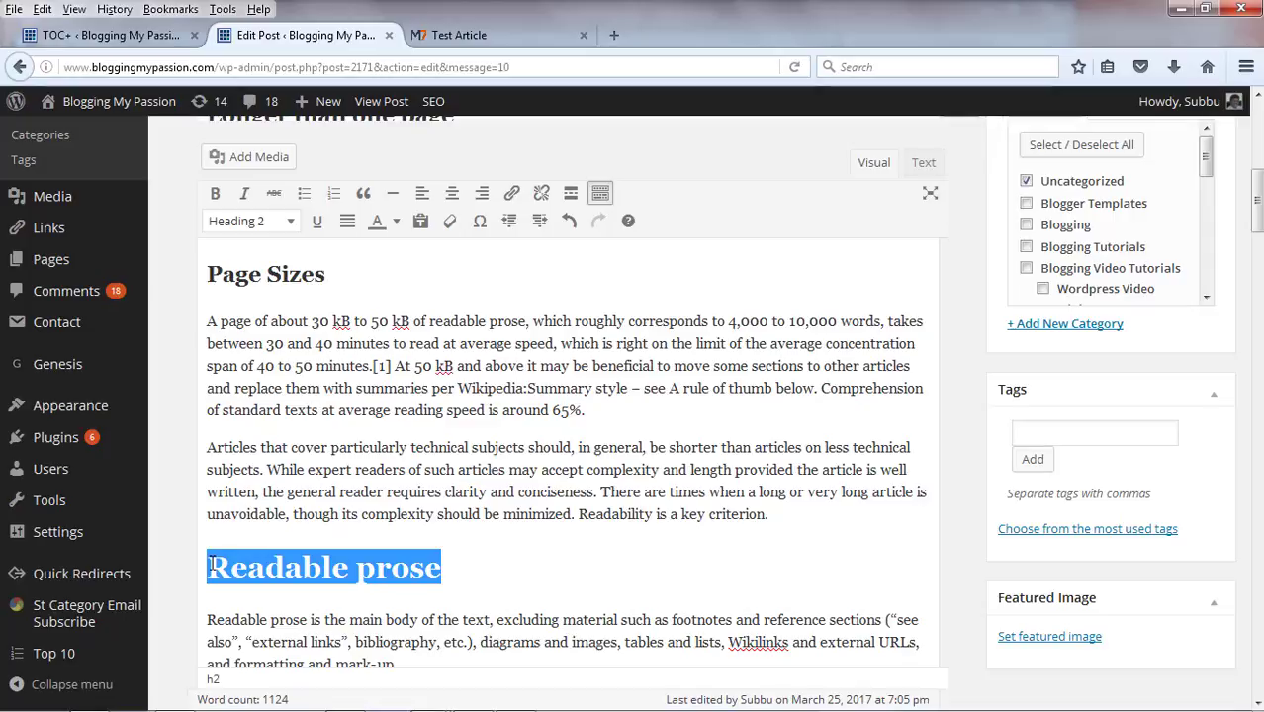
pyautogui.click(292, 225)
pyautogui.click(275, 401)
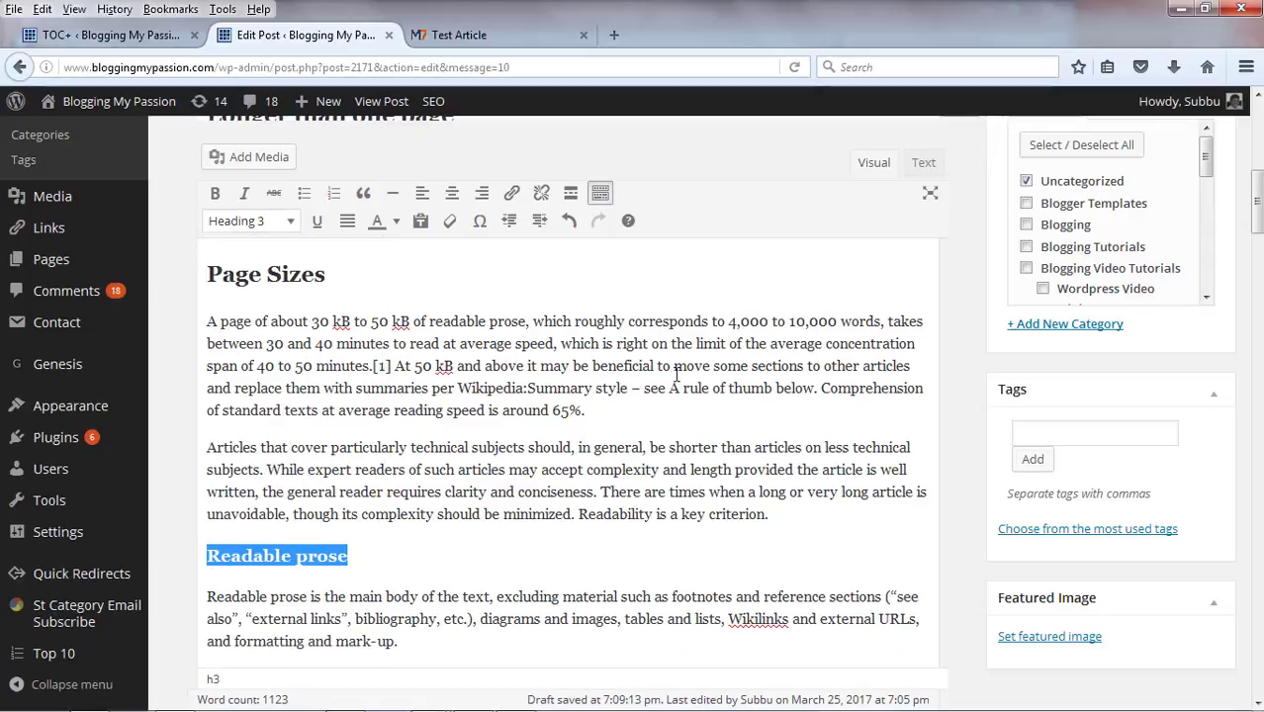
# Split "Lists, tables and summaries" into its own paragraph and format it as Heading 1
pyautogui.moveTo(1259, 214); pyautogui.dragTo(1258, 228)
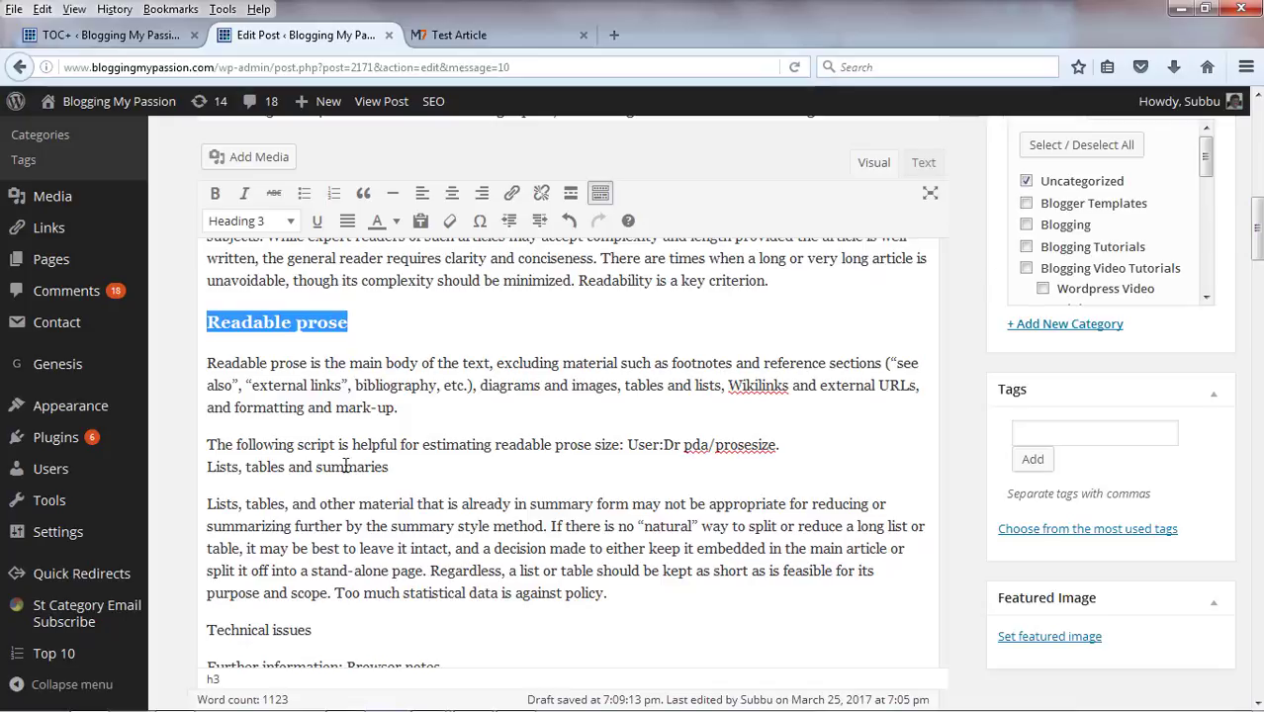
pyautogui.click(213, 472)
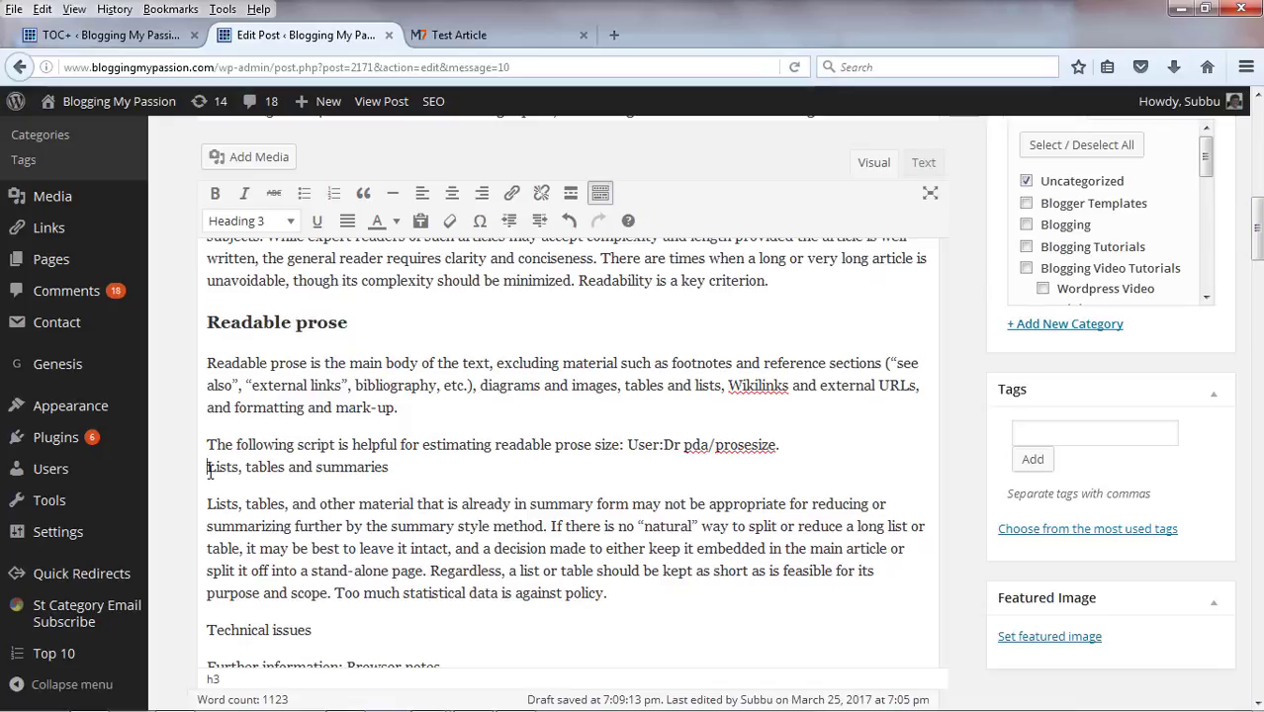
pyautogui.press('BackSpace')
pyautogui.press('Return')
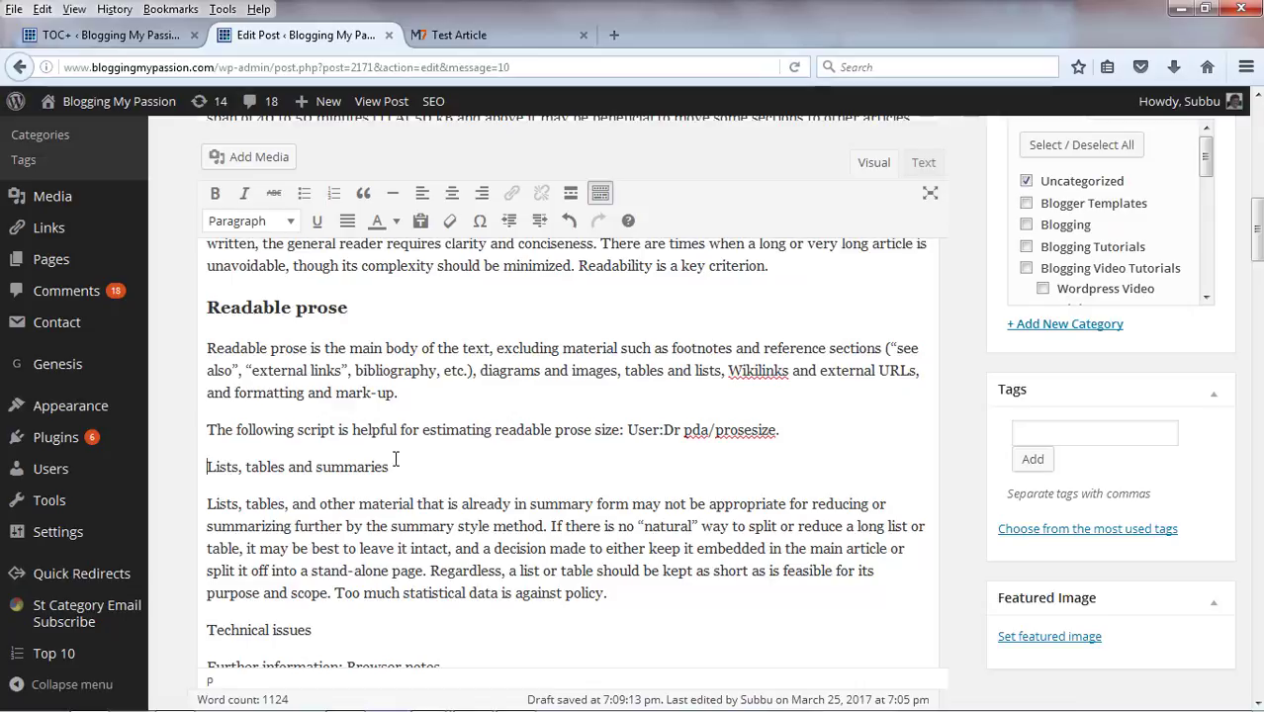
pyautogui.moveTo(396, 466); pyautogui.dragTo(217, 471)
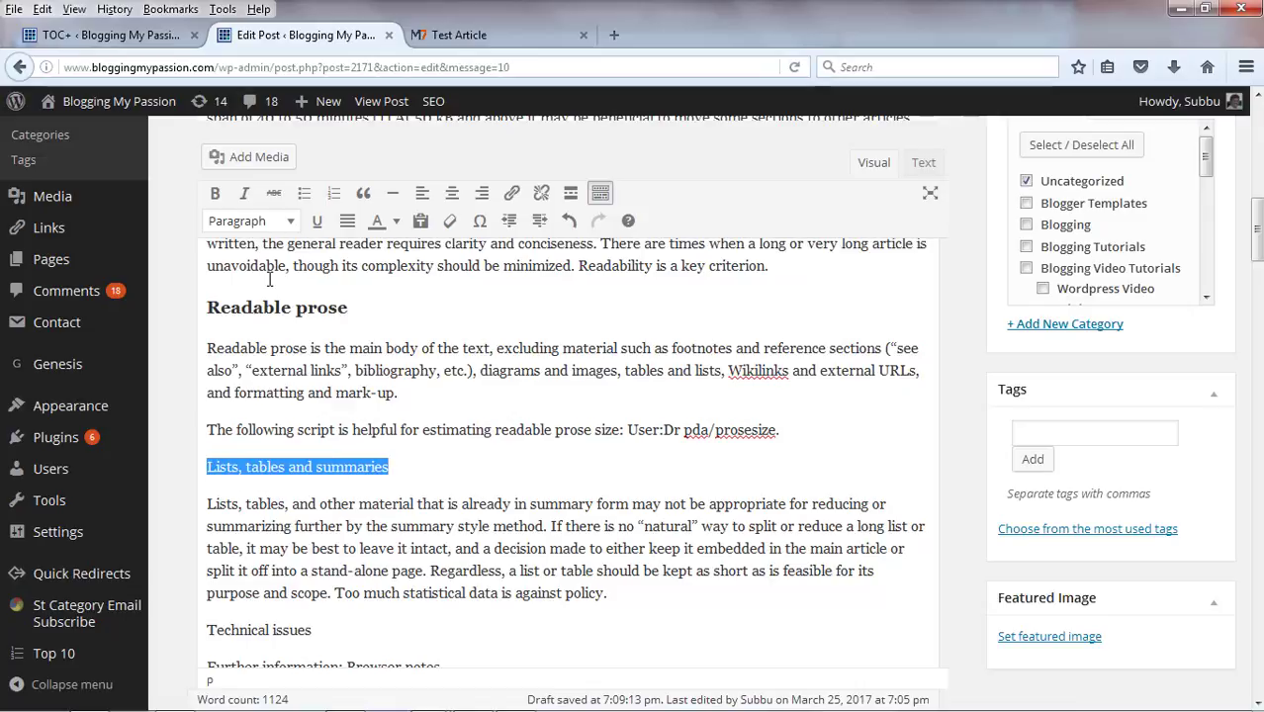
pyautogui.click(290, 220)
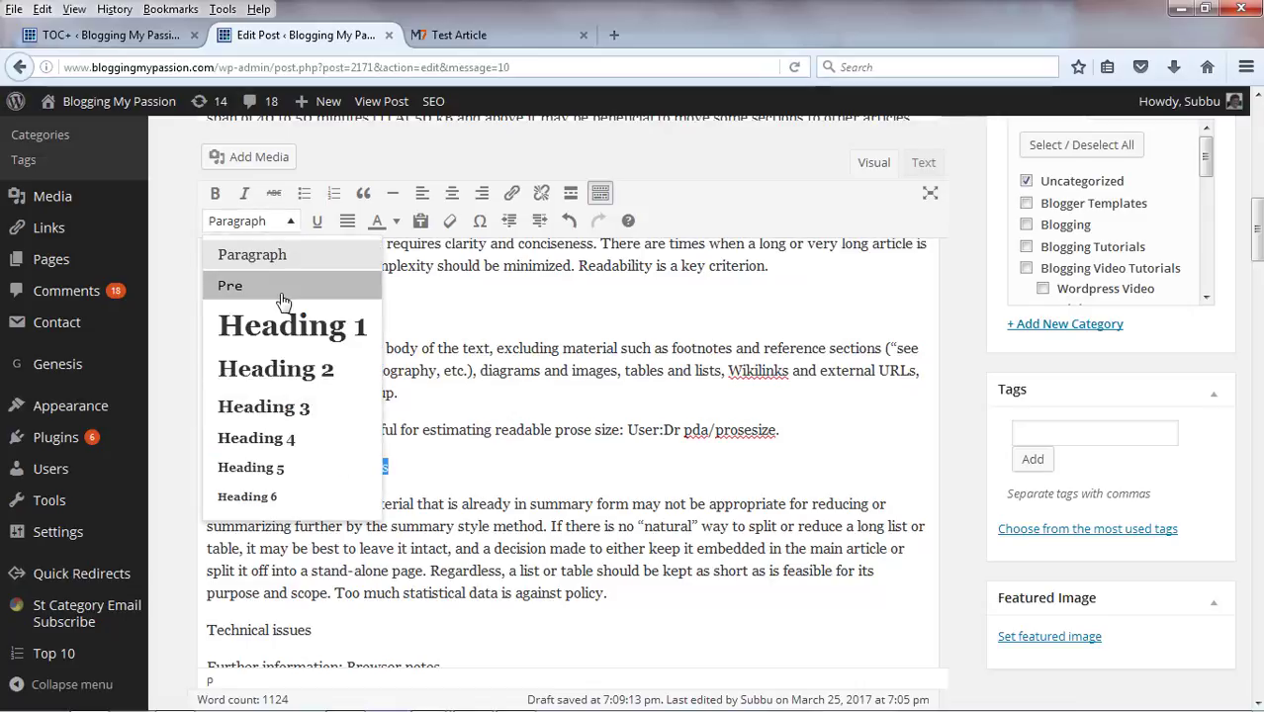
pyautogui.click(292, 325)
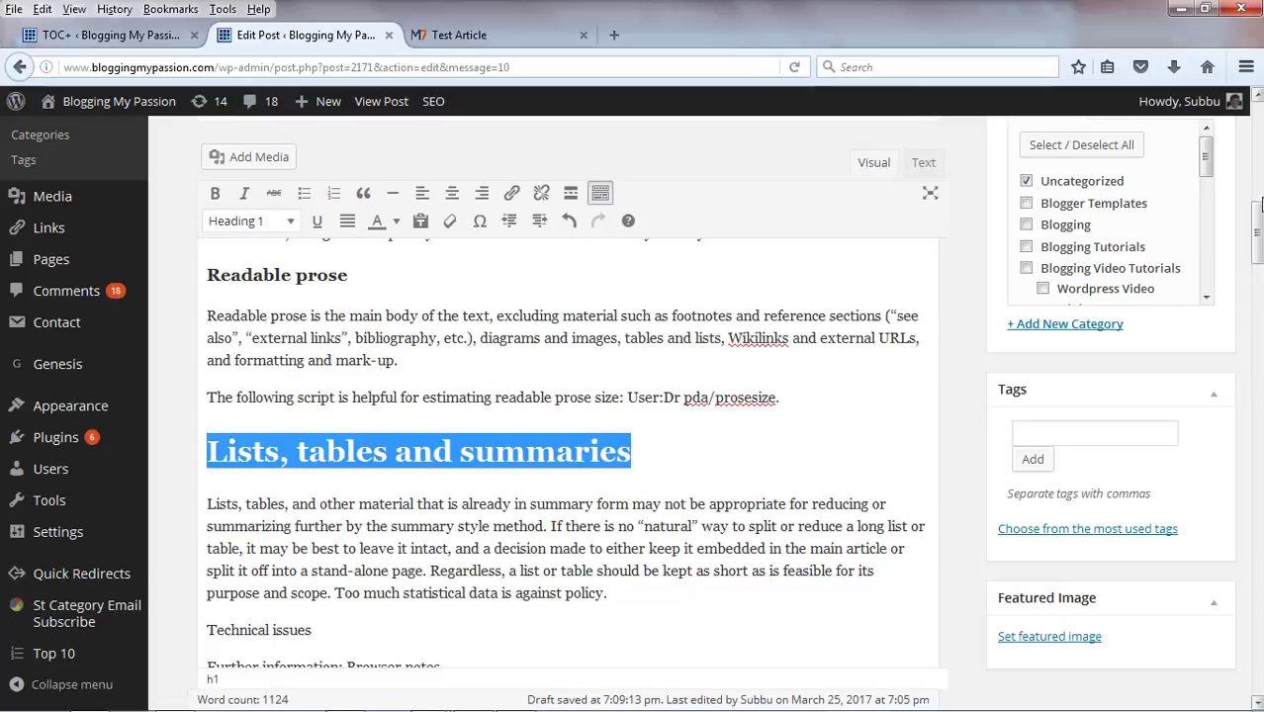
# Format the line "Technical issues" in the post as Heading 1
pyautogui.scroll(-4, 1257, 232)
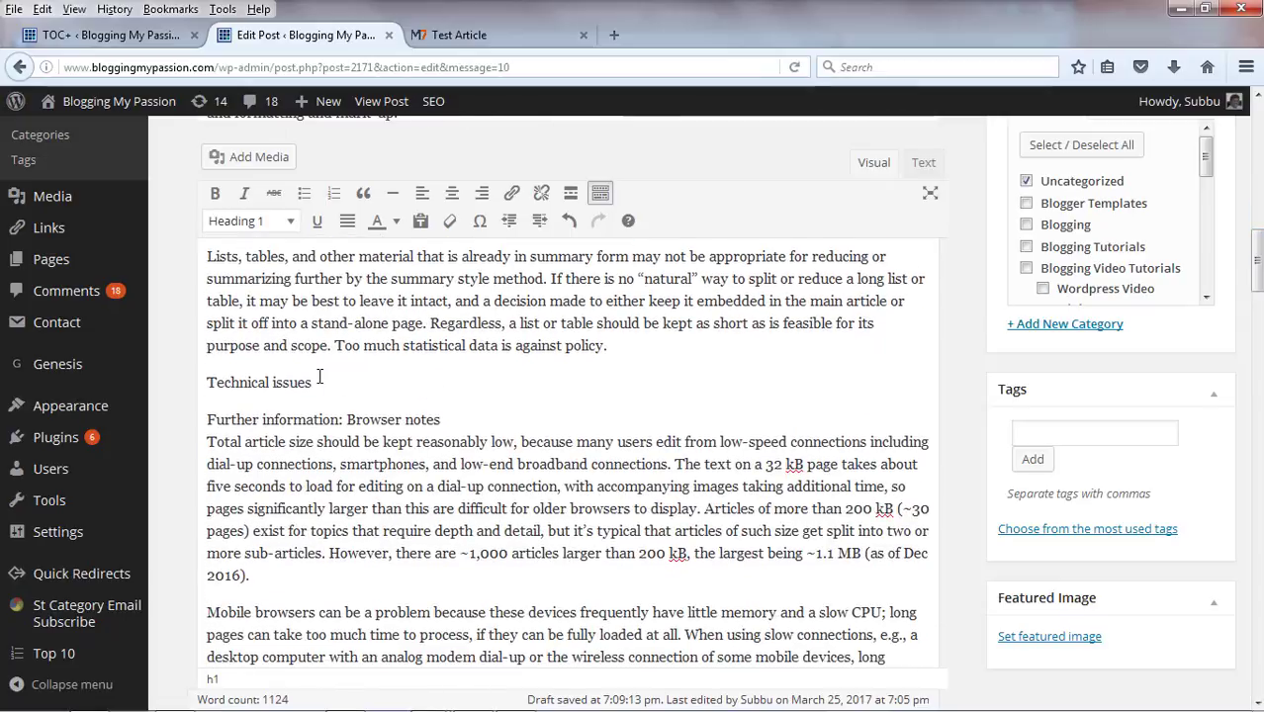
pyautogui.moveTo(318, 383); pyautogui.dragTo(198, 384)
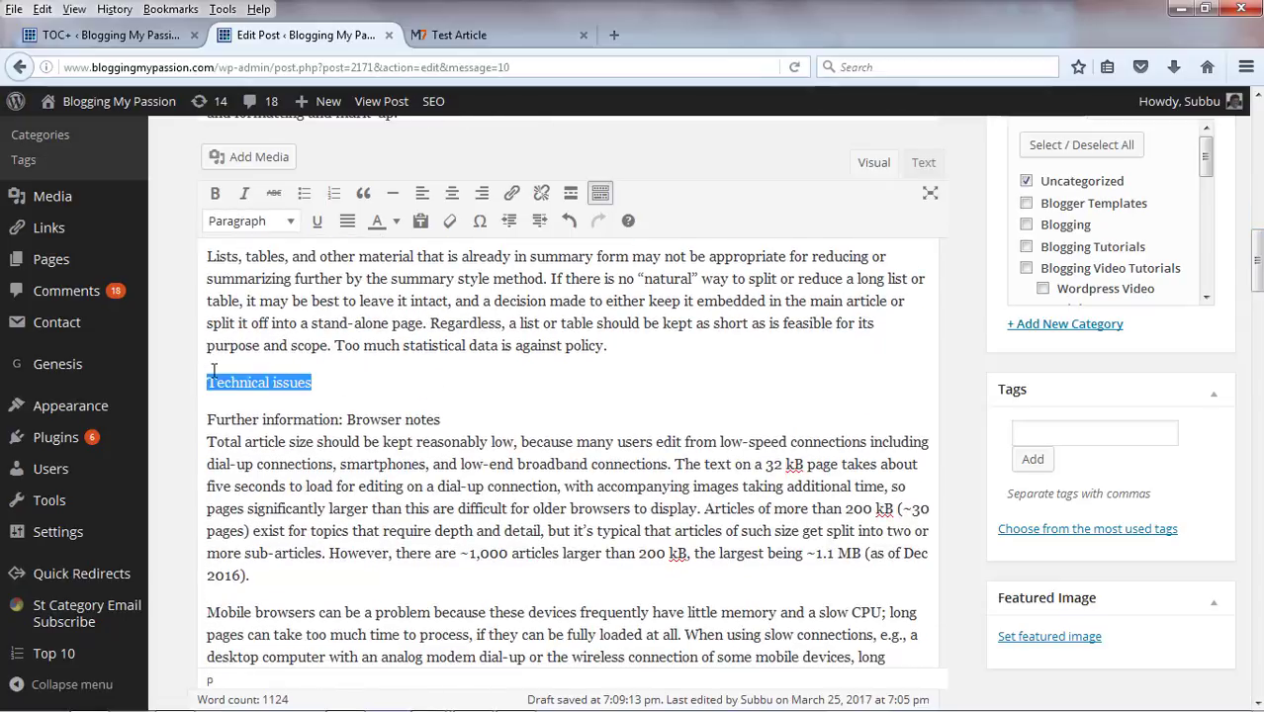
pyautogui.click(307, 376)
pyautogui.moveTo(310, 383); pyautogui.dragTo(206, 383)
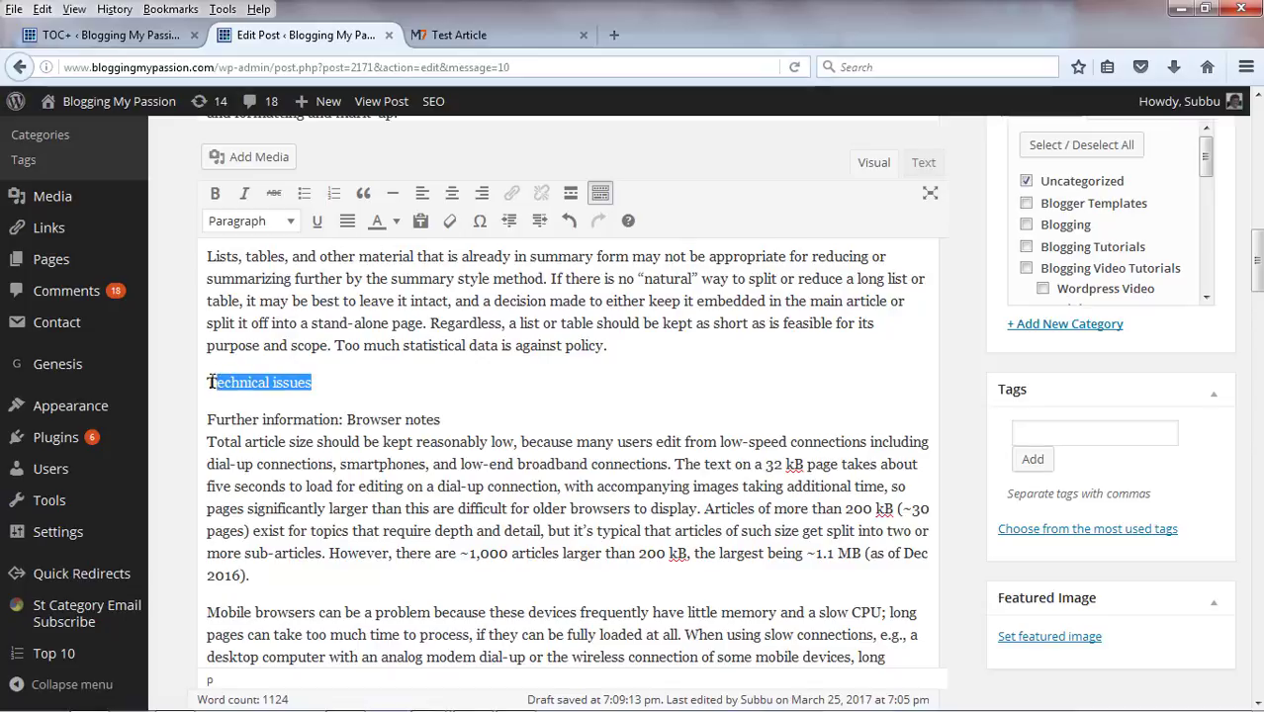
pyautogui.click(296, 222)
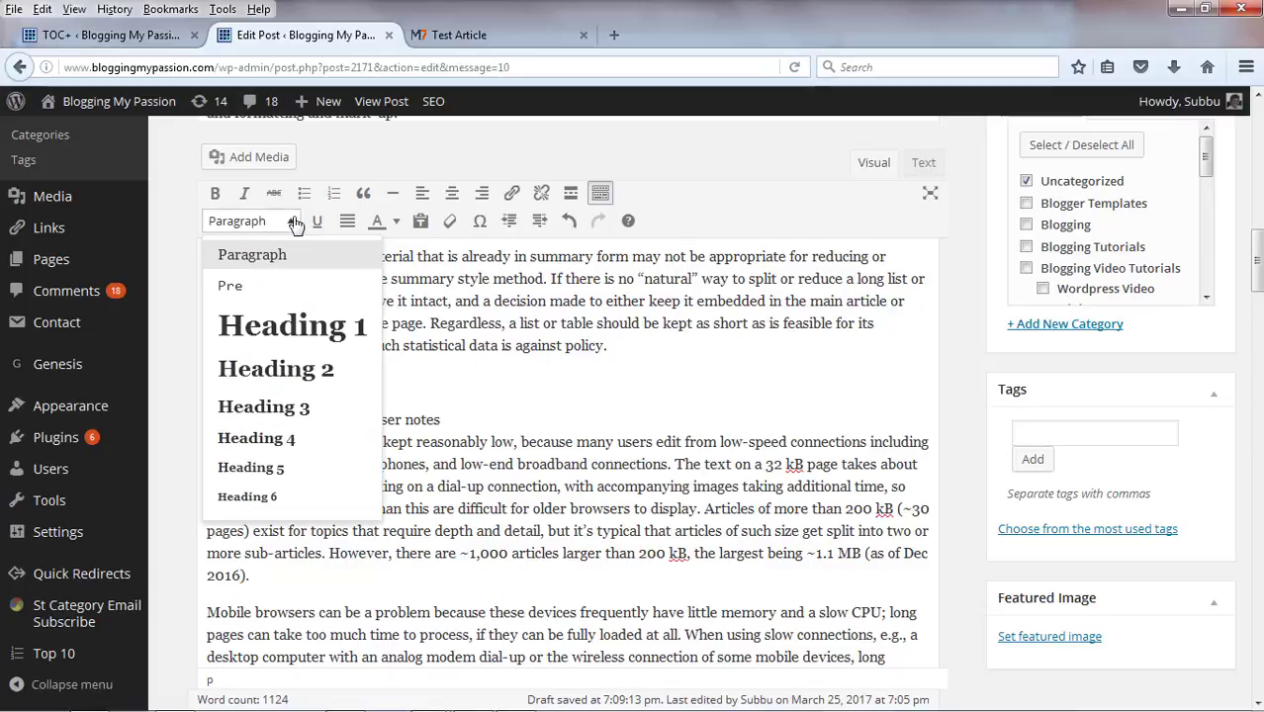
pyautogui.click(282, 326)
# Format the lines "Splitting an article" and "No need for haste" as Heading 1
pyautogui.moveTo(1256, 266); pyautogui.dragTo(1260, 291)
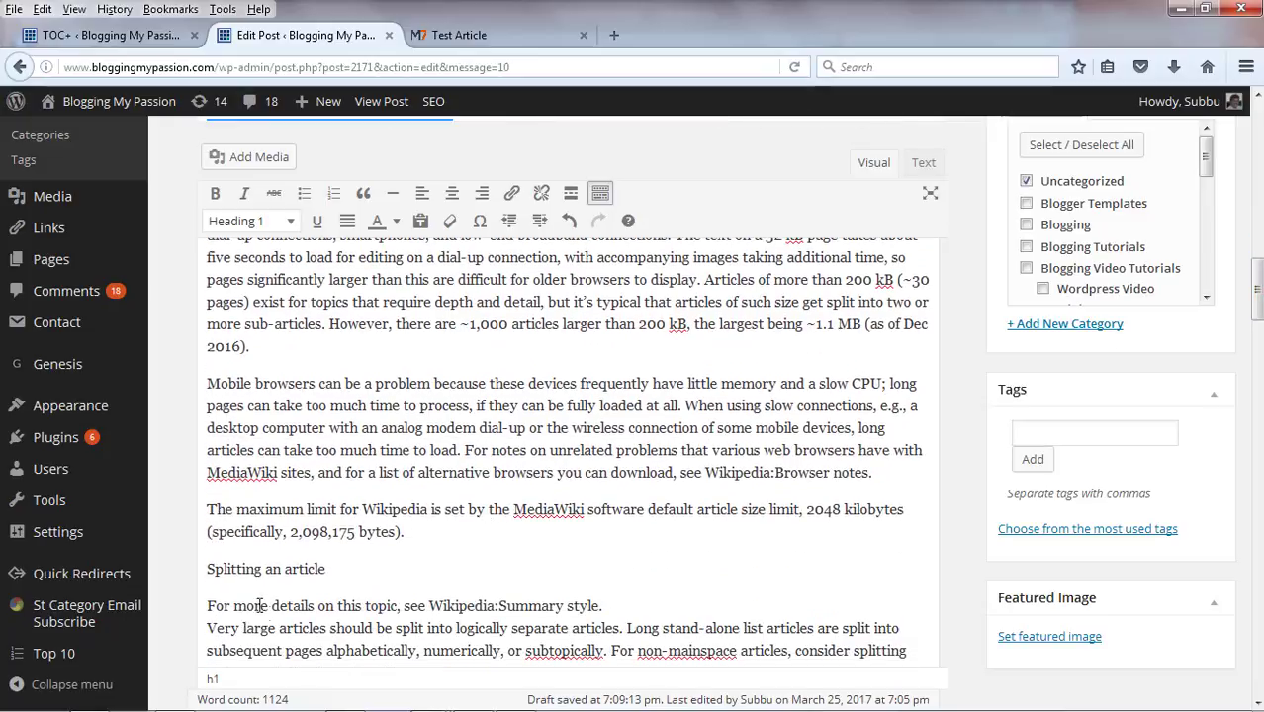
pyautogui.moveTo(335, 572); pyautogui.dragTo(175, 576)
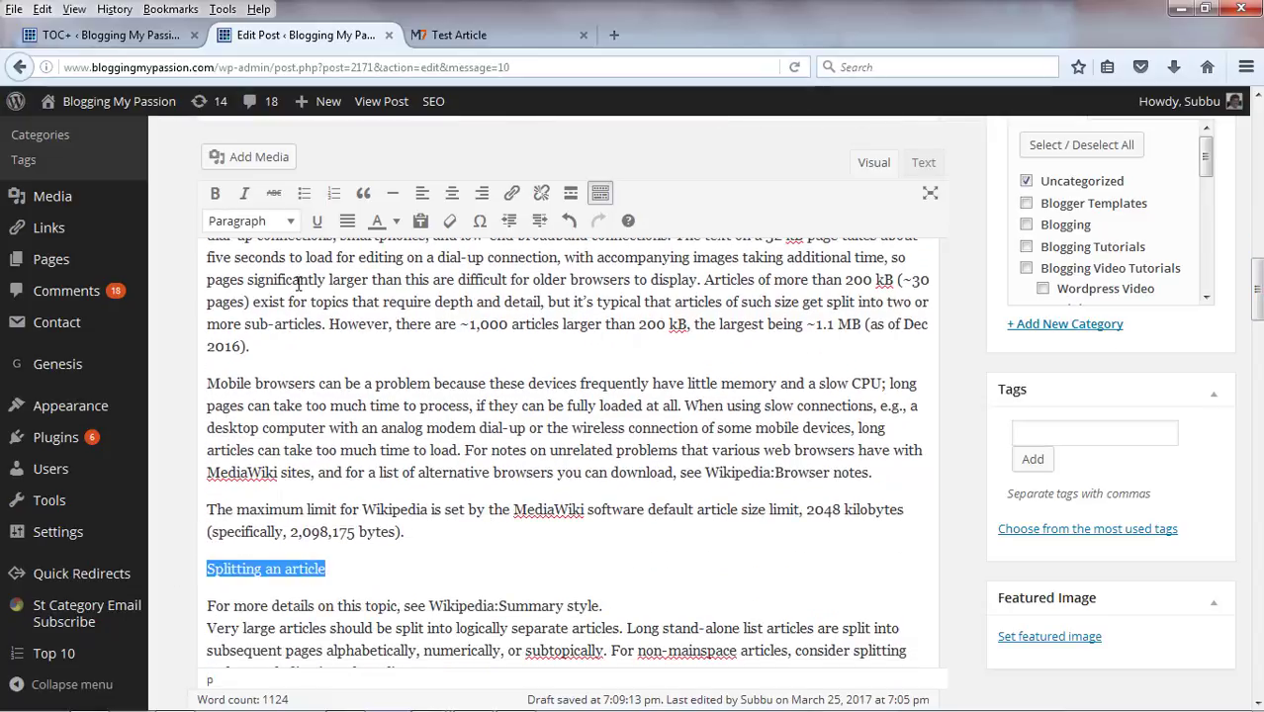
pyautogui.click(290, 222)
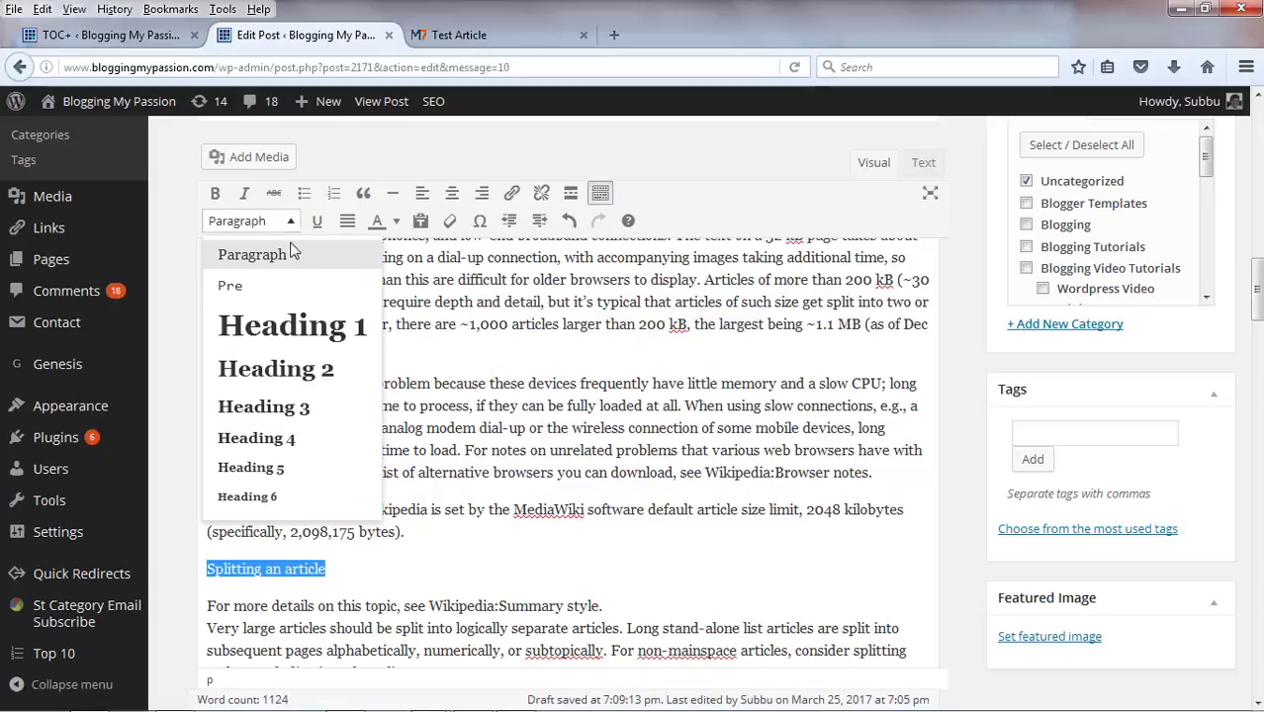
pyautogui.click(317, 326)
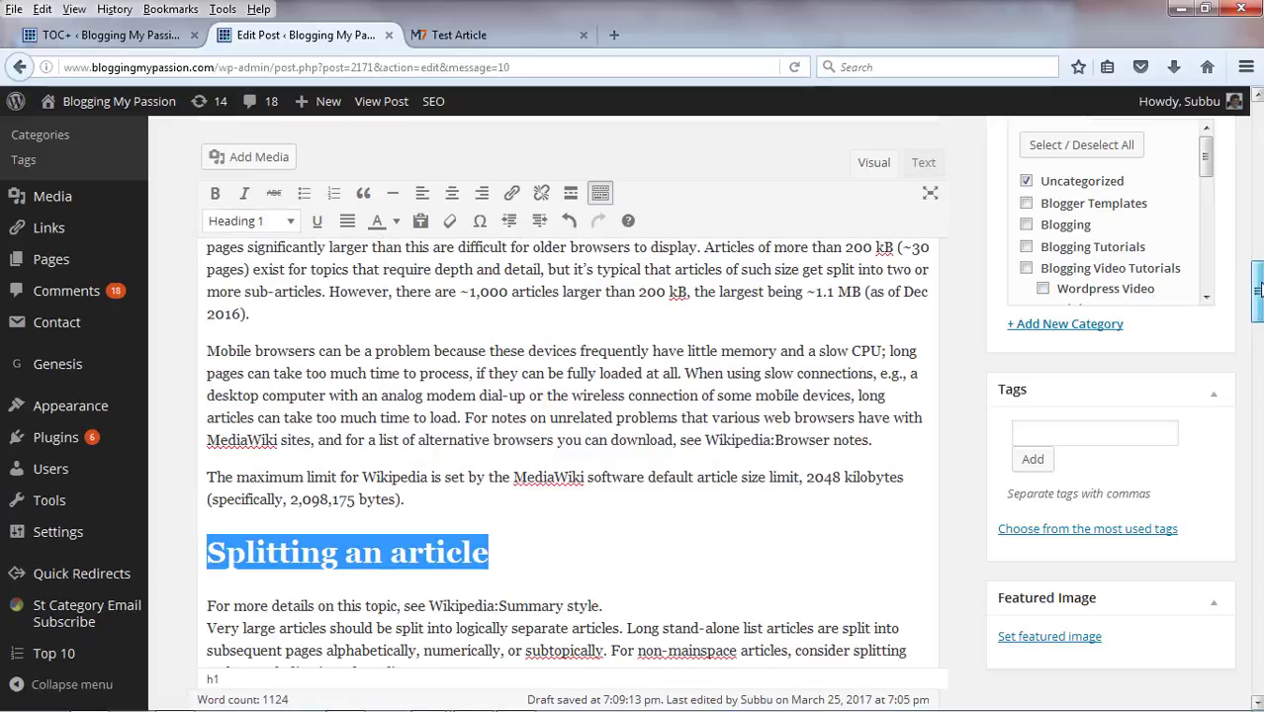
pyautogui.moveTo(1256, 291); pyautogui.dragTo(1256, 335)
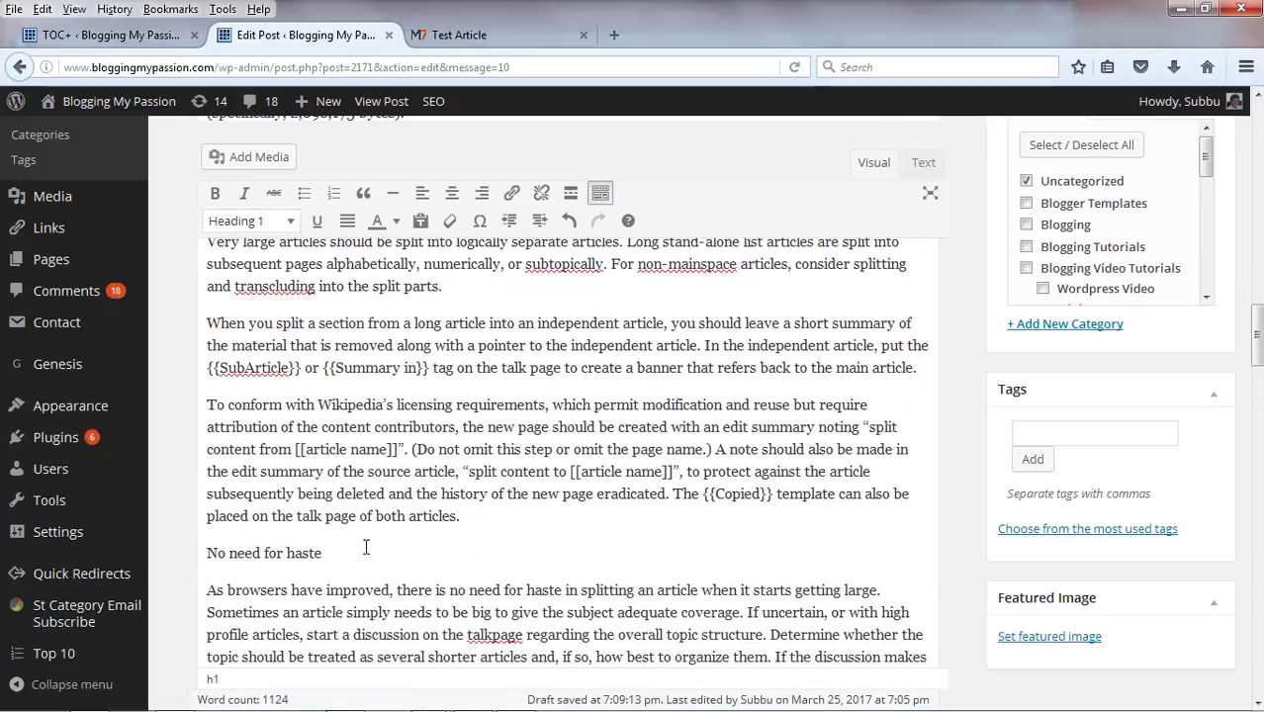
pyautogui.moveTo(345, 549); pyautogui.dragTo(204, 553)
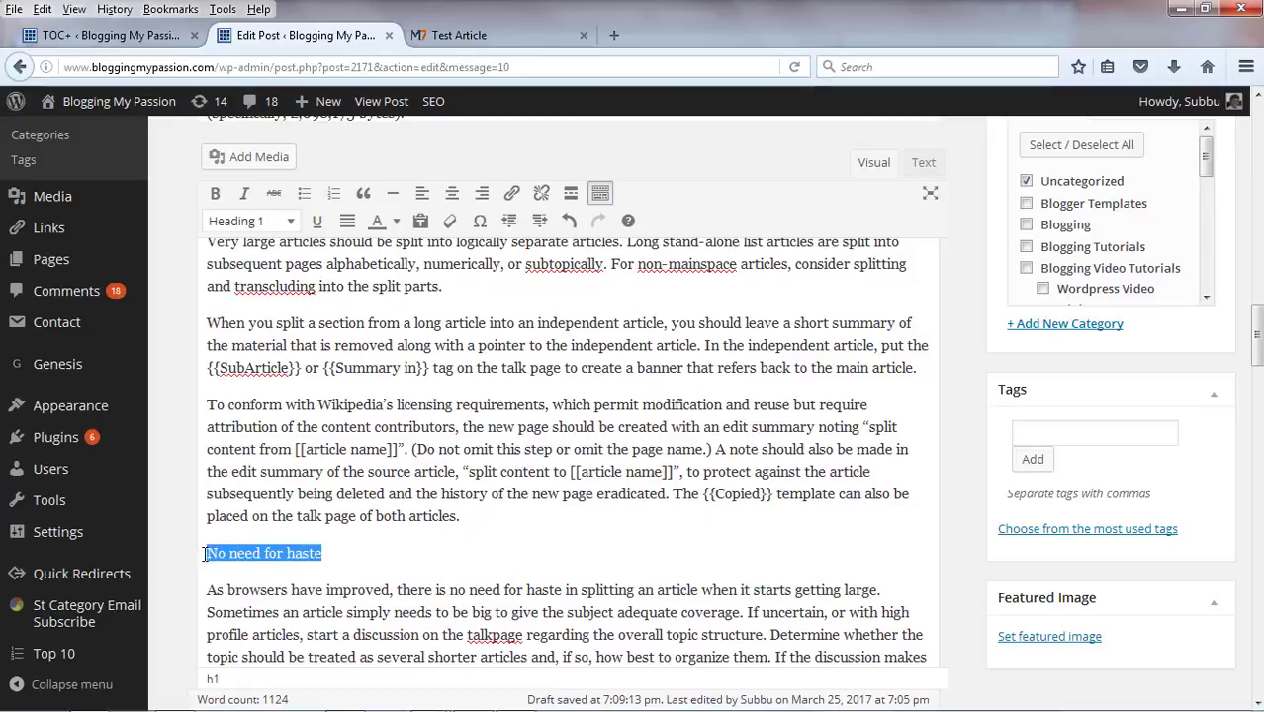
pyautogui.click(291, 222)
pyautogui.click(282, 326)
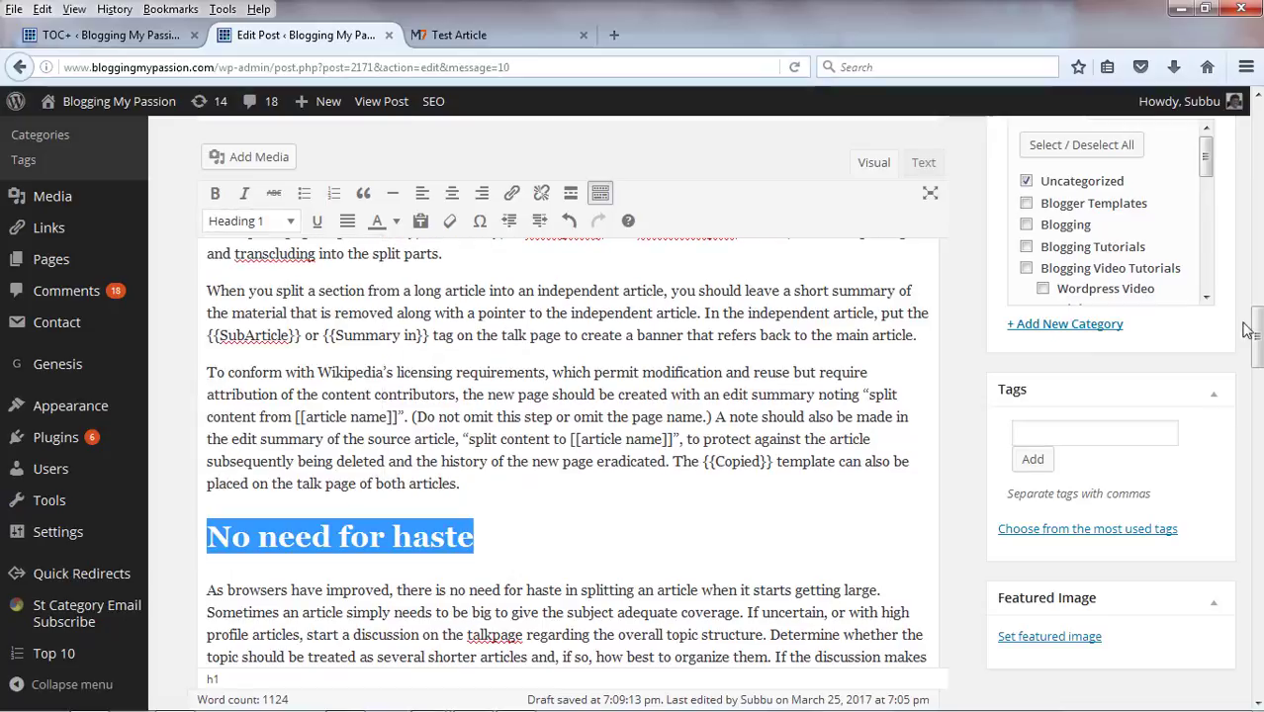
# Format the line "Breaking out an unwanted section" in the post as Heading 1
pyautogui.moveTo(1257, 336); pyautogui.dragTo(1256, 407)
pyautogui.scroll(5, 1119, 382)
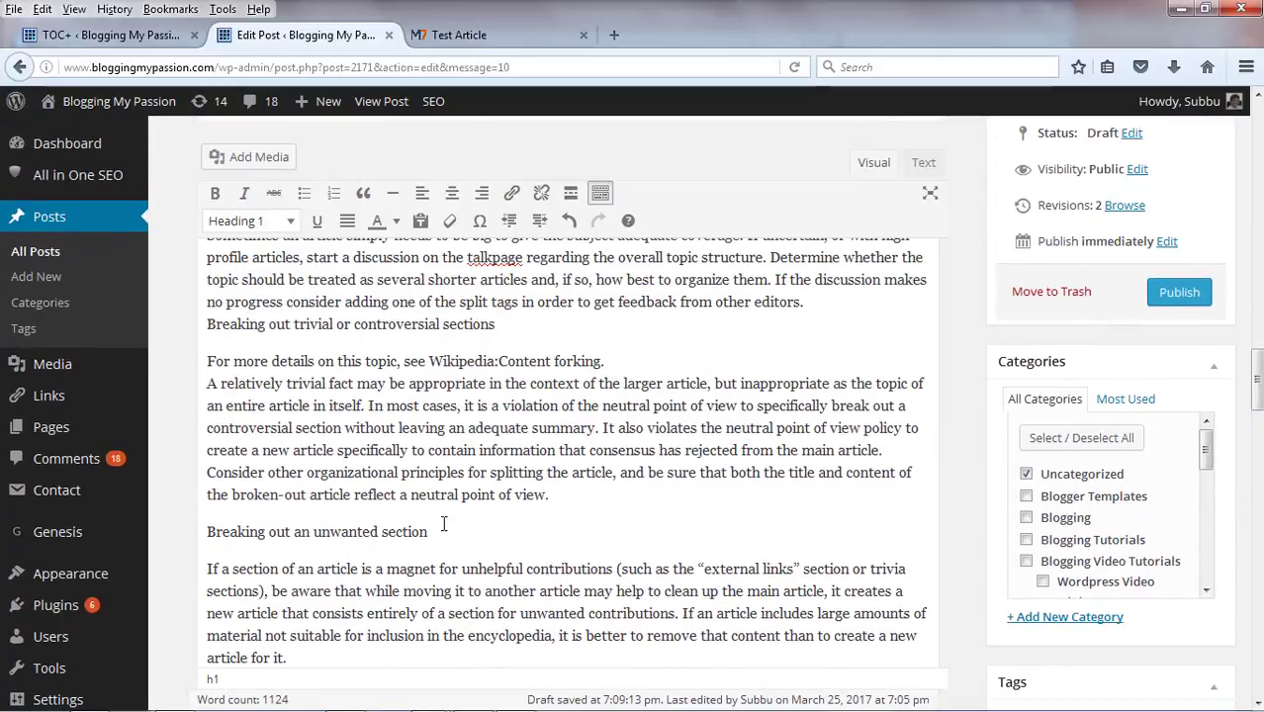
pyautogui.moveTo(437, 533); pyautogui.dragTo(188, 532)
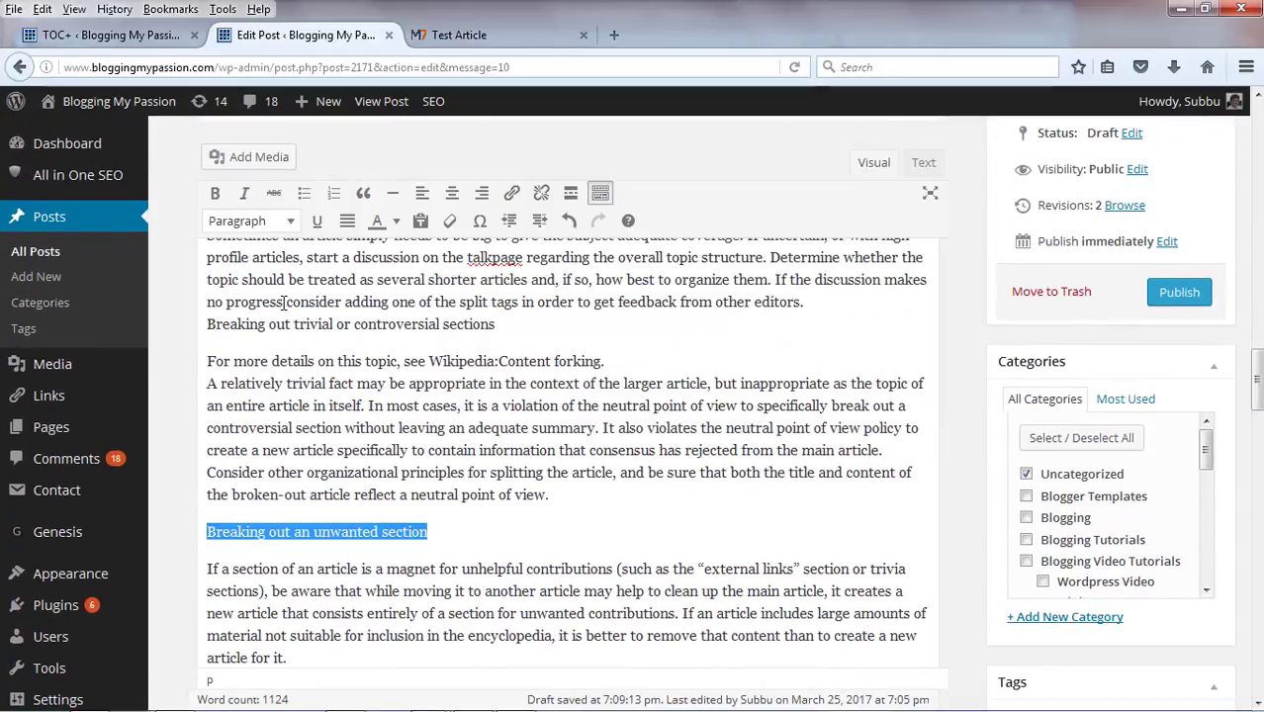
pyautogui.click(289, 222)
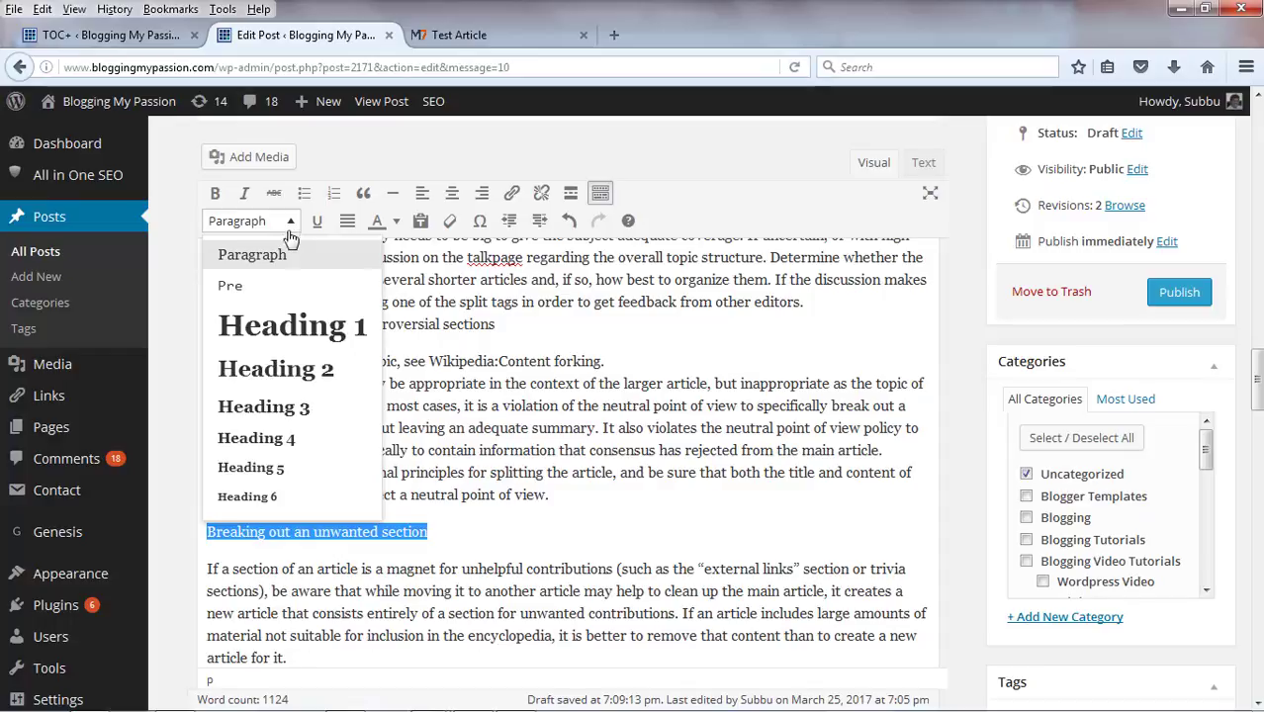
pyautogui.click(281, 329)
# Save the Test Article draft and refresh its preview to check the table of contents
pyautogui.scroll(10, 568, 445)
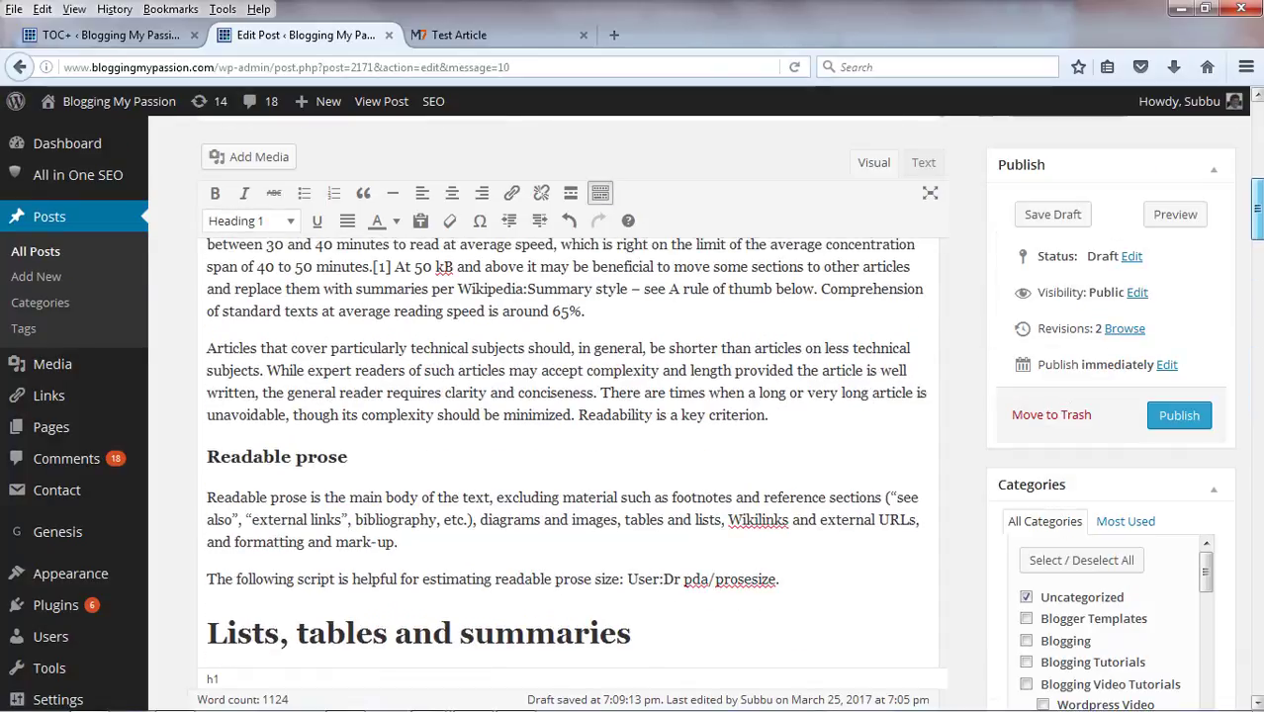
pyautogui.click(1052, 215)
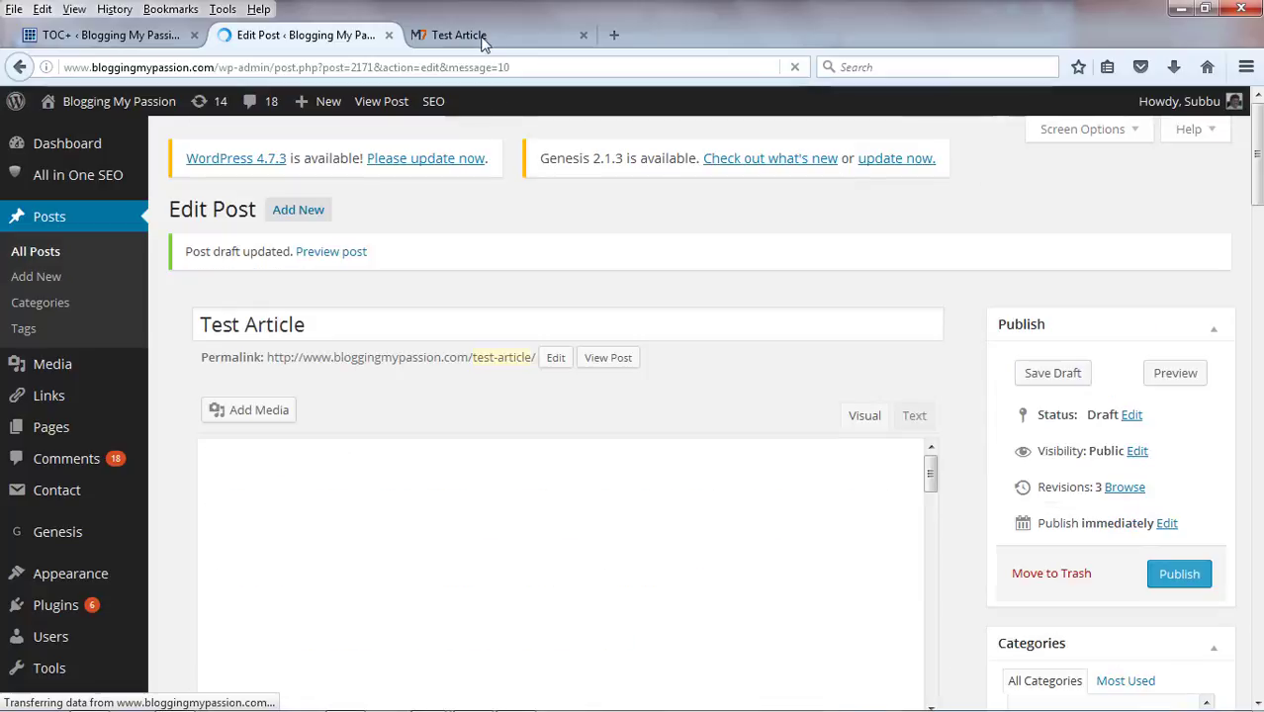
pyautogui.click(484, 37)
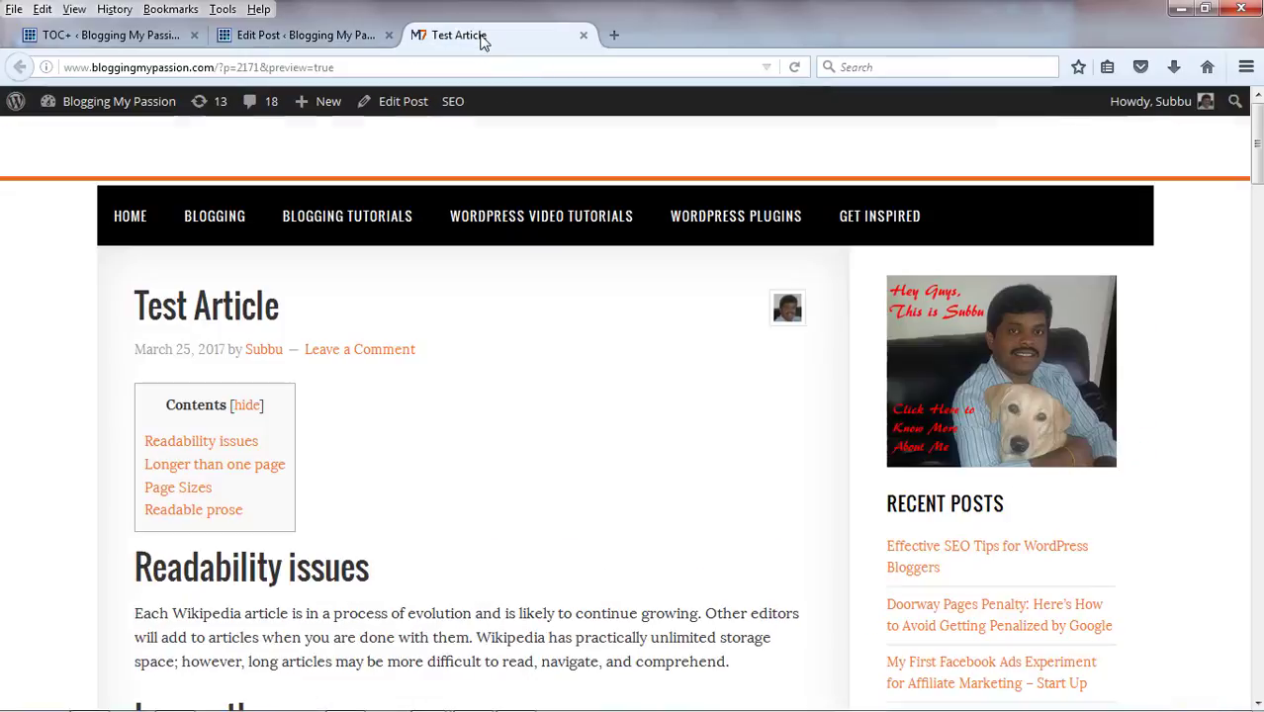
pyautogui.press('F5')
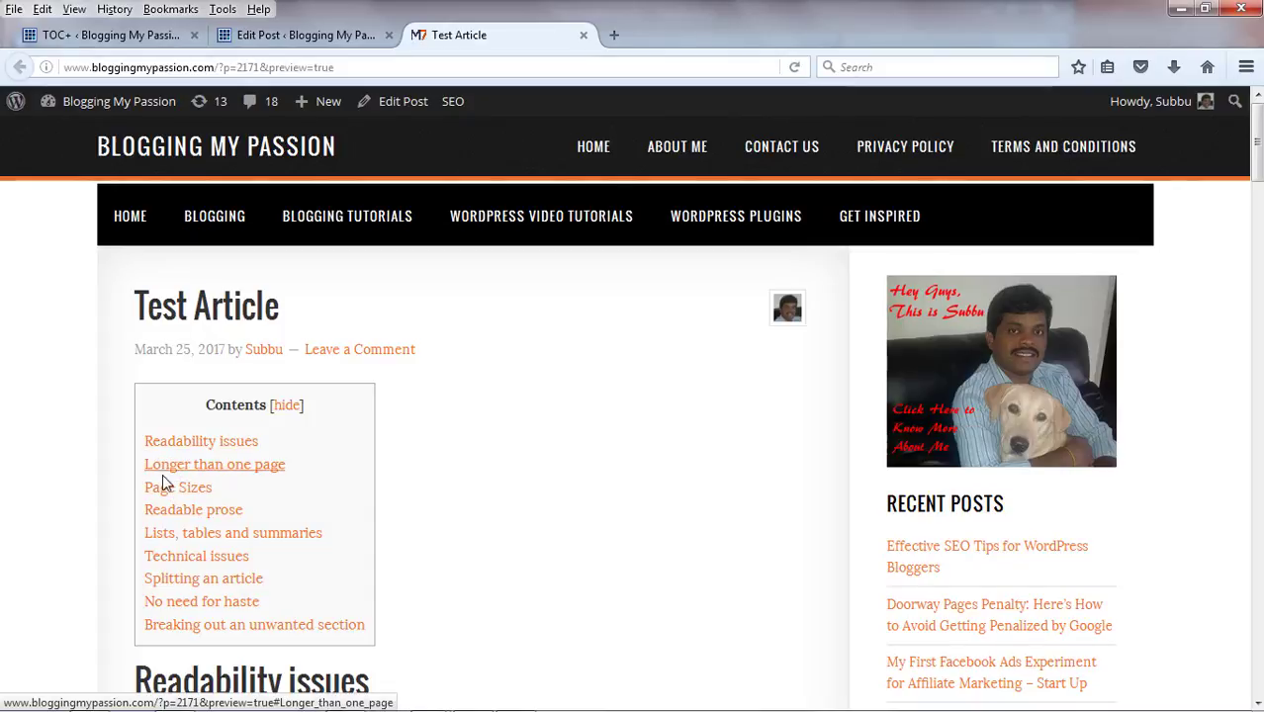
# Turn on Show hierarchy in the Table of Contents Plus settings, save the options and refresh the Test Article preview
pyautogui.click(126, 40)
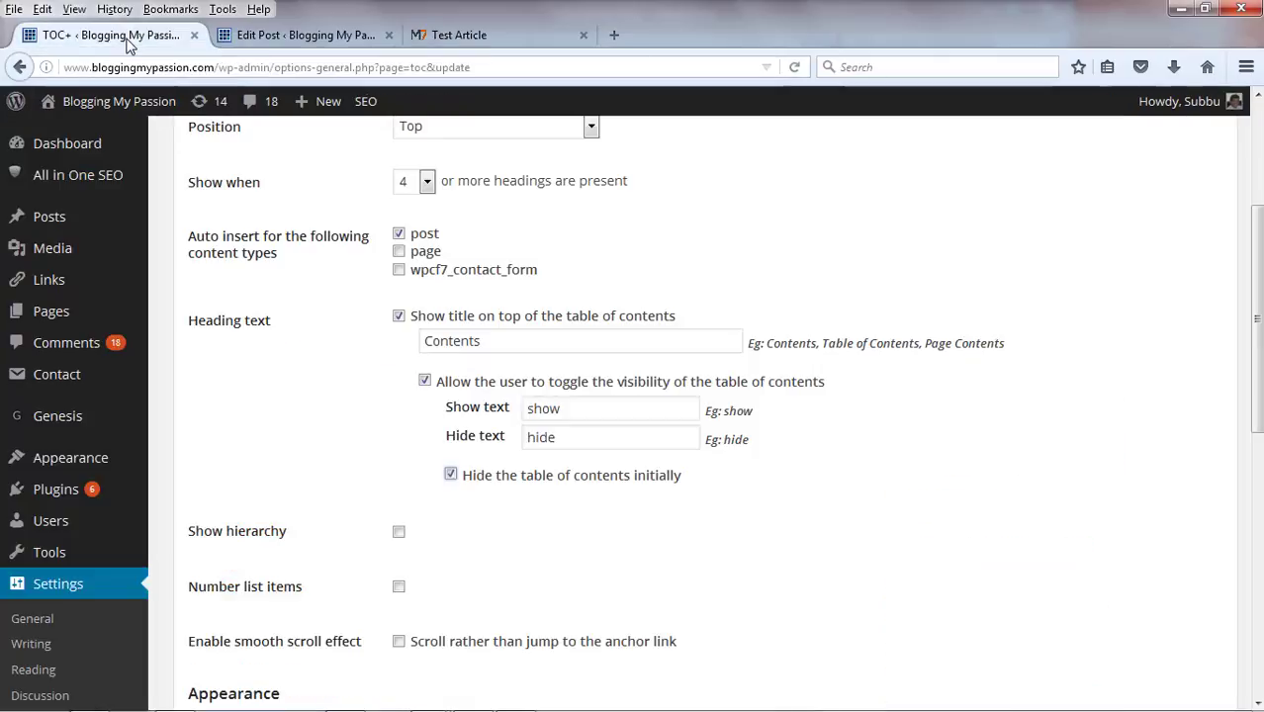
pyautogui.click(398, 536)
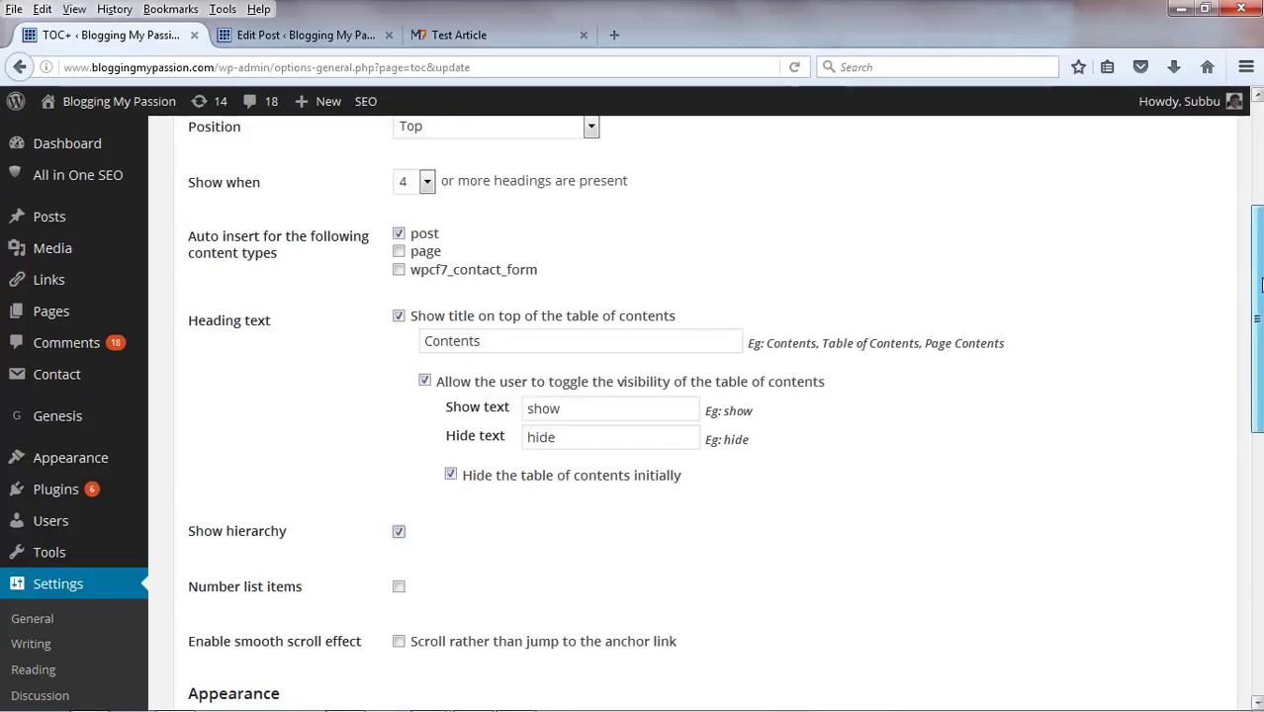
pyautogui.scroll(-5, 297, 614)
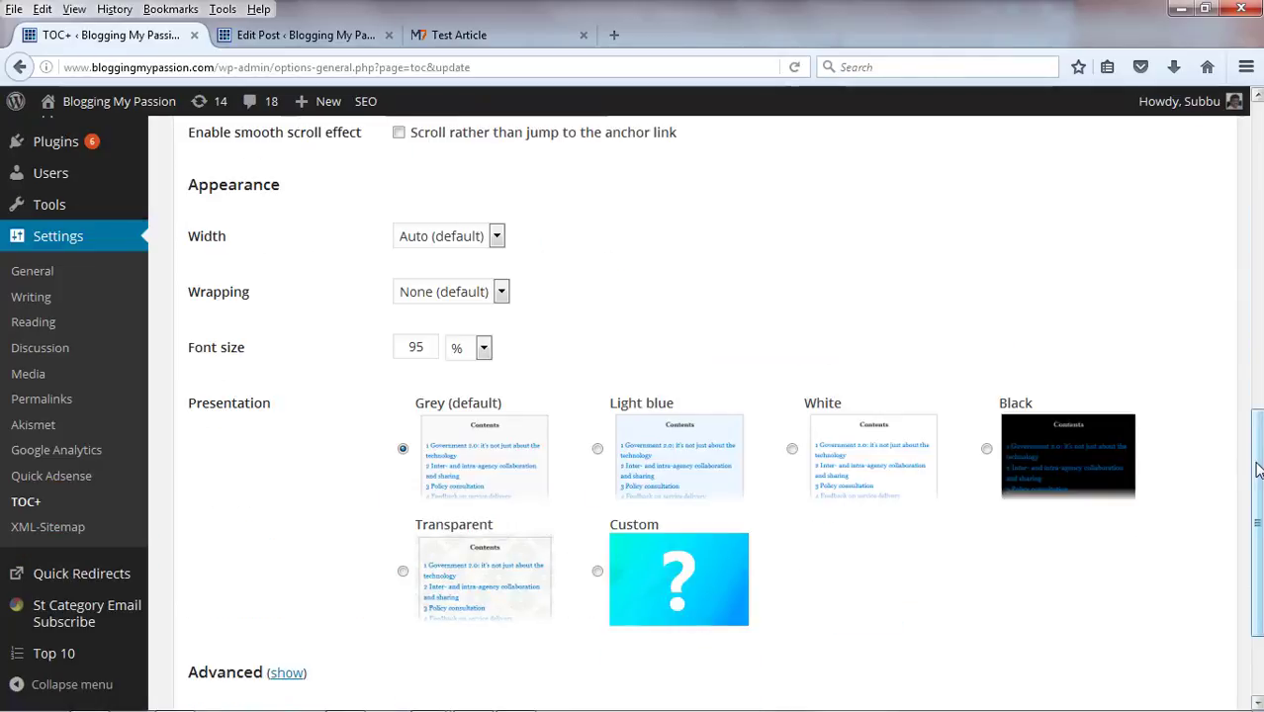
pyautogui.scroll(-3, 1254, 379)
pyautogui.click(222, 616)
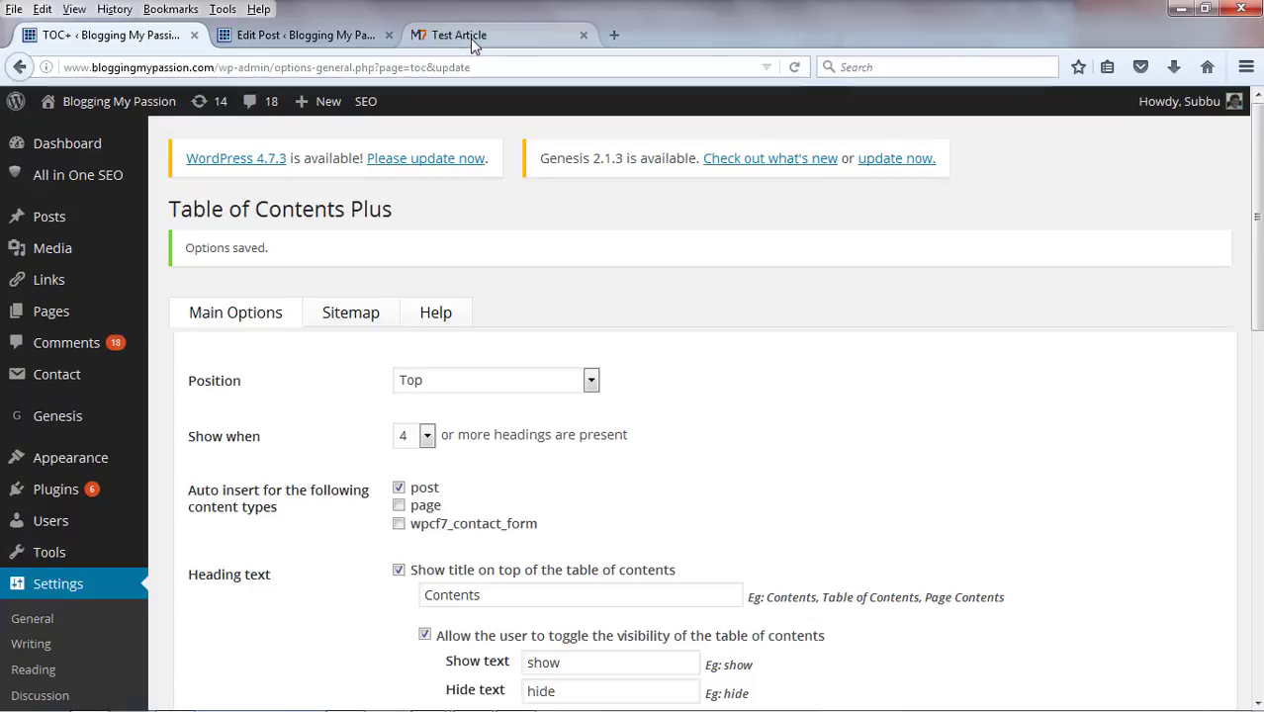
pyautogui.click(471, 38)
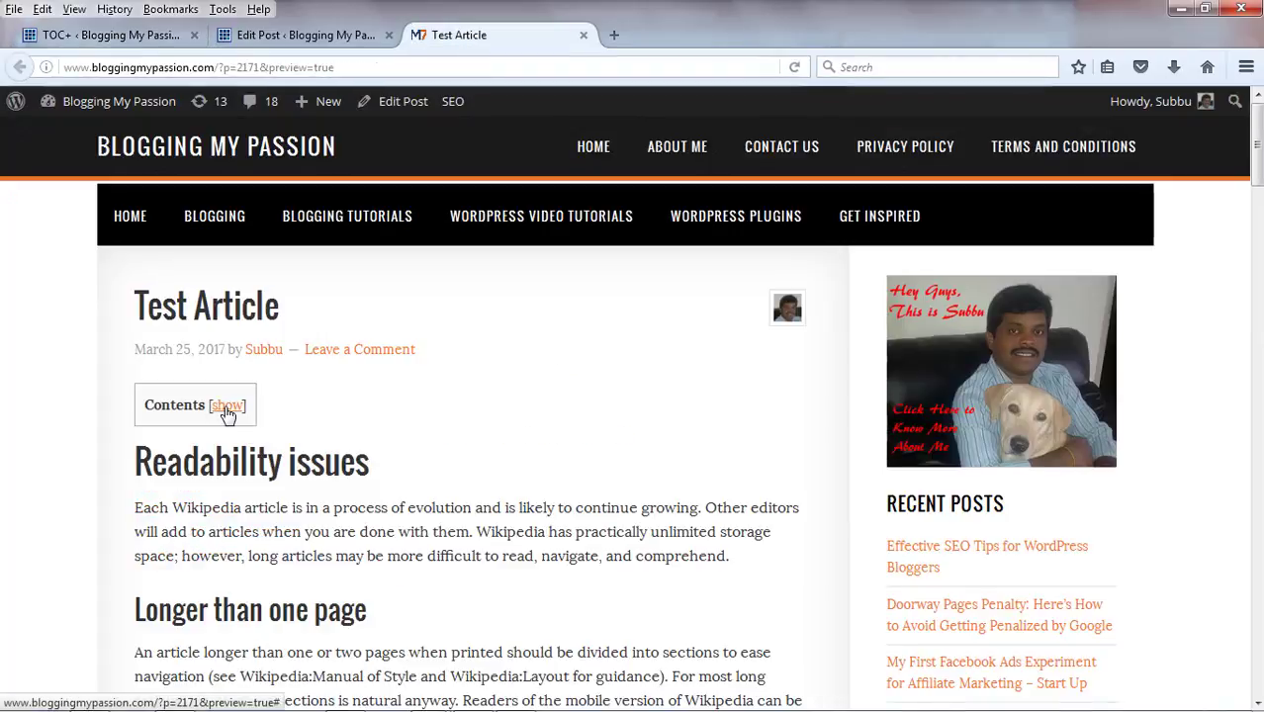
# Expand the table of contents in the Test Article preview to check its heading hierarchy
pyautogui.click(230, 409)
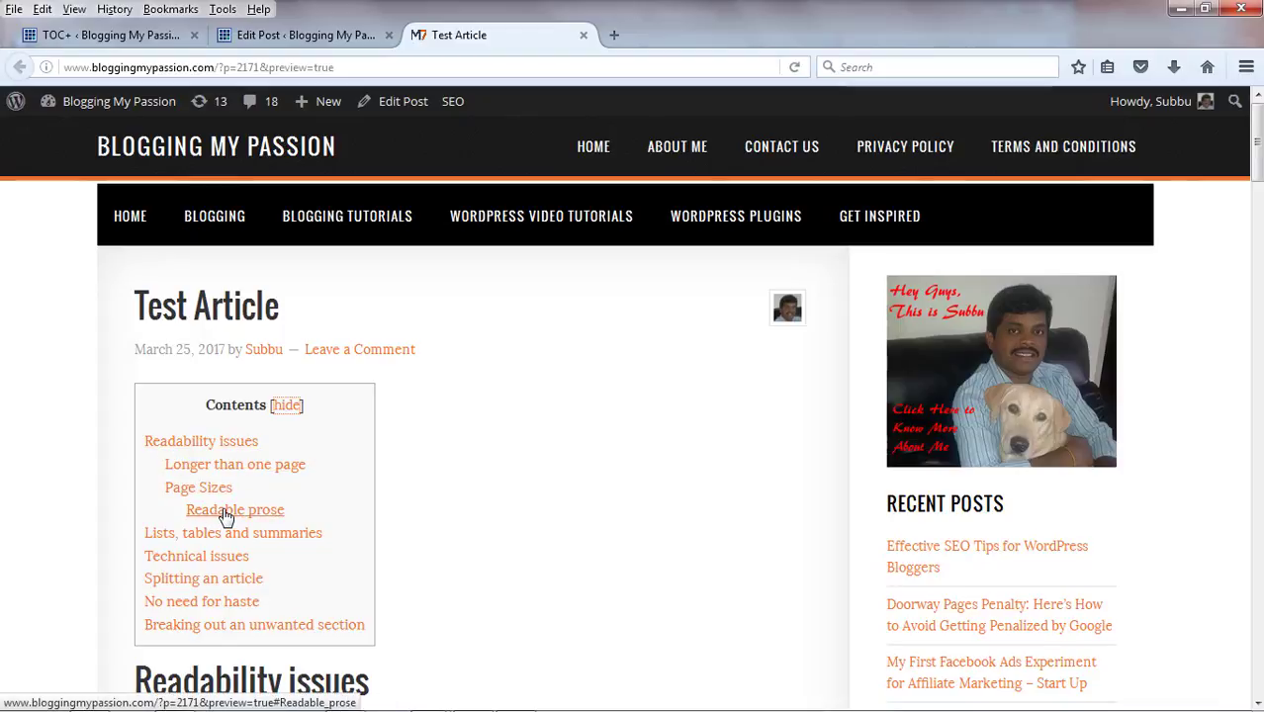
# Turn off initial hiding of the table of contents, turn on Number list items in the plugin settings, and save the options
pyautogui.click(96, 36)
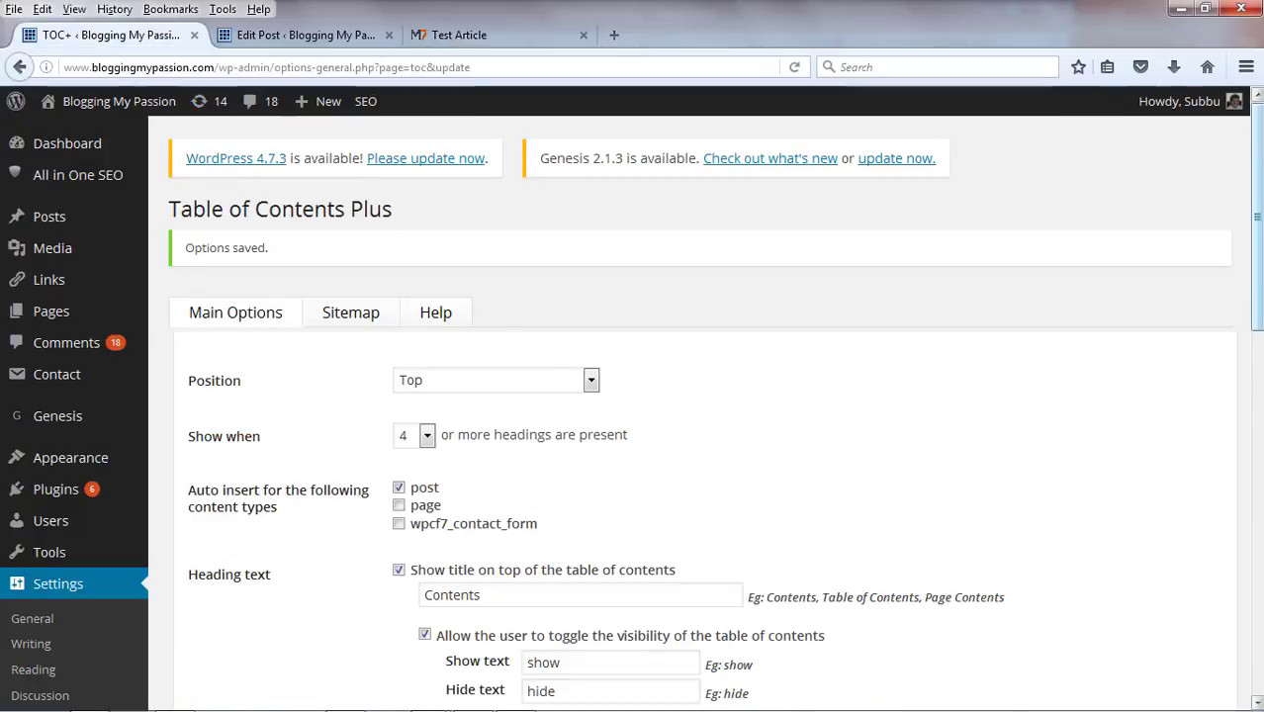
pyautogui.scroll(-5, 1164, 404)
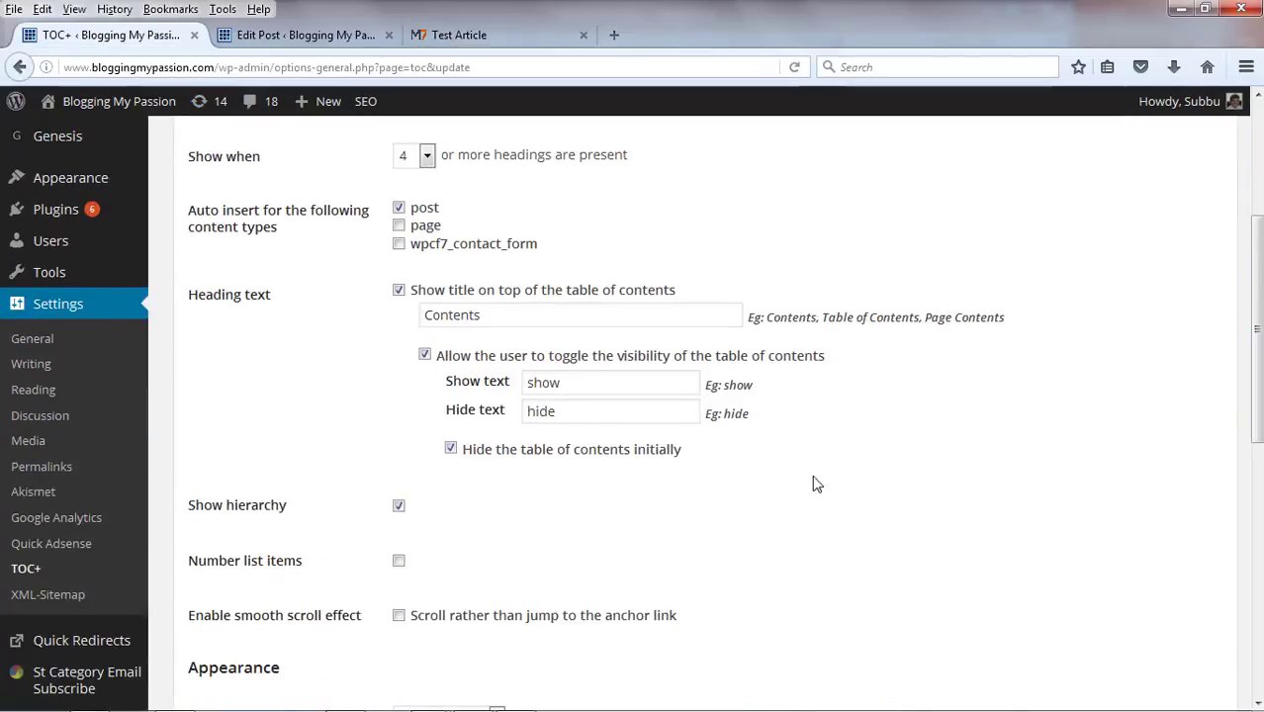
pyautogui.click(451, 449)
pyautogui.click(440, 34)
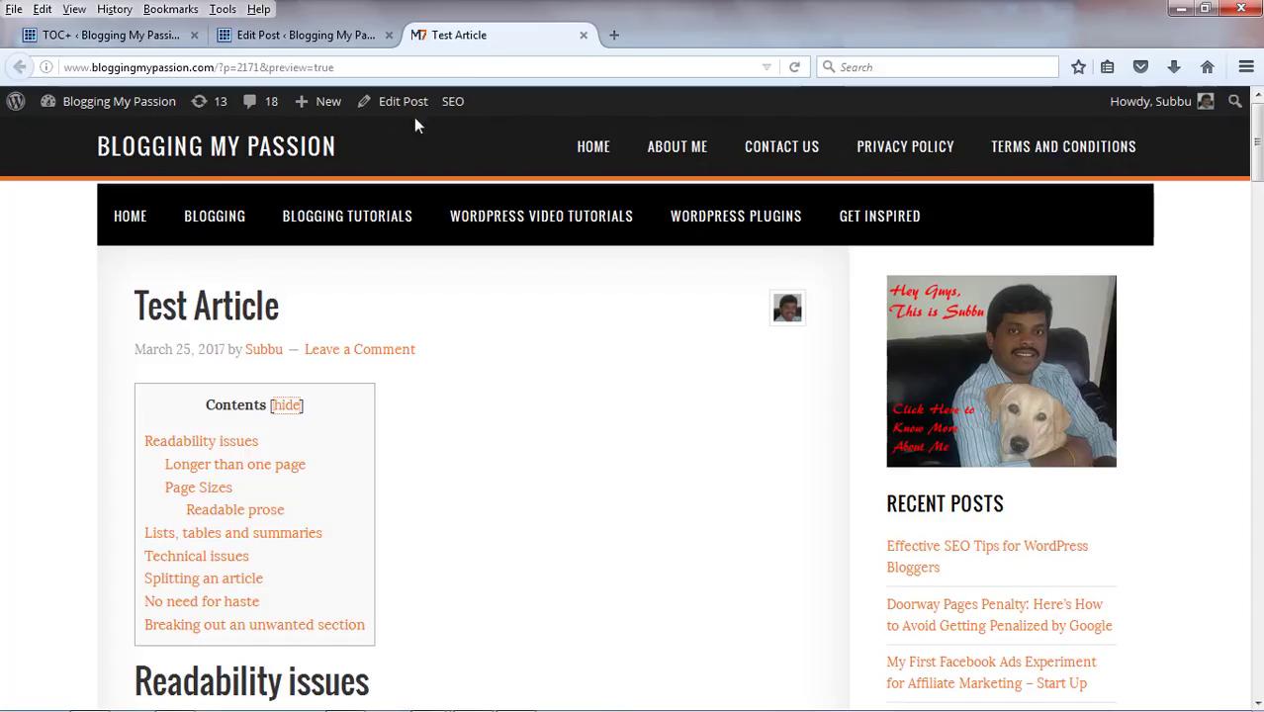
pyautogui.click(143, 36)
pyautogui.click(398, 561)
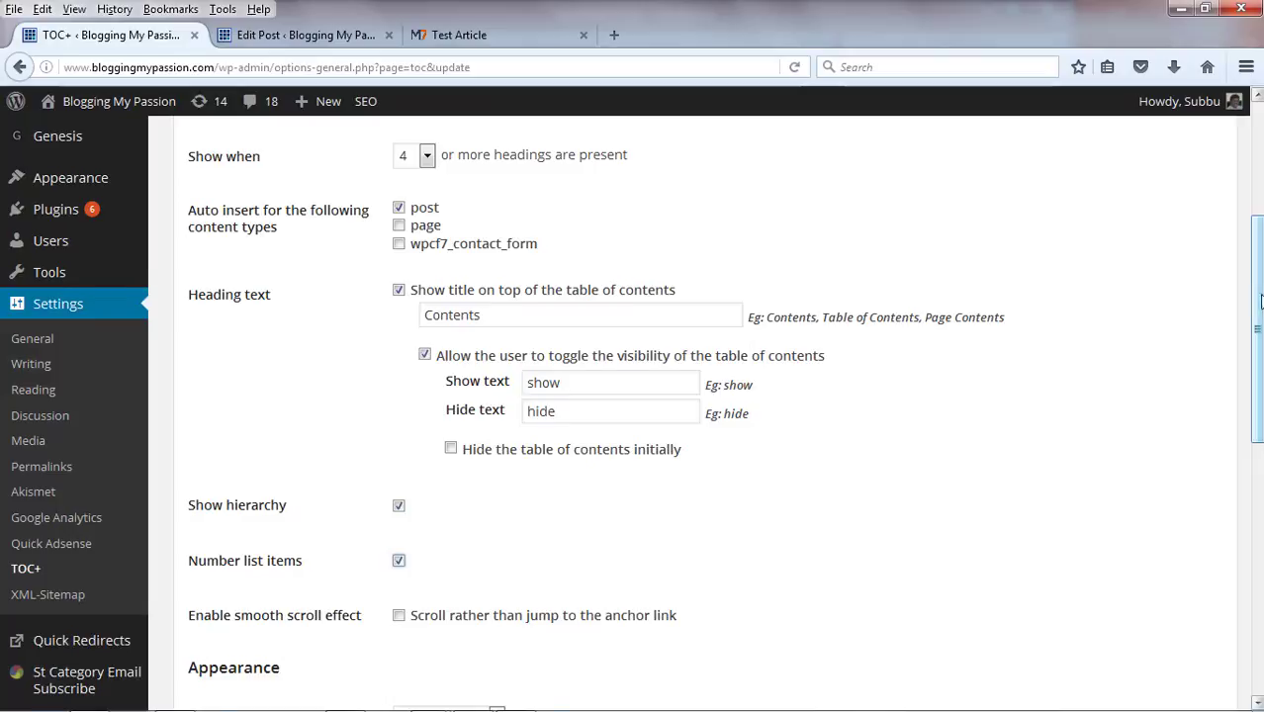
pyautogui.scroll(-10, 1260, 301)
pyautogui.click(234, 623)
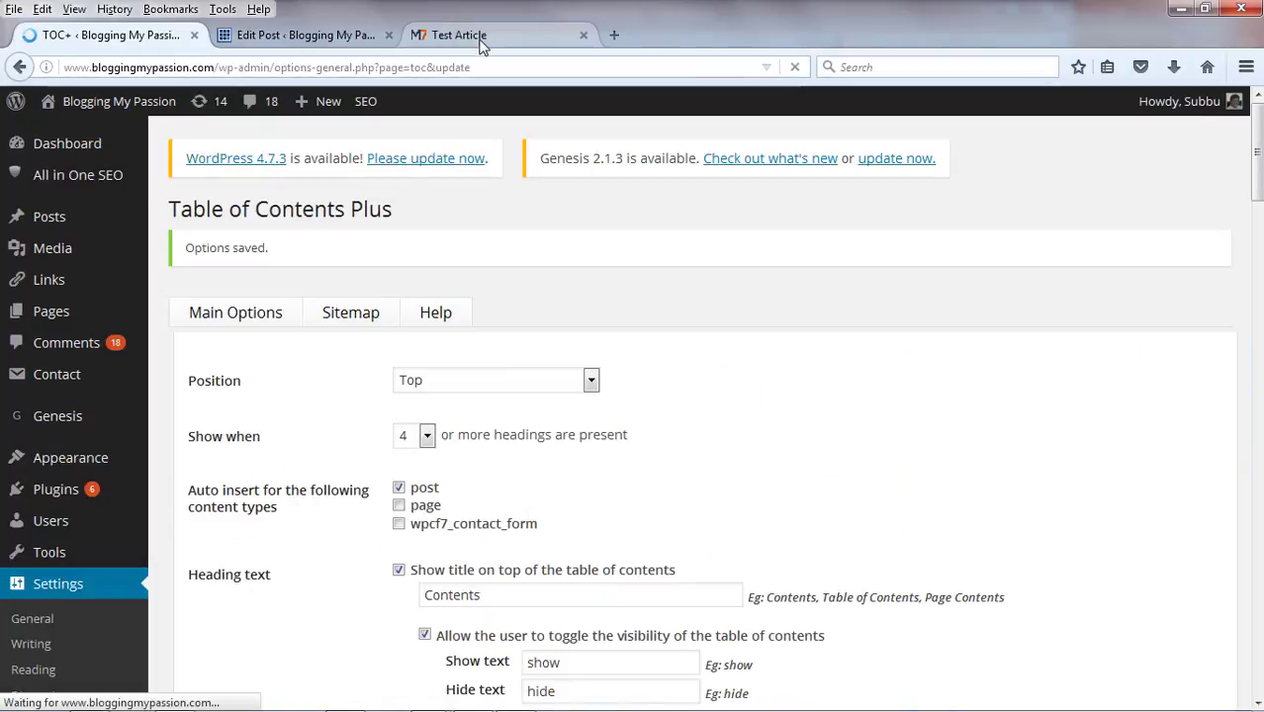
# Refresh the Test Article preview and expand its table of contents to check the item numbering
pyautogui.click(459, 34)
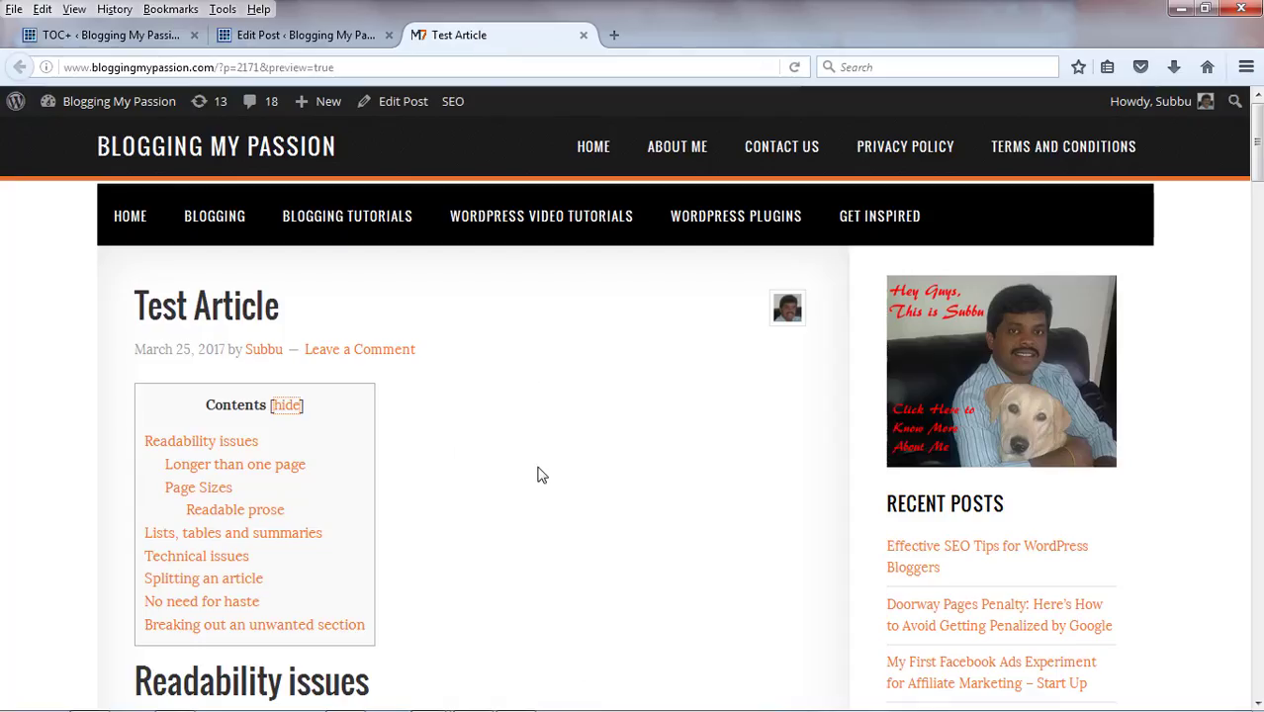
pyautogui.press('F5')
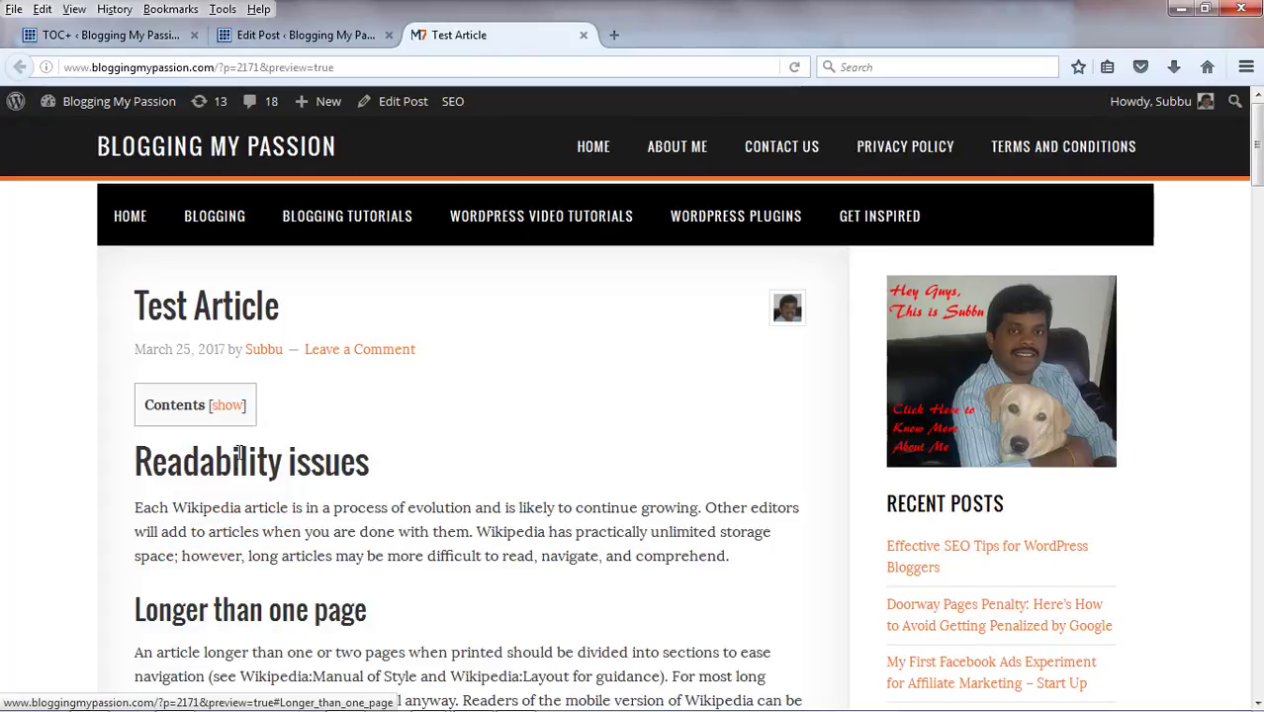
pyautogui.click(231, 405)
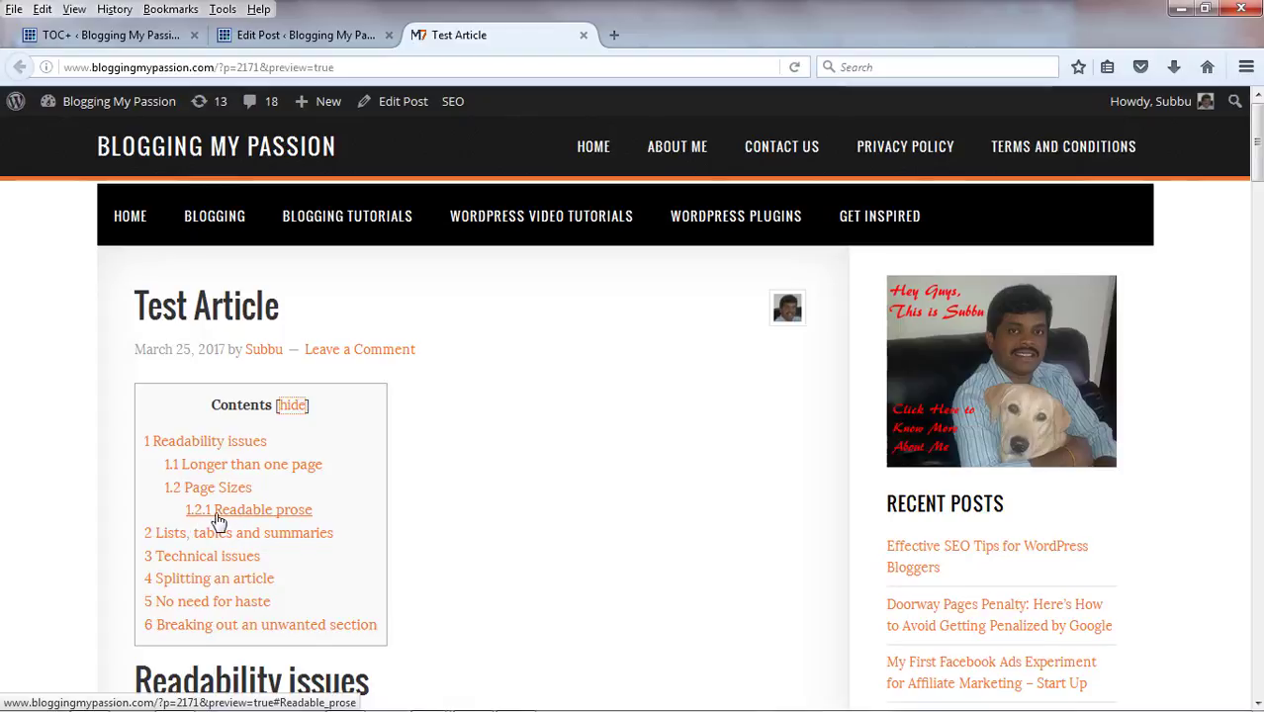
# Follow the "Breaking out an unwanted section" entry in the preview's table of contents to check the jump, and return to the article's beginning
pyautogui.click(98, 36)
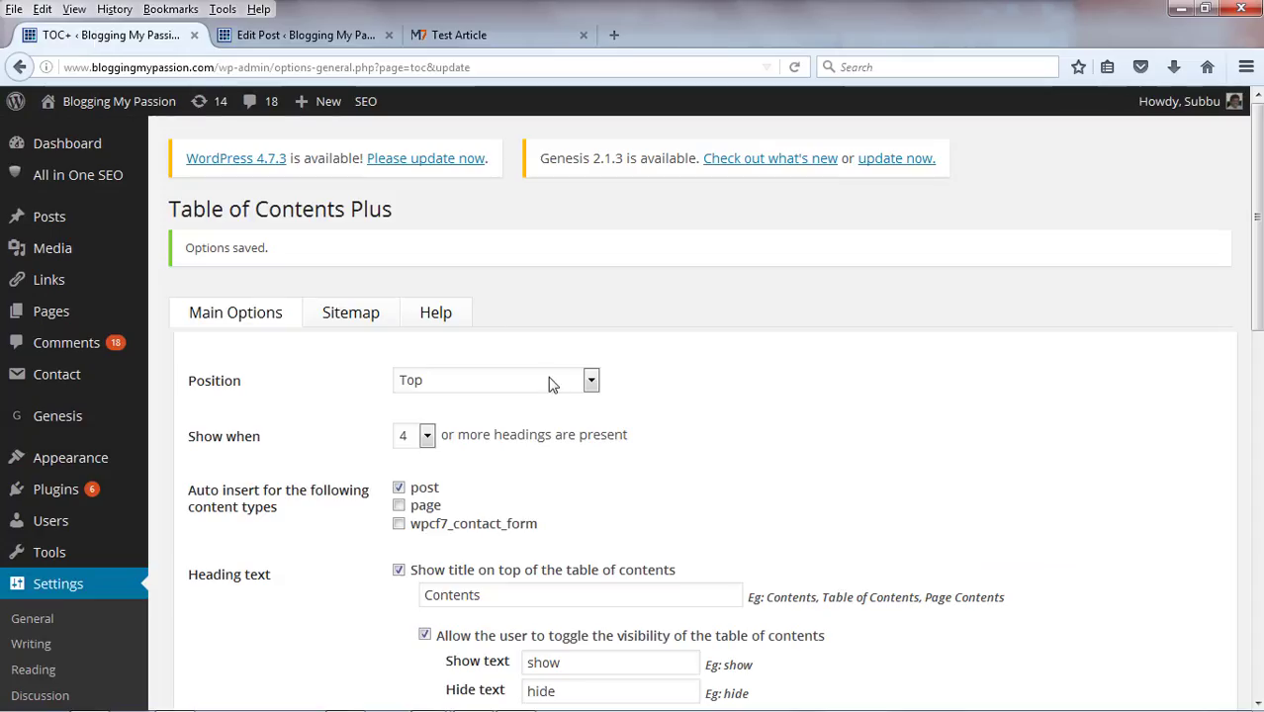
pyautogui.moveTo(1258, 260); pyautogui.dragTo(1258, 488)
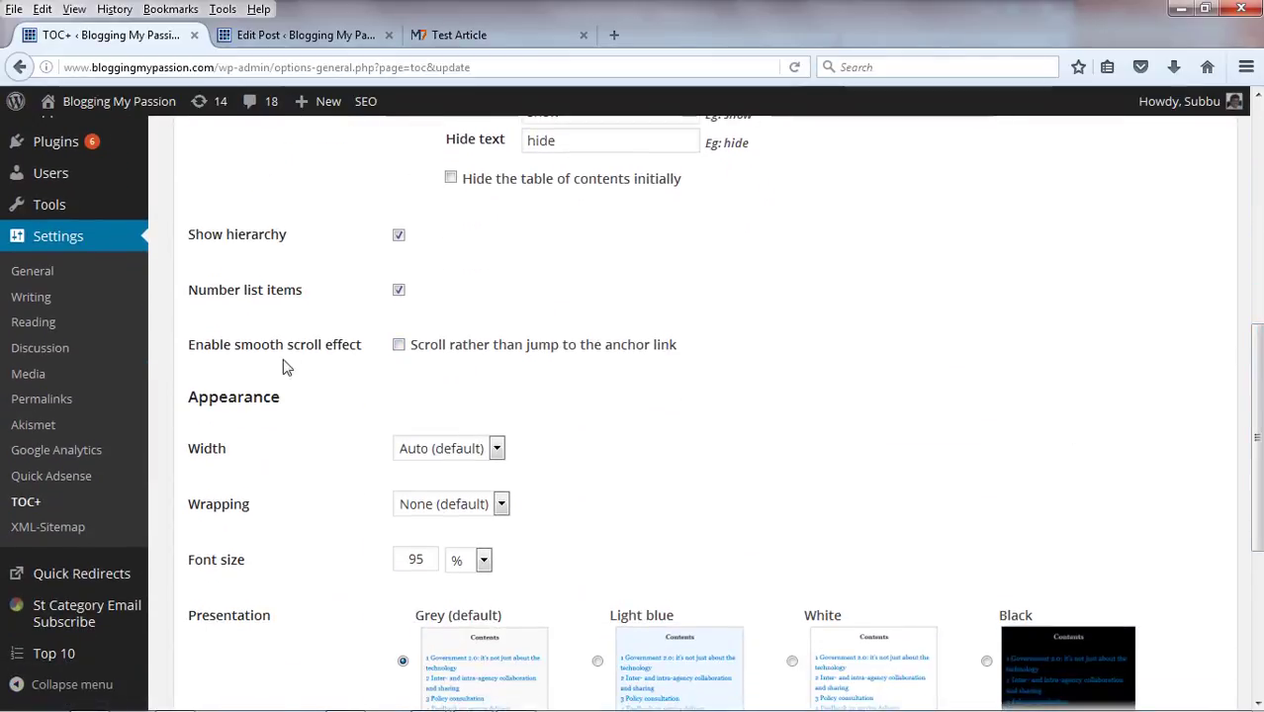
pyautogui.click(455, 40)
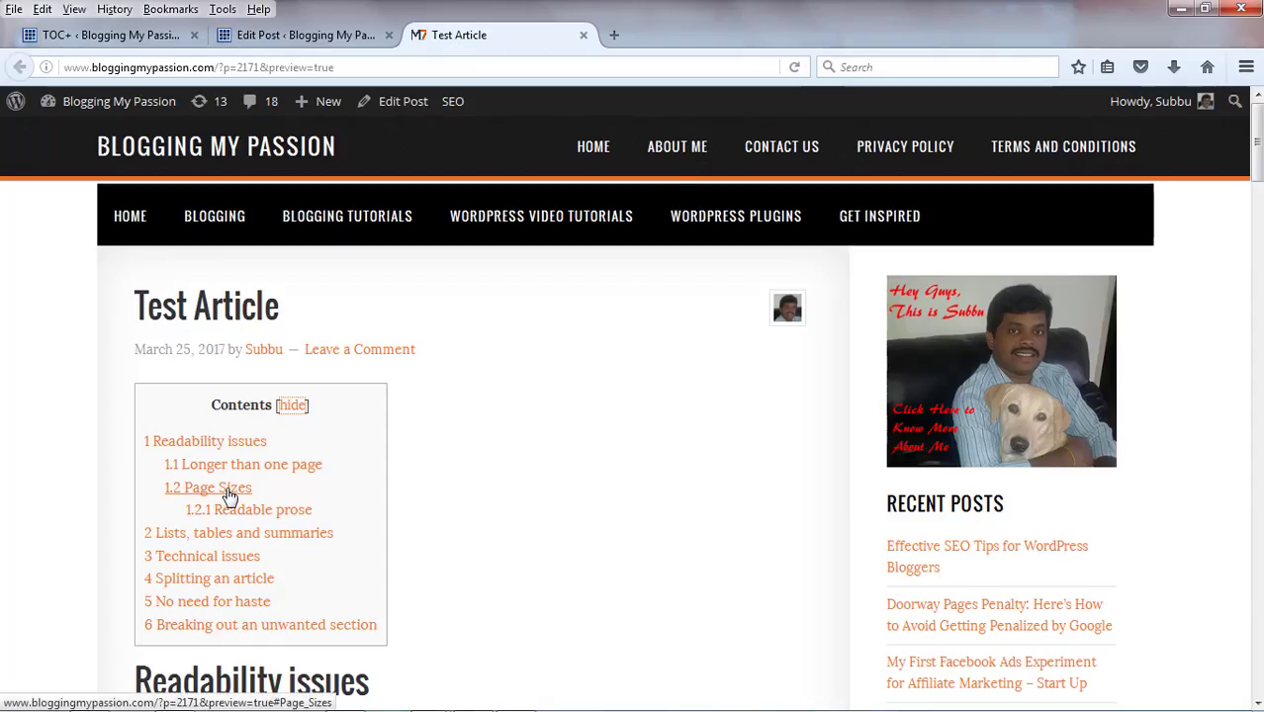
pyautogui.click(220, 625)
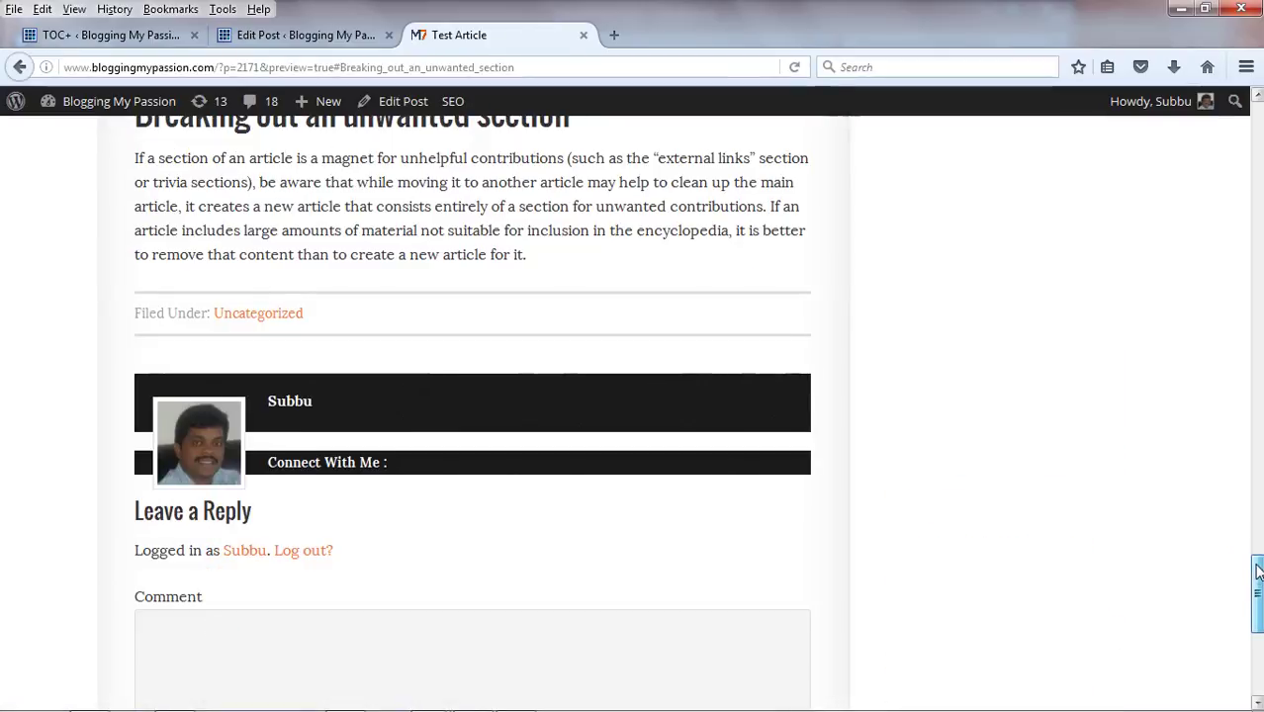
pyautogui.scroll(2, 1254, 572)
pyautogui.moveTo(1258, 578); pyautogui.dragTo(1257, 138)
# Turn on Enable smooth scroll effect in the Table of Contents Plus settings and save the options
pyautogui.click(157, 37)
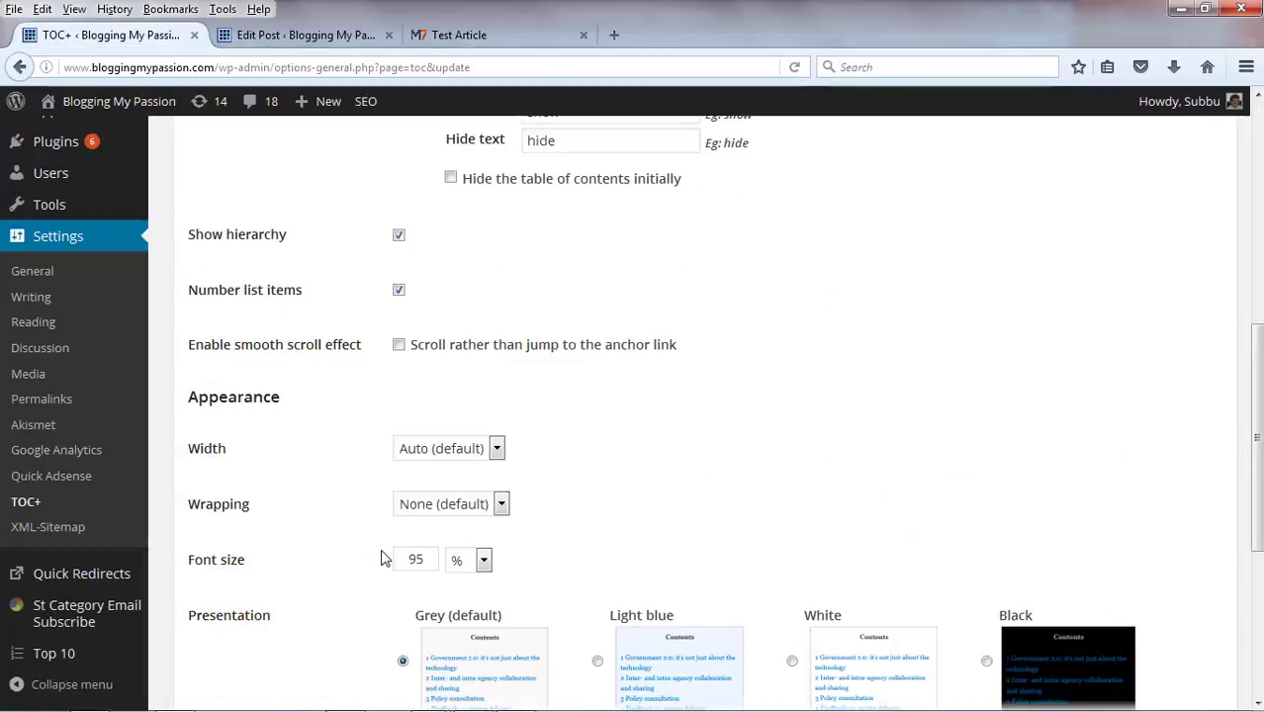
pyautogui.click(398, 346)
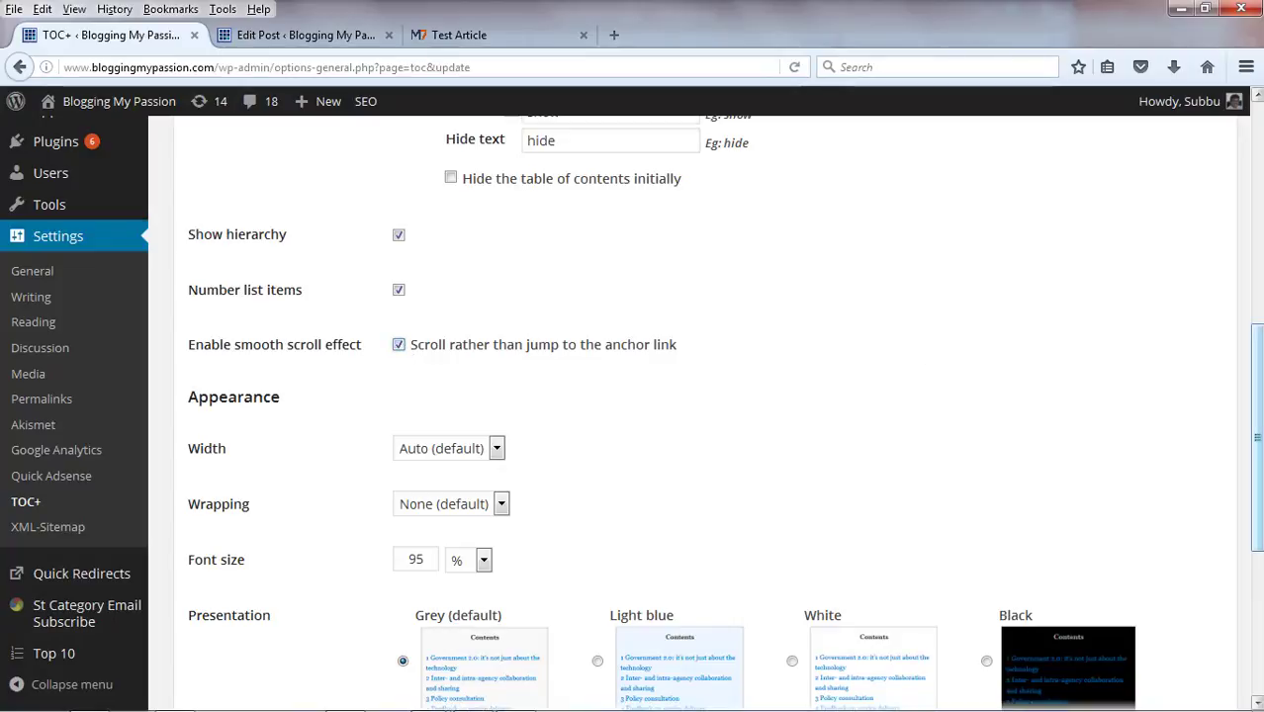
pyautogui.moveTo(1261, 386); pyautogui.dragTo(1152, 593)
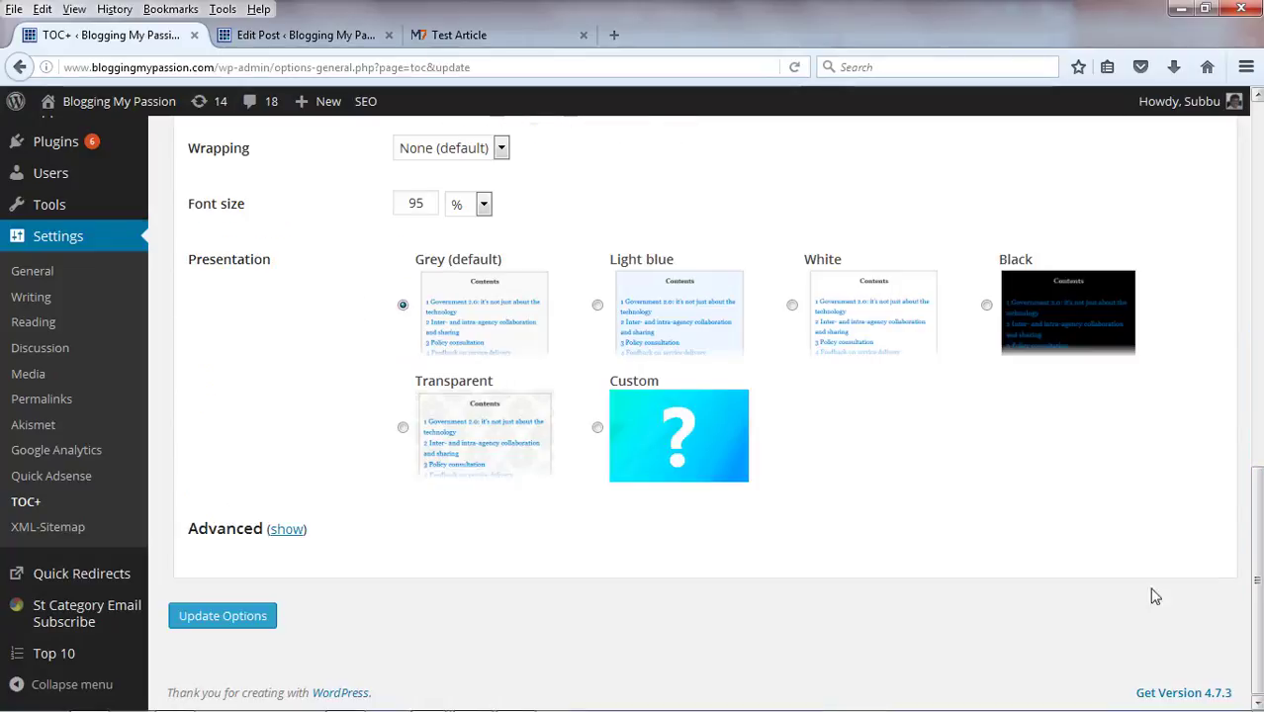
pyautogui.click(238, 621)
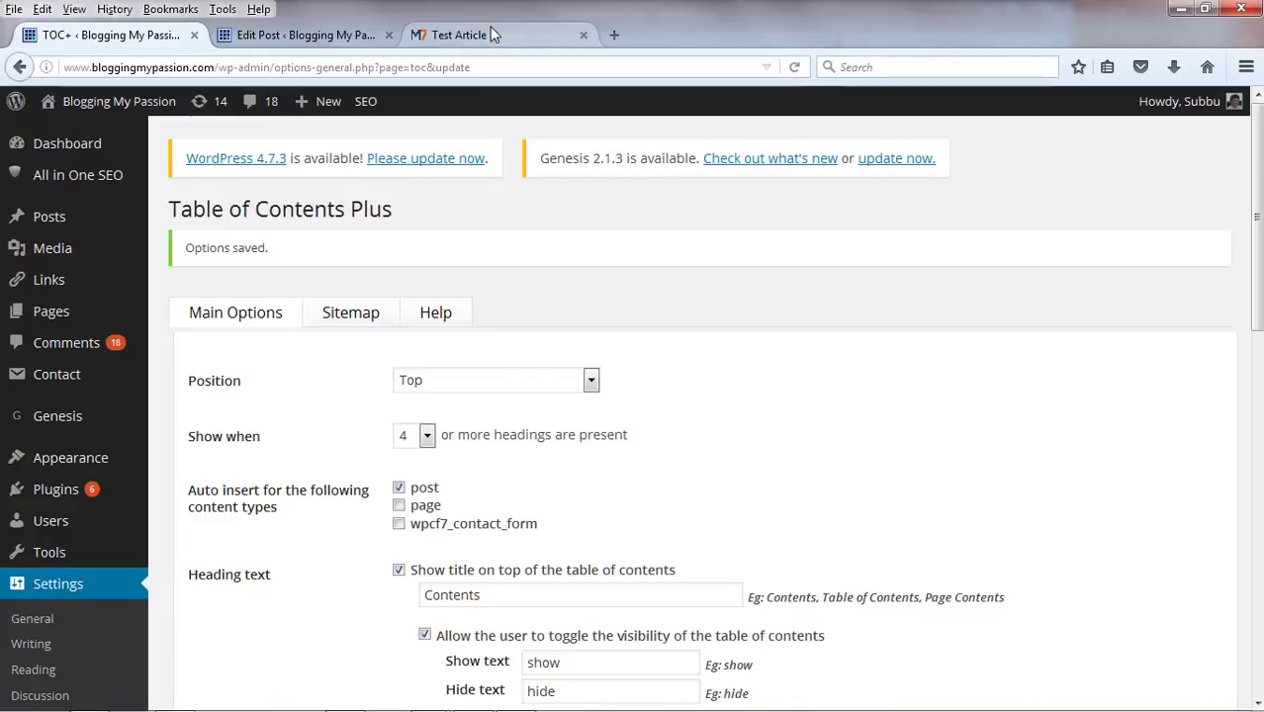
# Refresh the Test Article preview and follow the "Breaking out an unwanted section" entry to test the smooth scroll effect
pyautogui.click(490, 28)
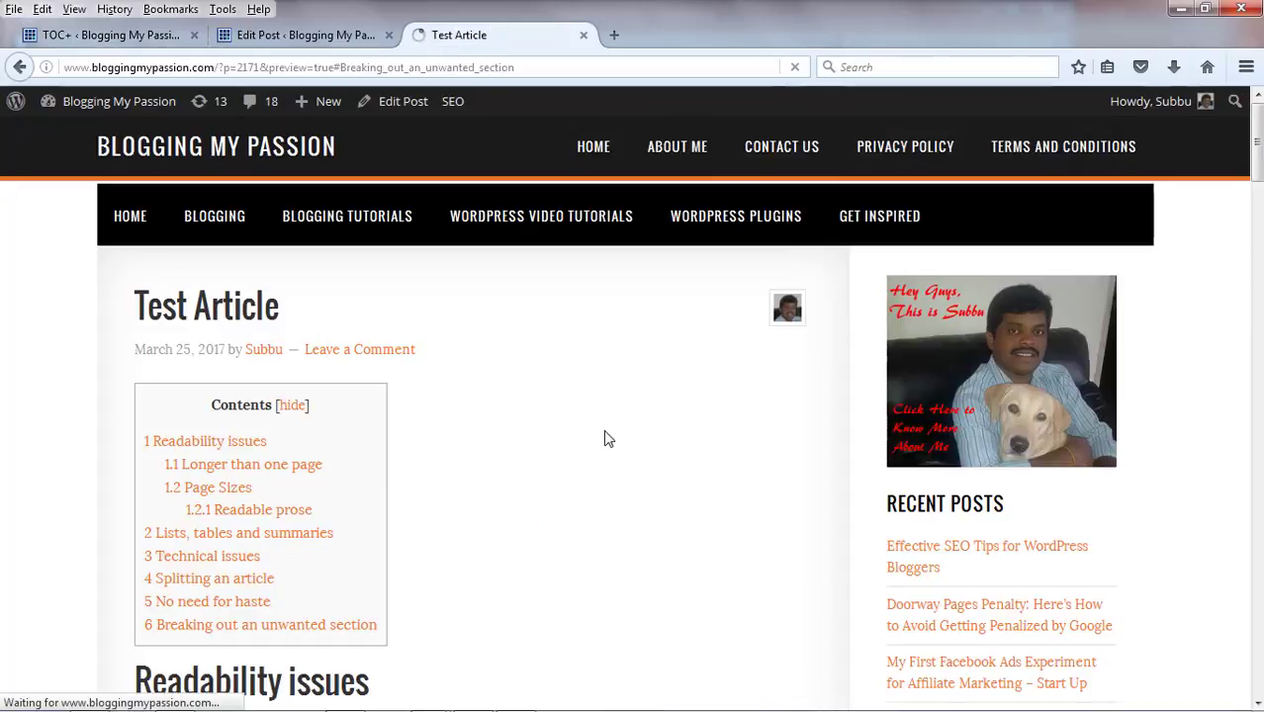
pyautogui.click(302, 628)
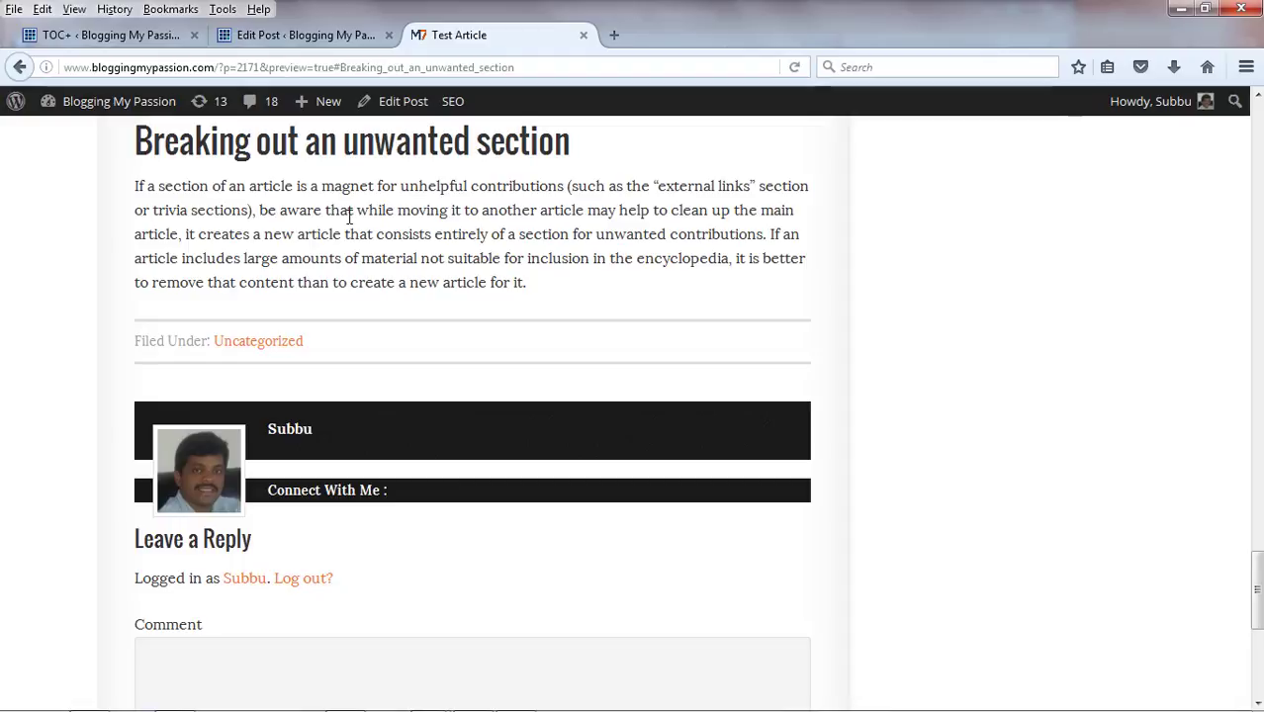
# Examine the fixed, relative and user-defined Width choices in the plugin's Appearance settings without changing the selection
pyautogui.click(114, 34)
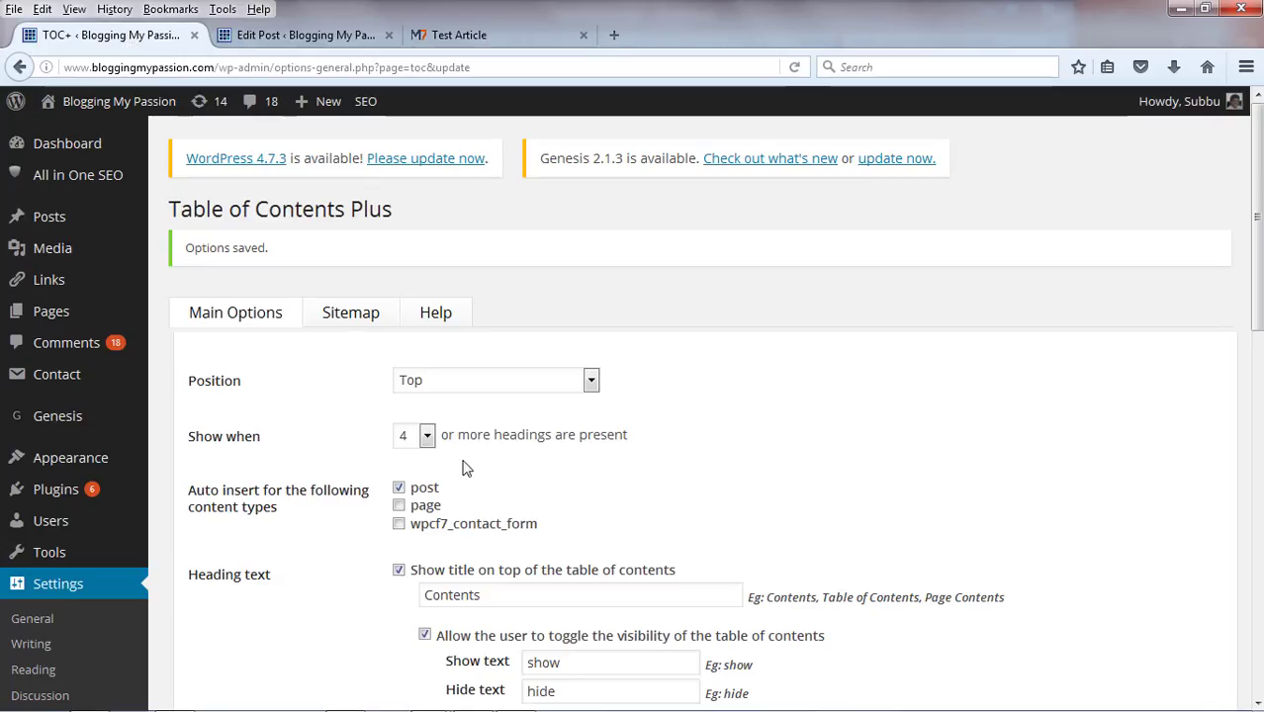
pyautogui.scroll(-7, 693, 416)
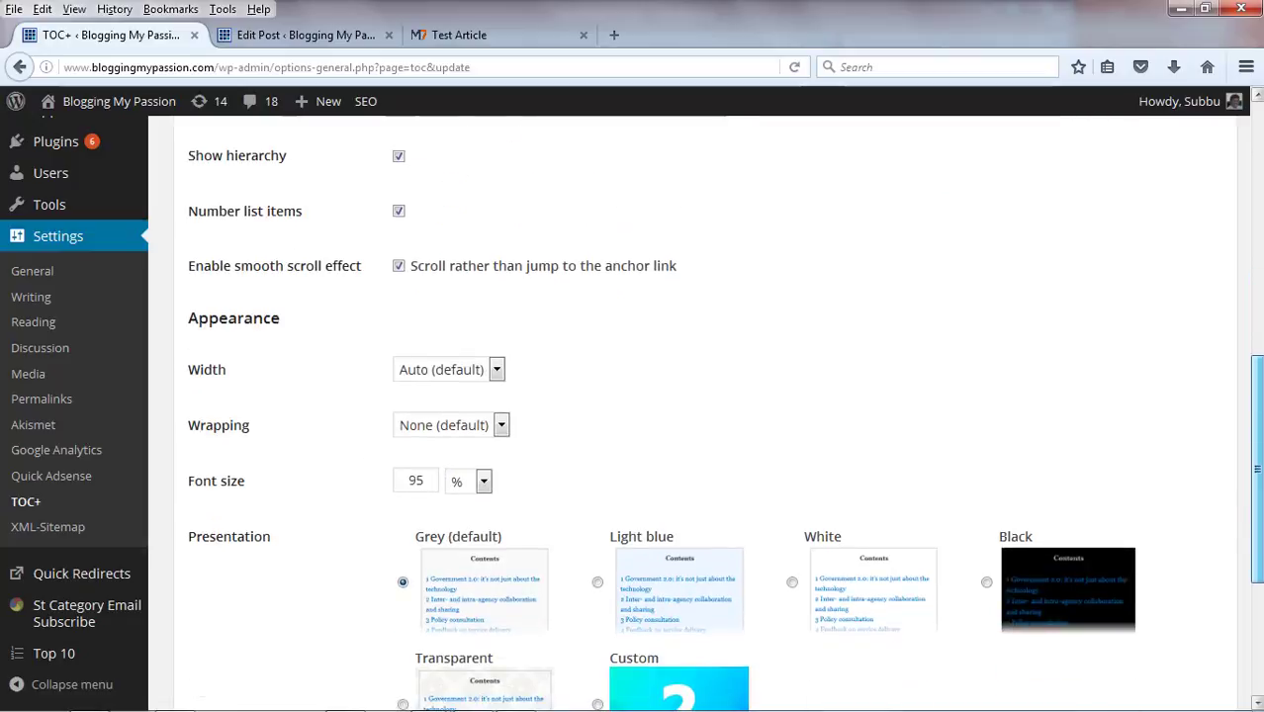
pyautogui.moveTo(1258, 487); pyautogui.dragTo(1257, 503)
pyautogui.click(498, 289)
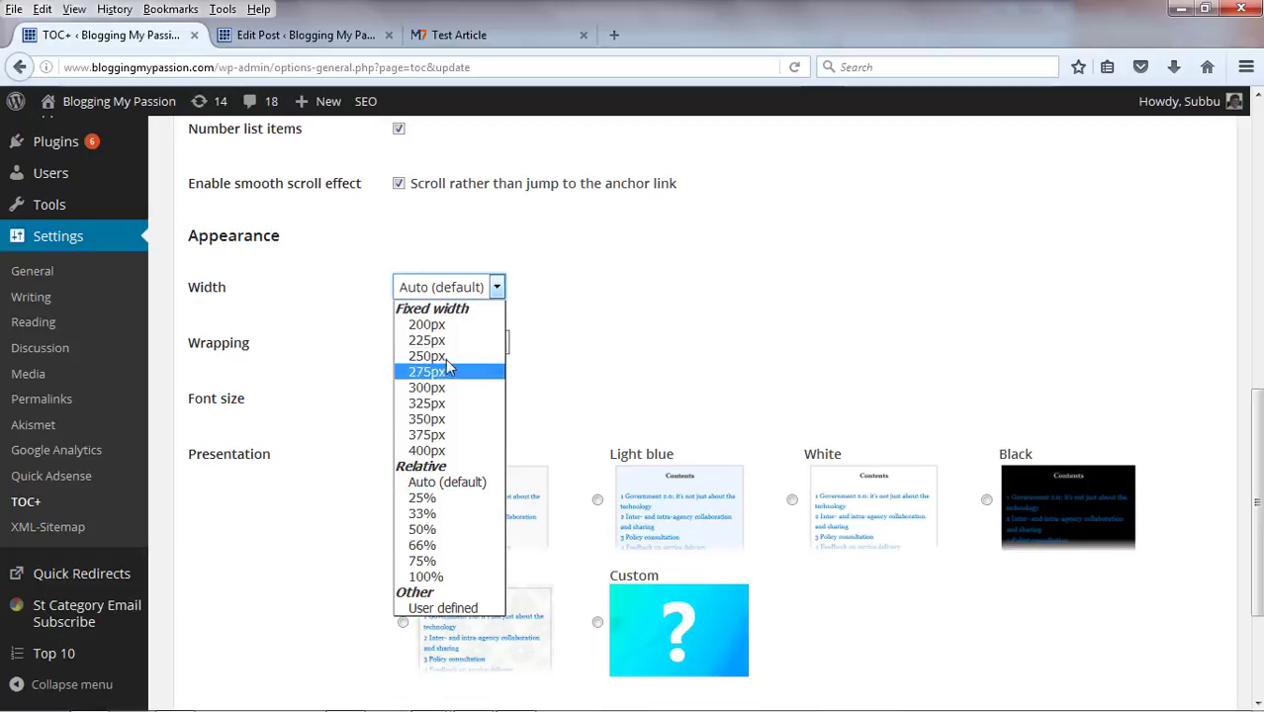
pyautogui.click(497, 297)
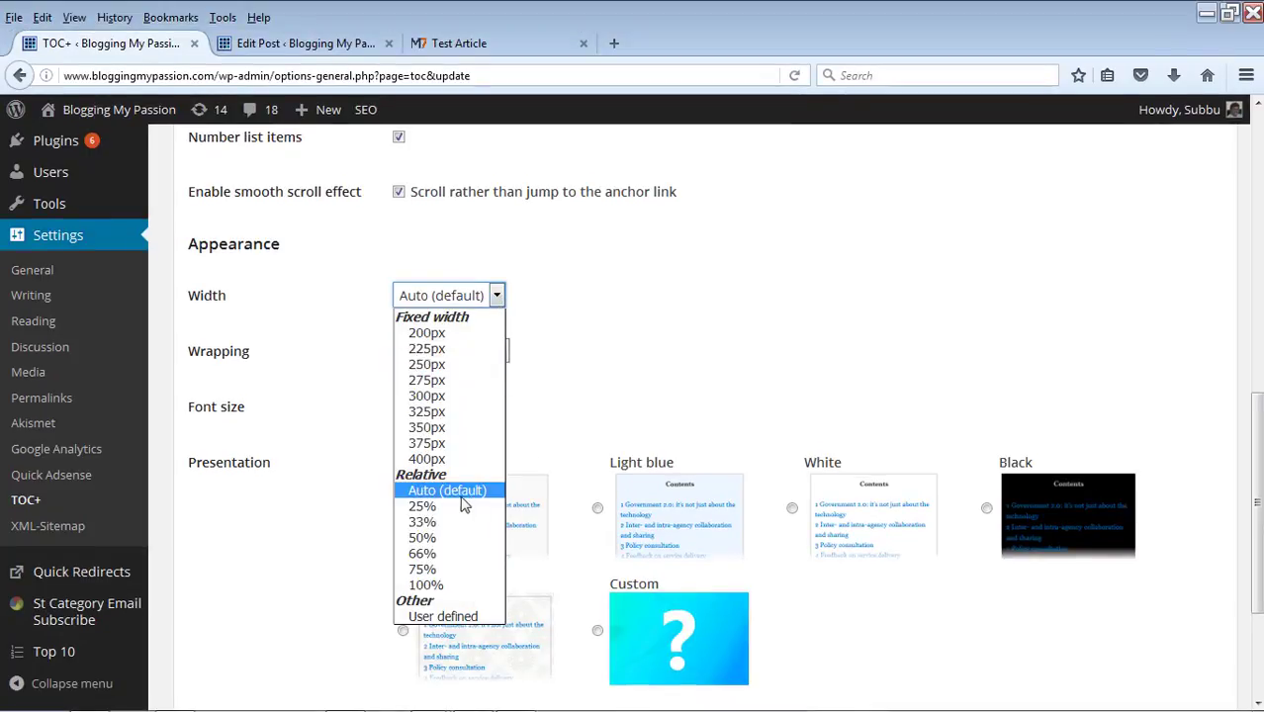
pyautogui.click(669, 373)
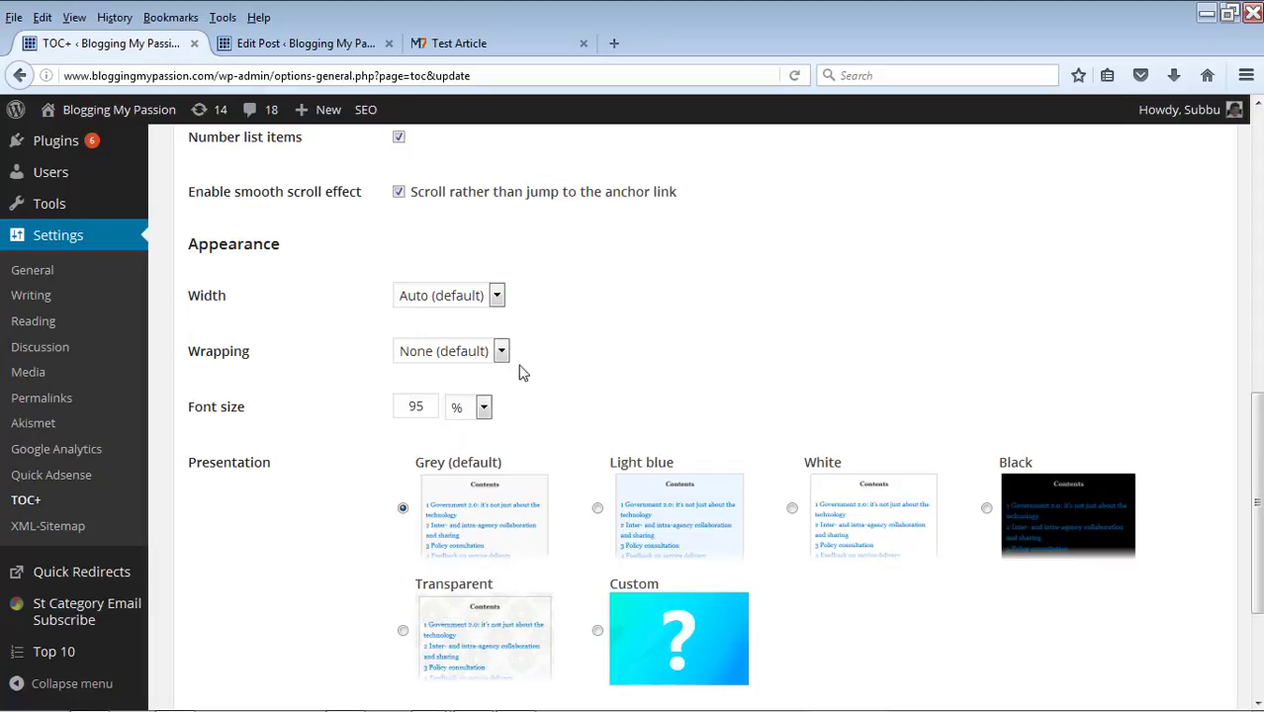
# Set the table of contents Wrapping to Left, save the options and refresh the Test Article preview
pyautogui.click(487, 358)
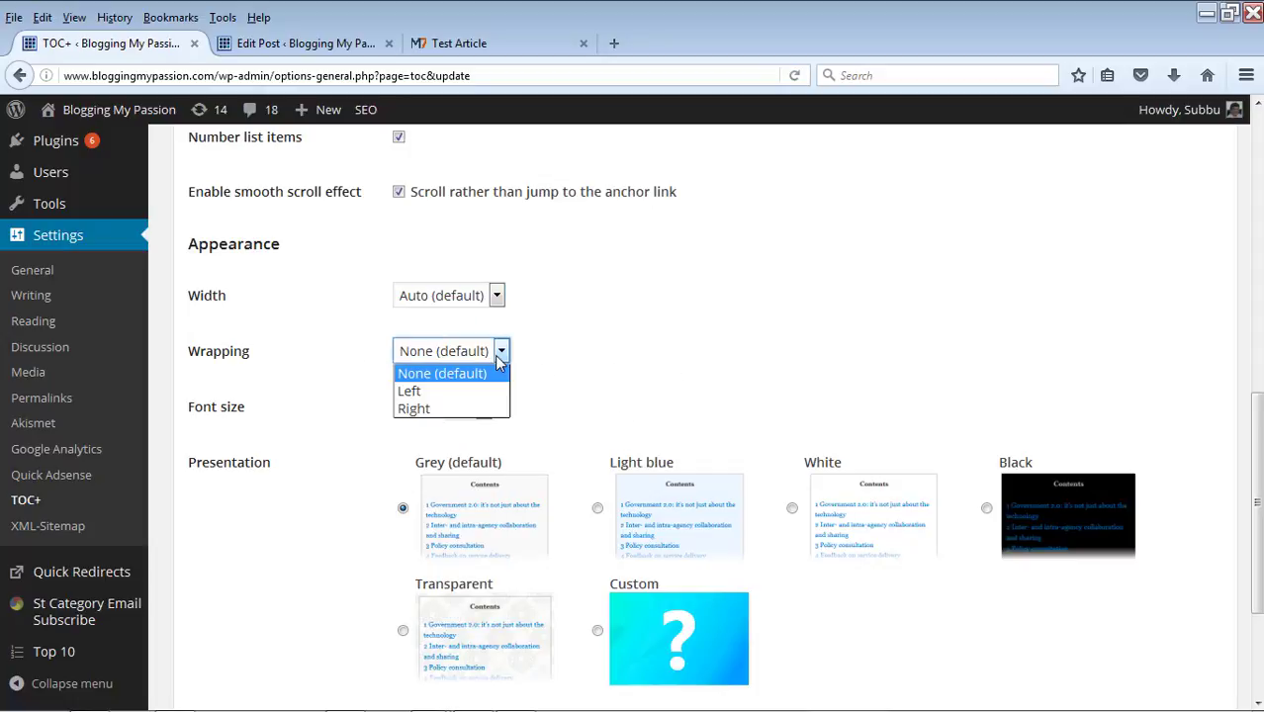
pyautogui.click(425, 392)
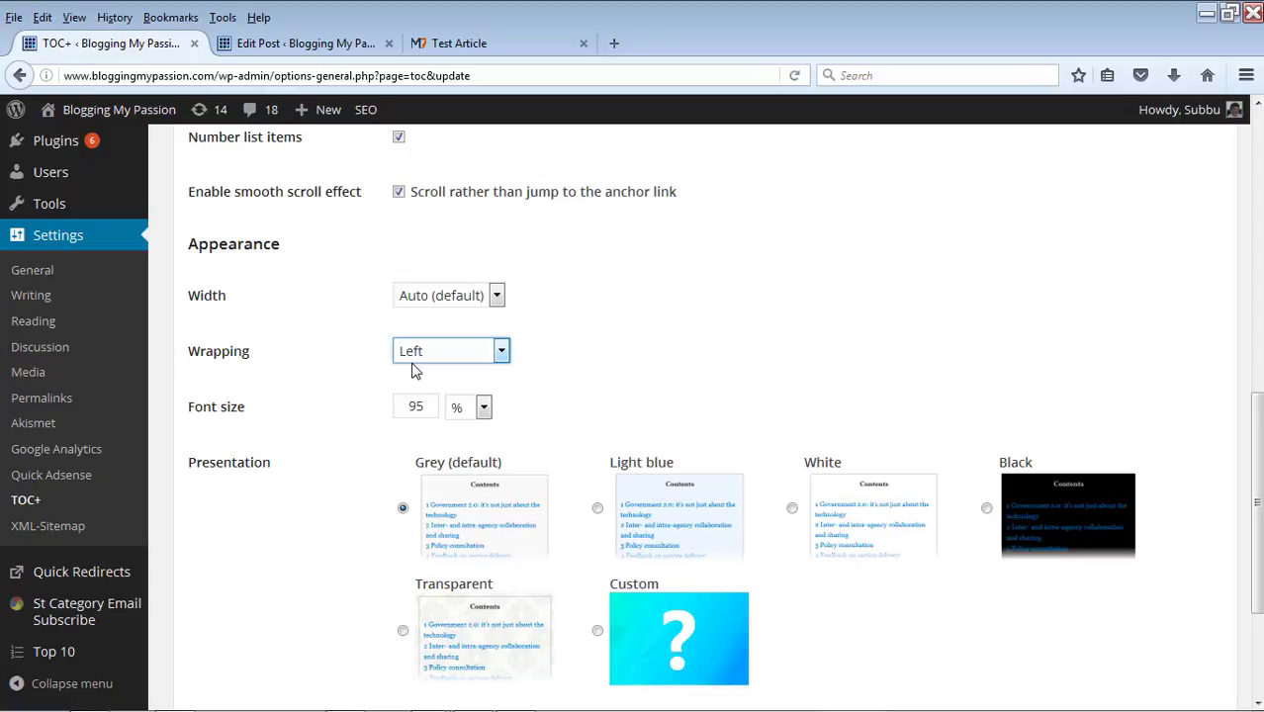
pyautogui.scroll(-3, 1256, 505)
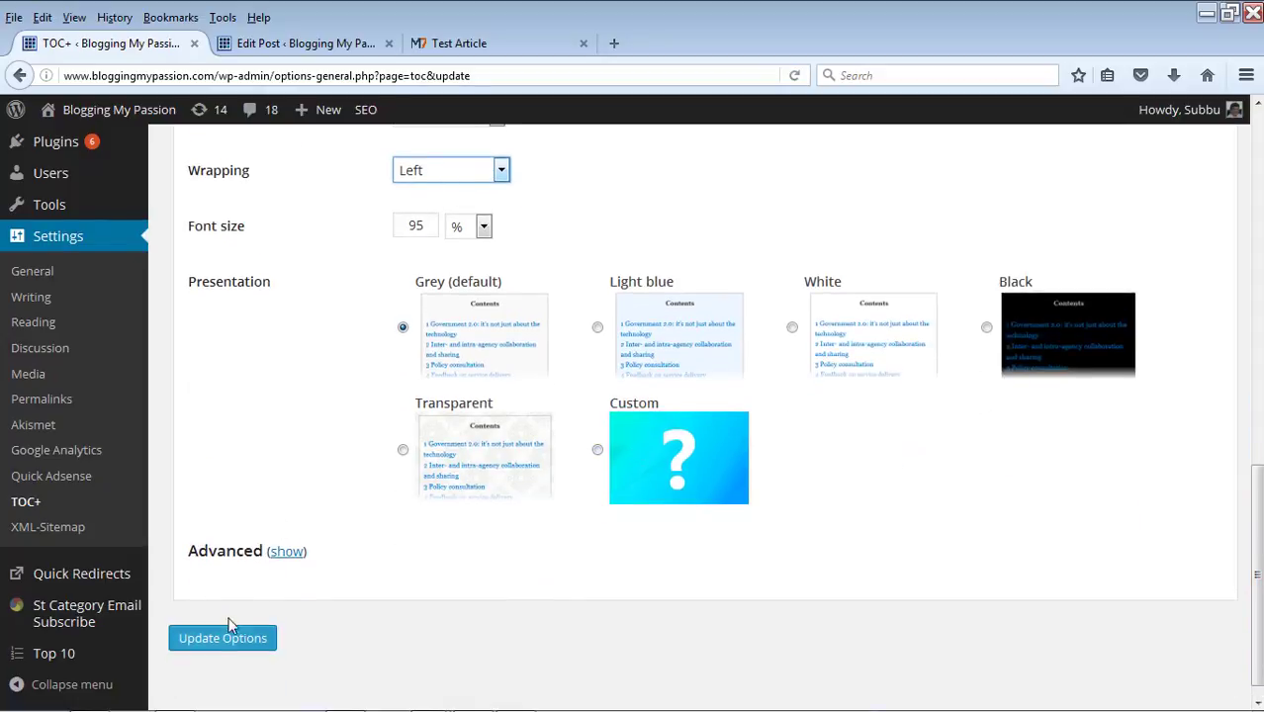
pyautogui.click(218, 643)
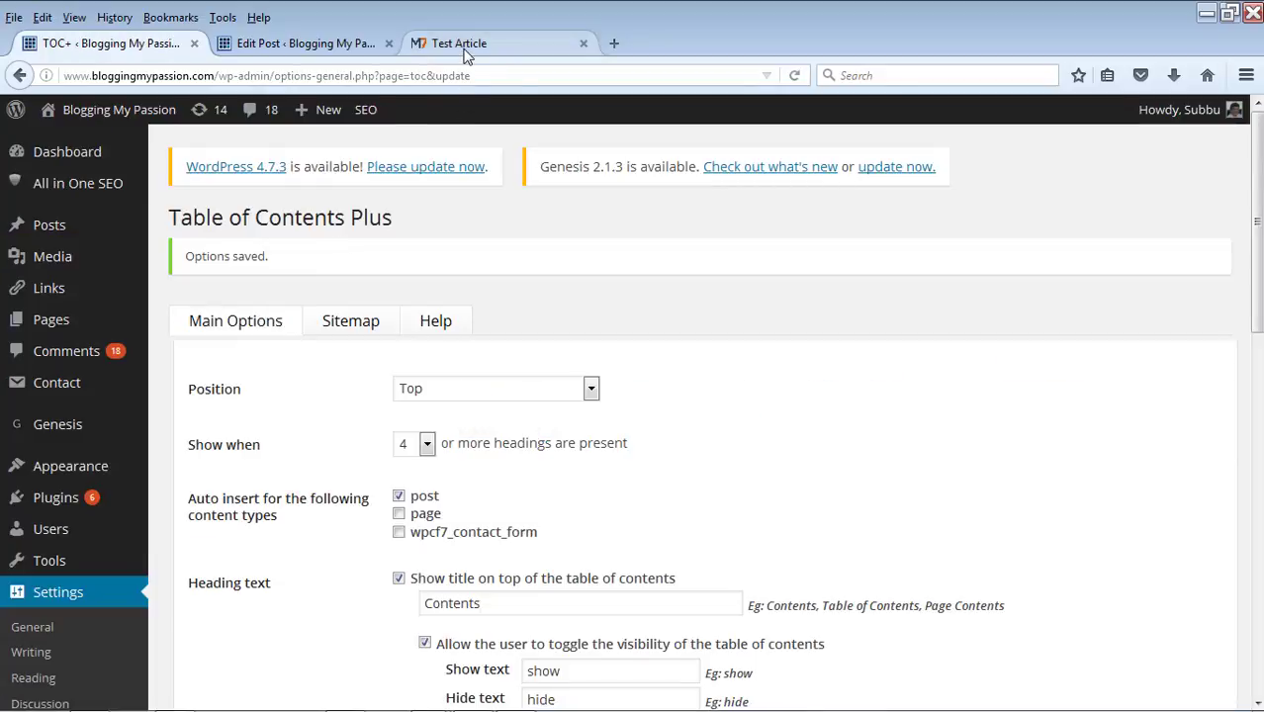
pyautogui.click(465, 50)
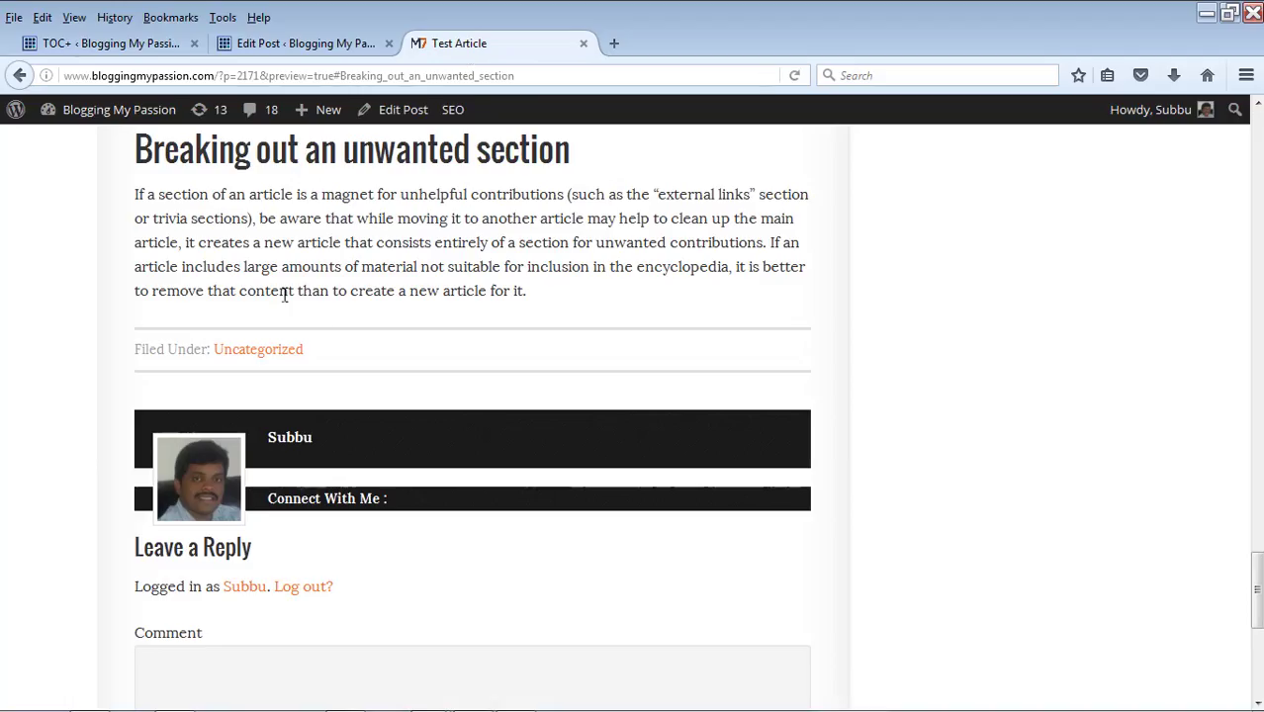
pyautogui.press('F5')
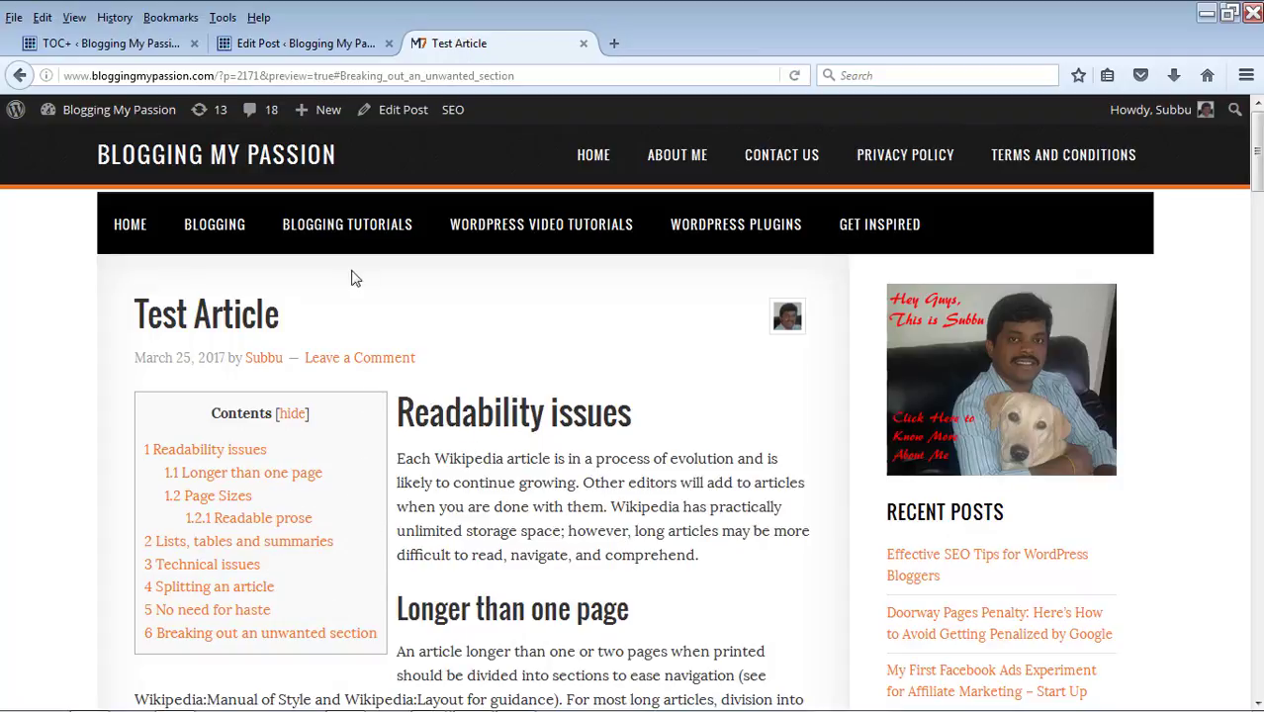
# Set Wrapping to None (default) in the Table of Contents Plus Appearance settings
pyautogui.click(118, 42)
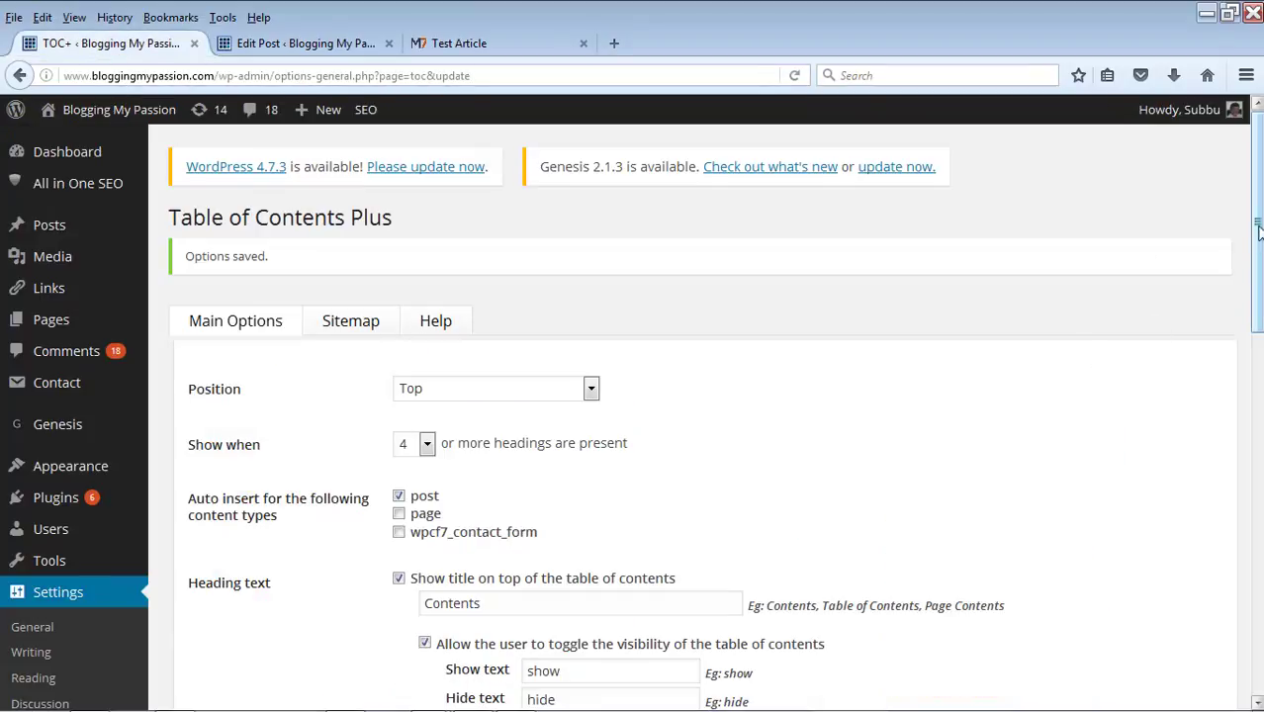
pyautogui.moveTo(1259, 229); pyautogui.dragTo(1259, 528)
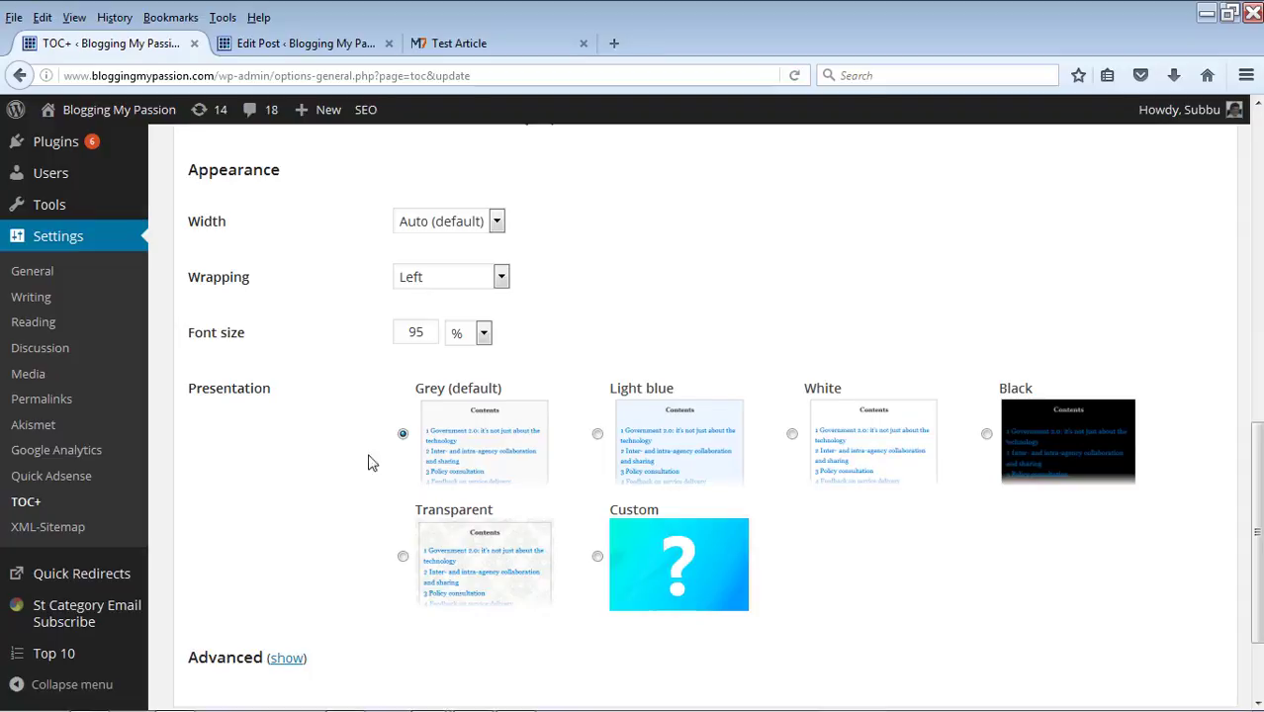
pyautogui.click(501, 278)
pyautogui.click(461, 300)
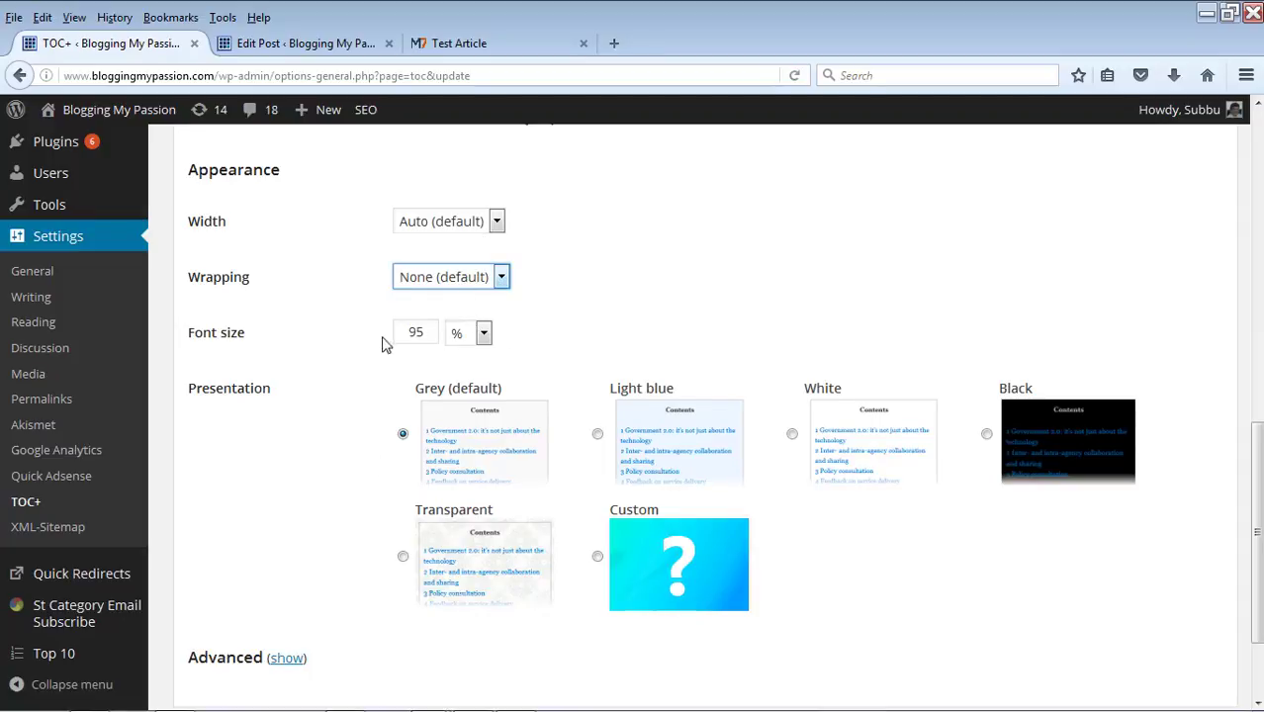
# Set the table of contents font size to 50%, save the options and refresh the Test Article preview
pyautogui.moveTo(424, 333); pyautogui.dragTo(391, 334)
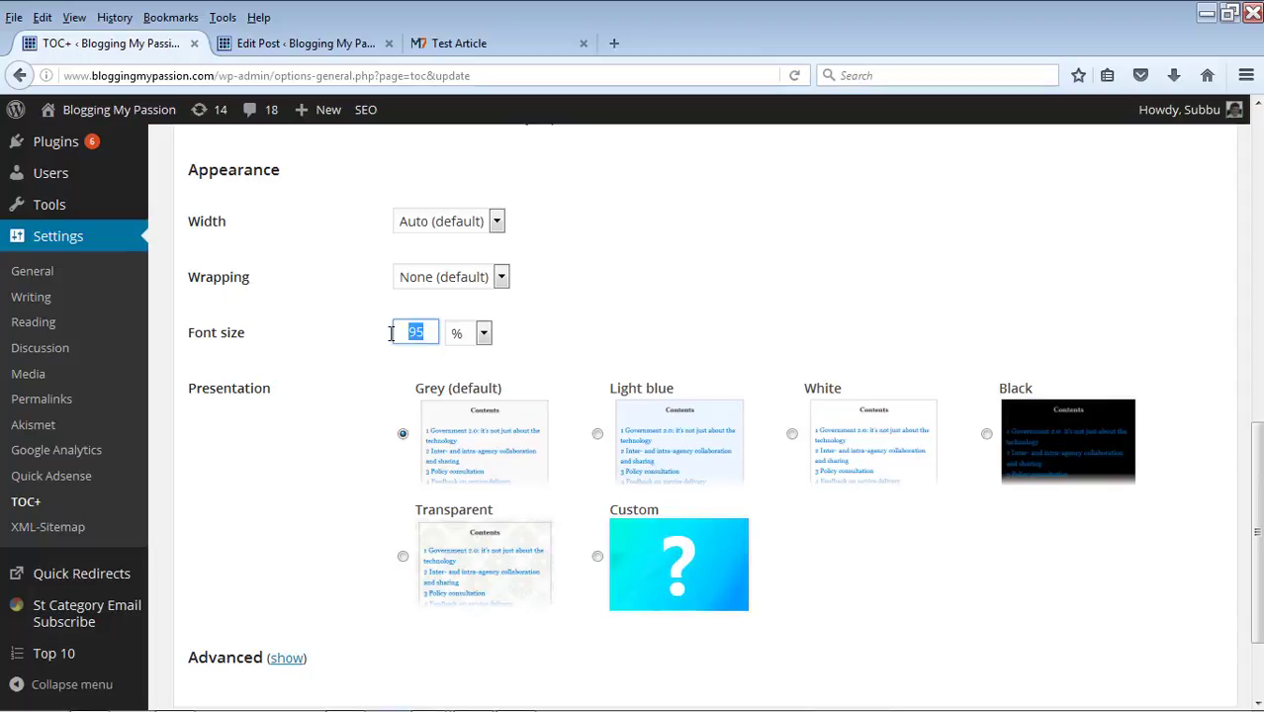
pyautogui.write('50')
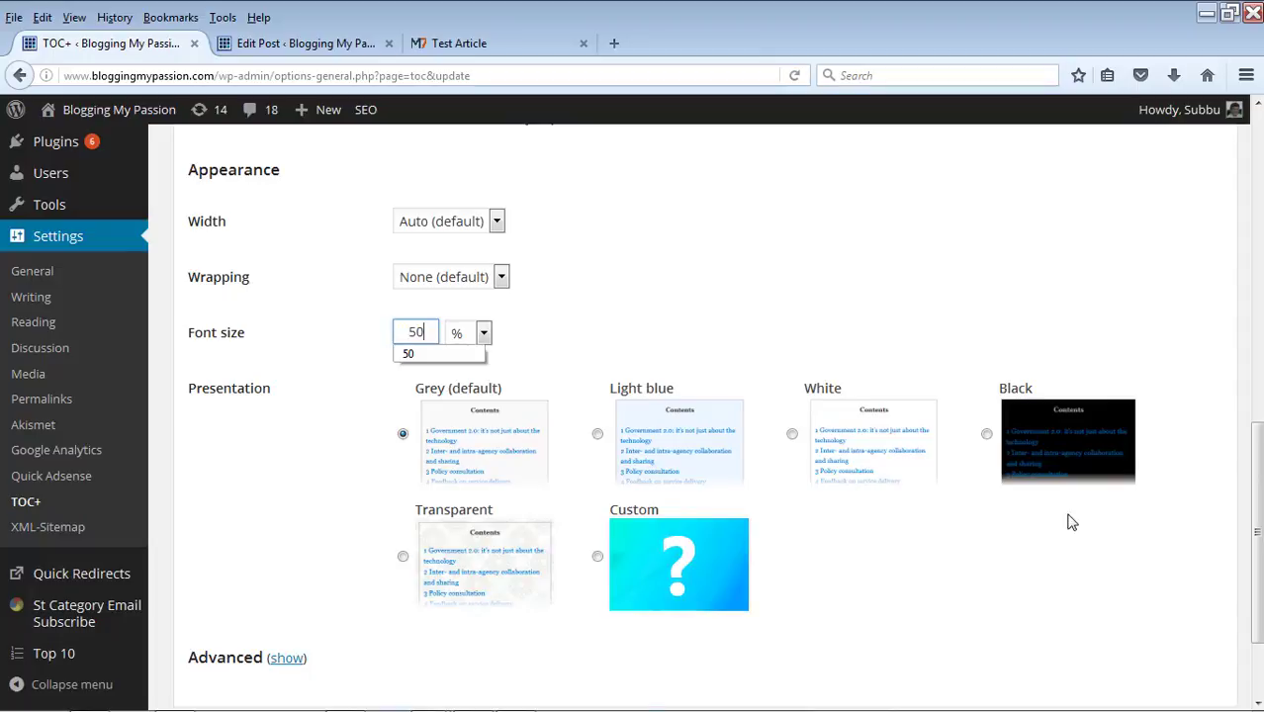
pyautogui.scroll(-3, 1256, 457)
pyautogui.click(219, 623)
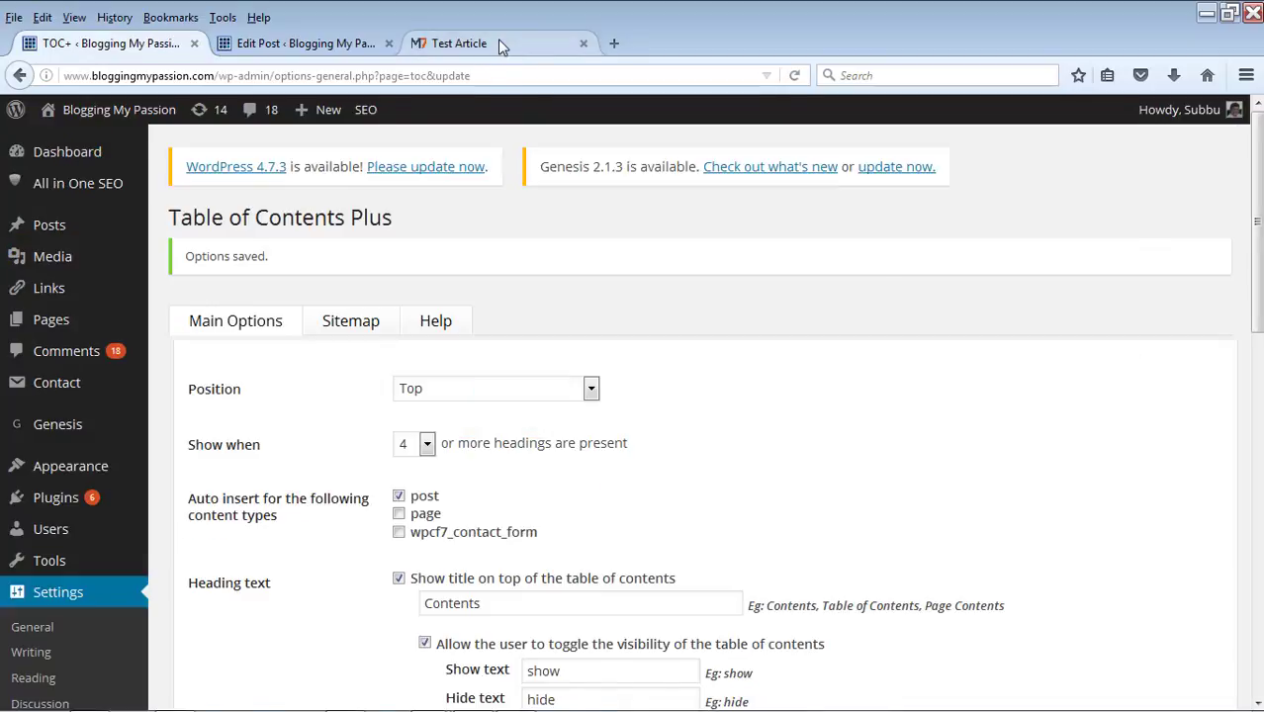
pyautogui.click(497, 42)
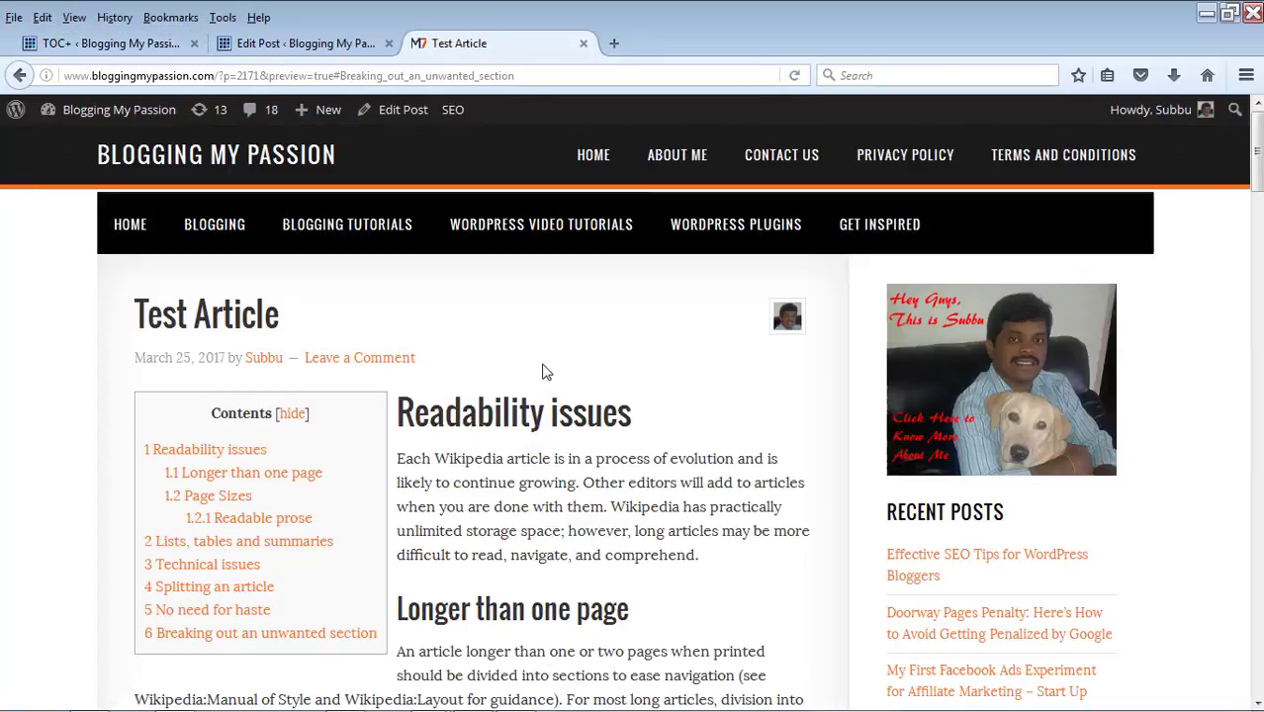
pyautogui.press('F5')
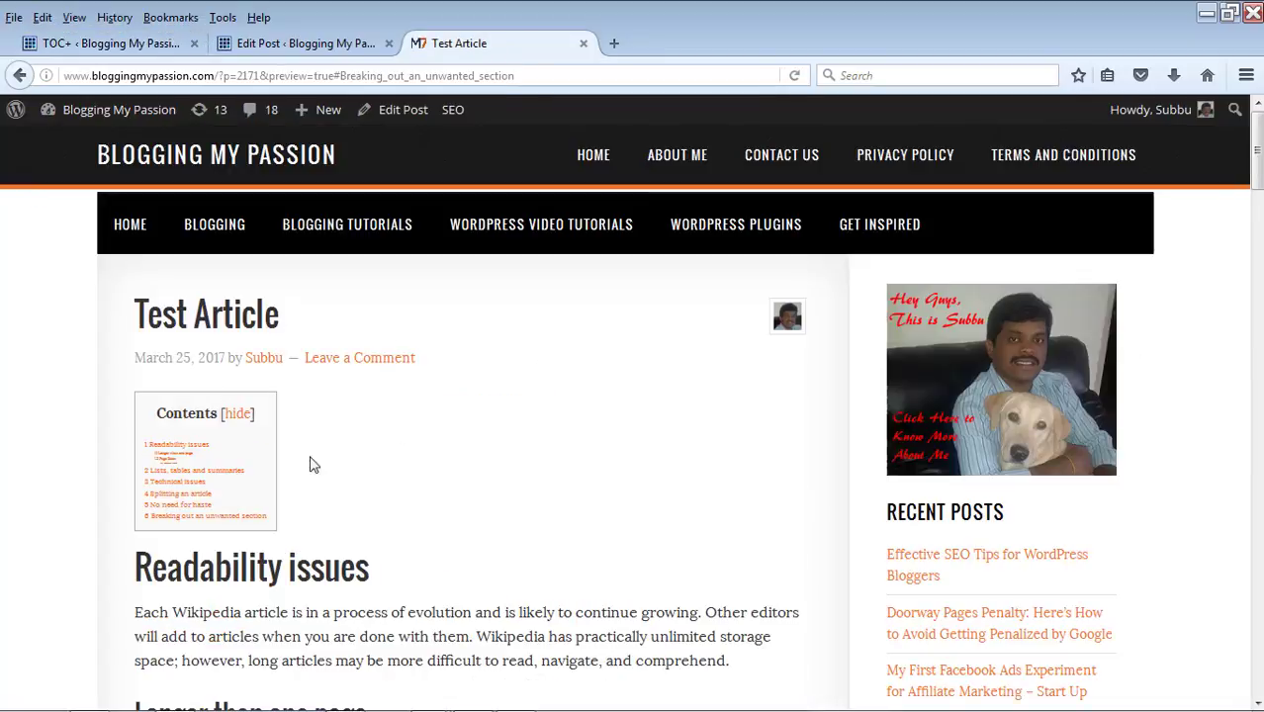
# Return to the Table of Contents Plus settings and set the font size to 95%
pyautogui.click(120, 46)
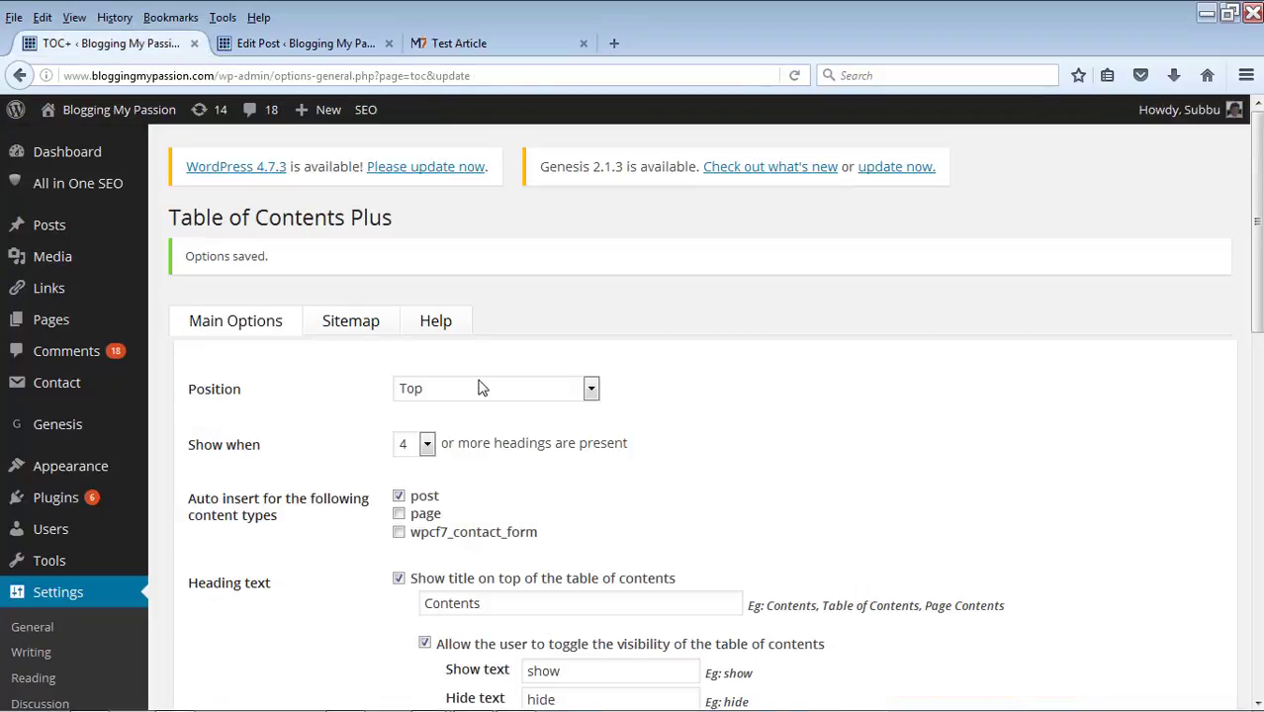
pyautogui.moveTo(1255, 233); pyautogui.dragTo(1255, 504)
pyautogui.click(414, 436)
pyautogui.doubleClick(413, 436)
pyautogui.write('95')
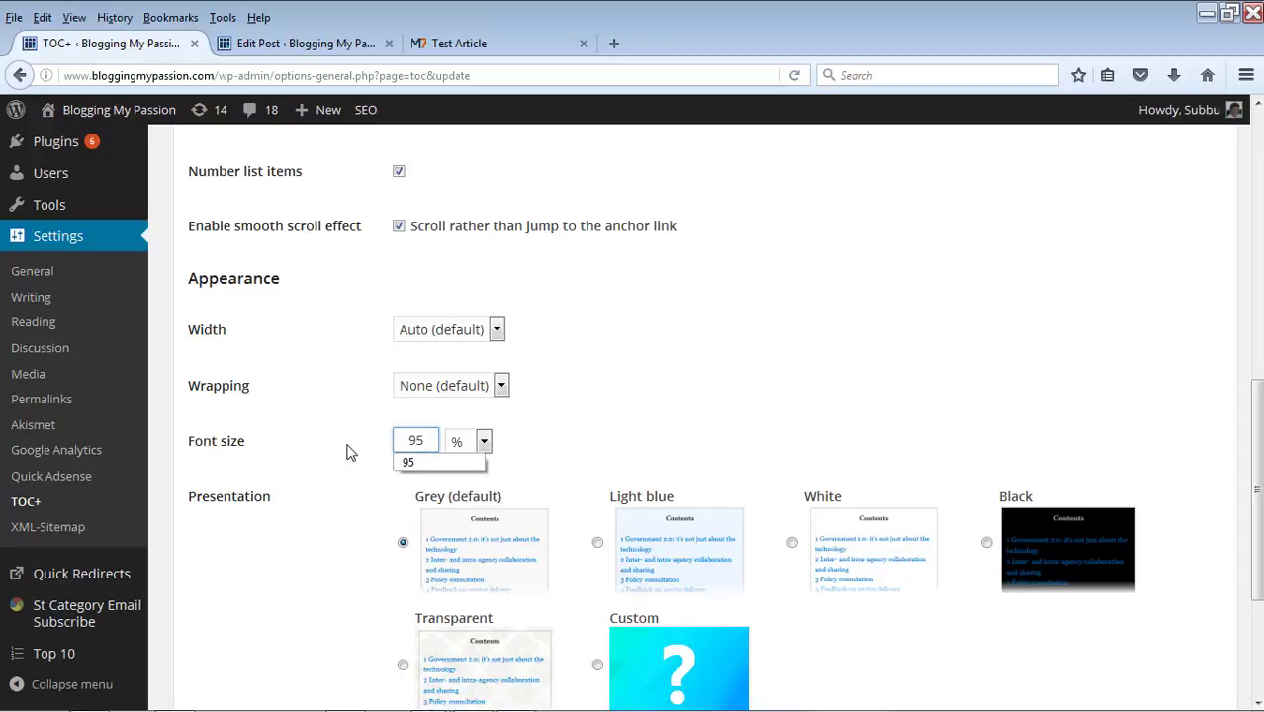
pyautogui.click(663, 420)
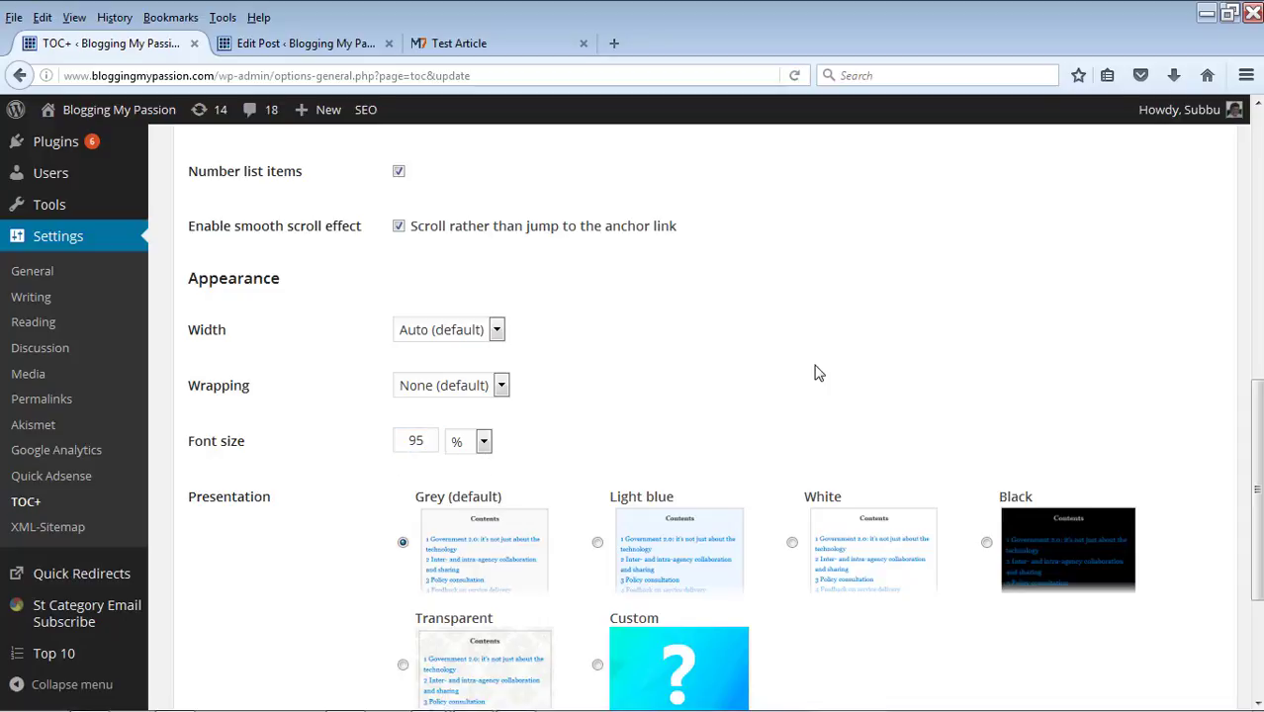
# Choose the Black presentation, save the options and refresh the Test Article preview
pyautogui.moveTo(1255, 489); pyautogui.dragTo(1255, 575)
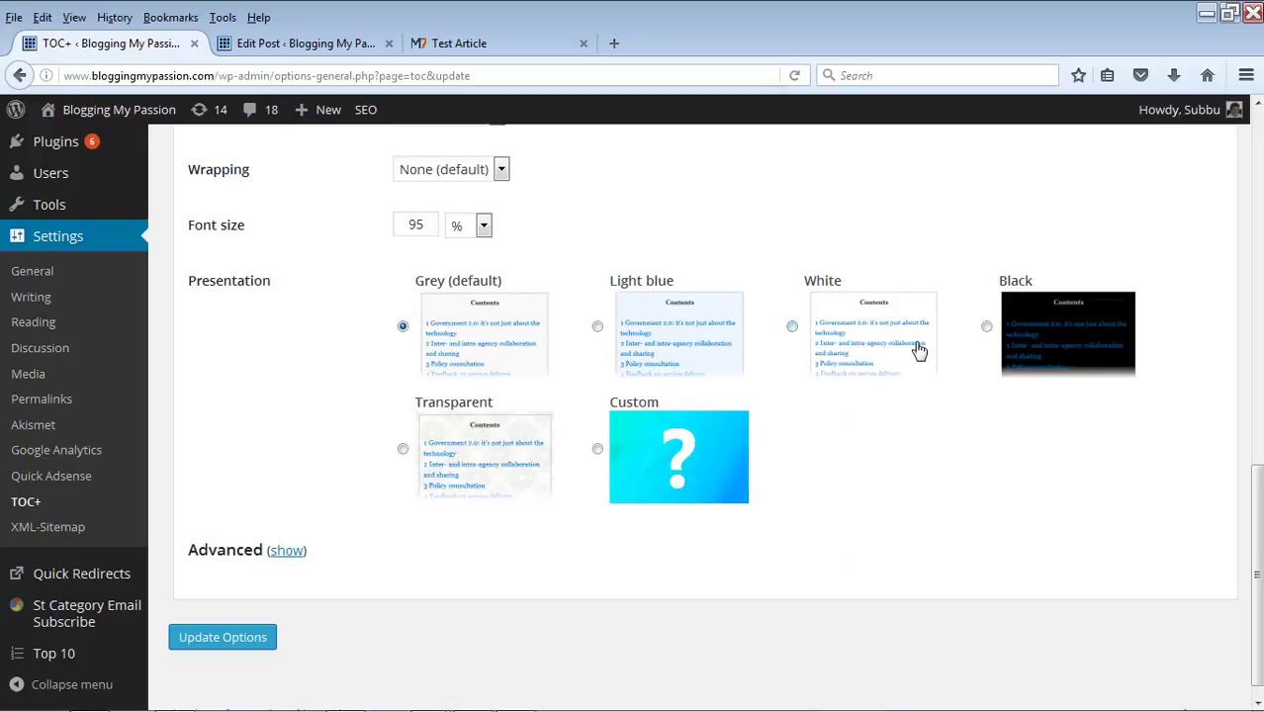
pyautogui.click(988, 327)
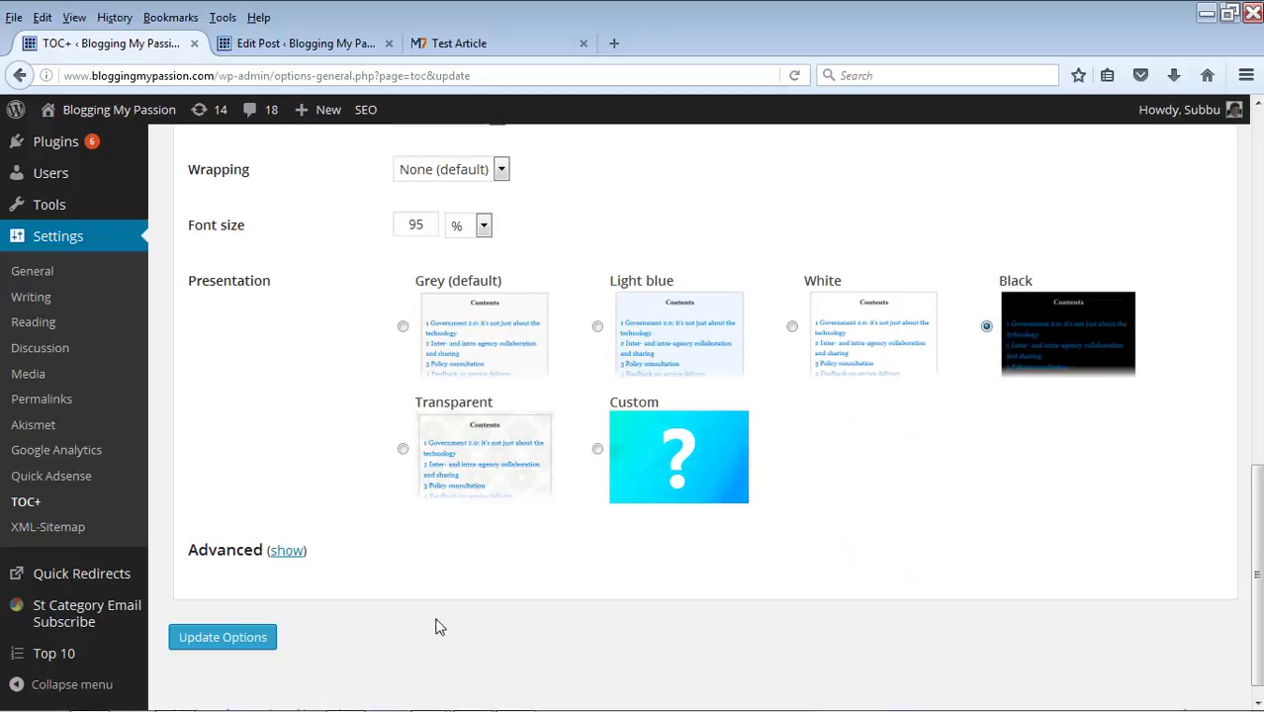
pyautogui.click(225, 637)
pyautogui.click(483, 45)
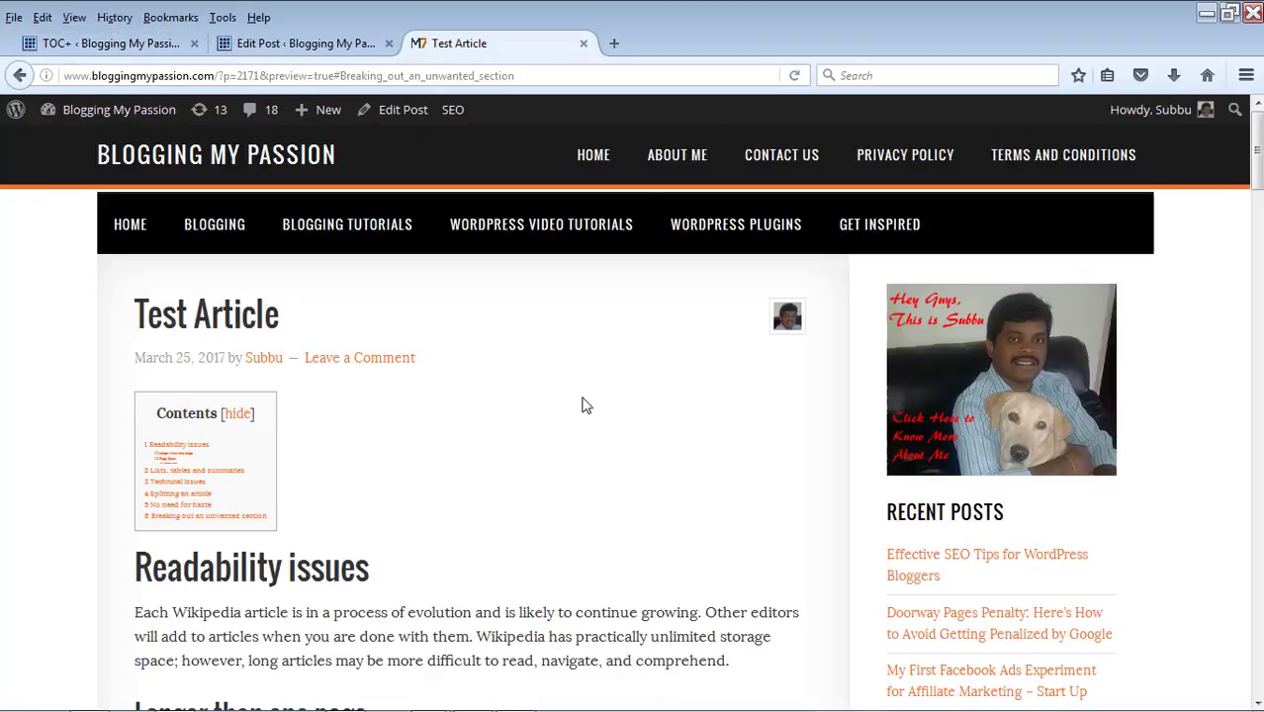
pyautogui.press('F5')
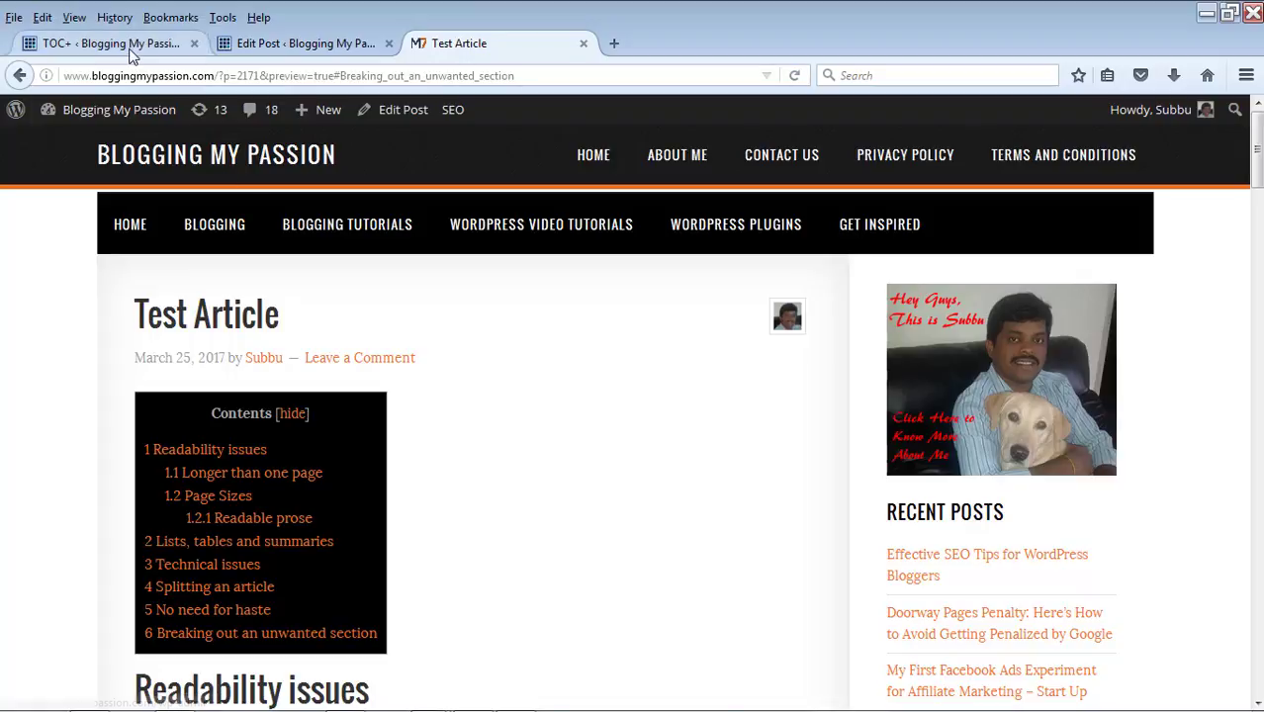
# Show the Advanced power options and examine them alongside the anchor links in the Test Article preview
pyautogui.click(169, 43)
pyautogui.scroll(-5, 1258, 503)
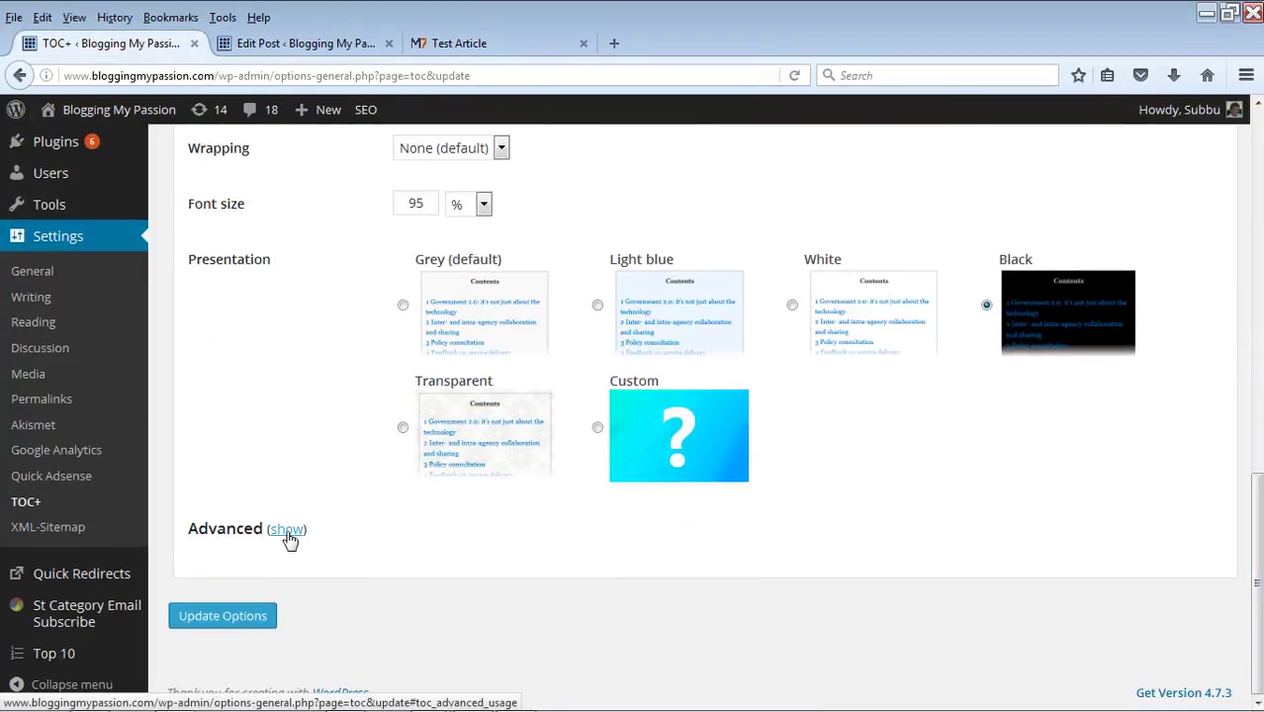
pyautogui.click(301, 539)
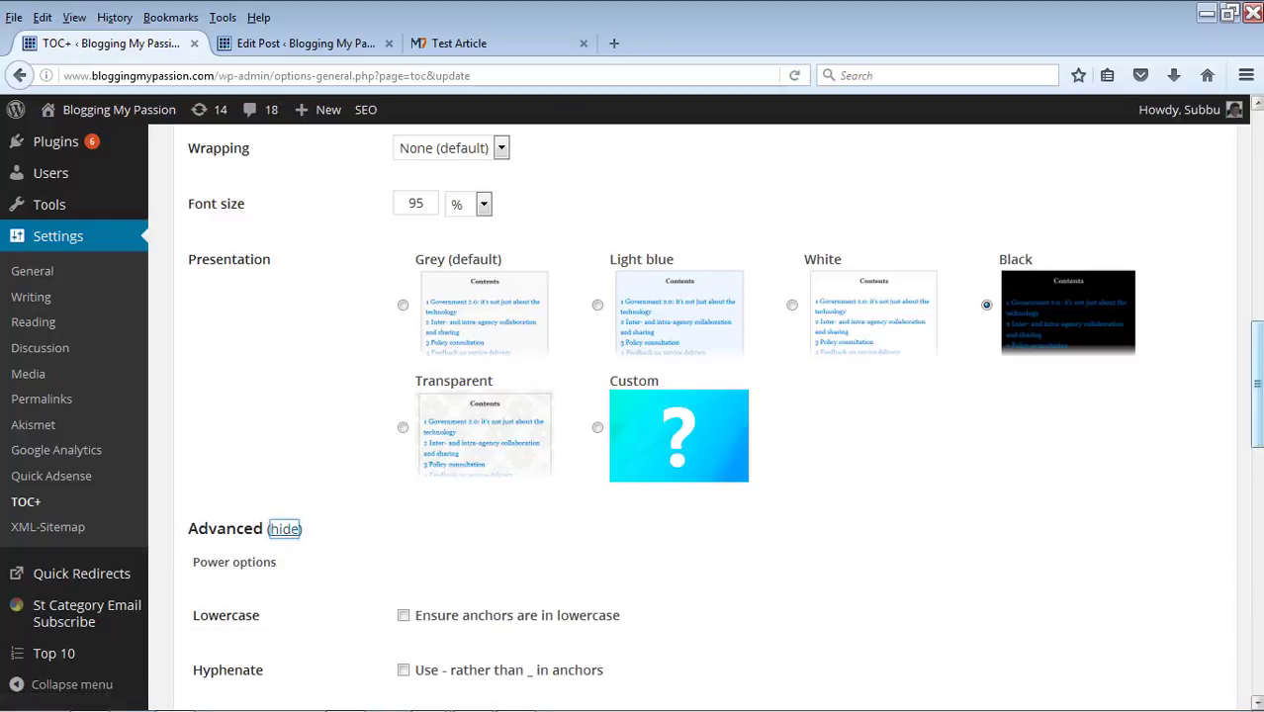
pyautogui.moveTo(1259, 385); pyautogui.dragTo(1259, 471)
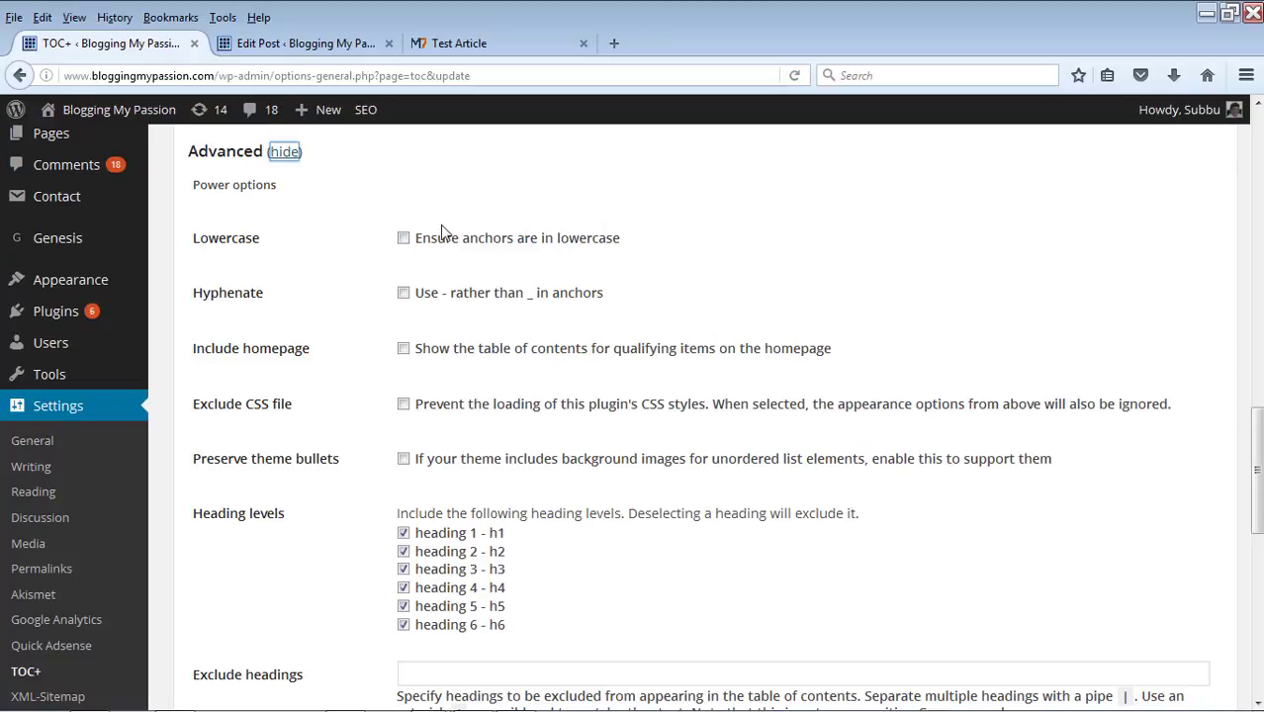
pyautogui.click(455, 43)
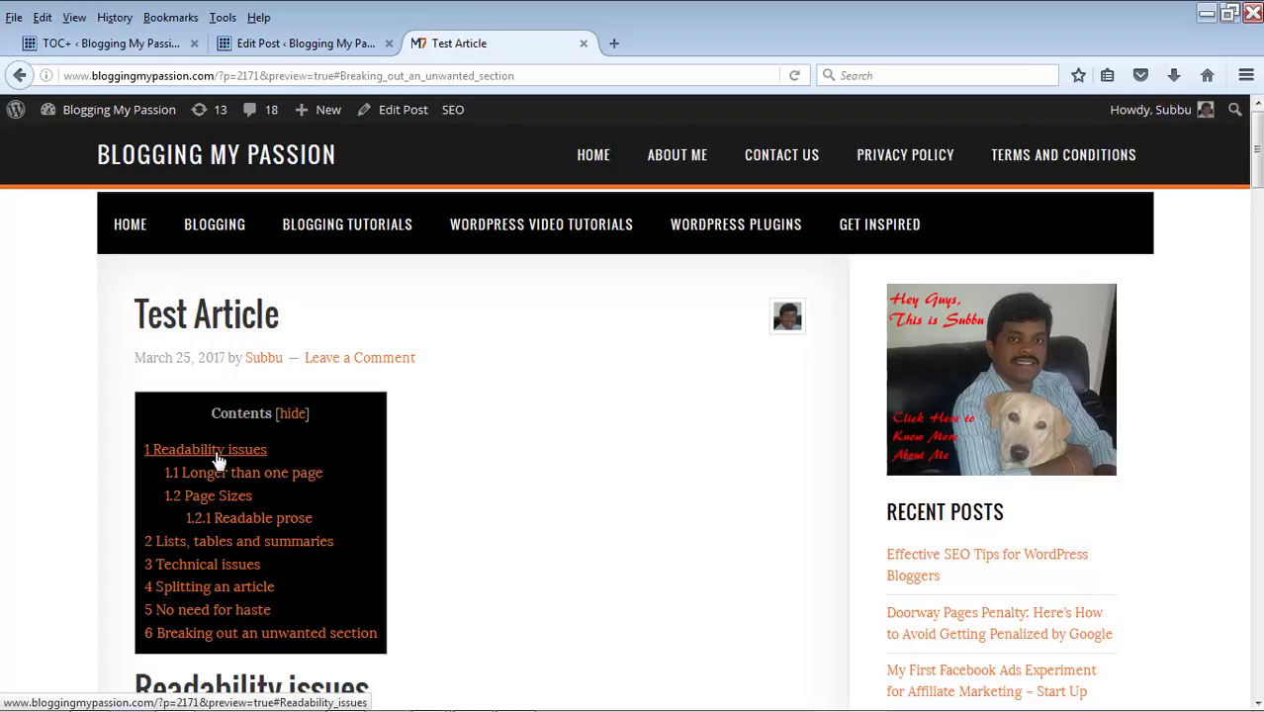
pyautogui.click(109, 44)
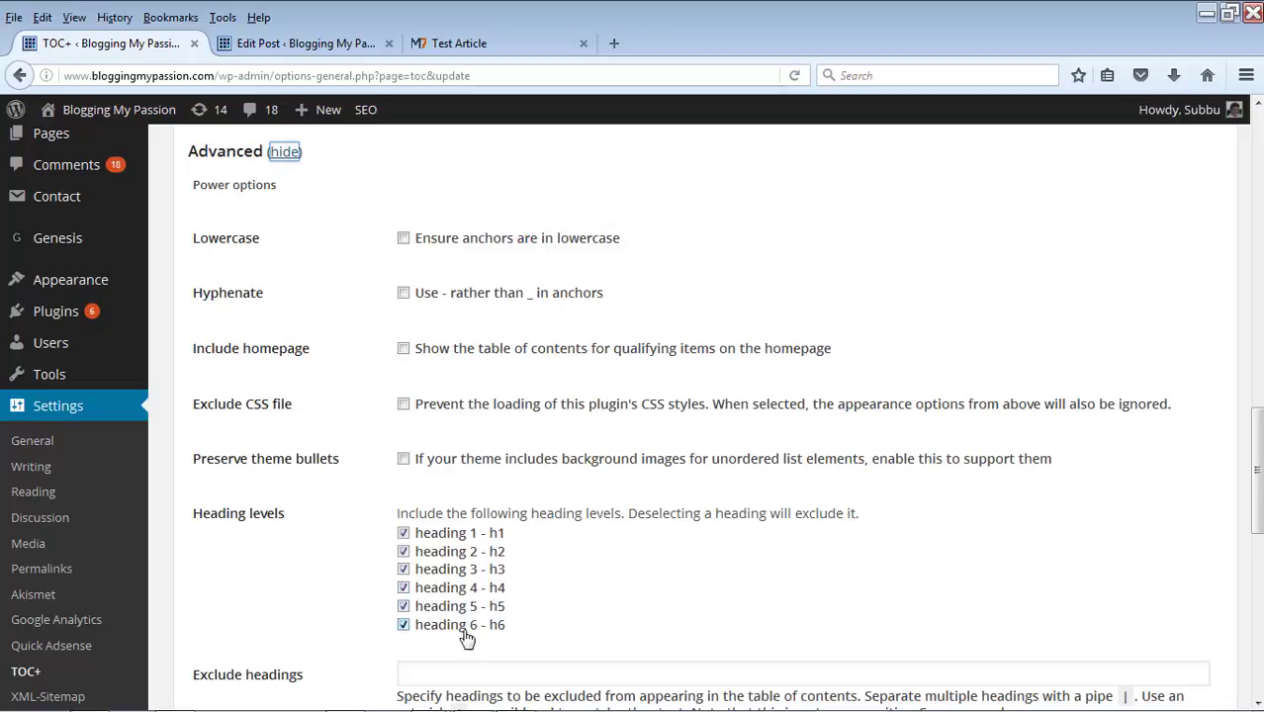
# Toggle the heading 6 - h6 level off and on again and review the remaining Advanced settings
pyautogui.click(404, 627)
pyautogui.click(403, 626)
pyautogui.moveTo(1259, 477); pyautogui.dragTo(1257, 601)
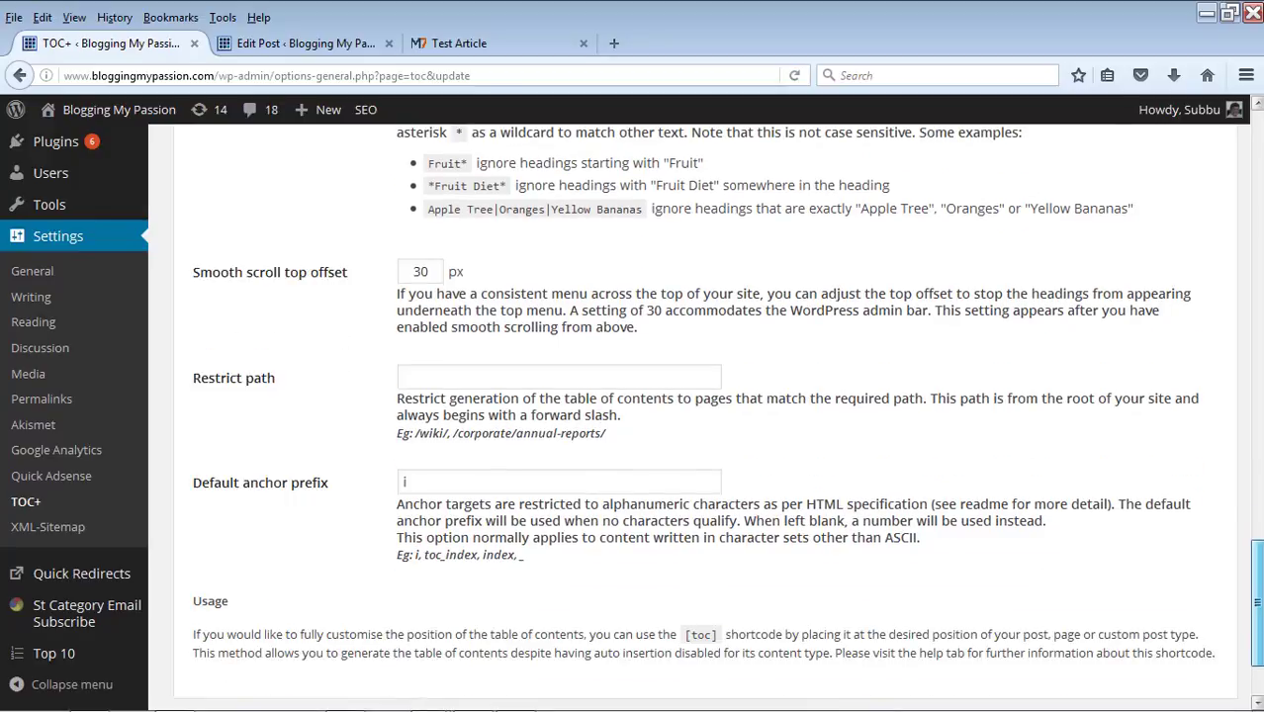
pyautogui.moveTo(1257, 601); pyautogui.dragTo(1258, 176)
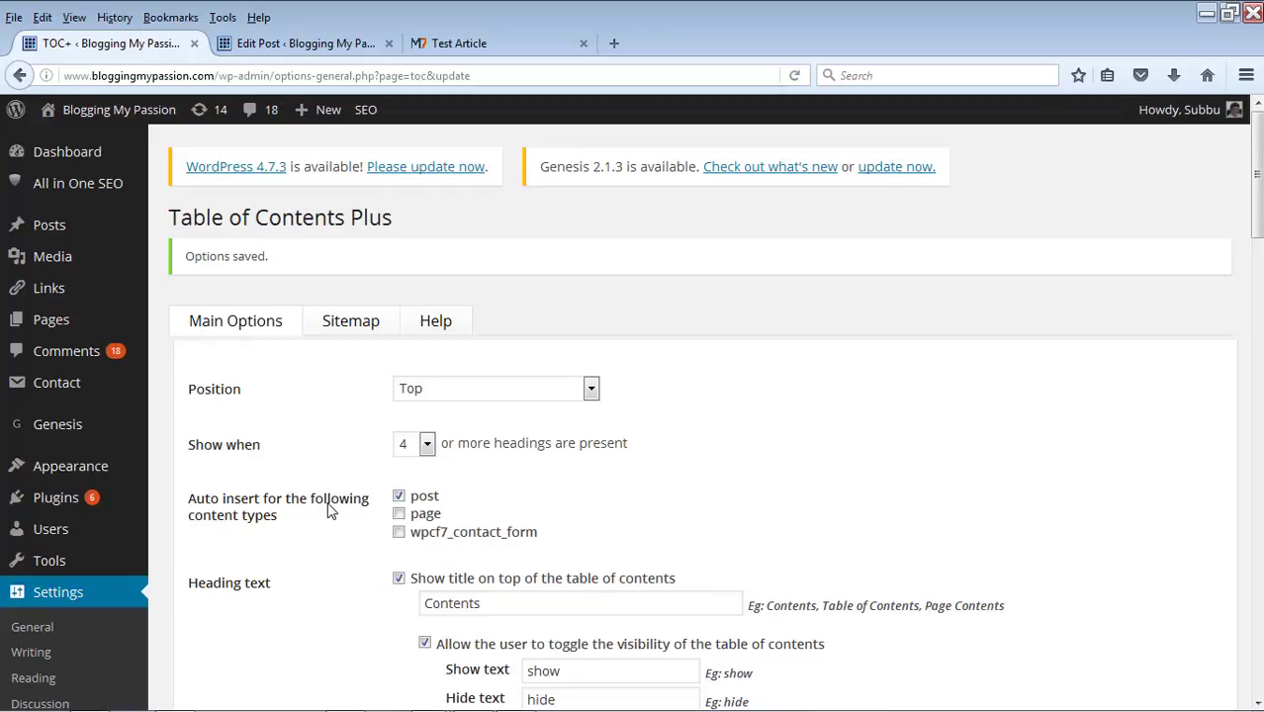
# Add the shortcode [no_toc] as a Paragraph line above the Readability issues heading in the Test Article post
pyautogui.click(265, 45)
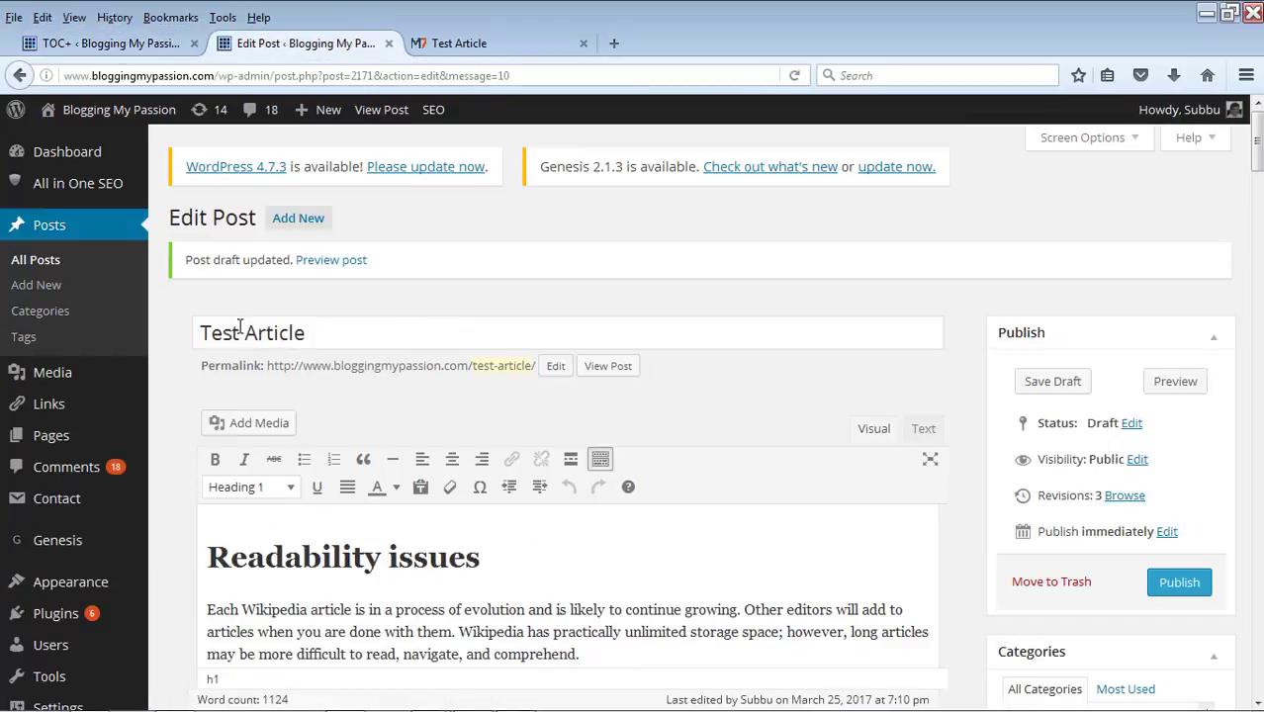
pyautogui.press('Return')
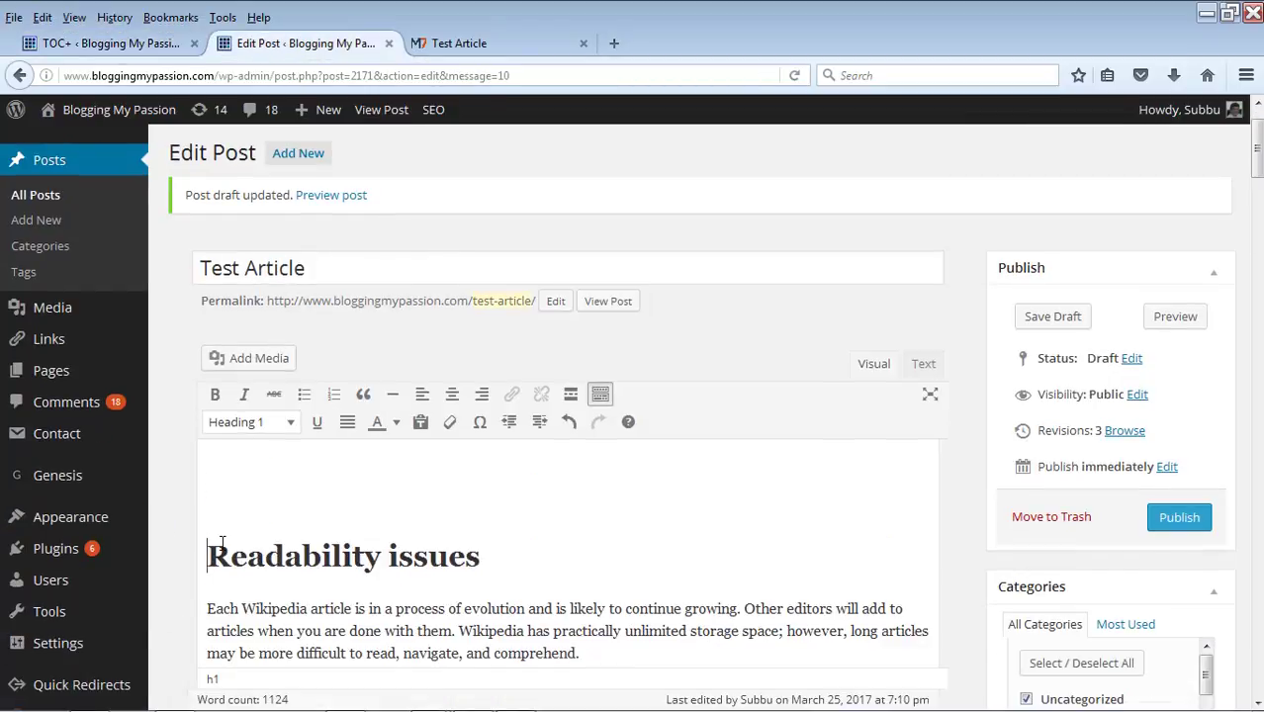
pyautogui.write('[no_')
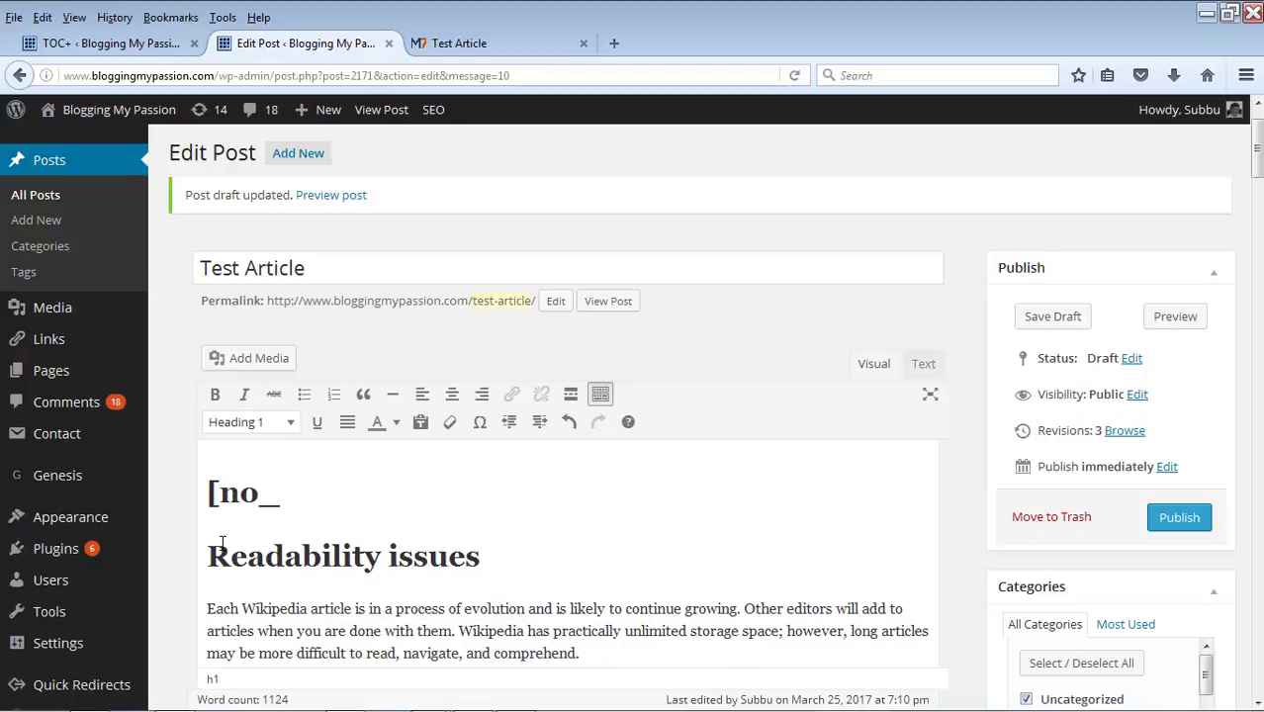
pyautogui.write('toc]')
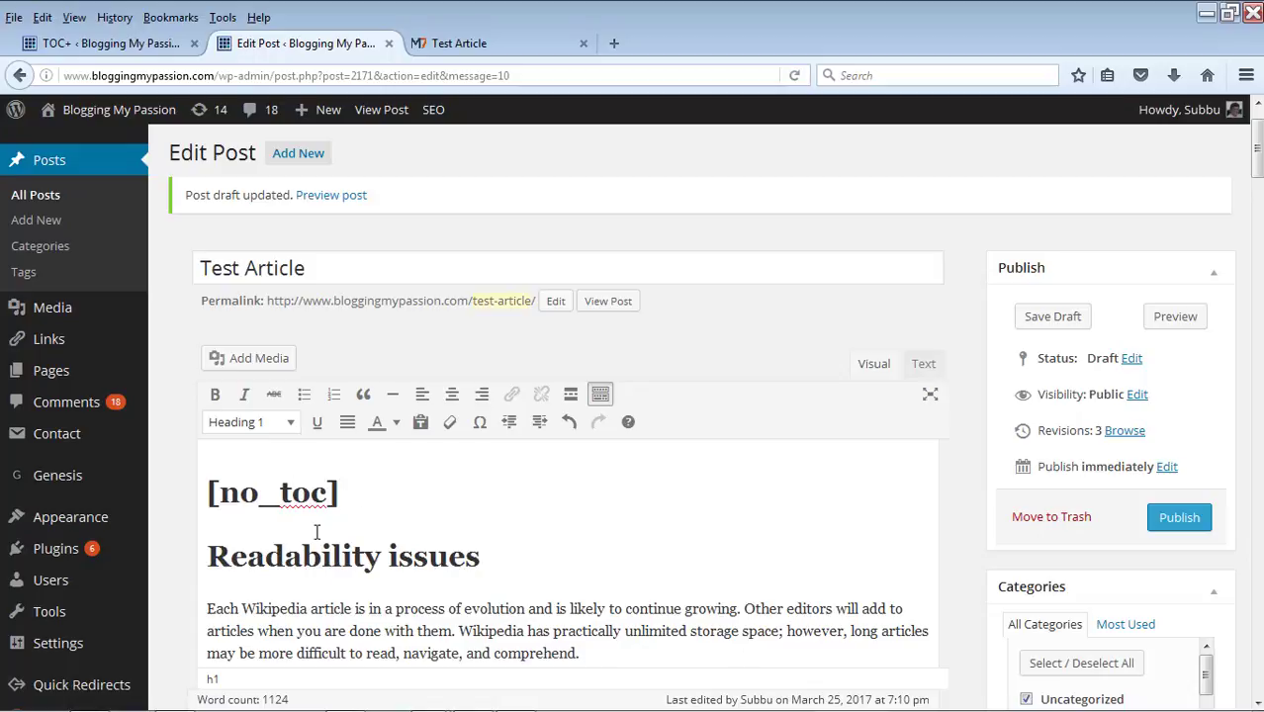
pyautogui.moveTo(350, 493); pyautogui.dragTo(207, 491)
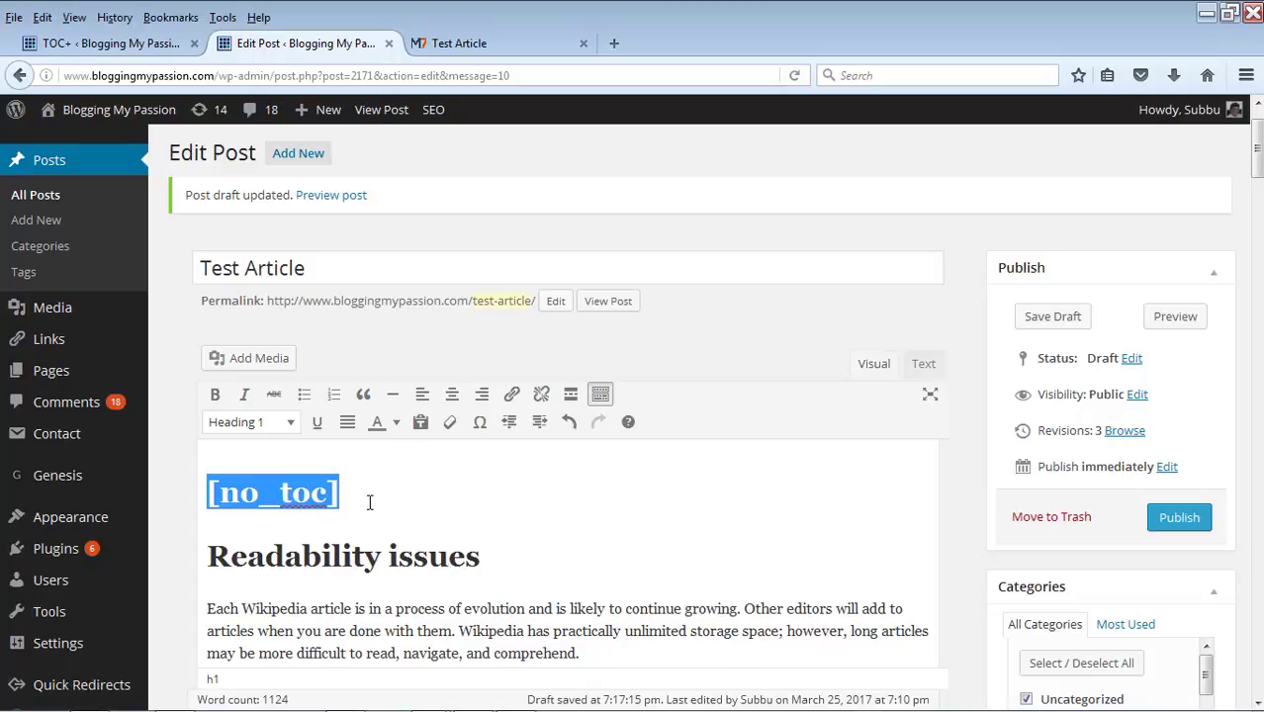
pyautogui.click(286, 425)
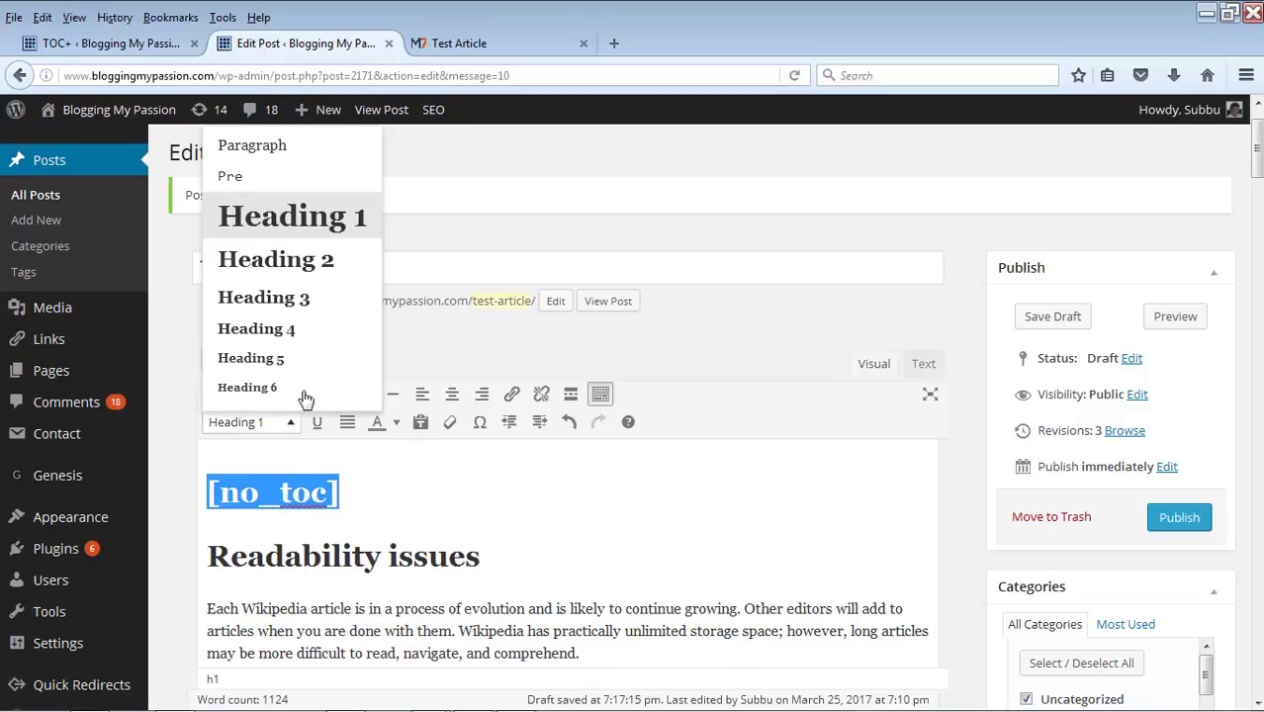
pyautogui.click(253, 149)
# Save the Test Article draft and refresh its preview to check the effect of the shortcode
pyautogui.click(1038, 318)
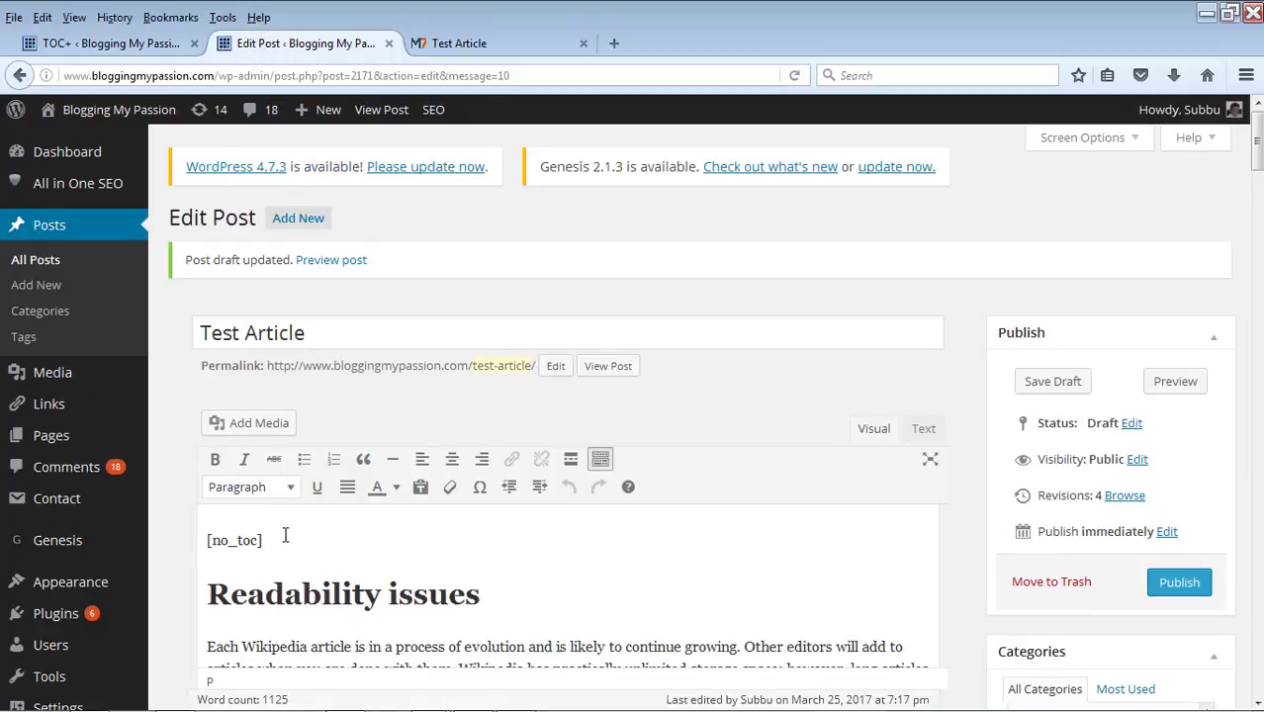
pyautogui.click(499, 49)
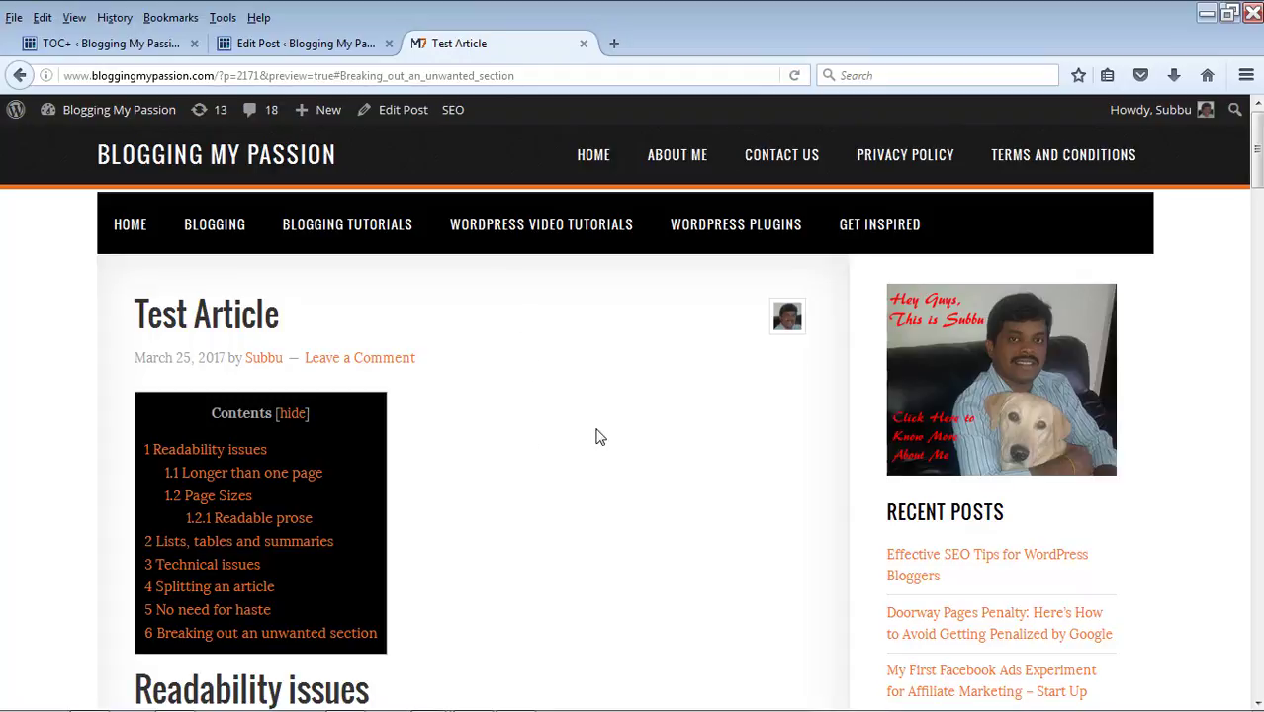
pyautogui.press('F5')
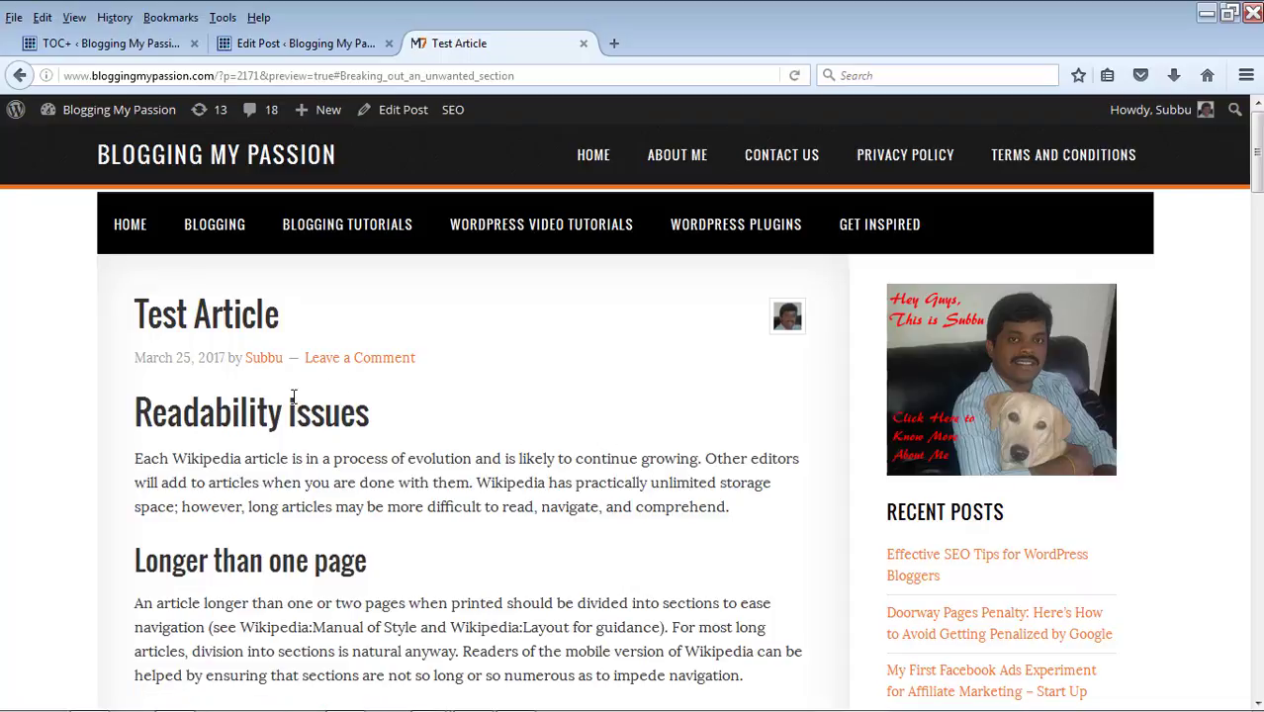
pyautogui.click(289, 44)
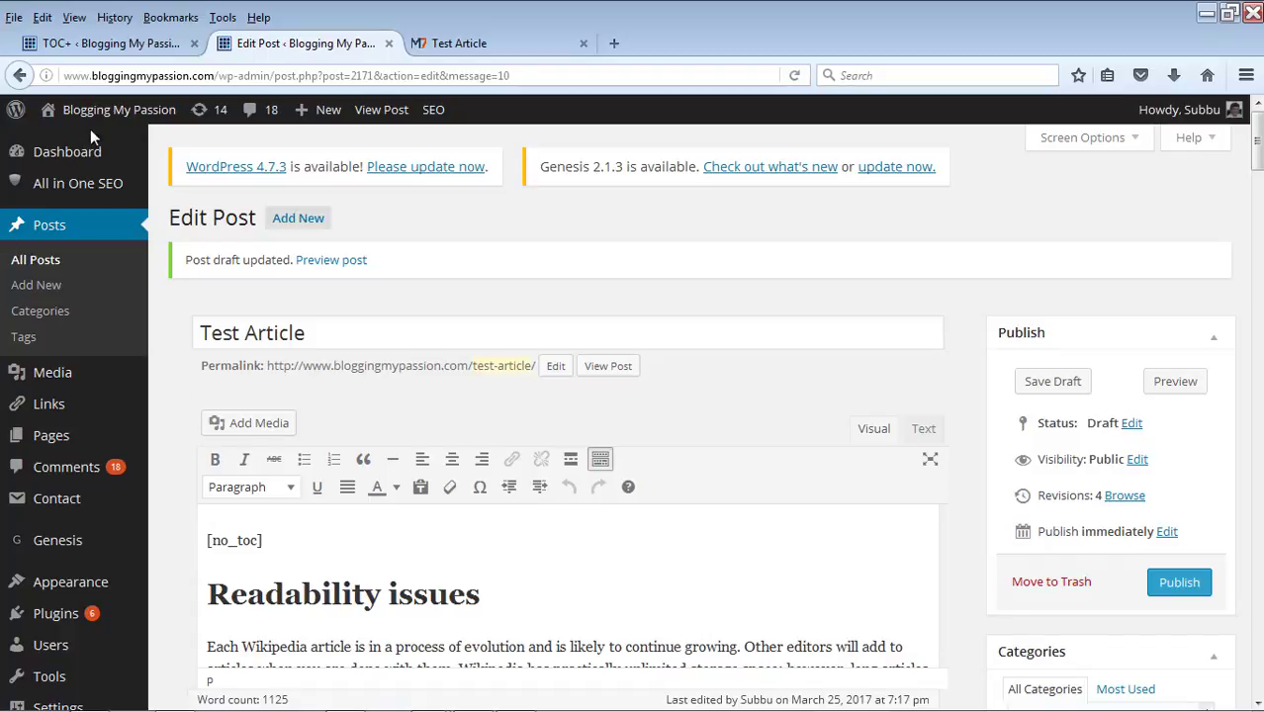
# Turn off auto insertion for the post content type in Table of Contents Plus and save the options
pyautogui.click(92, 46)
pyautogui.click(399, 496)
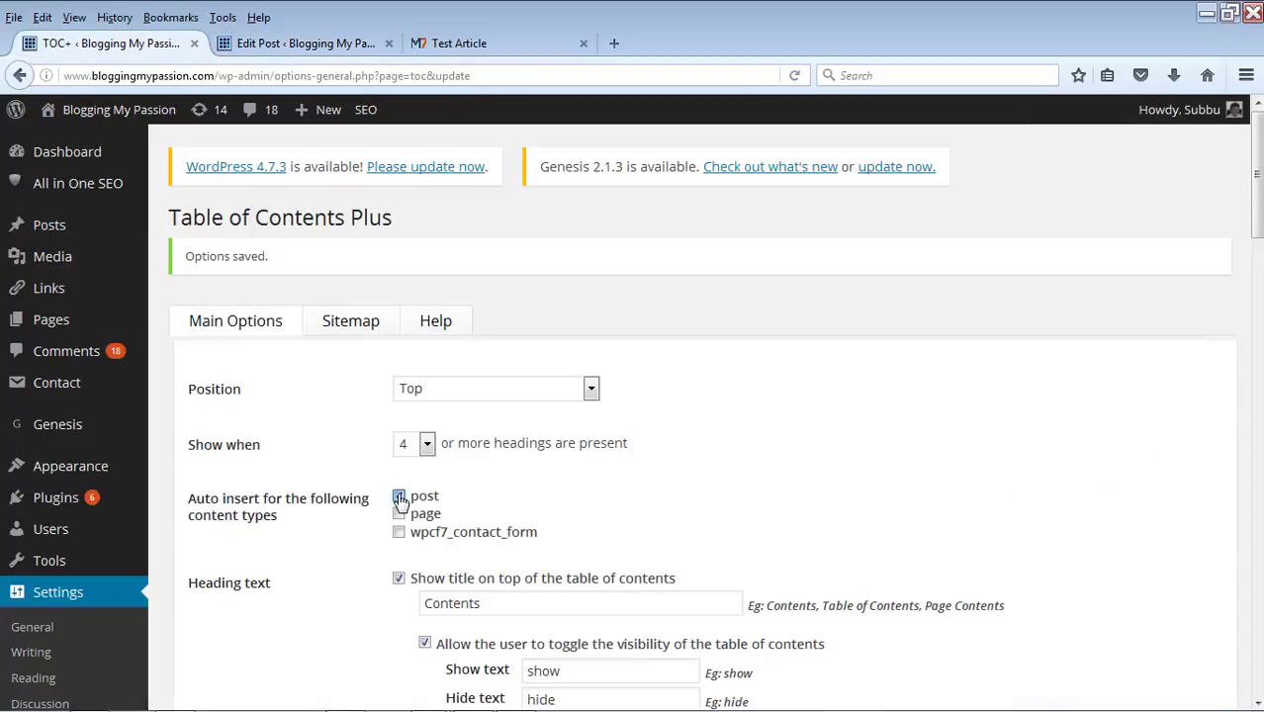
pyautogui.click(399, 496)
pyautogui.moveTo(1257, 184); pyautogui.dragTo(1258, 621)
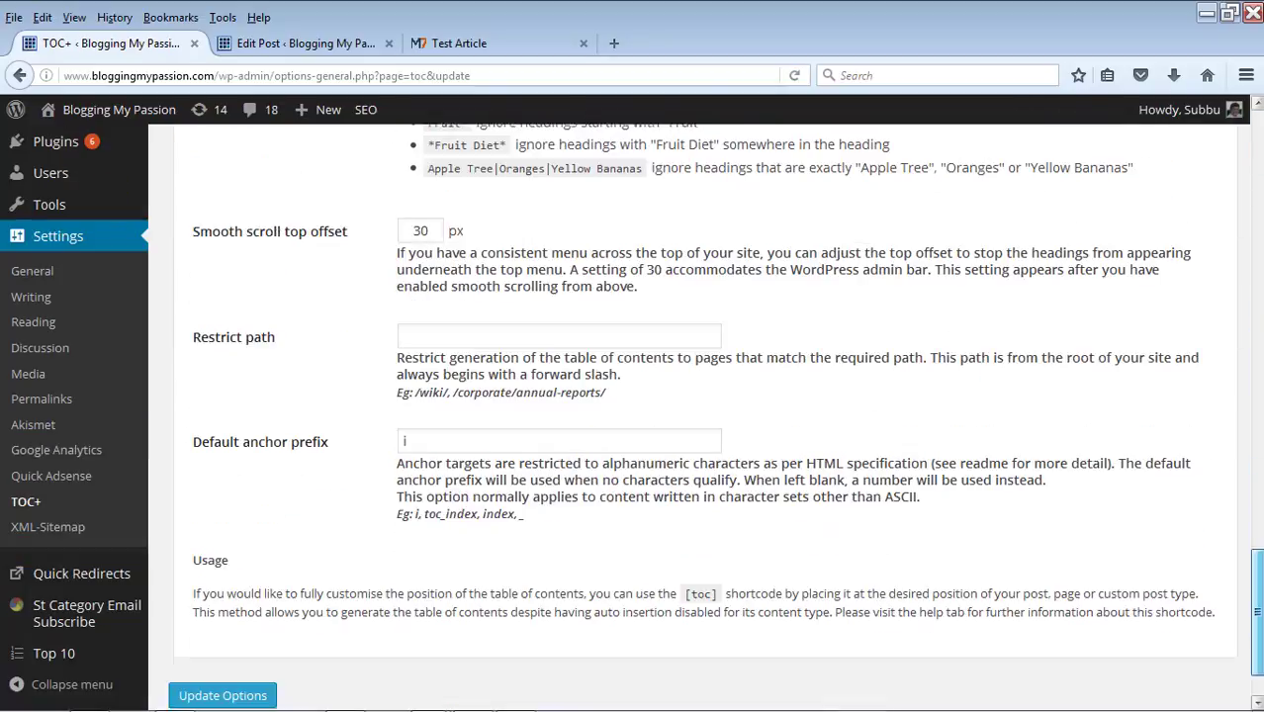
pyautogui.click(216, 689)
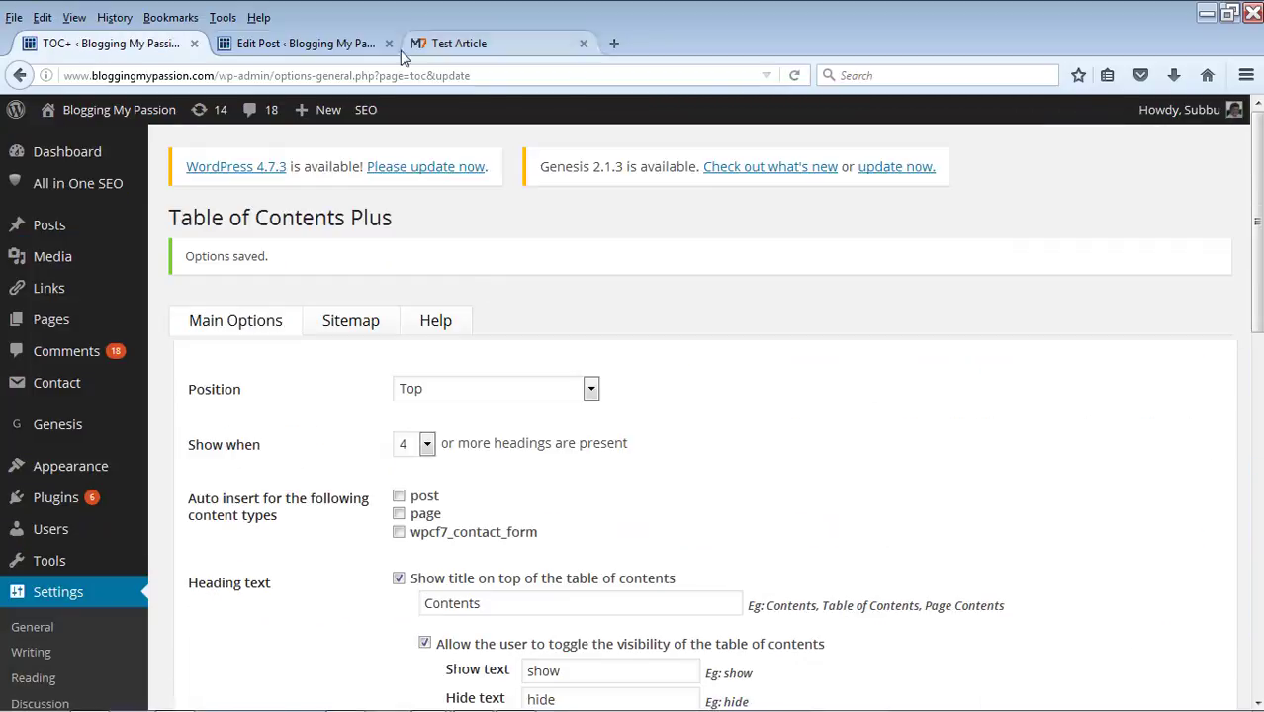
# Delete the [no_toc] shortcode and its empty line above the Readability issues heading in the Test Article post
pyautogui.click(351, 42)
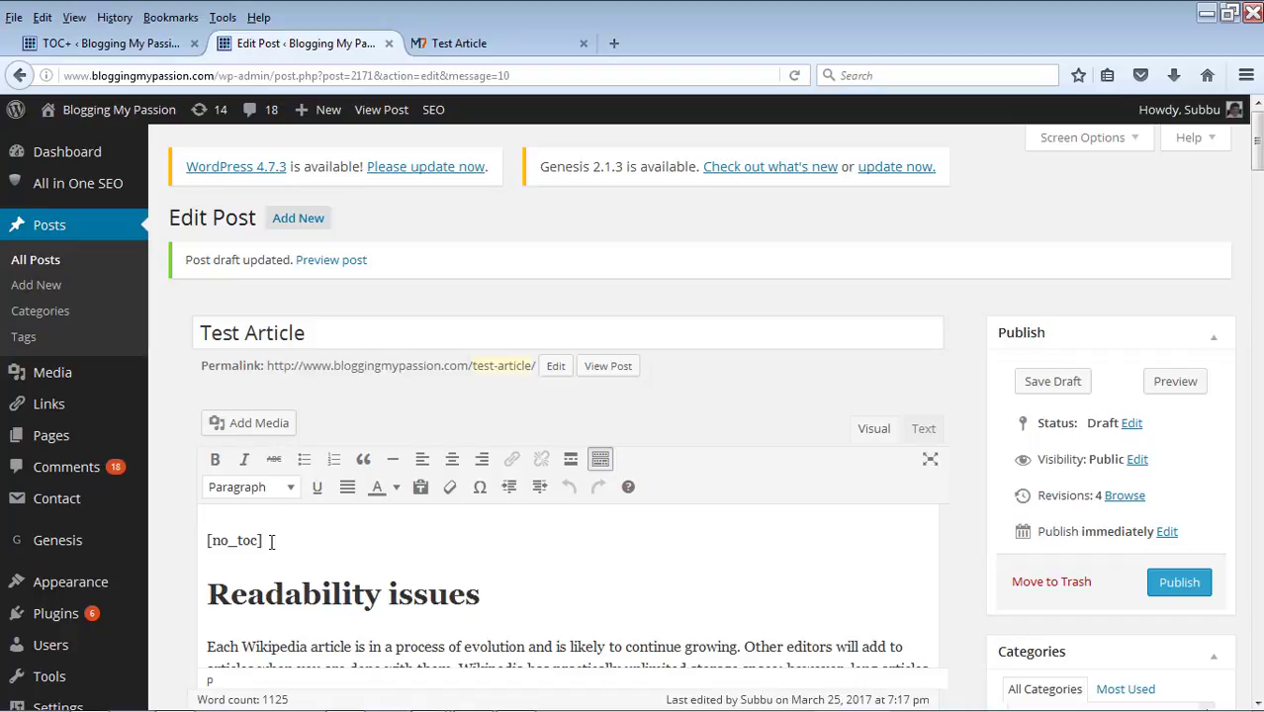
pyautogui.moveTo(261, 540); pyautogui.dragTo(178, 538)
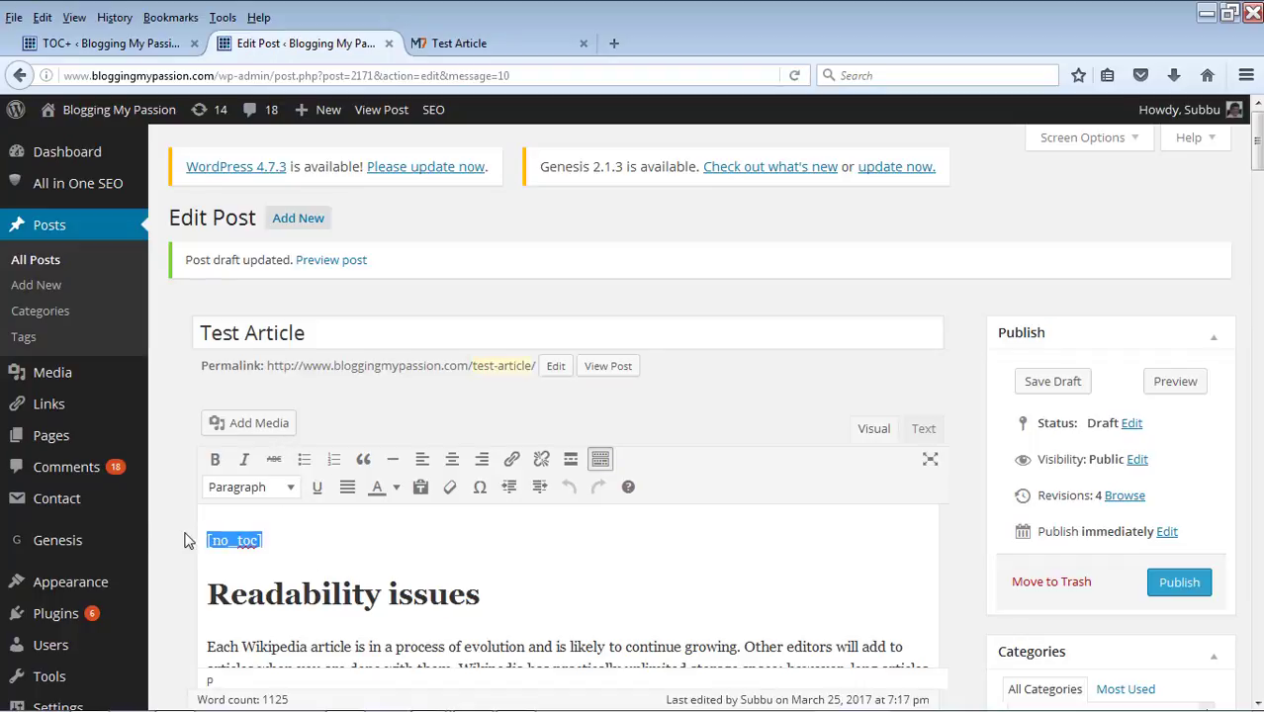
pyautogui.press('Delete')
pyautogui.press('Delete')
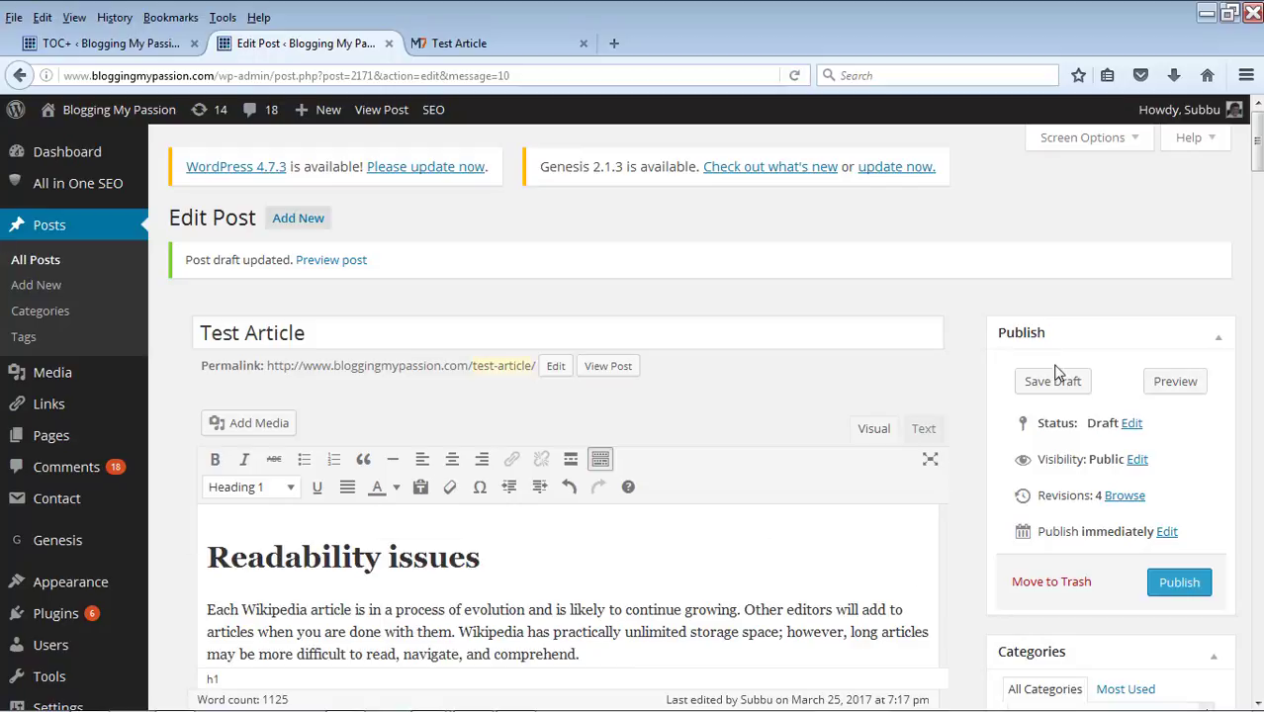
# Save the Test Article draft and check its preview without the [no_toc] shortcode
pyautogui.click(1055, 381)
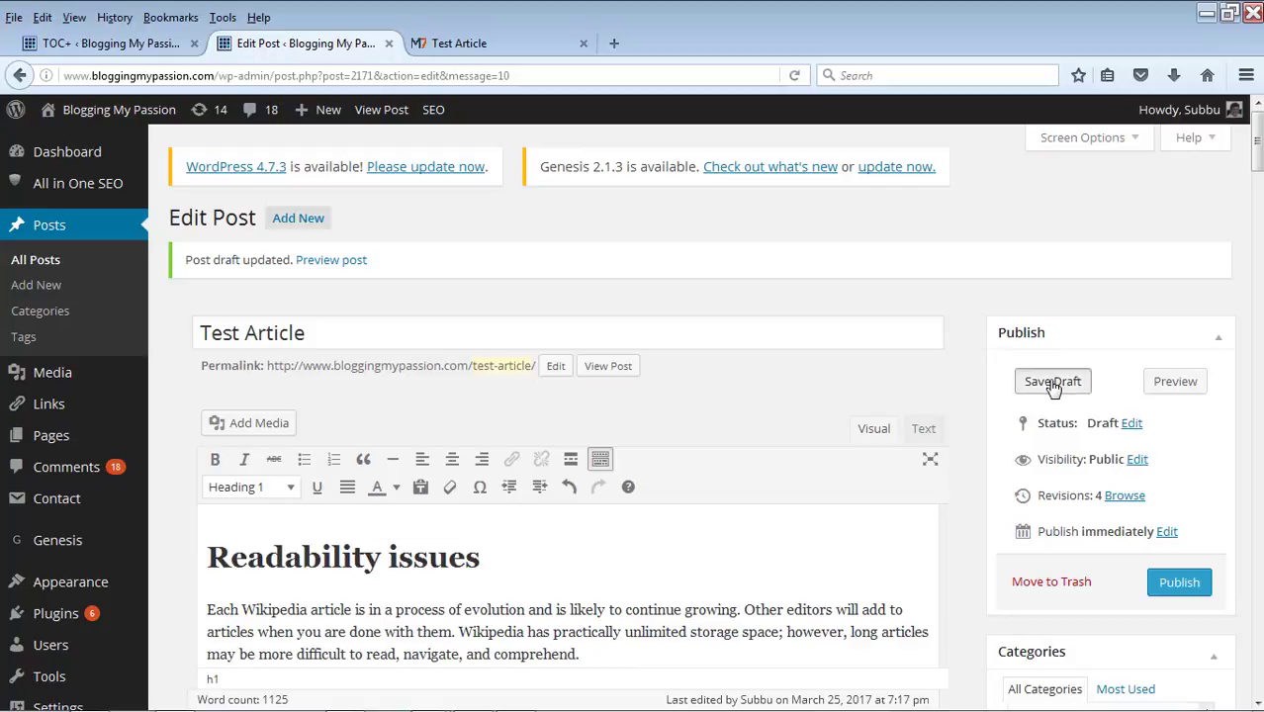
pyautogui.click(505, 40)
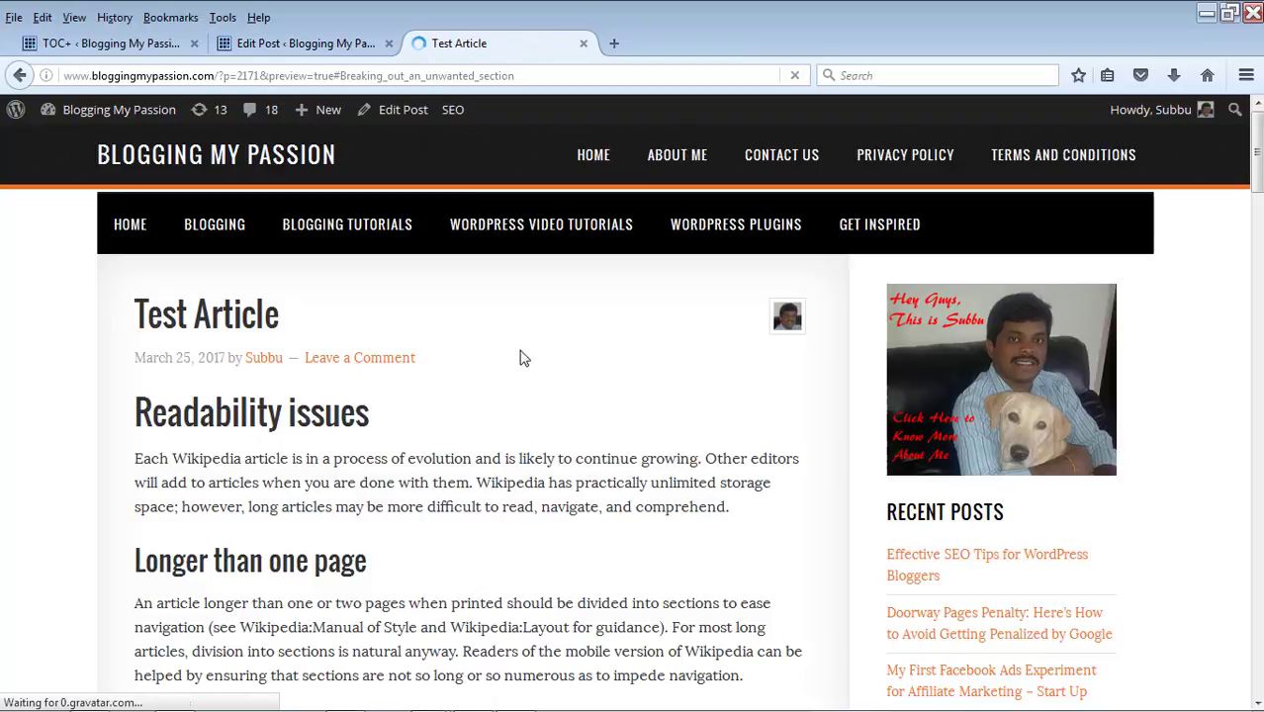
# Add the shortcode [toc] as a Paragraph line above the Readability issues heading in the Test Article post
pyautogui.click(286, 44)
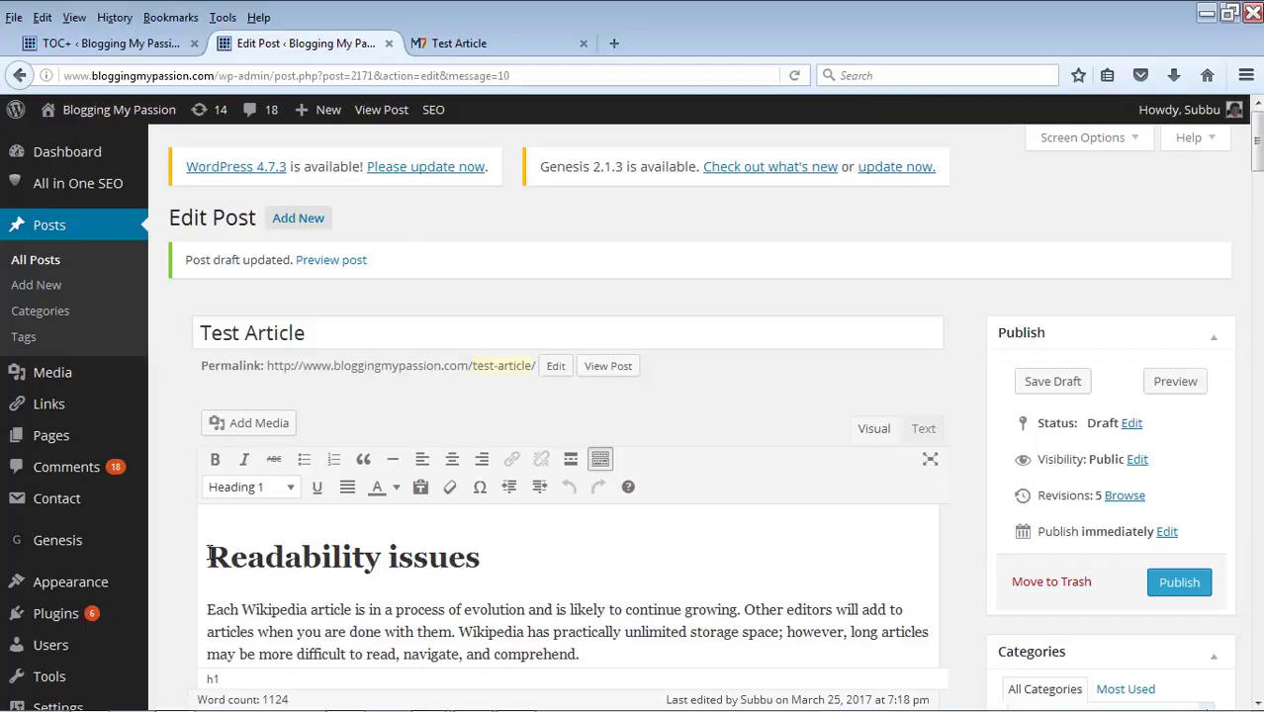
pyautogui.click(490, 560)
pyautogui.press('Home')
pyautogui.press('Return')
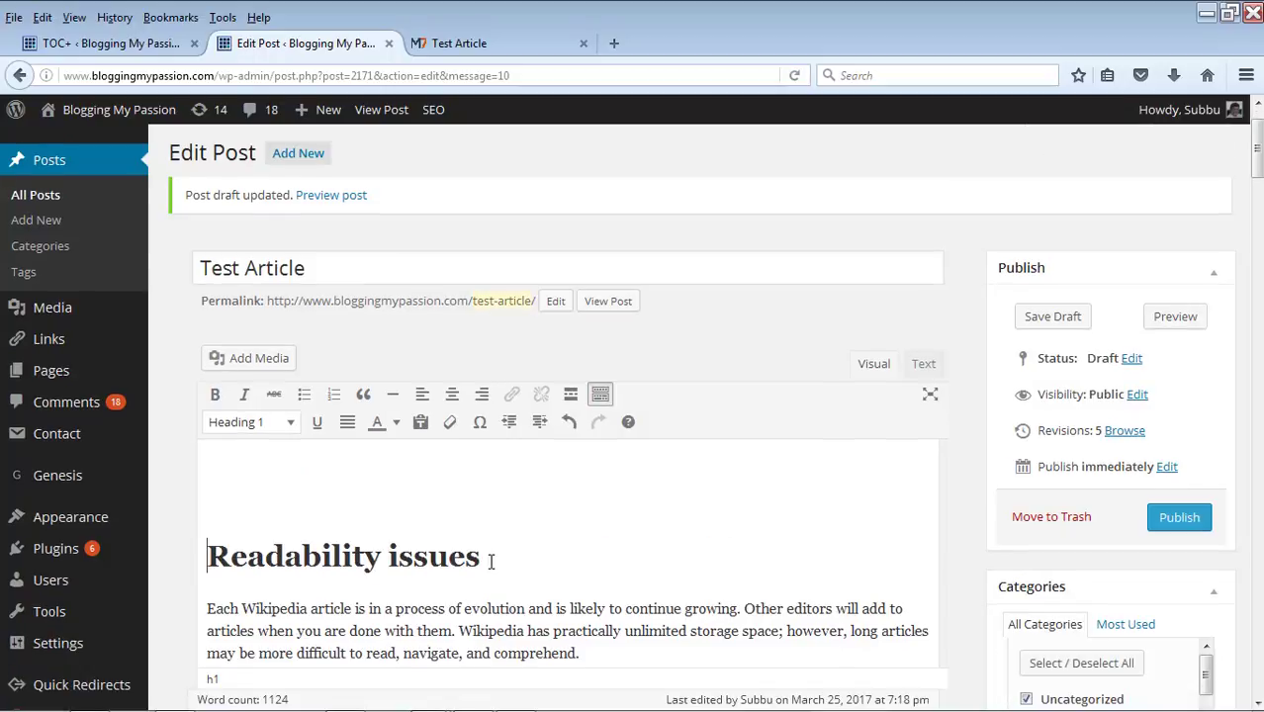
pyautogui.write('[toc]')
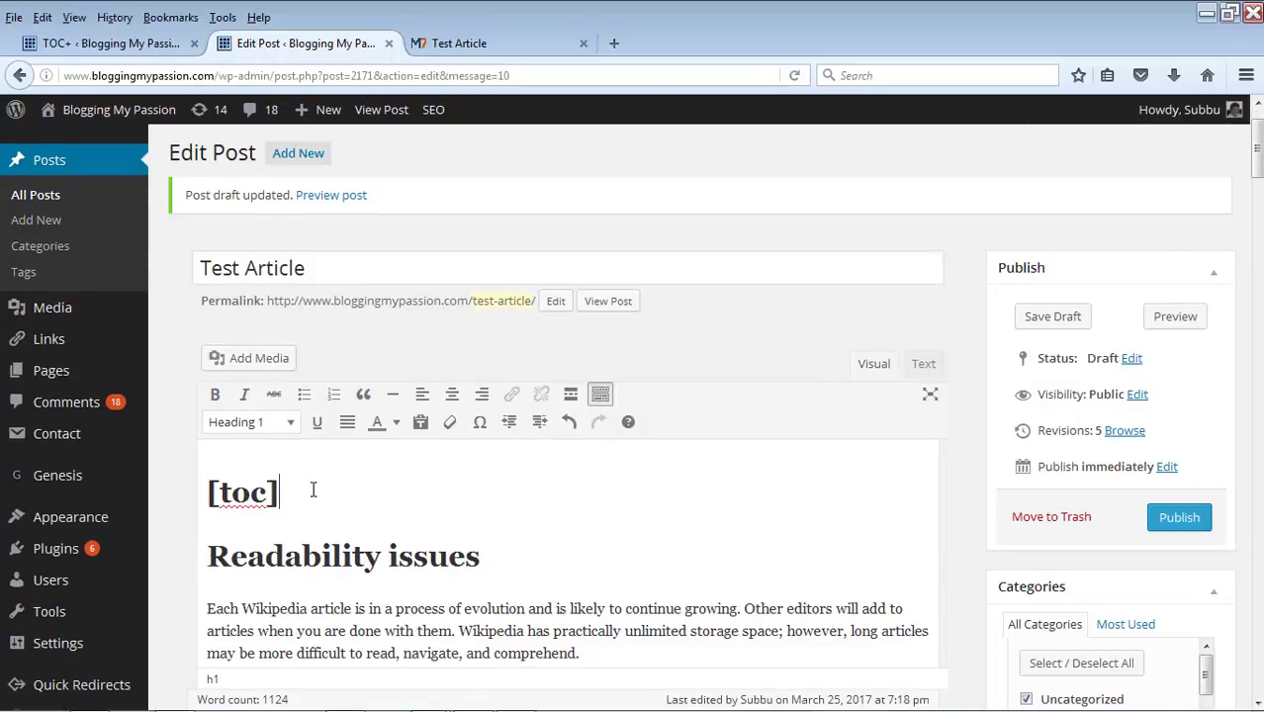
pyautogui.moveTo(291, 492); pyautogui.dragTo(208, 492)
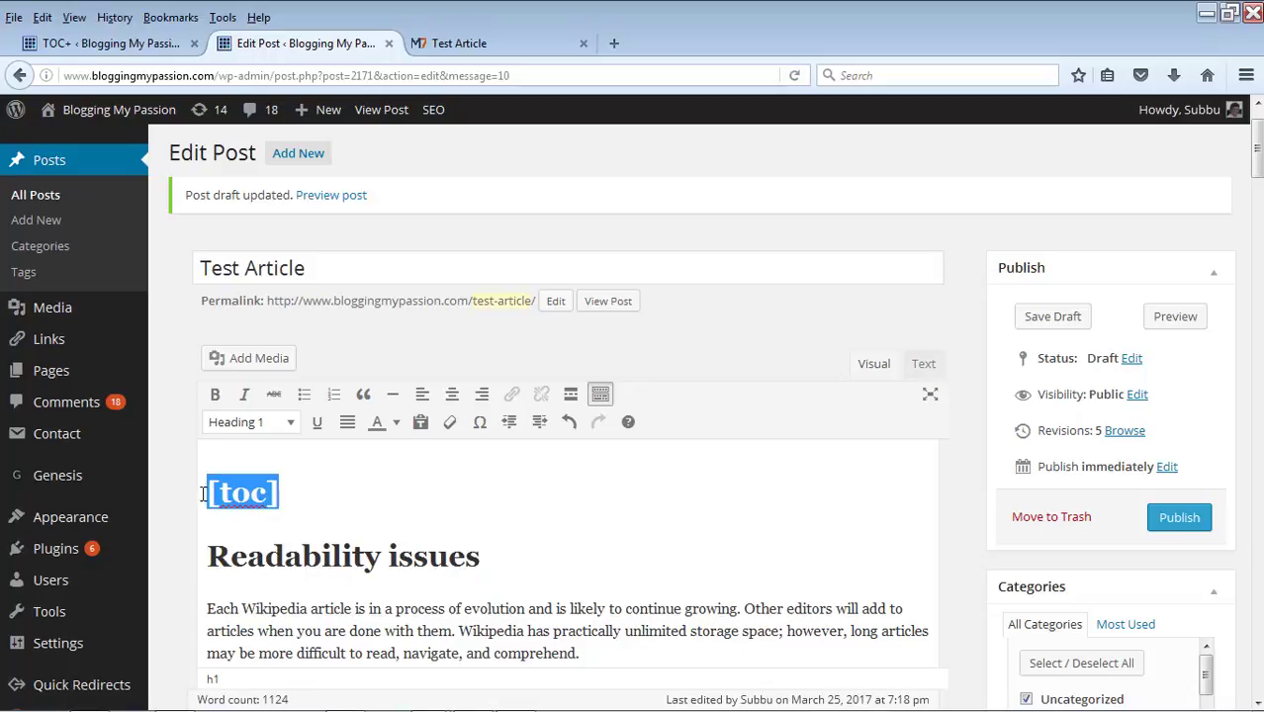
pyautogui.click(290, 422)
pyautogui.click(267, 146)
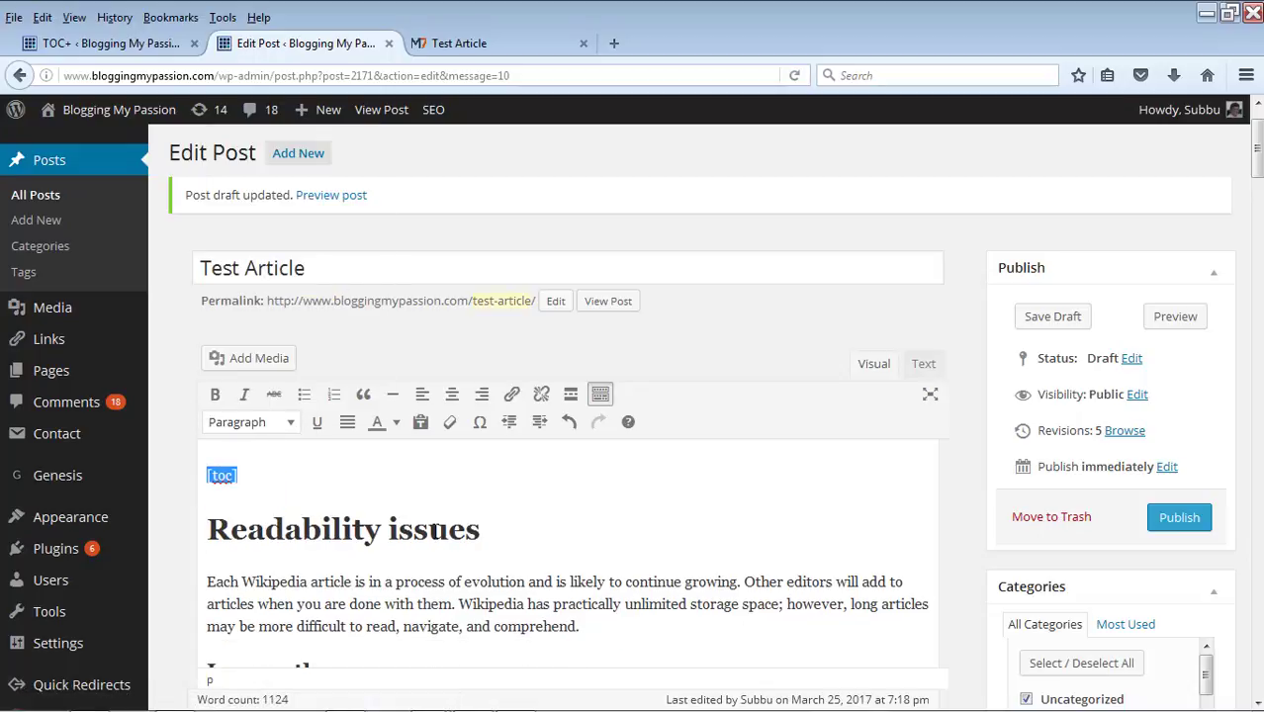
pyautogui.click(237, 476)
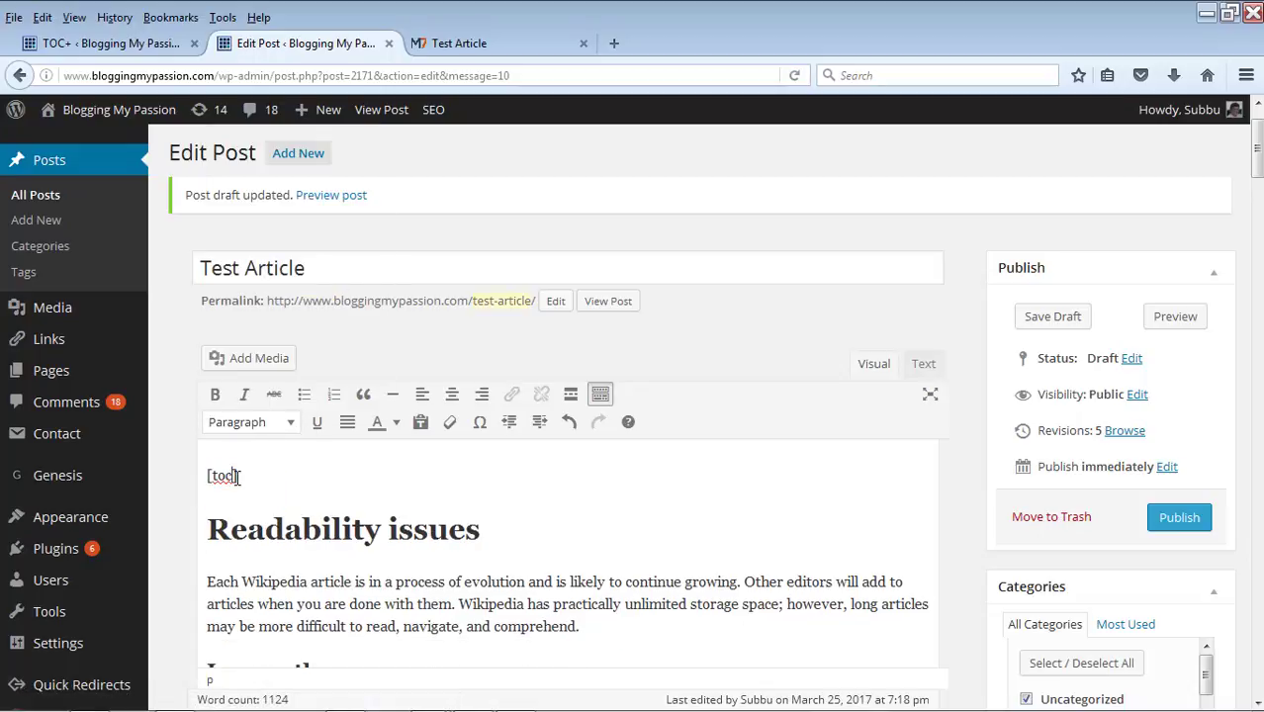
# Save the draft with the [toc] shortcode and refresh the Test Article preview to check the table of contents
pyautogui.click(1059, 315)
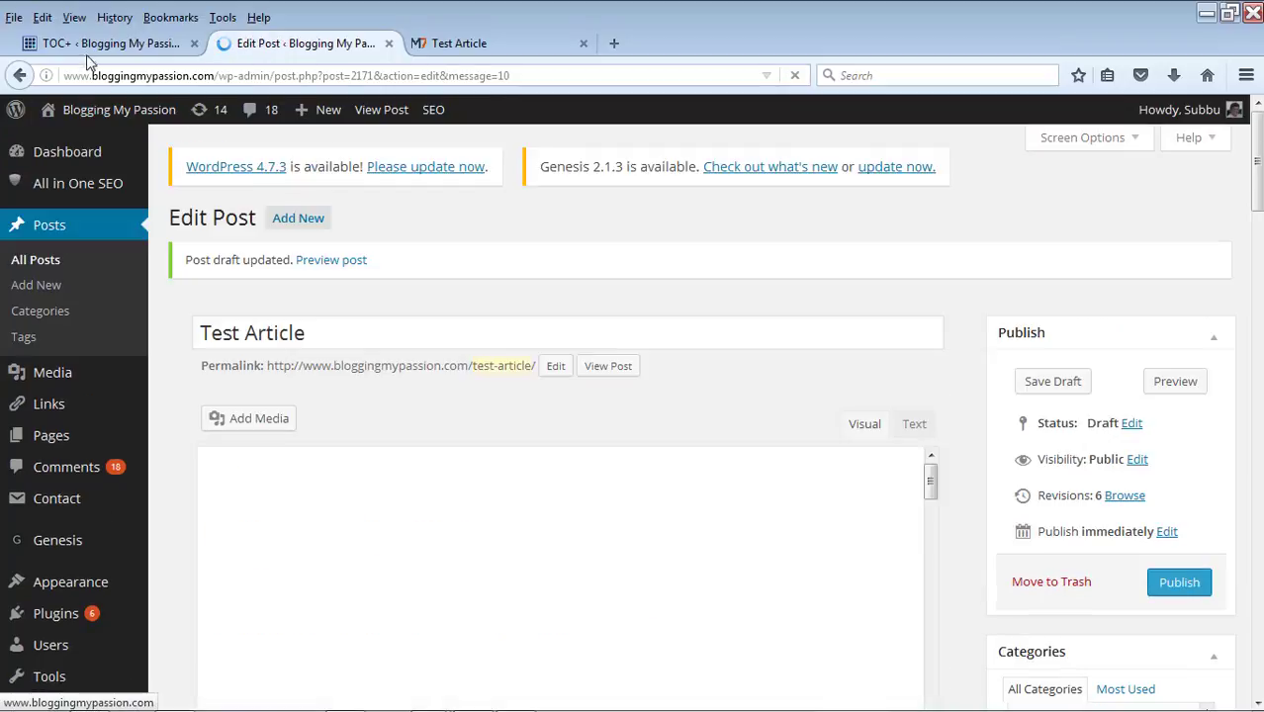
pyautogui.click(87, 49)
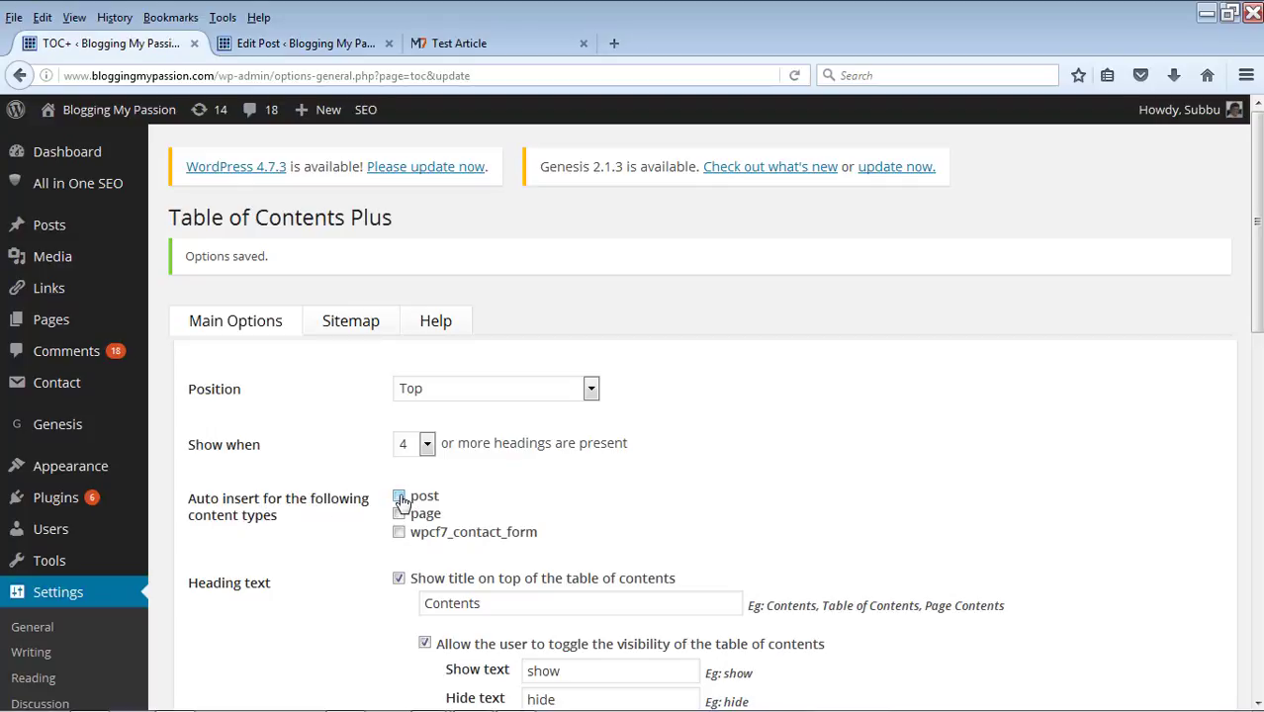
pyautogui.click(306, 44)
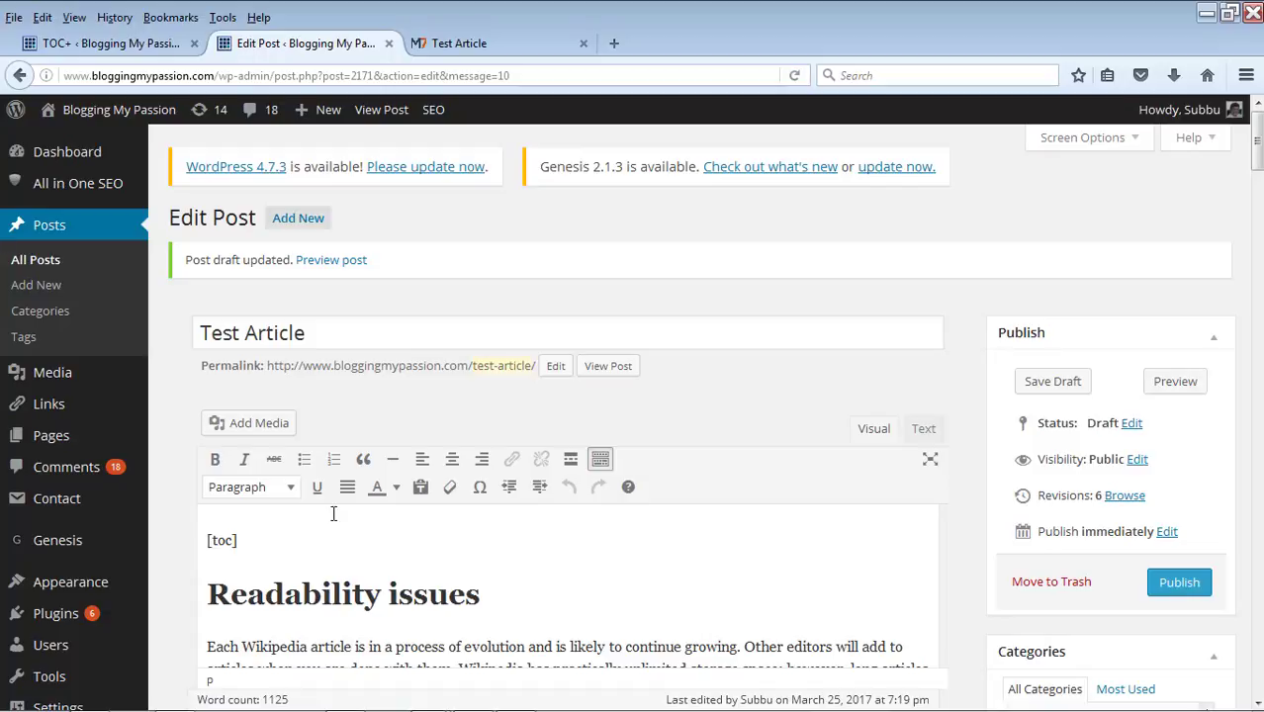
pyautogui.click(1066, 386)
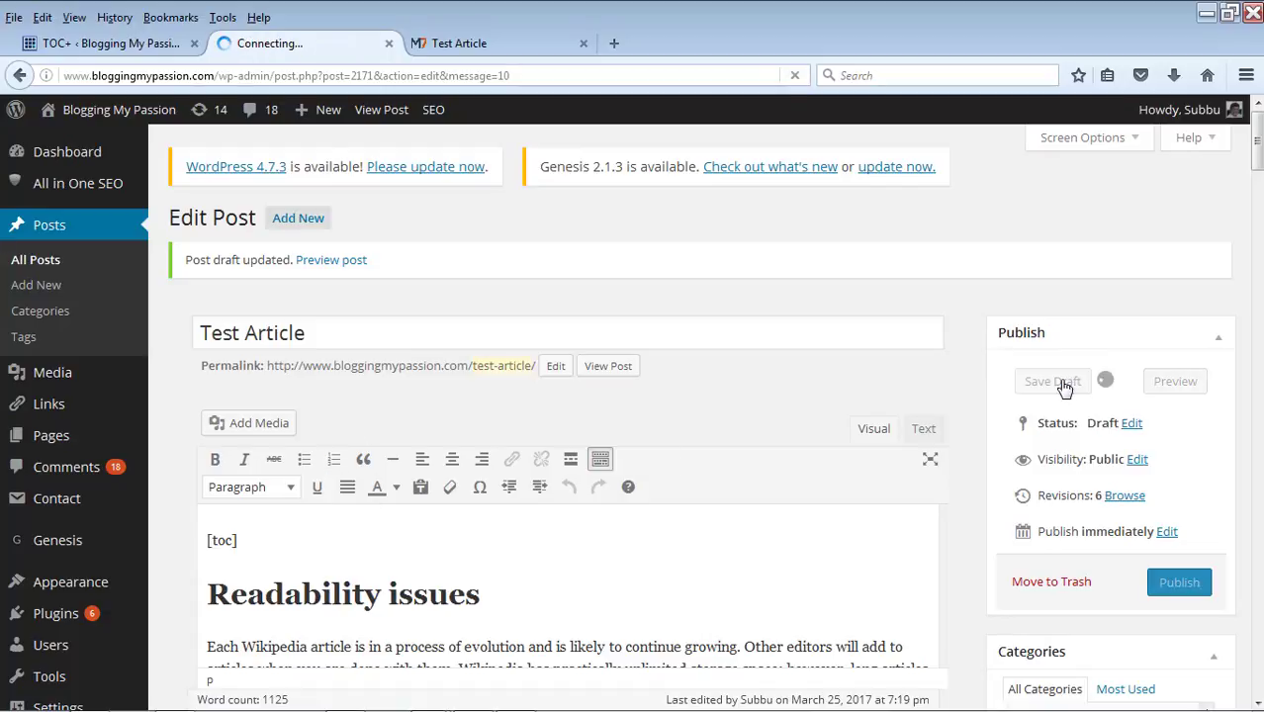
pyautogui.click(494, 46)
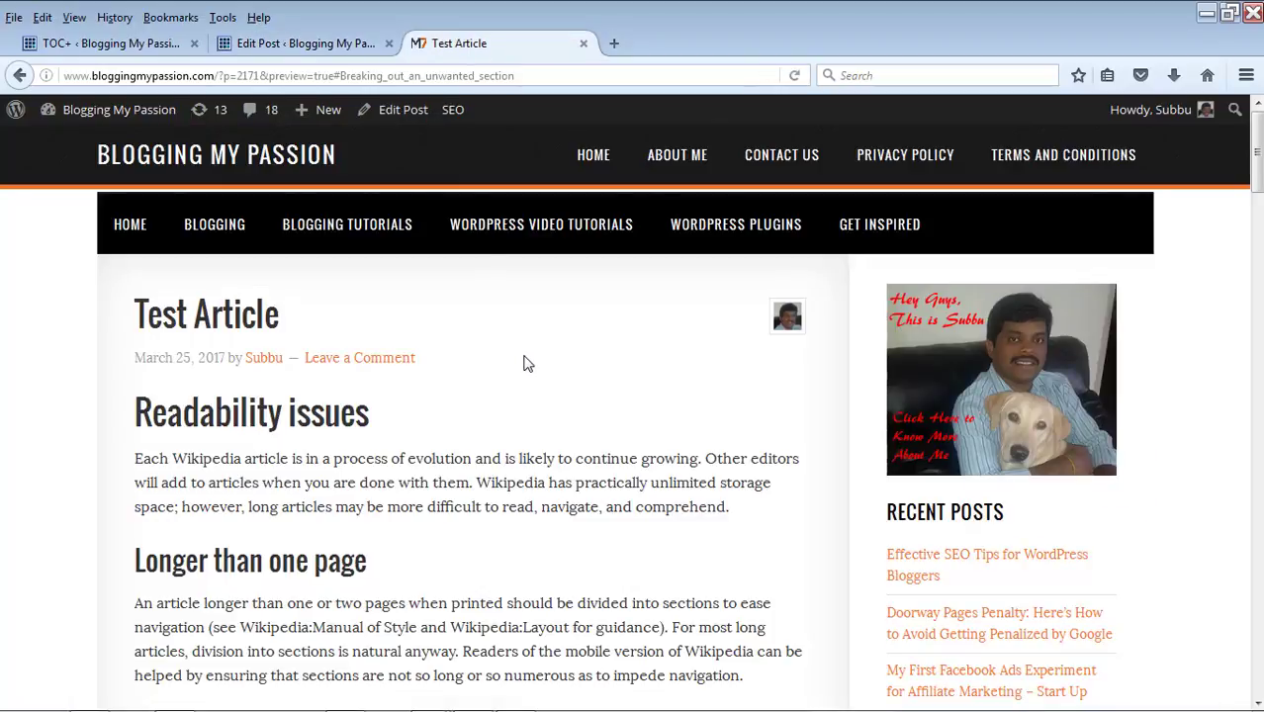
pyautogui.press('F5')
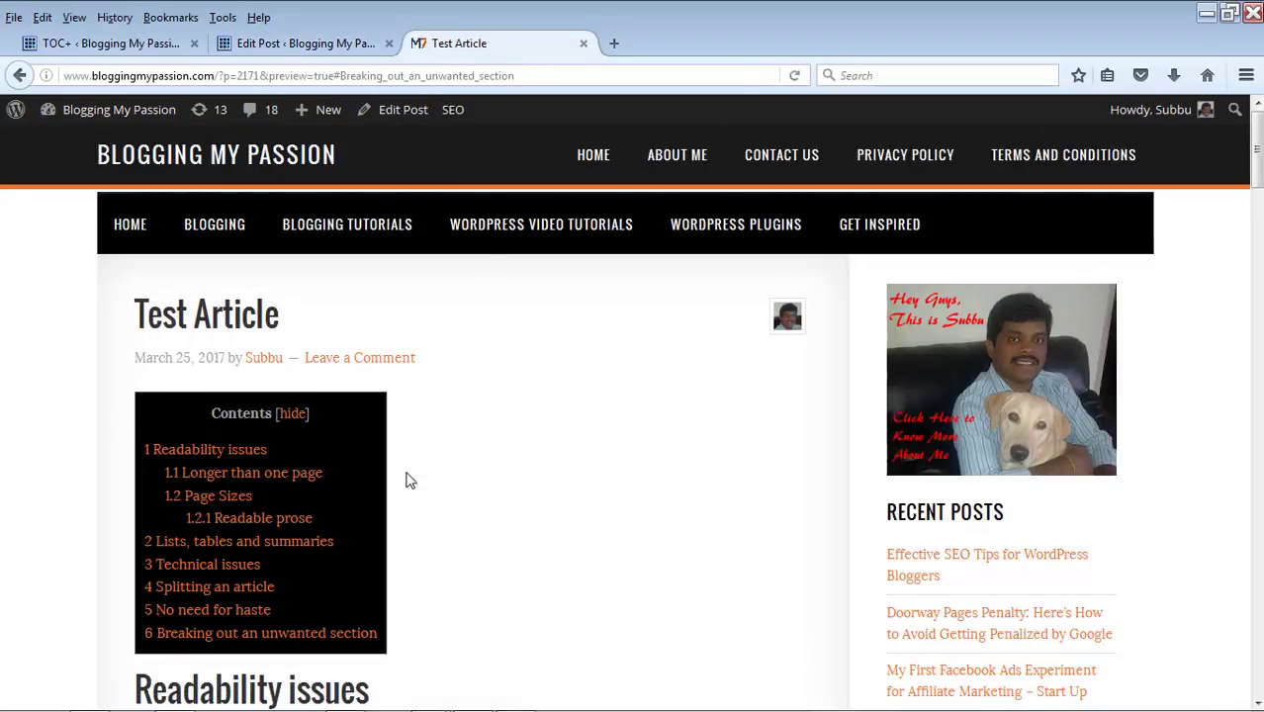
# Compare the [toc] shortcode in the post with the auto insert and heading text settings and the previewed table of contents
pyautogui.click(296, 42)
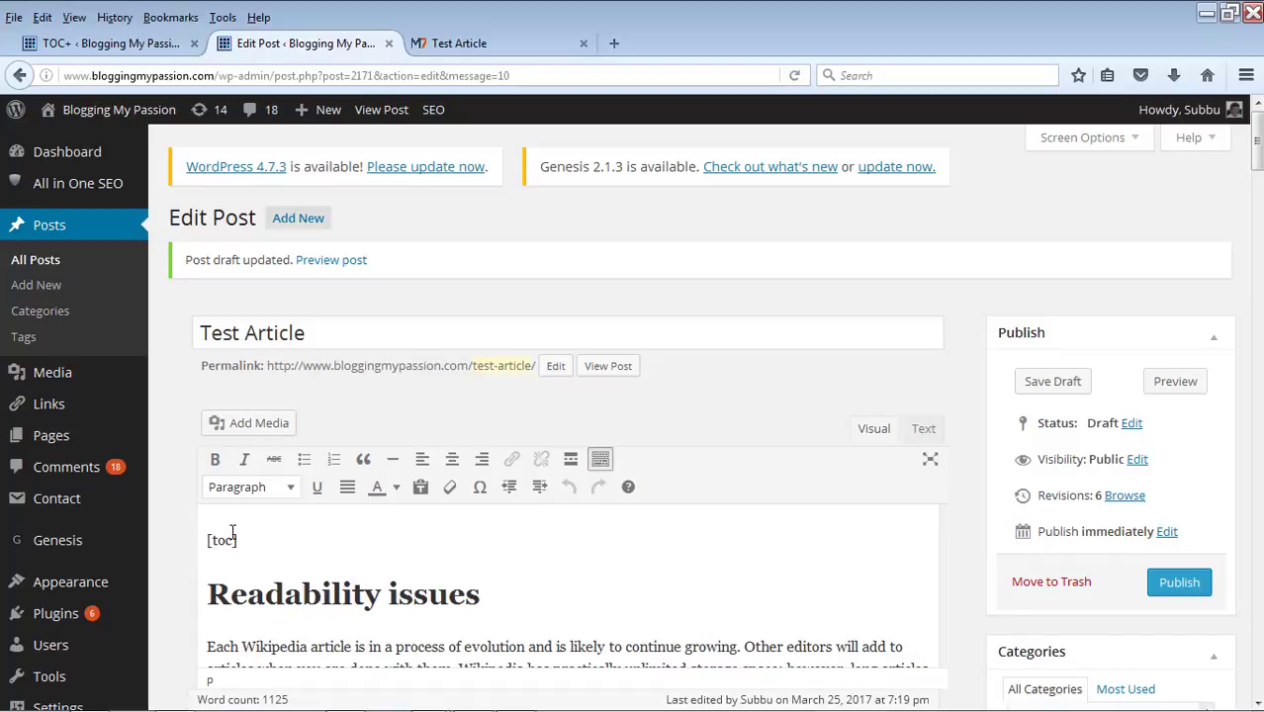
pyautogui.click(132, 44)
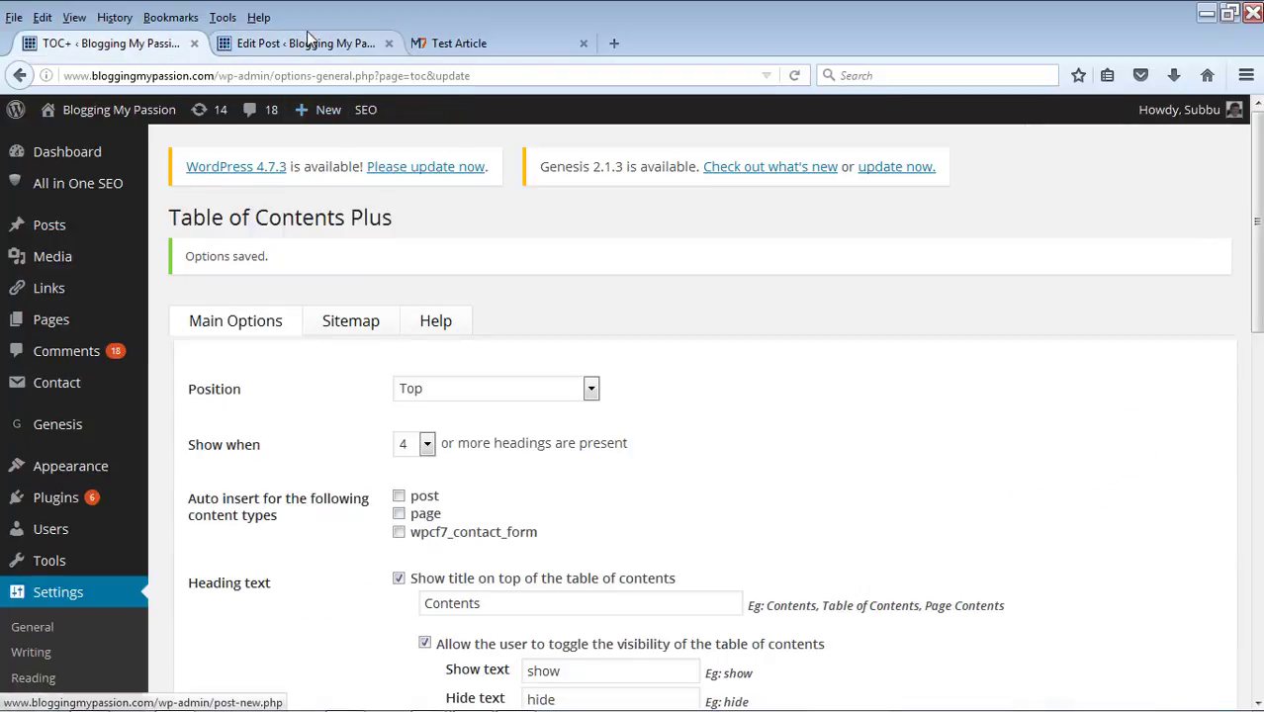
pyautogui.click(433, 44)
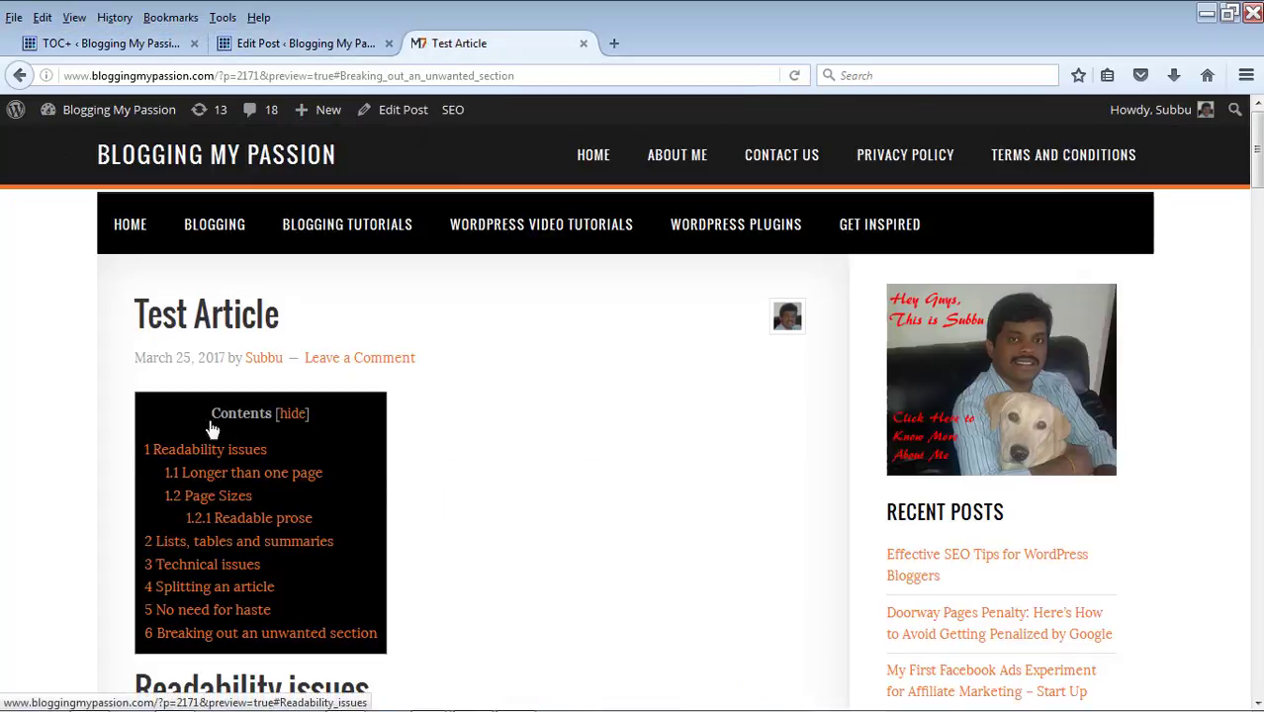
pyautogui.click(111, 43)
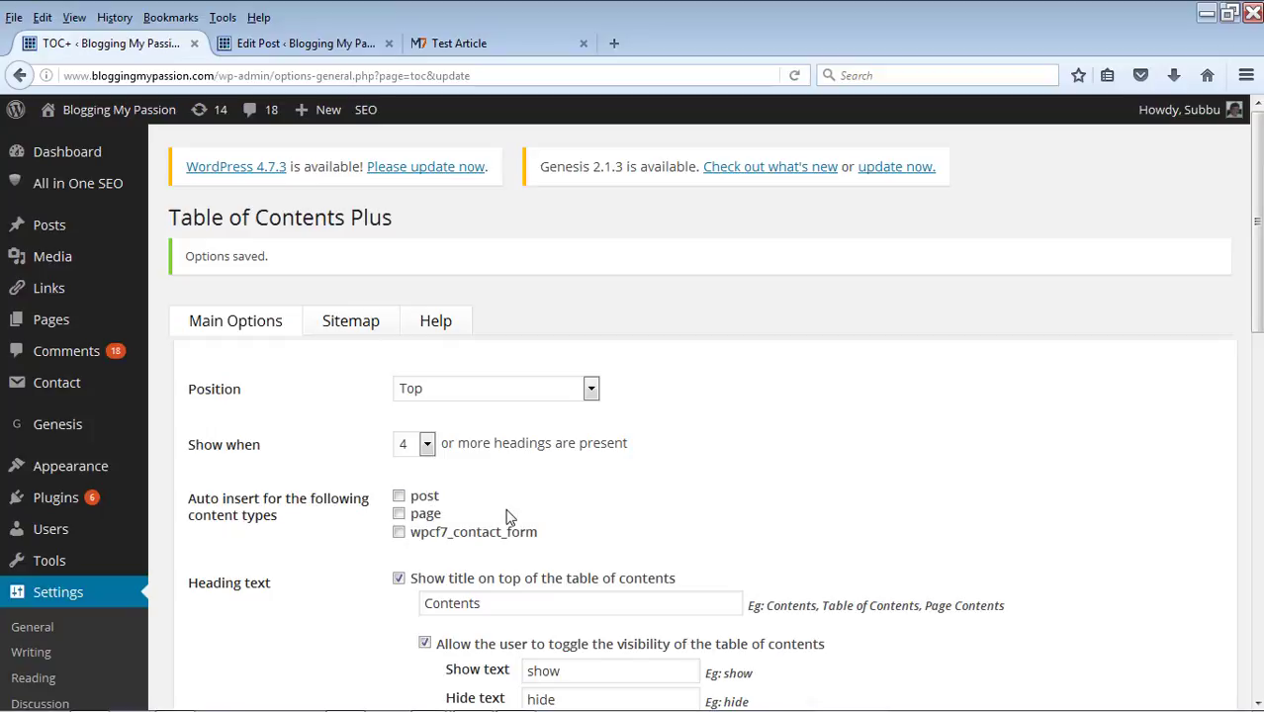
pyautogui.moveTo(1258, 282); pyautogui.dragTo(1258, 423)
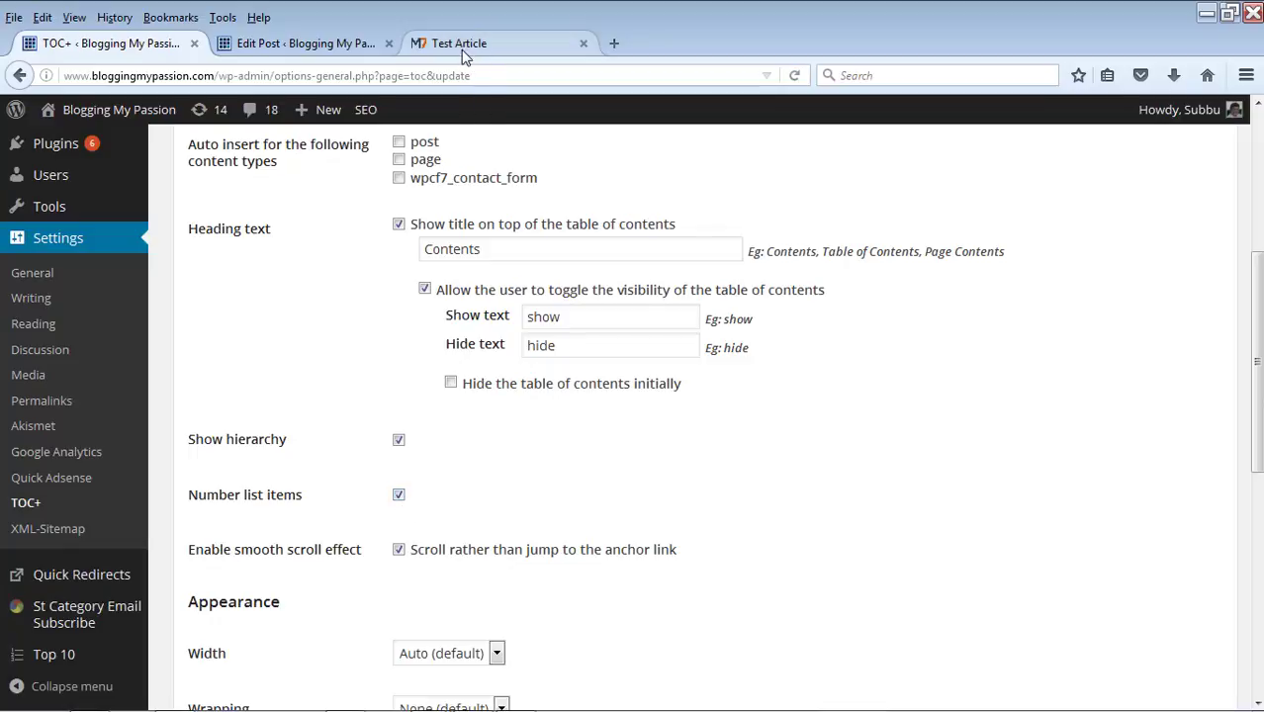
pyautogui.click(307, 49)
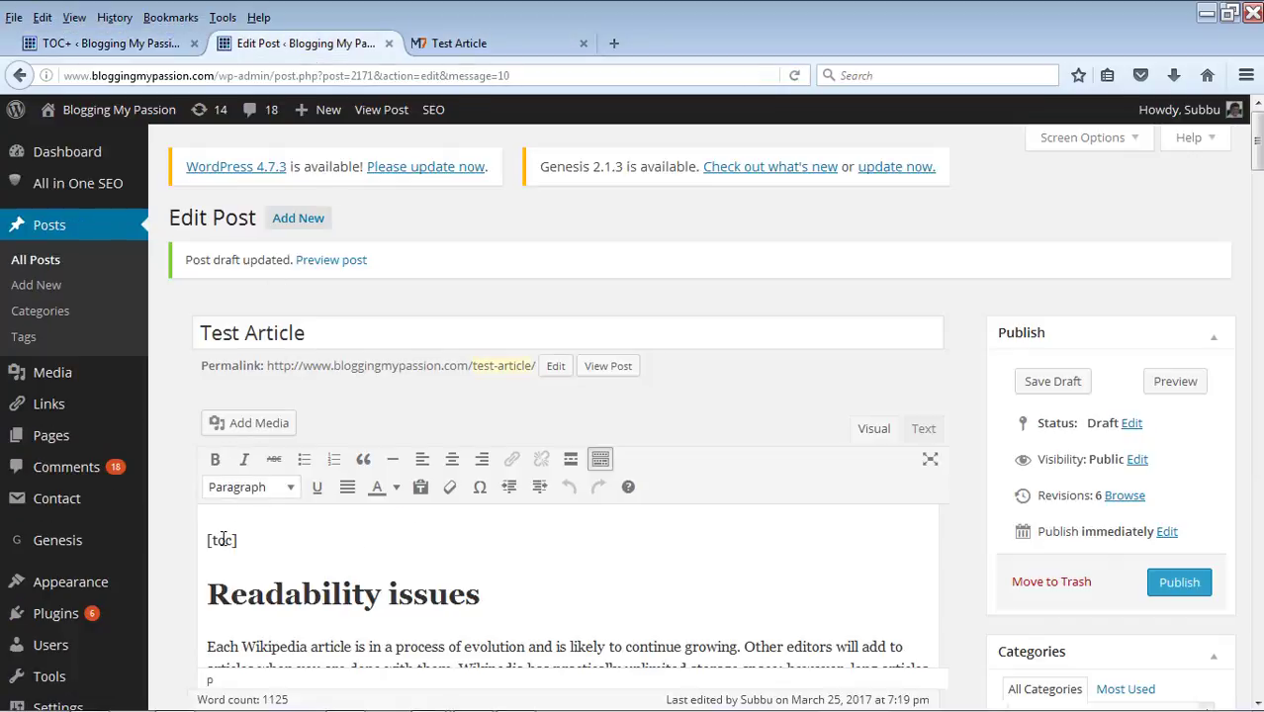
pyautogui.click(454, 45)
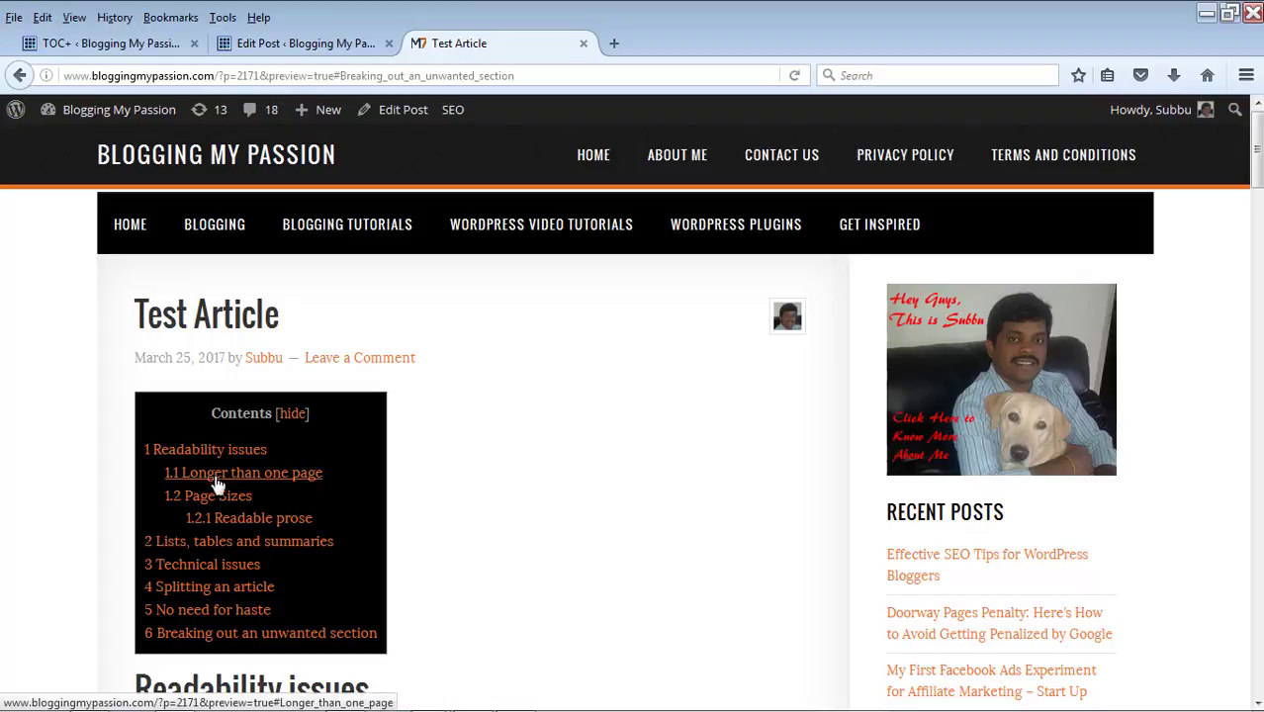
pyautogui.click(136, 44)
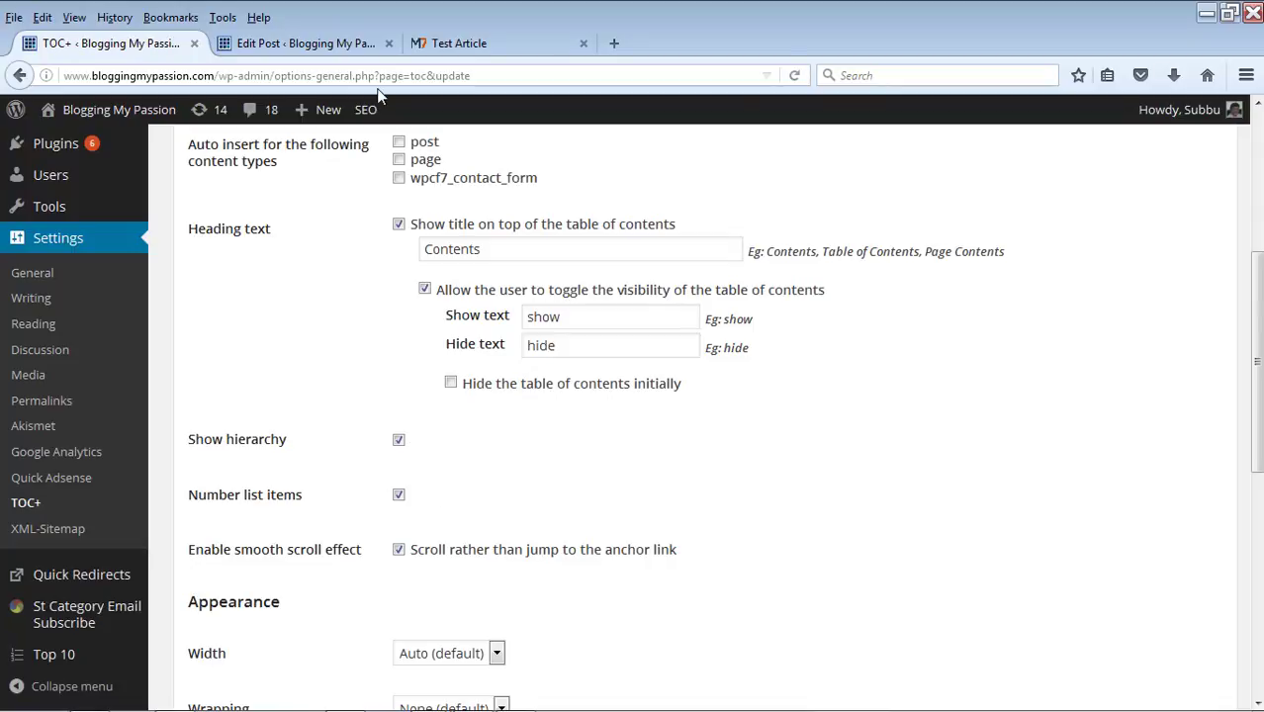
# Extend the shortcode above the Readability issues heading to [toc label="Contents for Test Article"]
pyautogui.click(315, 44)
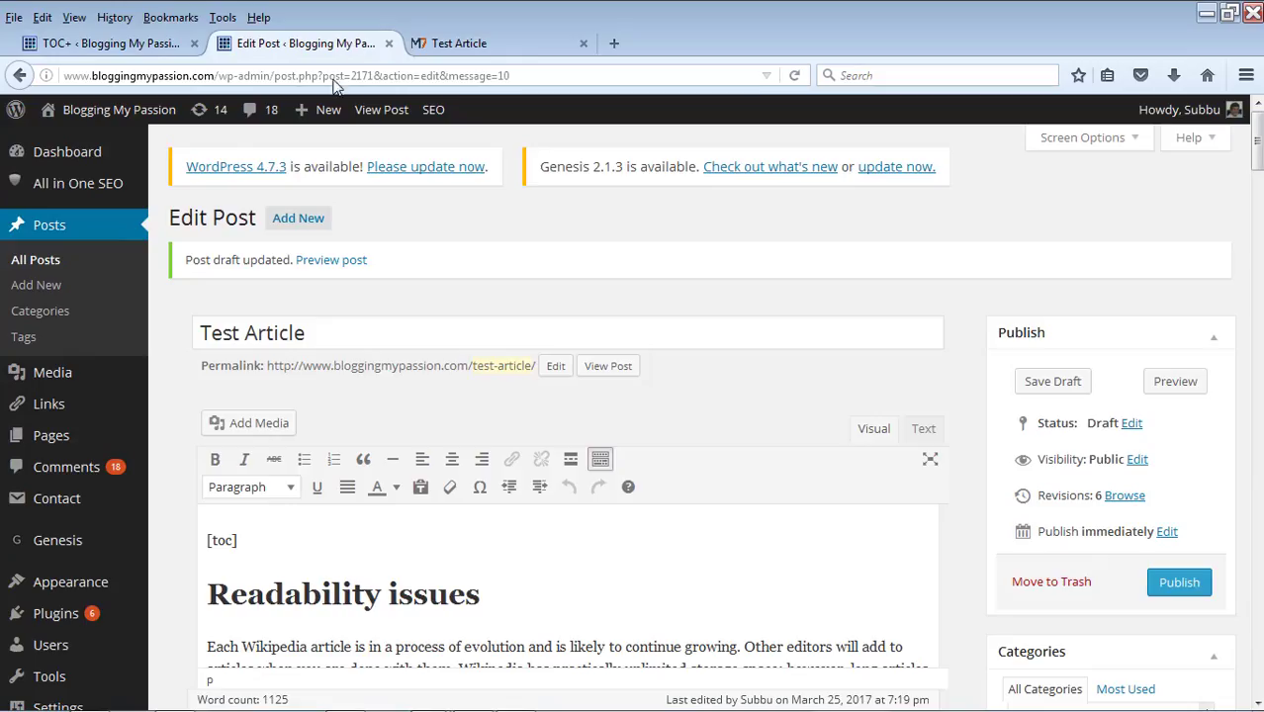
pyautogui.click(234, 541)
pyautogui.write('label')
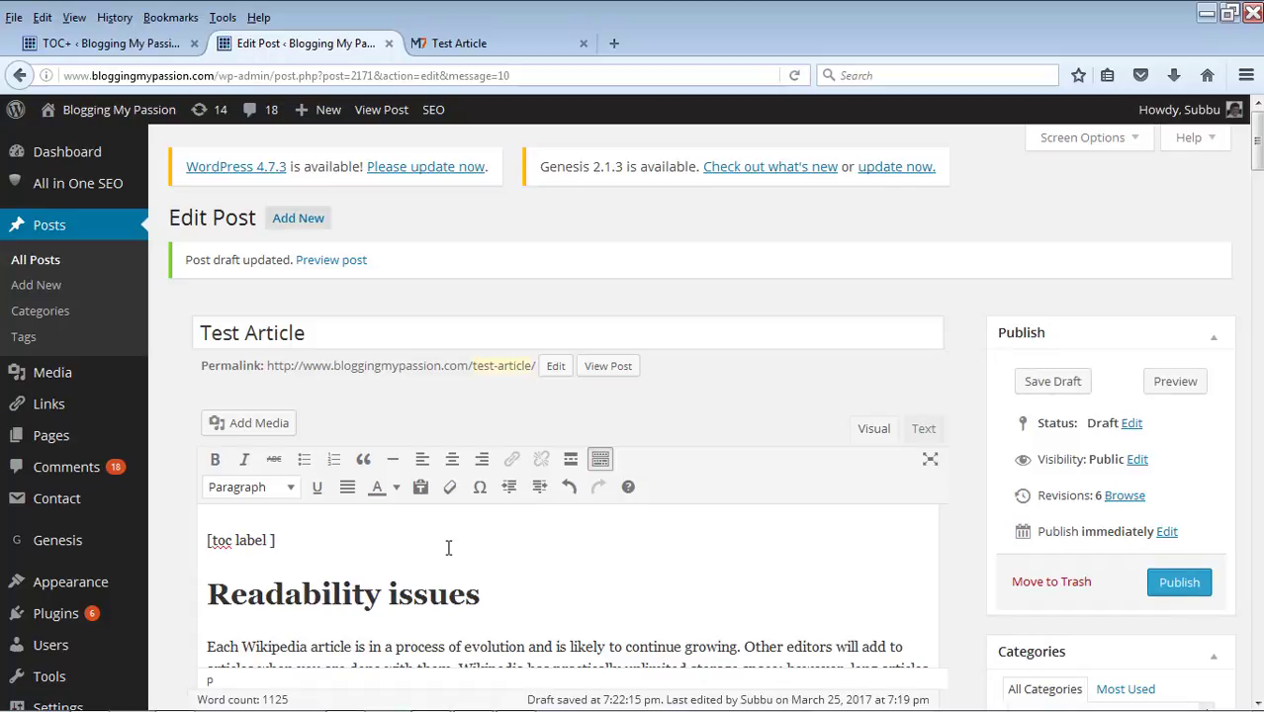
pyautogui.write(' ="')
pyautogui.click(475, 45)
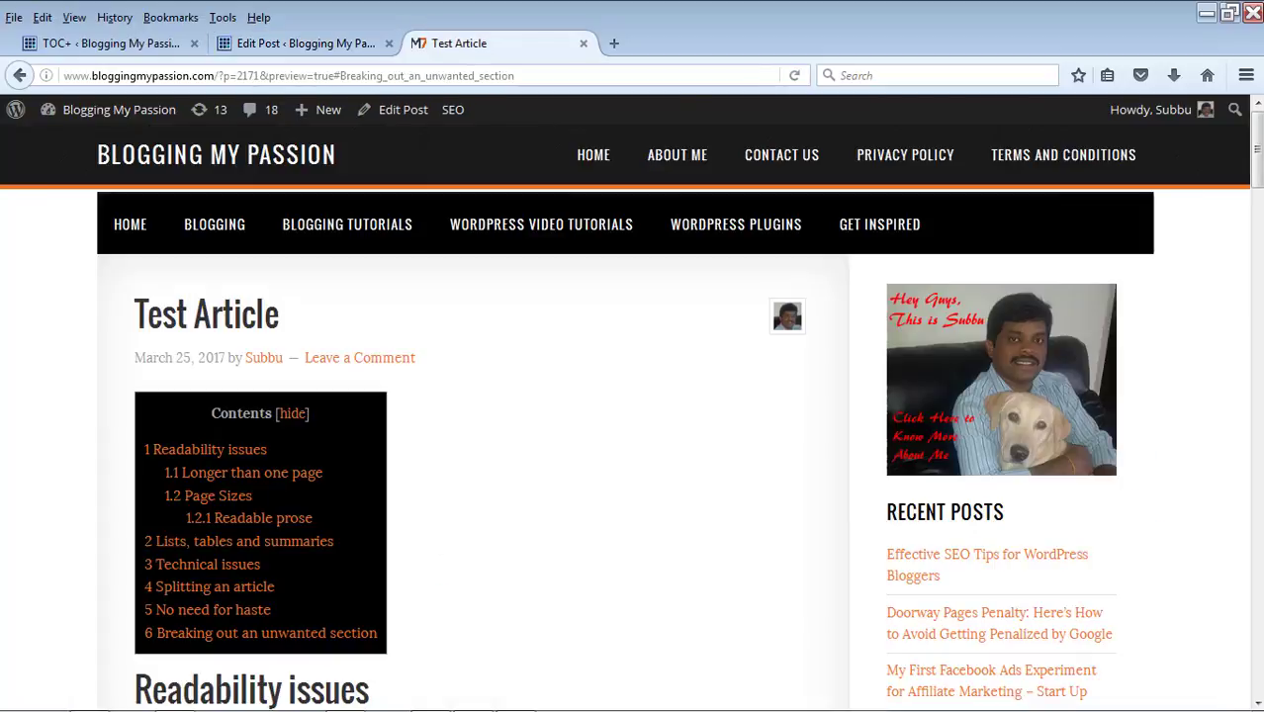
pyautogui.click(302, 43)
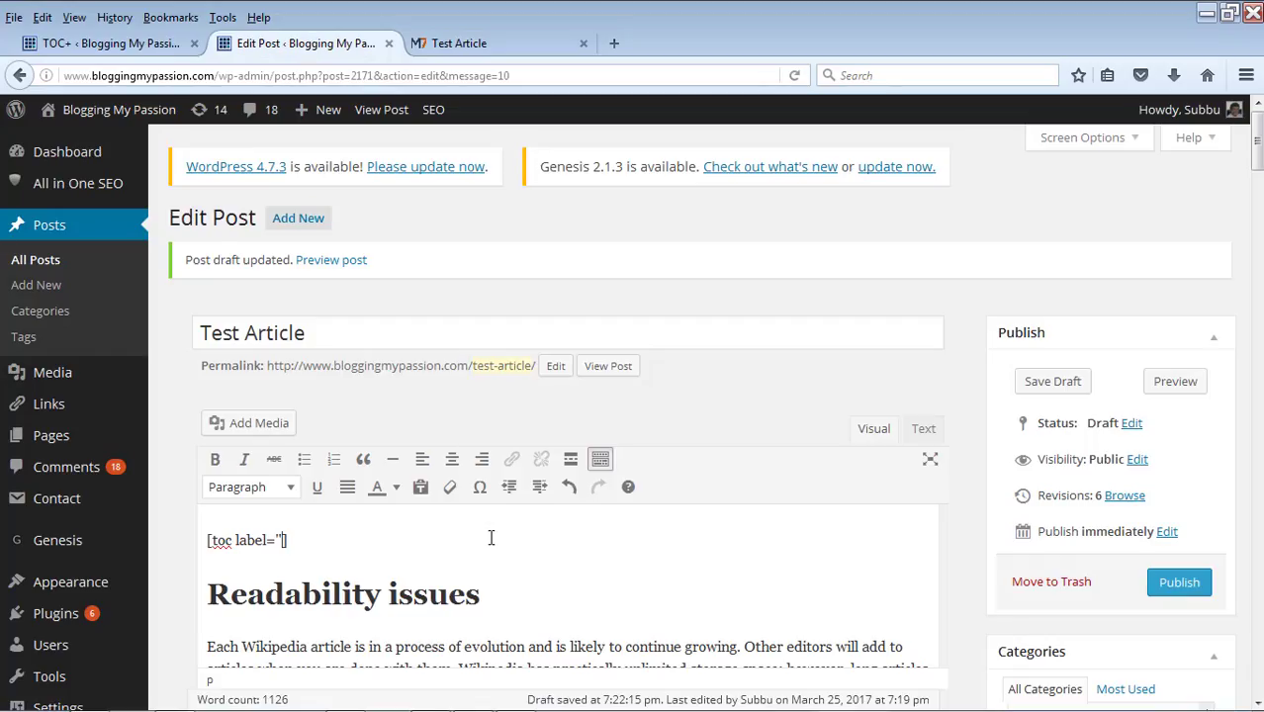
pyautogui.write('Contents for ')
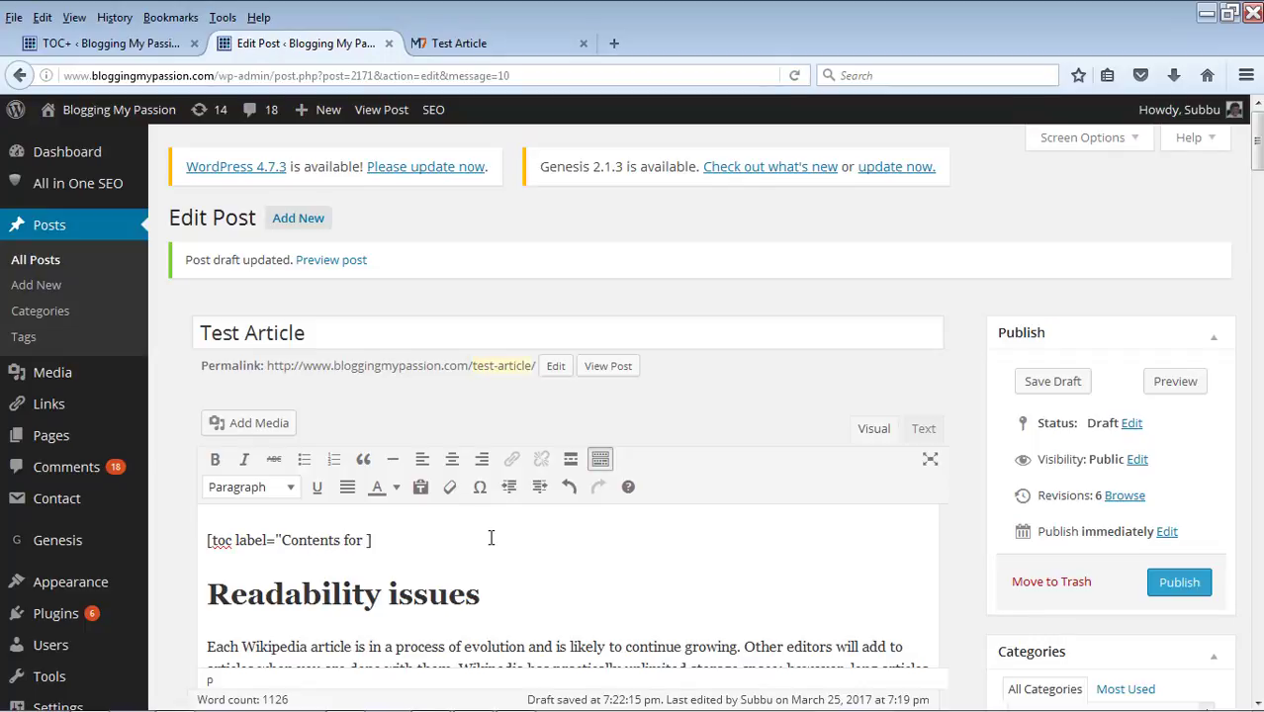
pyautogui.write('Test Article"')
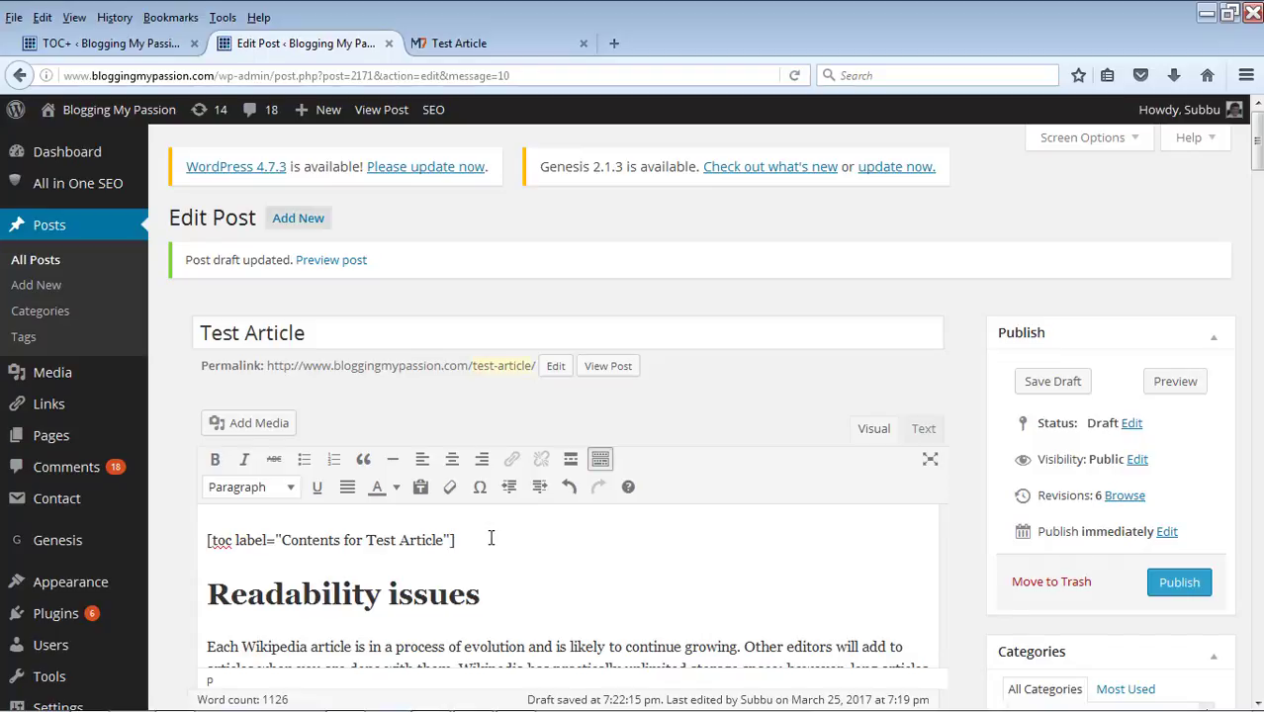
# Save the Test Article draft and check the table of contents title in the preview against the shortcode label
pyautogui.click(1048, 383)
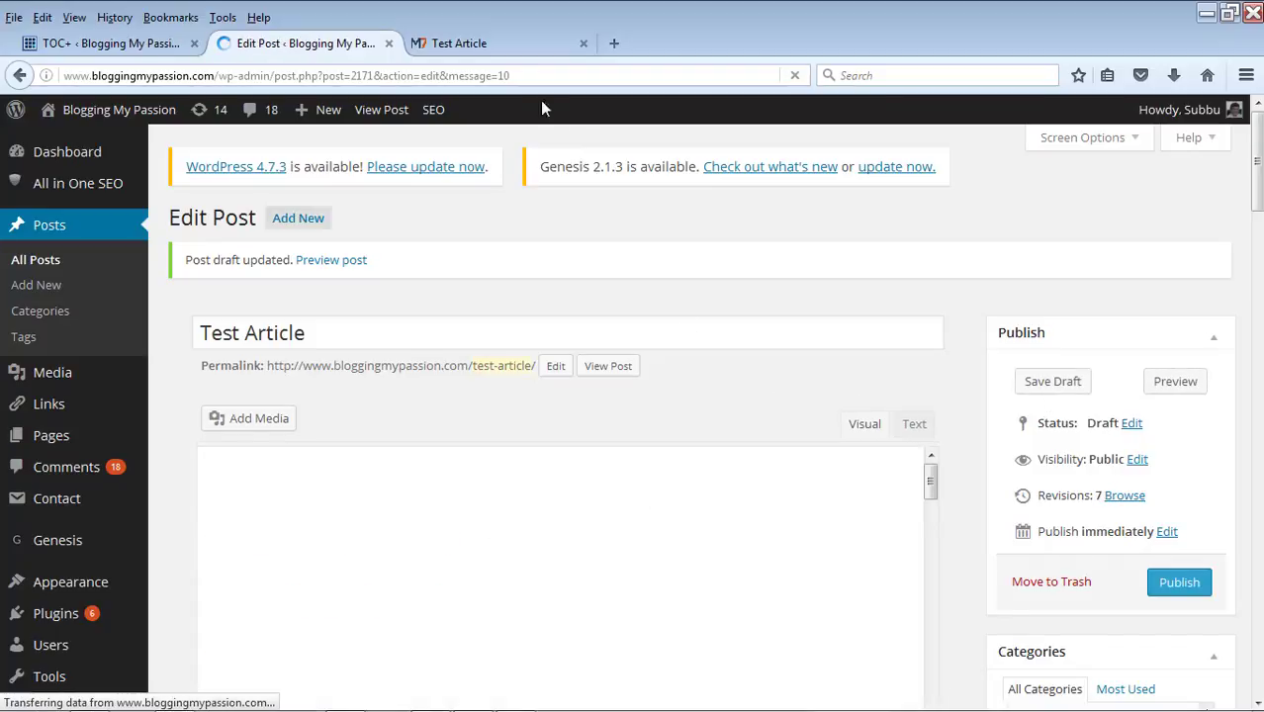
pyautogui.click(499, 46)
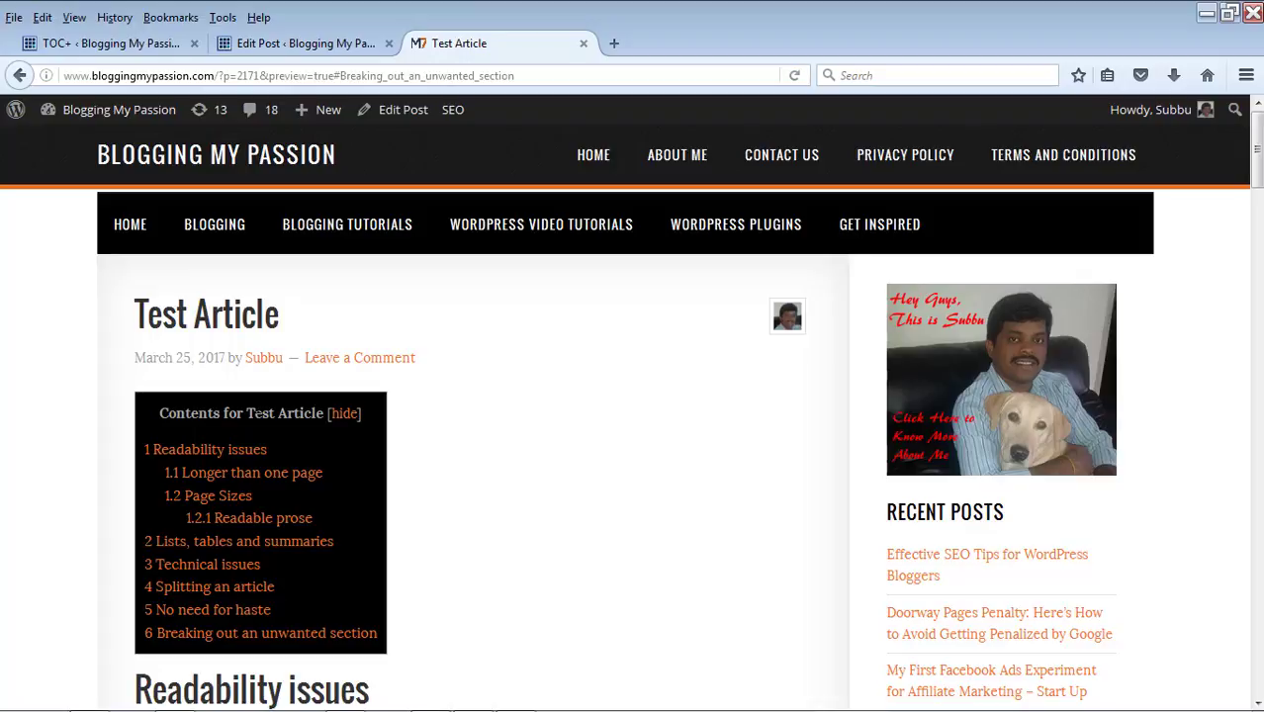
pyautogui.click(305, 43)
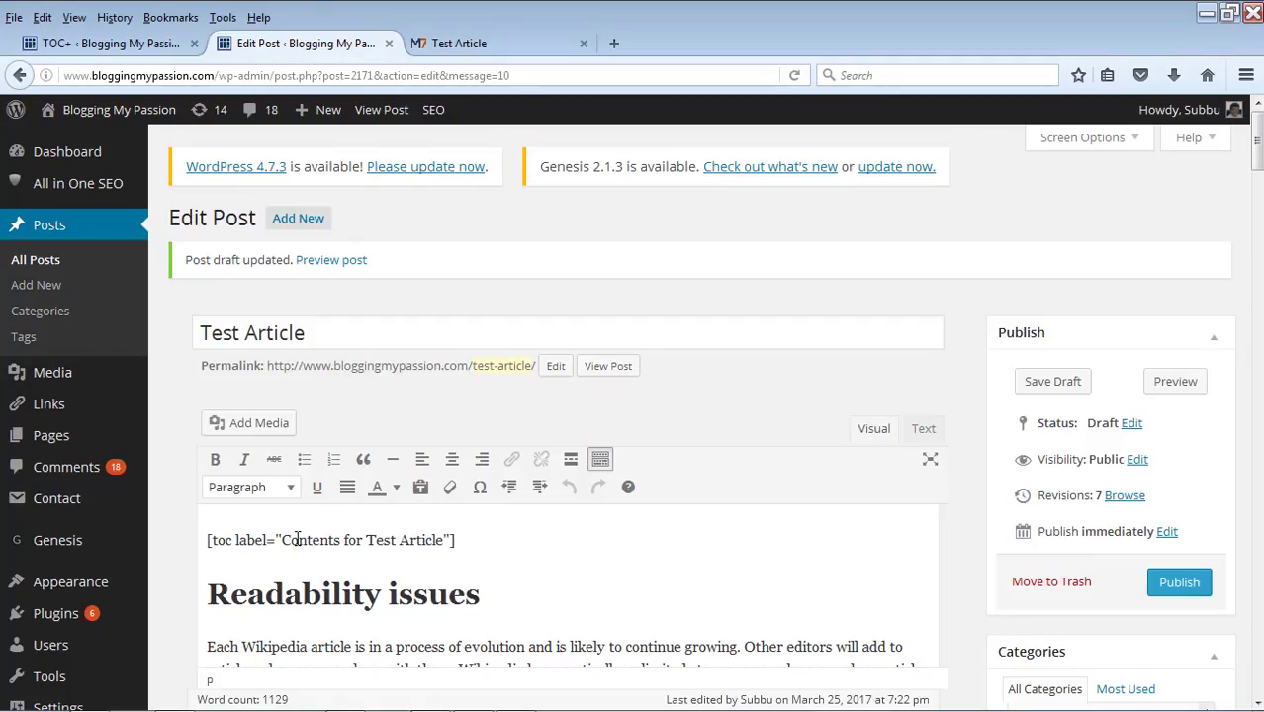
pyautogui.click(457, 43)
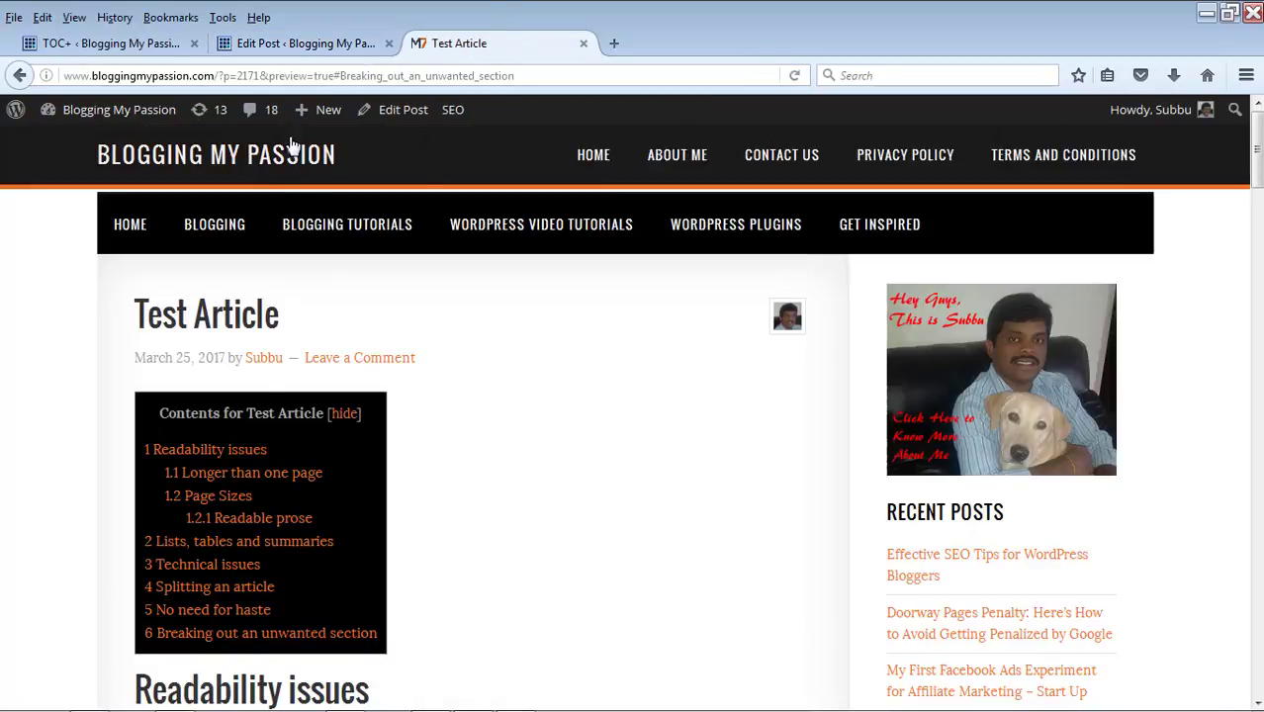
# Add the attribute wrapping="left" after the label in the toc shortcode of the Test Article post
pyautogui.click(277, 51)
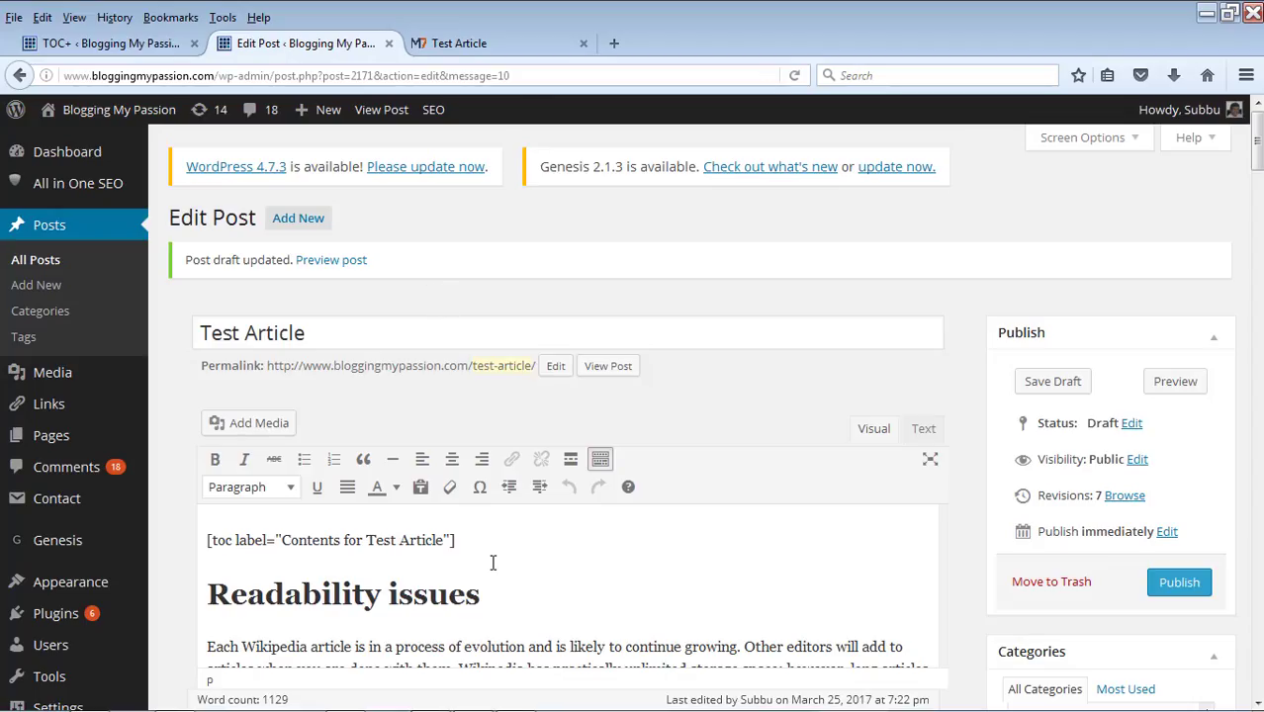
pyautogui.click(452, 540)
pyautogui.write('wrapping="left')
# Save the Test Article draft and check in the preview how the text wraps around the table of contents
pyautogui.click(1051, 381)
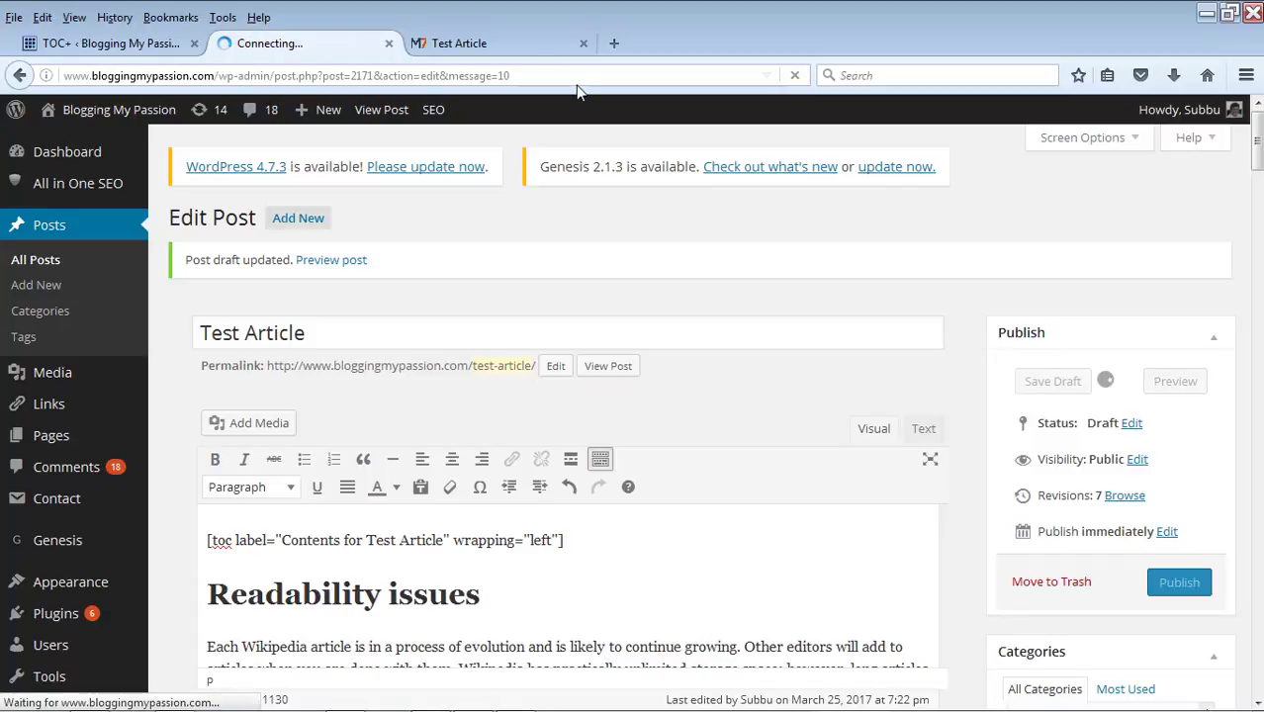
pyautogui.click(487, 43)
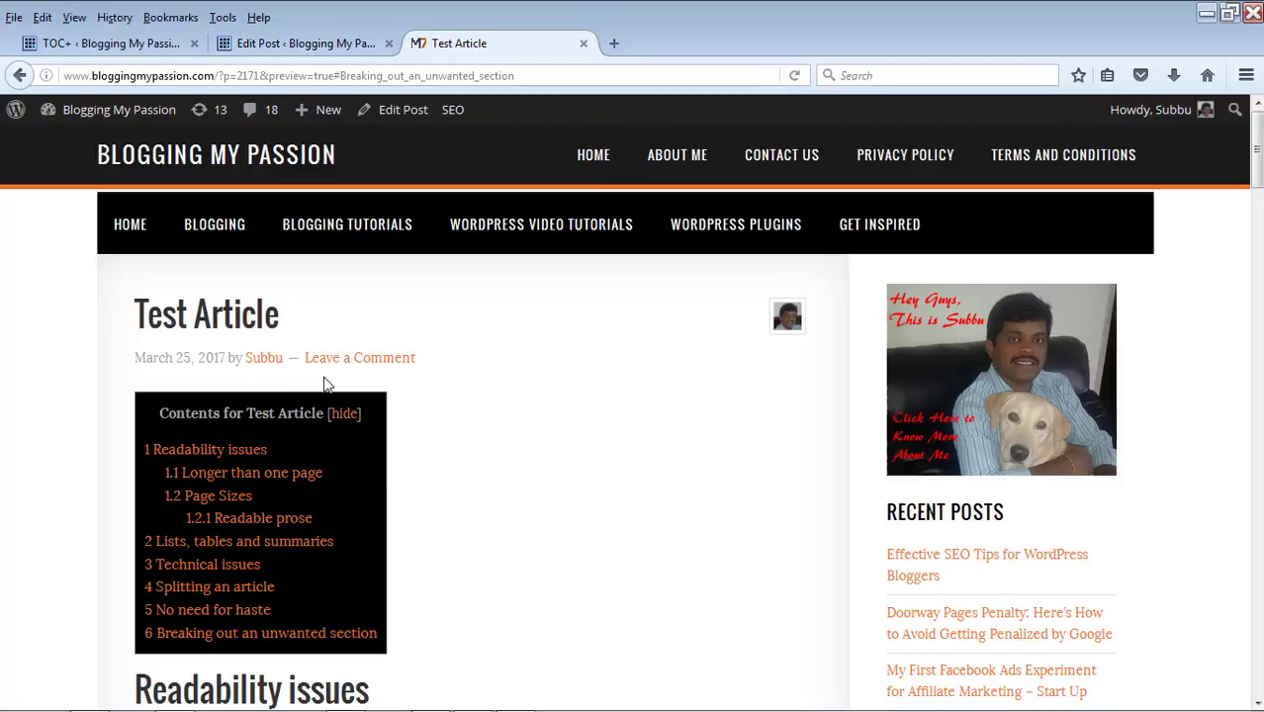
pyautogui.click(326, 44)
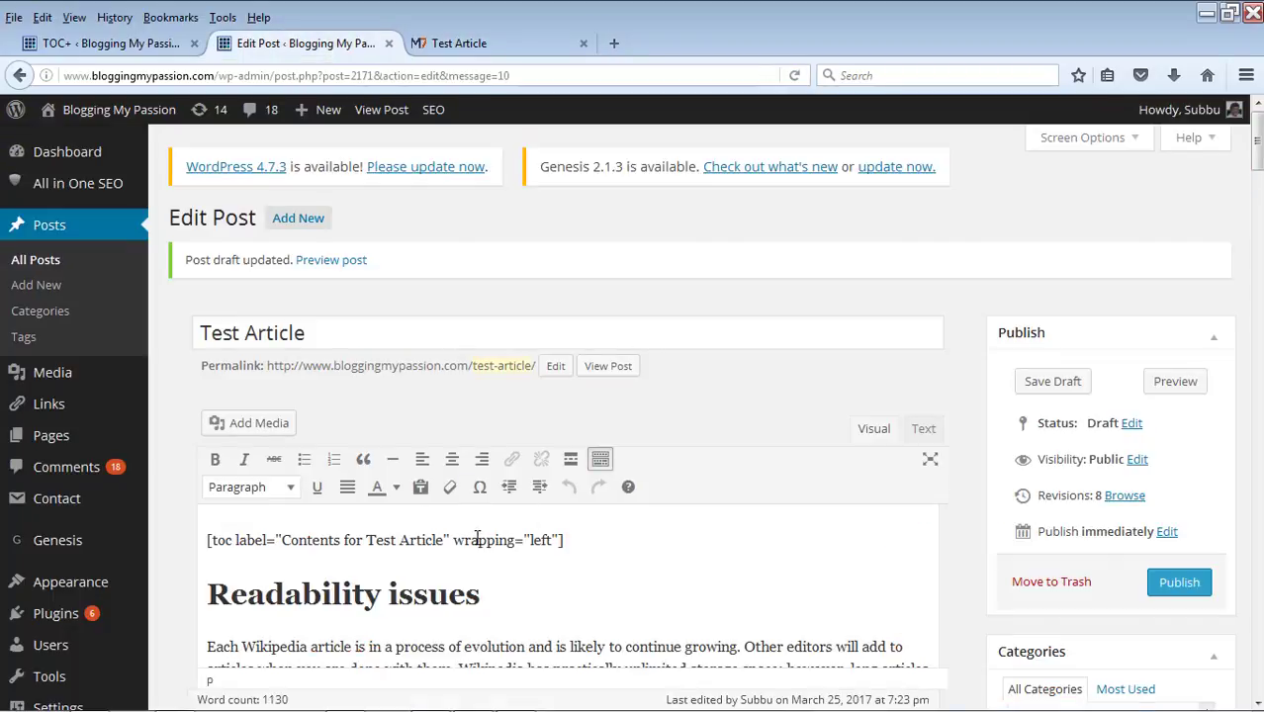
pyautogui.click(477, 43)
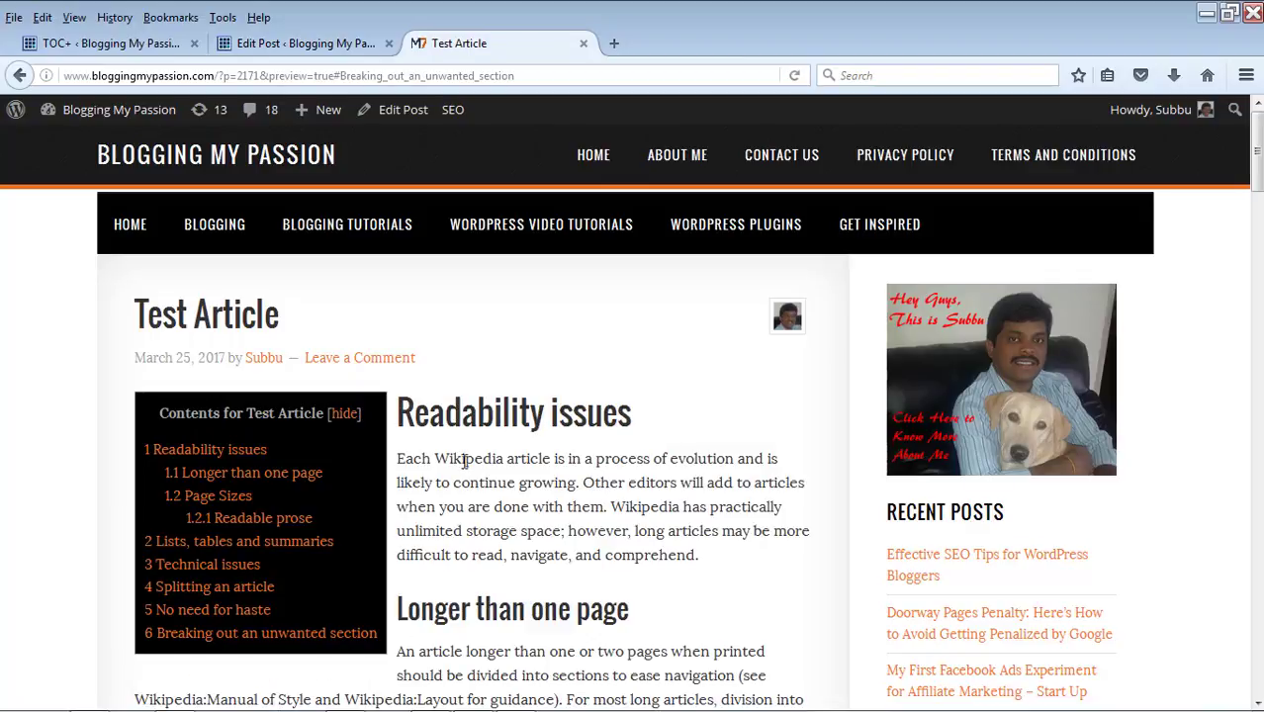
# Change the wrapping attribute in the toc shortcode of the Test Article post to "right"
pyautogui.click(285, 44)
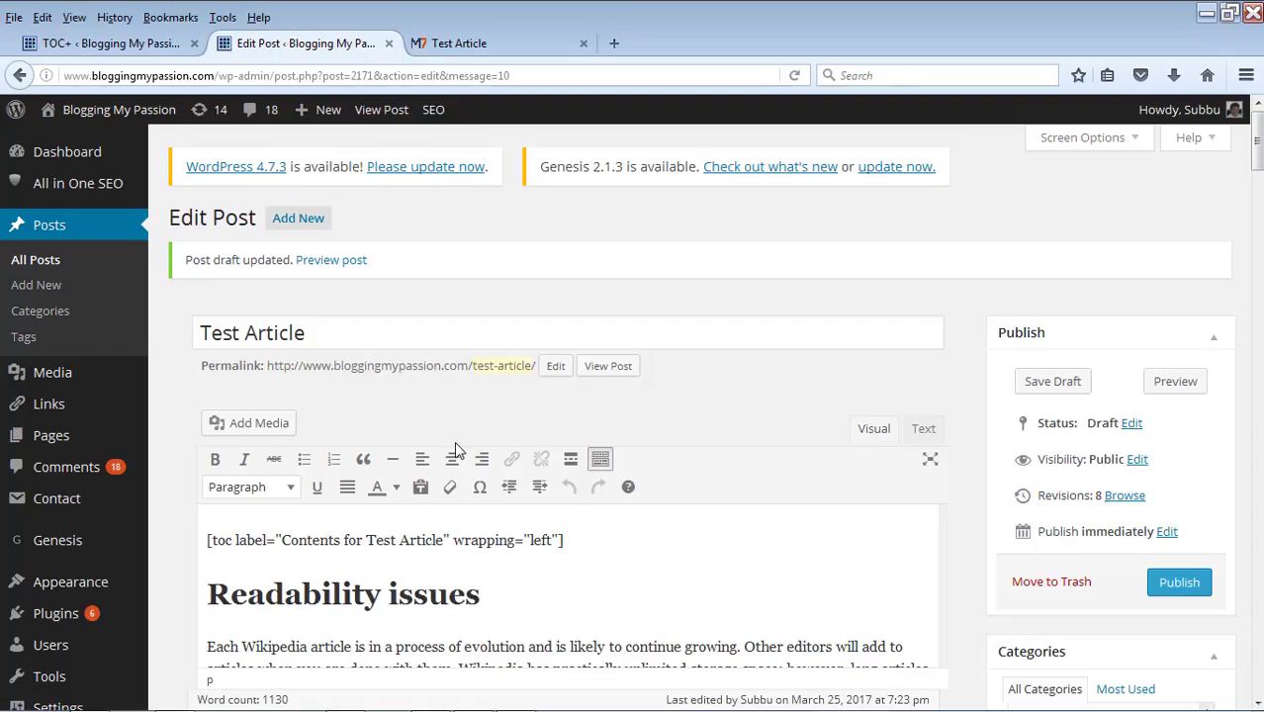
pyautogui.press('BackSpace')
pyautogui.press('BackSpace')
pyautogui.press('BackSpace')
pyautogui.write('rig')
# Save the Test Article draft and reload its preview to check the table of contents placement
pyautogui.click(1056, 382)
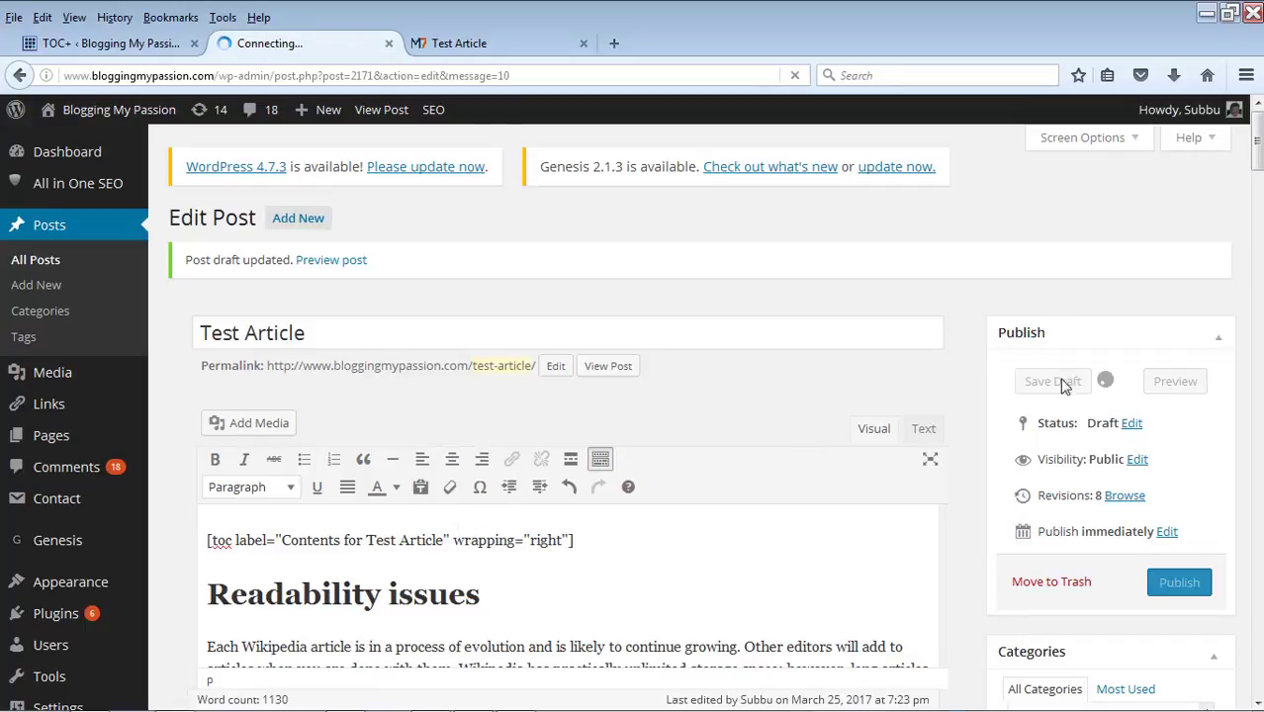
pyautogui.click(485, 43)
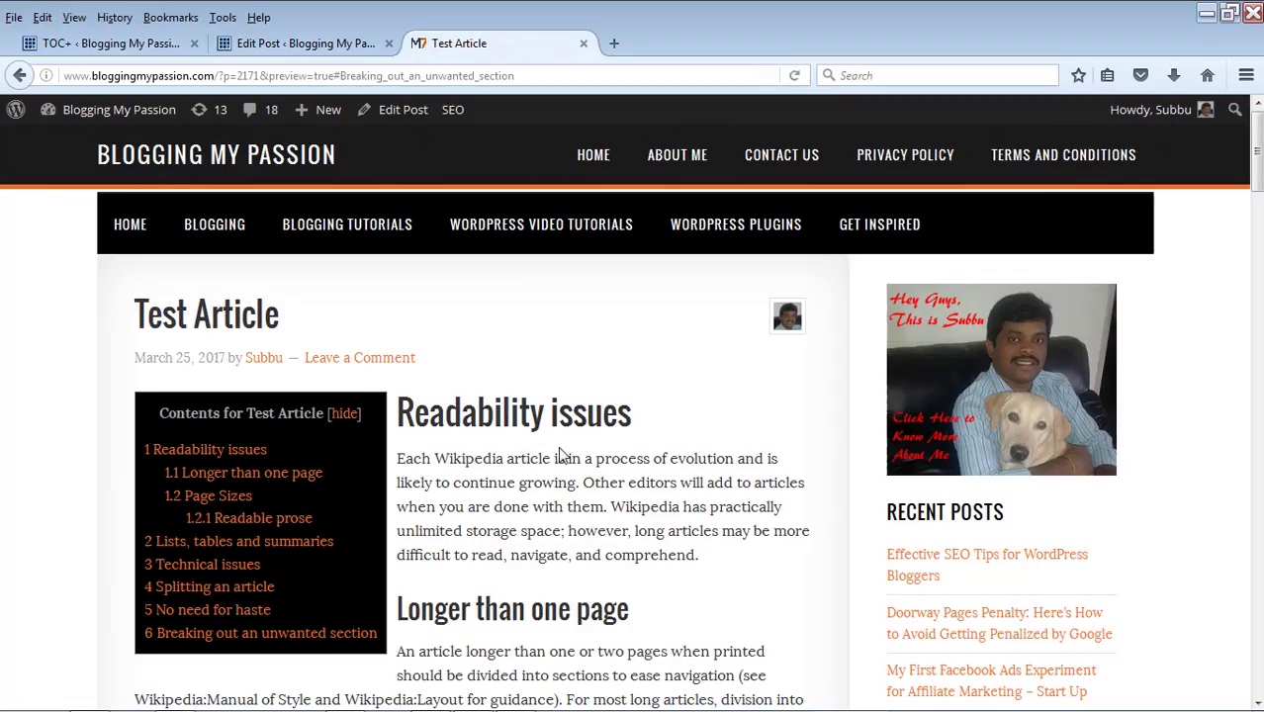
pyautogui.press('F5')
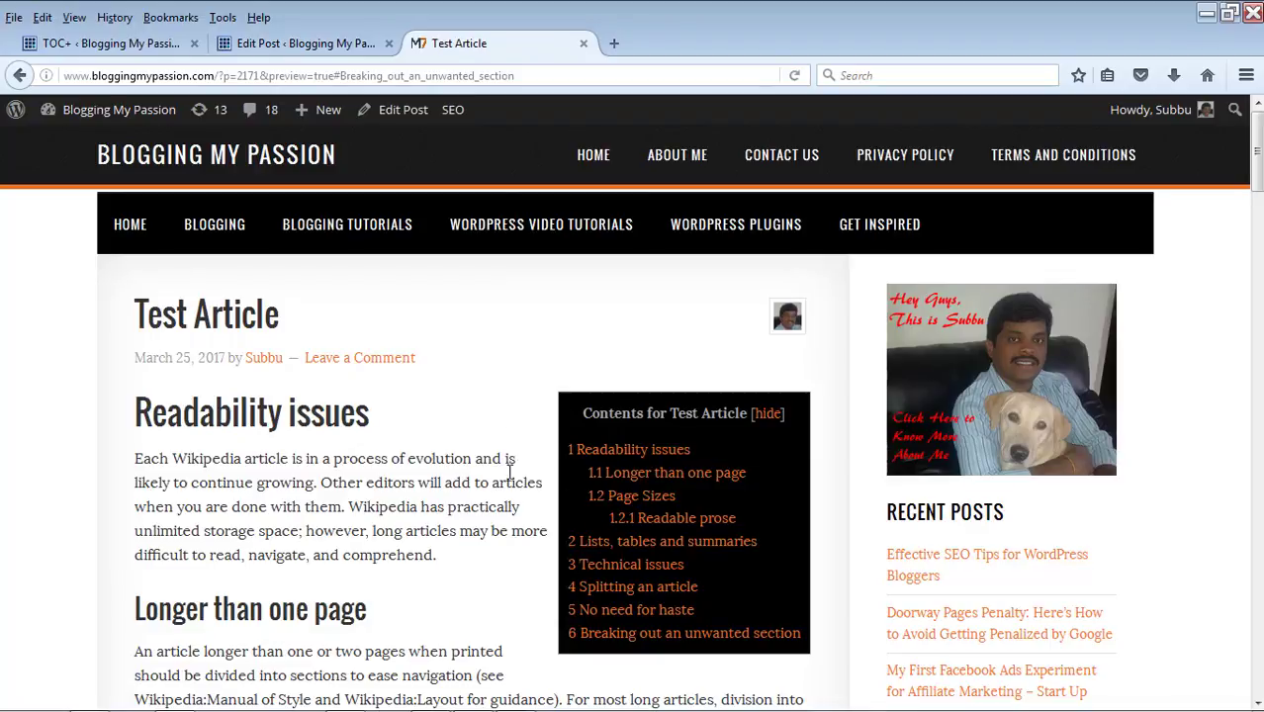
pyautogui.click(342, 44)
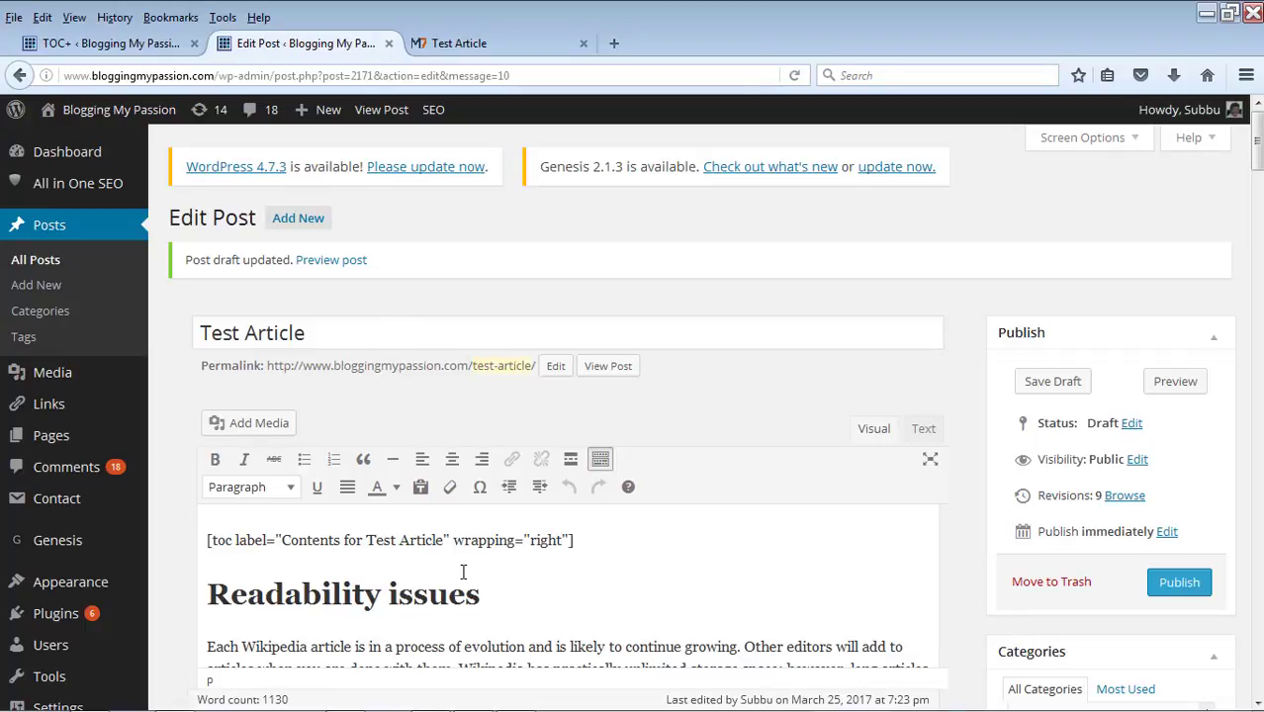
# Open the Table of Contents Plus online help in a new tab and review its shortcodes and their attributes
pyautogui.click(121, 48)
pyautogui.moveTo(1256, 344); pyautogui.dragTo(1257, 187)
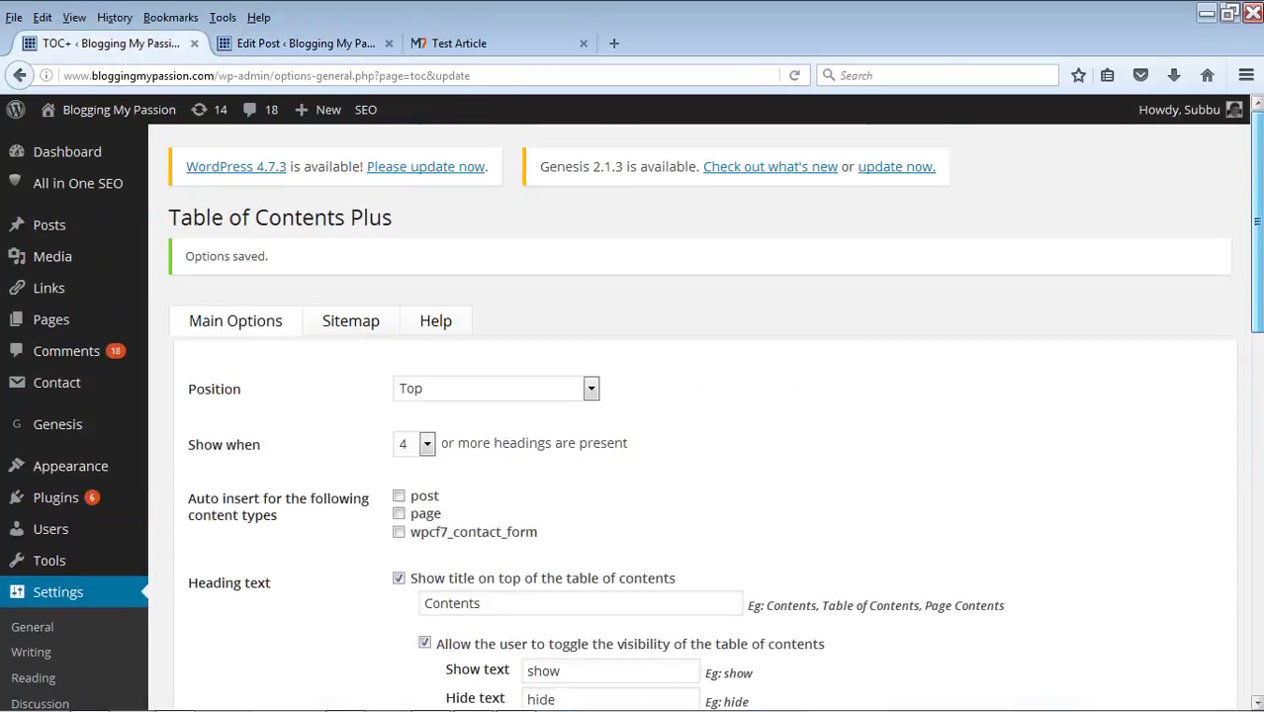
pyautogui.rightClick(441, 324)
pyautogui.click(504, 336)
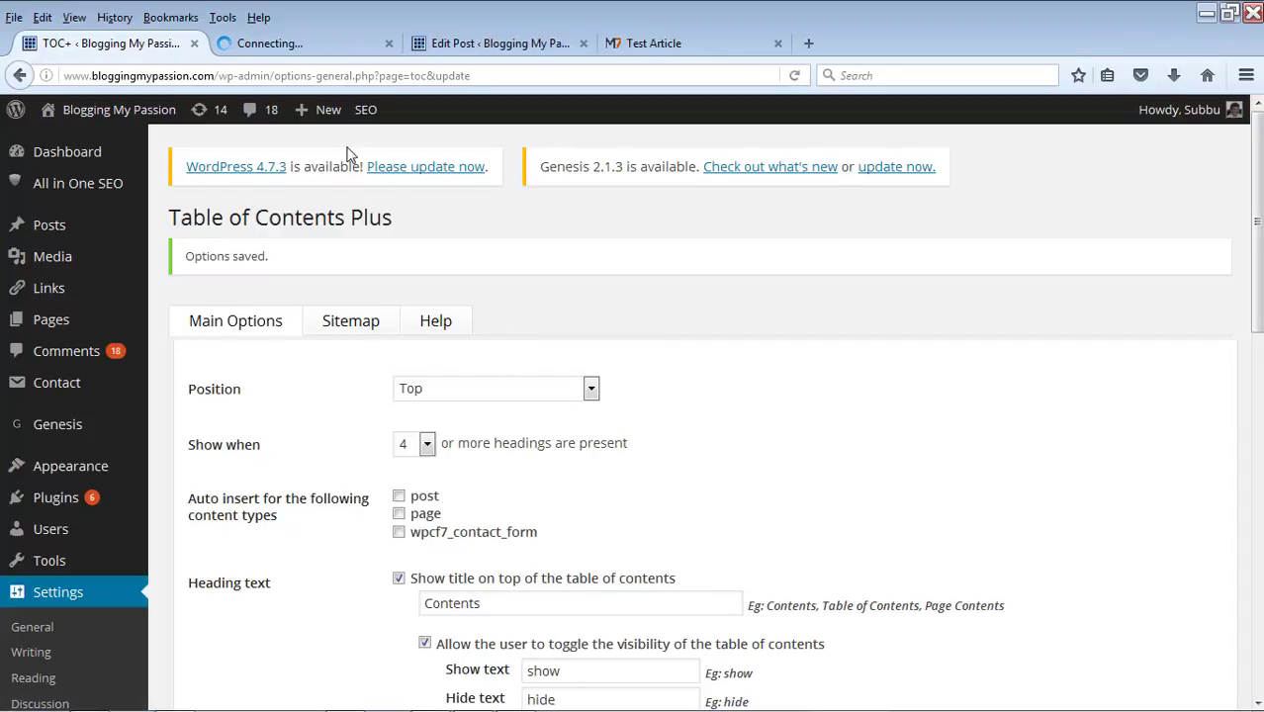
pyautogui.click(320, 51)
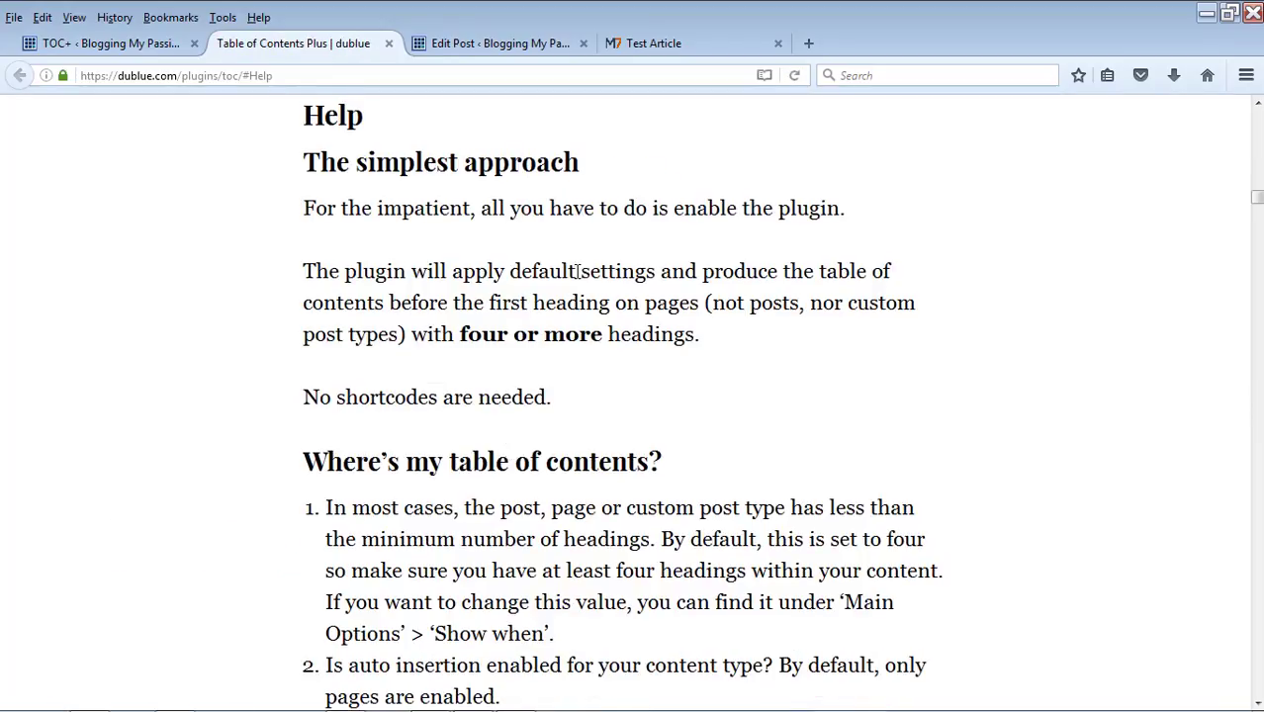
pyautogui.moveTo(1258, 197); pyautogui.dragTo(1259, 286)
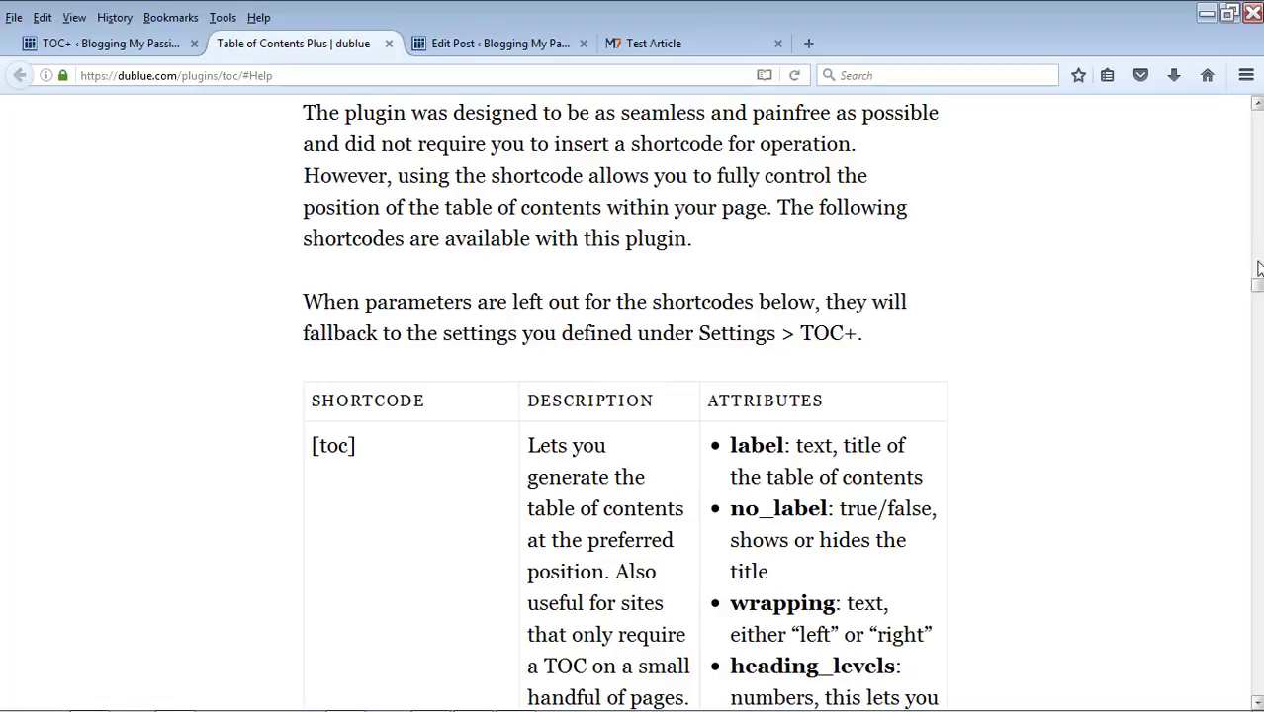
pyautogui.moveTo(1259, 289); pyautogui.dragTo(1257, 312)
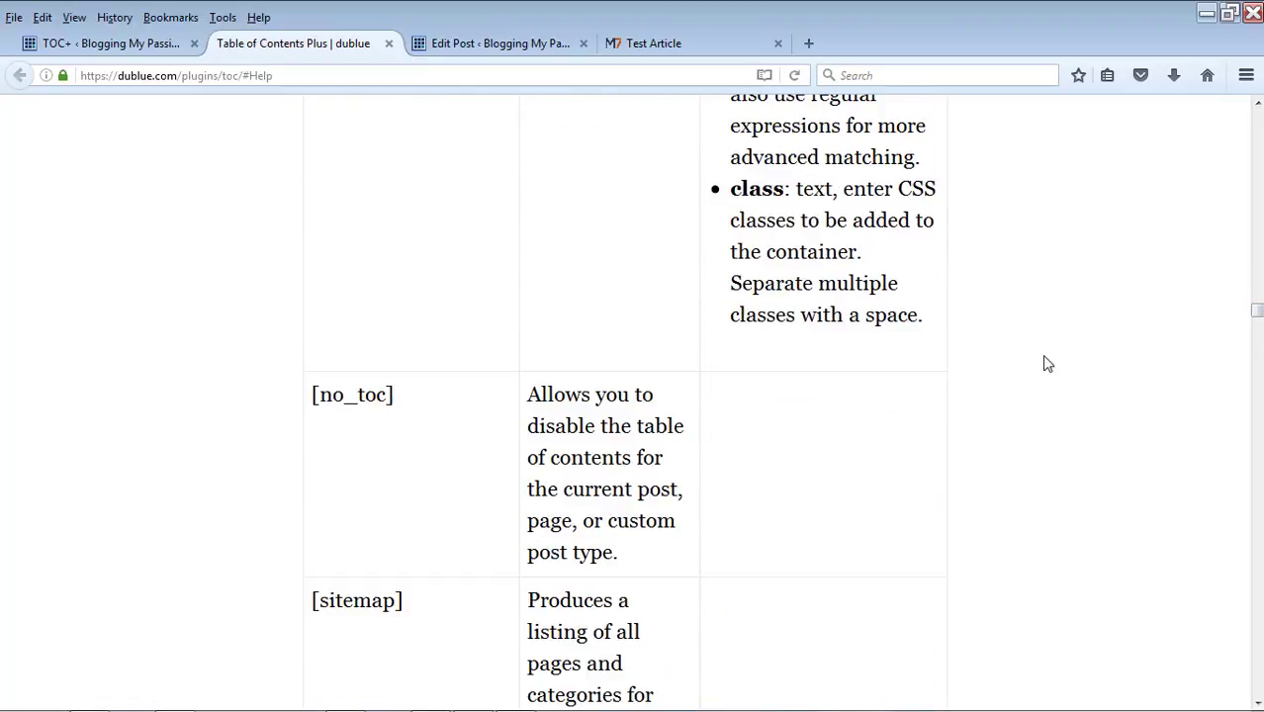
pyautogui.moveTo(1258, 312); pyautogui.dragTo(1257, 128)
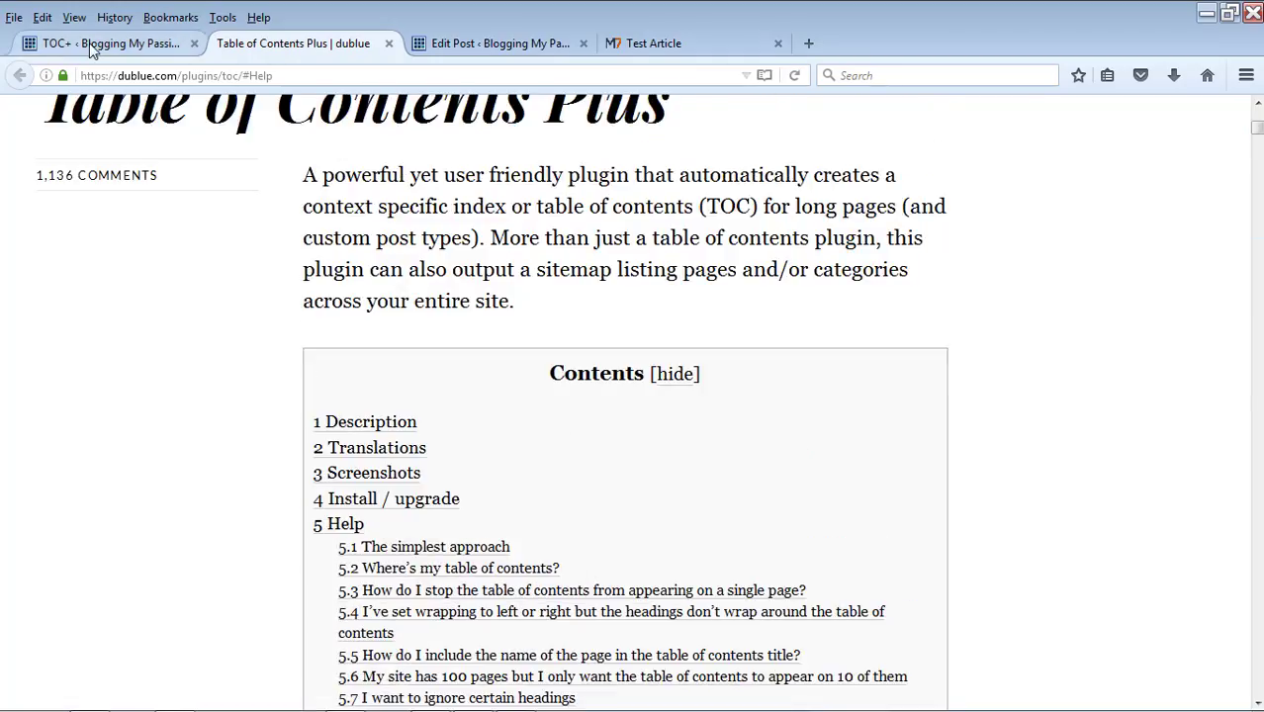
# Review the plugin's Sitemap settings, including the advanced usage examples for sitemap_pages and sitemap_categories
pyautogui.click(89, 43)
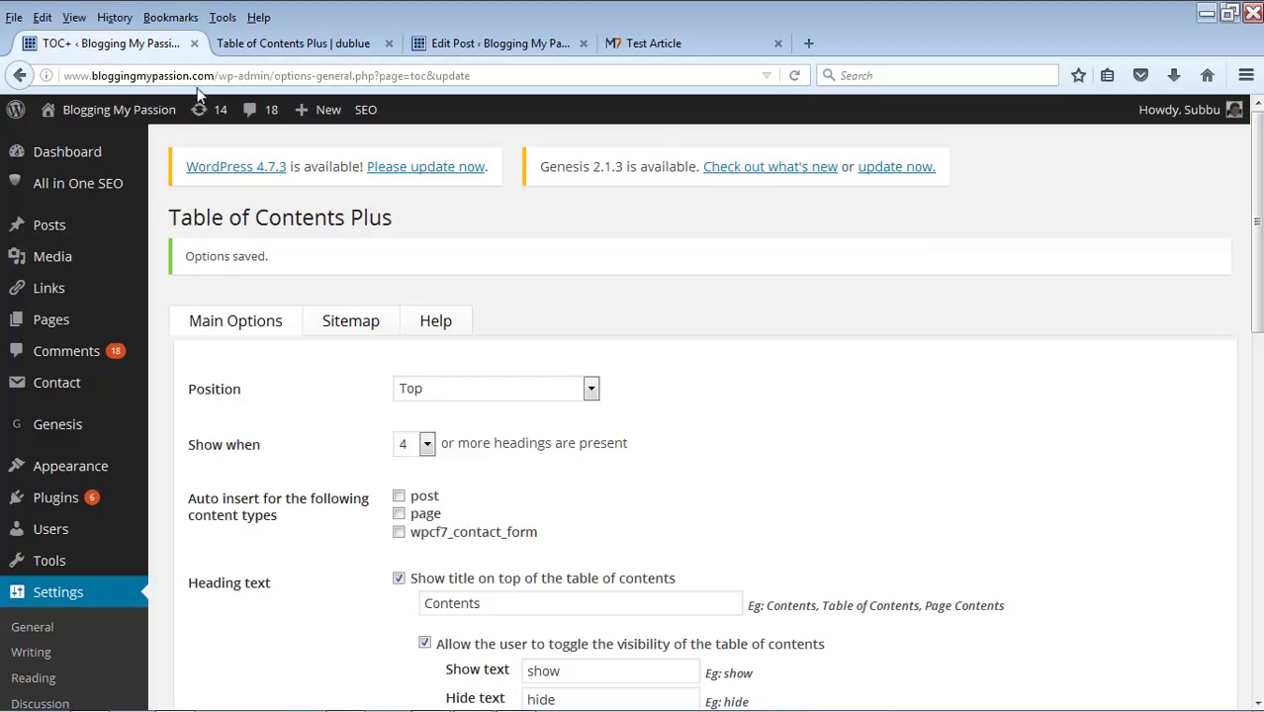
pyautogui.click(352, 324)
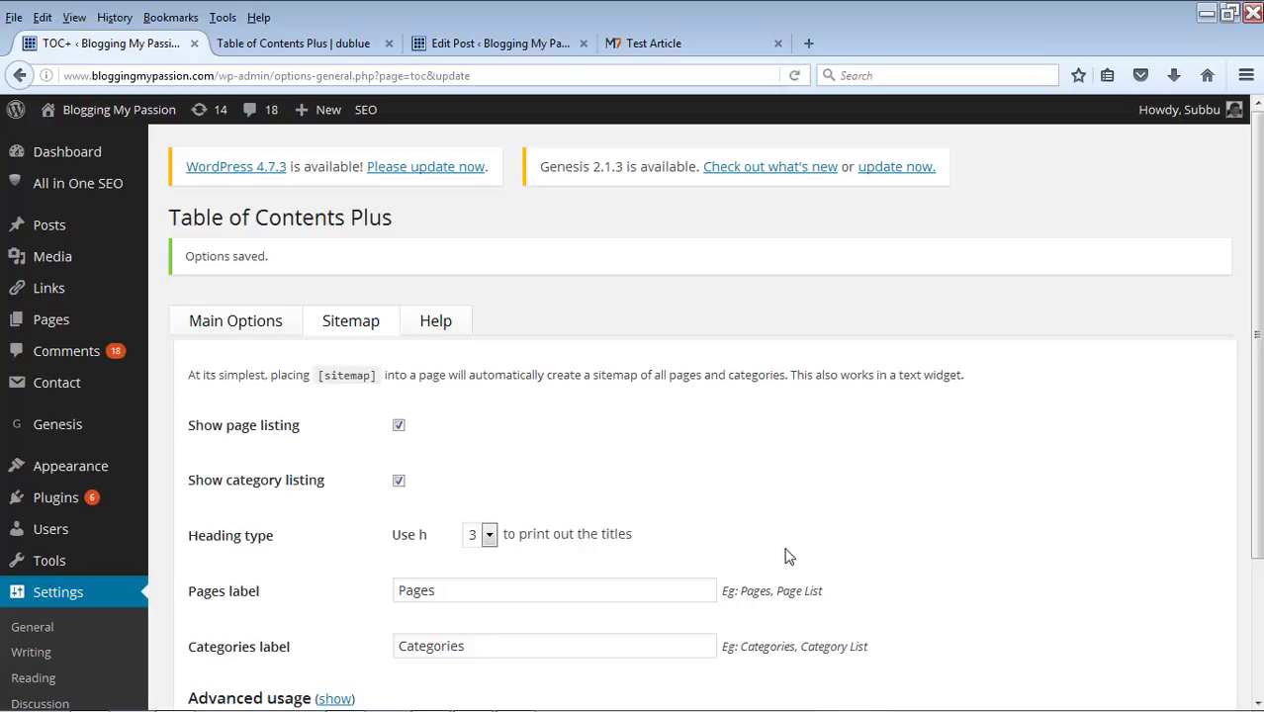
pyautogui.scroll(-4, 692, 514)
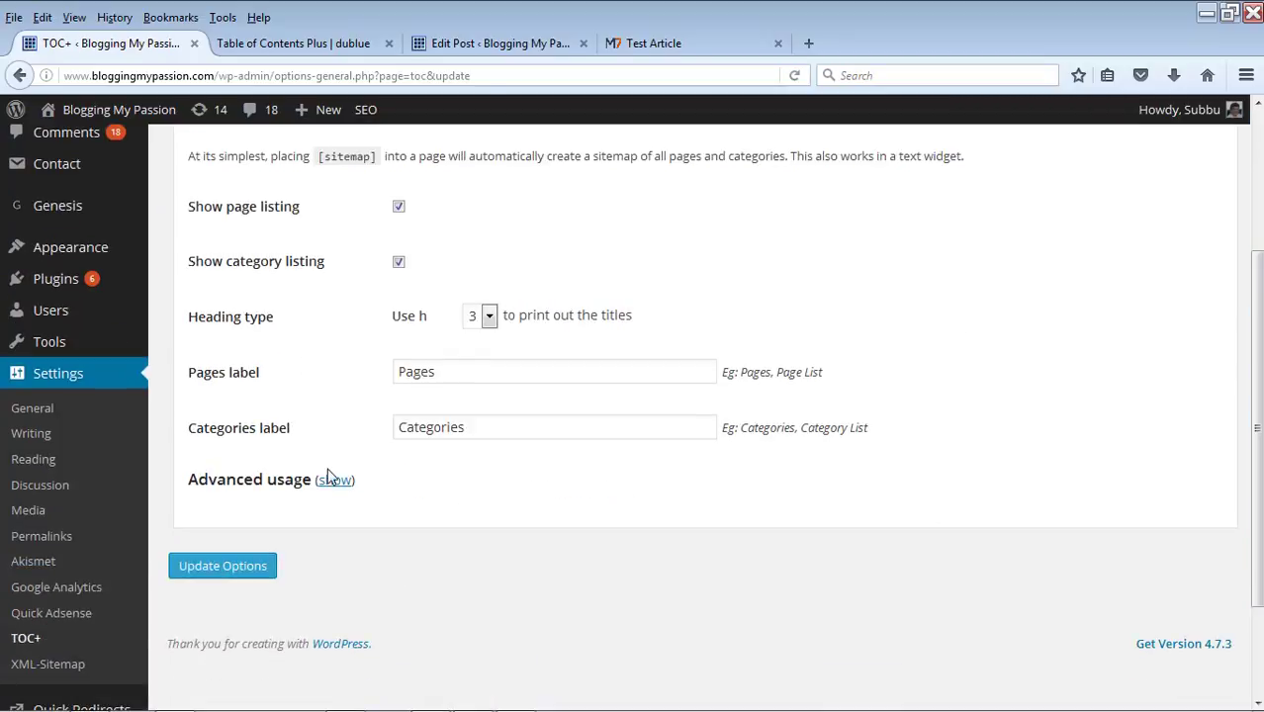
pyautogui.click(333, 480)
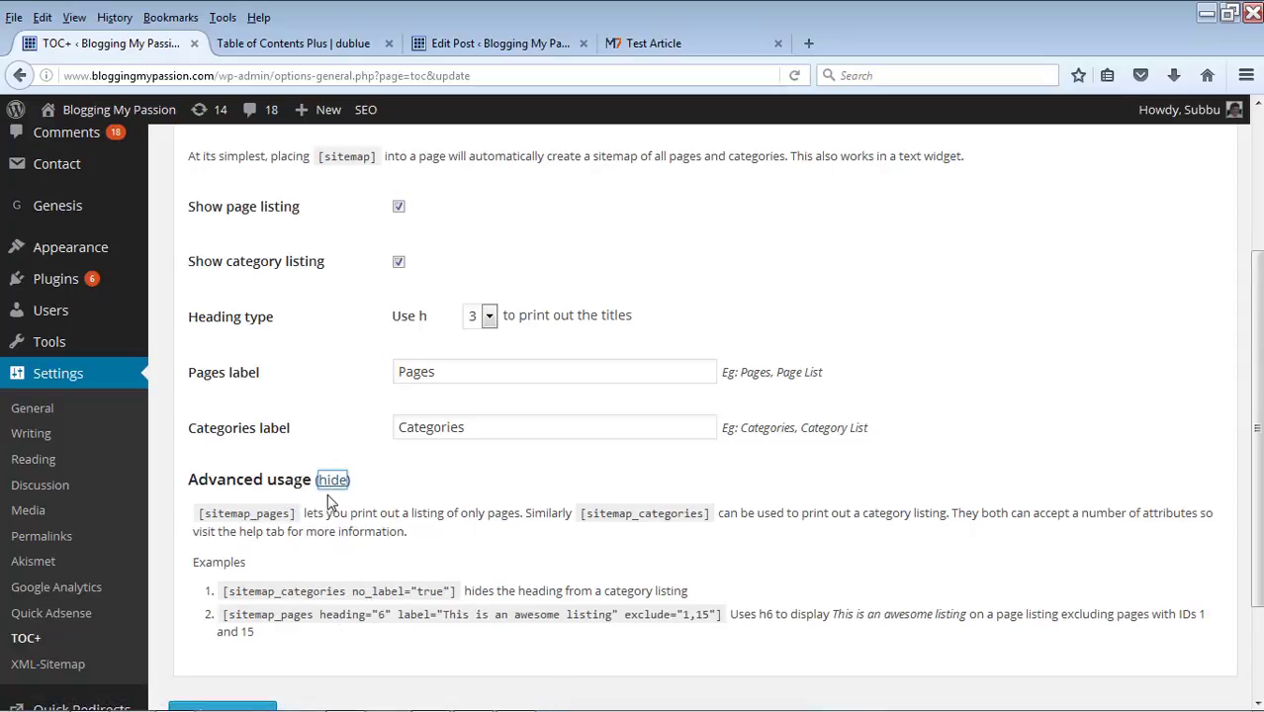
pyautogui.moveTo(227, 490); pyautogui.dragTo(236, 488)
pyautogui.moveTo(1258, 398); pyautogui.dragTo(1258, 296)
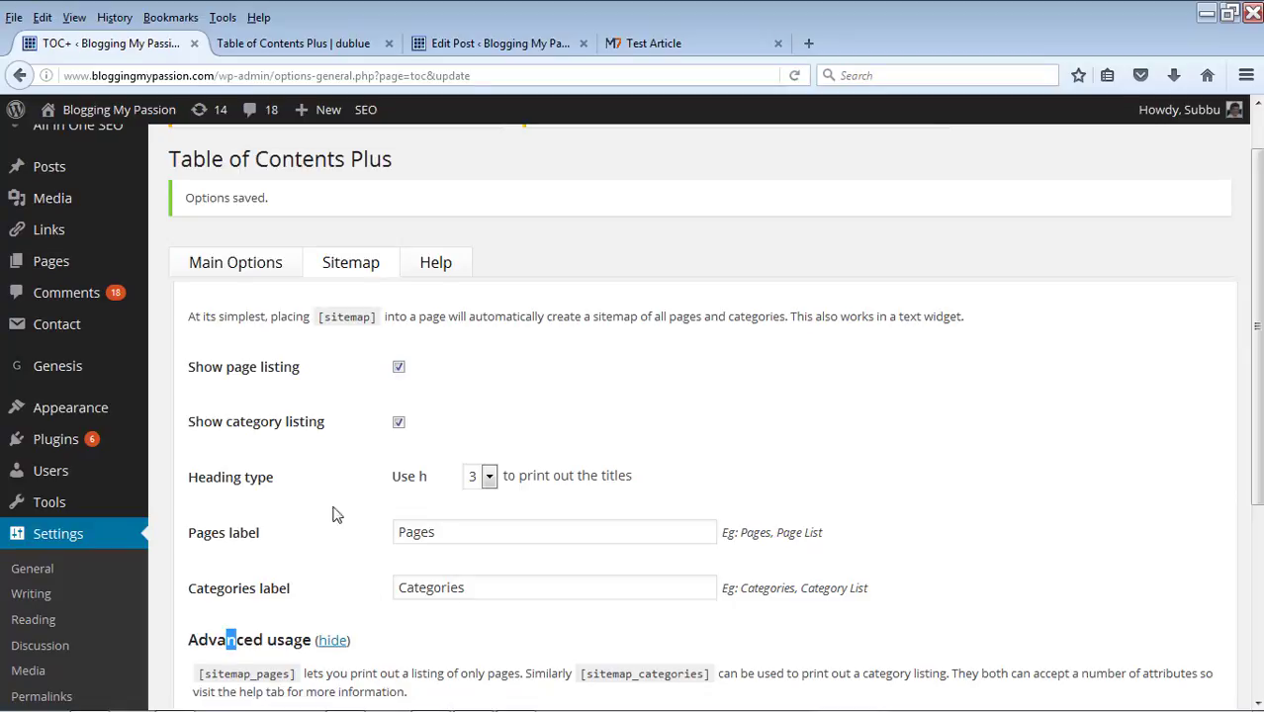
pyautogui.moveTo(282, 369); pyautogui.dragTo(237, 334)
# Open the form for adding a new WordPress page in a separate browser tab
pyautogui.click(22, 261)
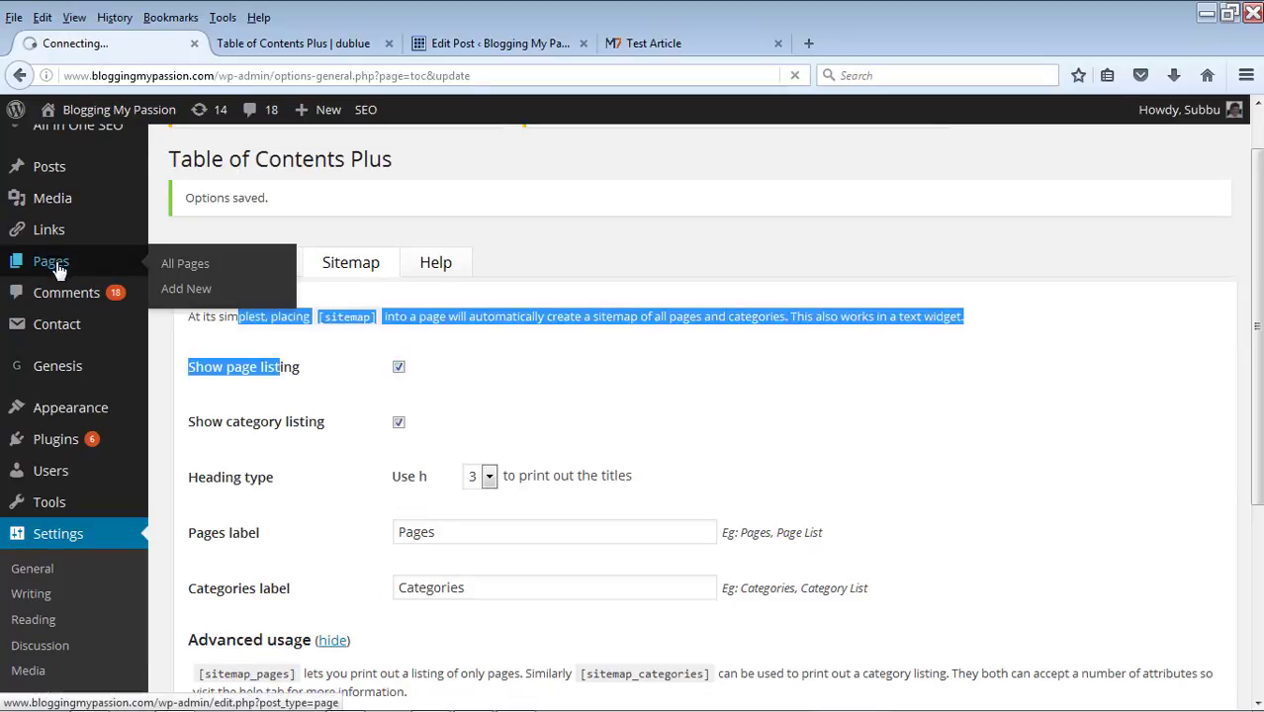
pyautogui.click(18, 74)
pyautogui.moveTo(85, 267)
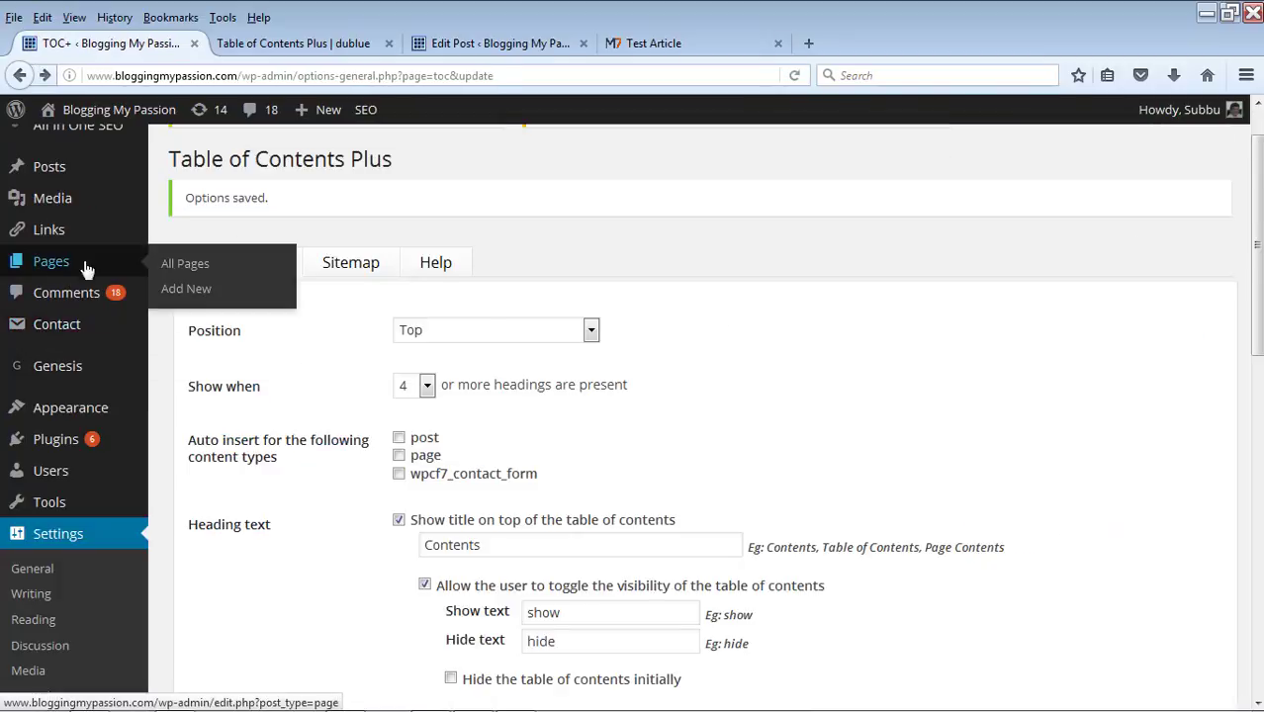
pyautogui.rightClick(198, 297)
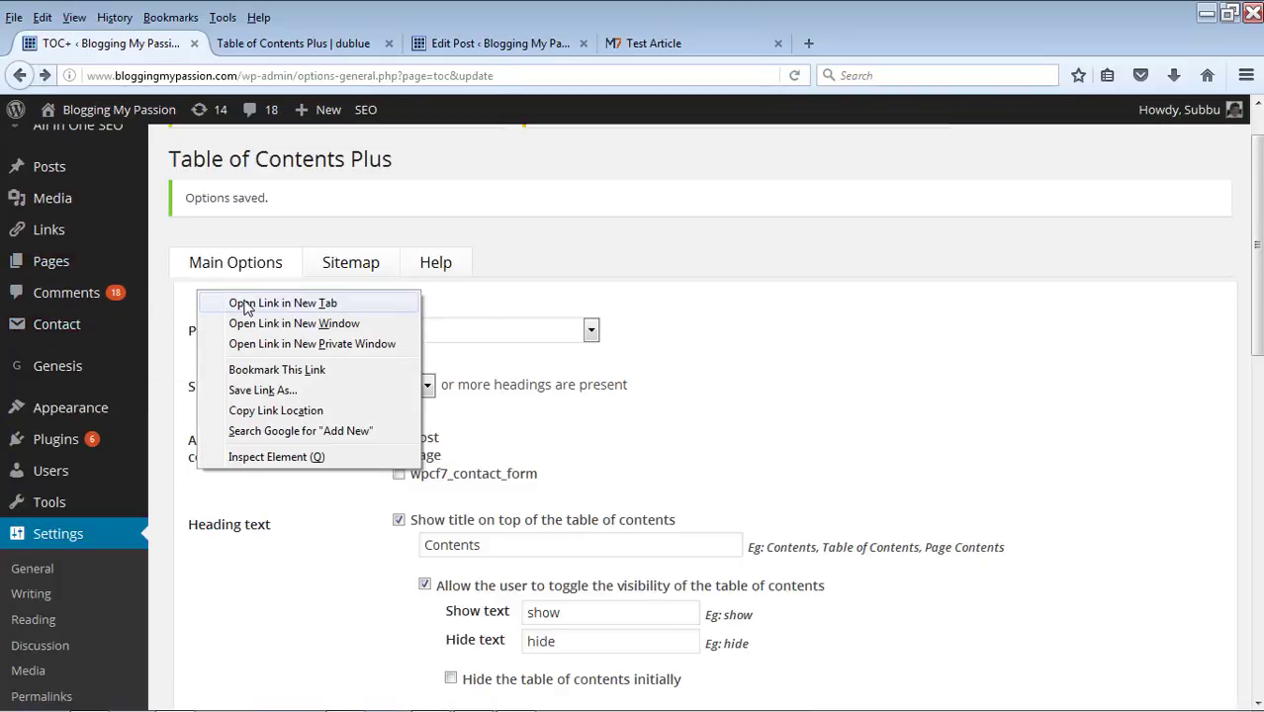
pyautogui.click(240, 300)
pyautogui.click(287, 43)
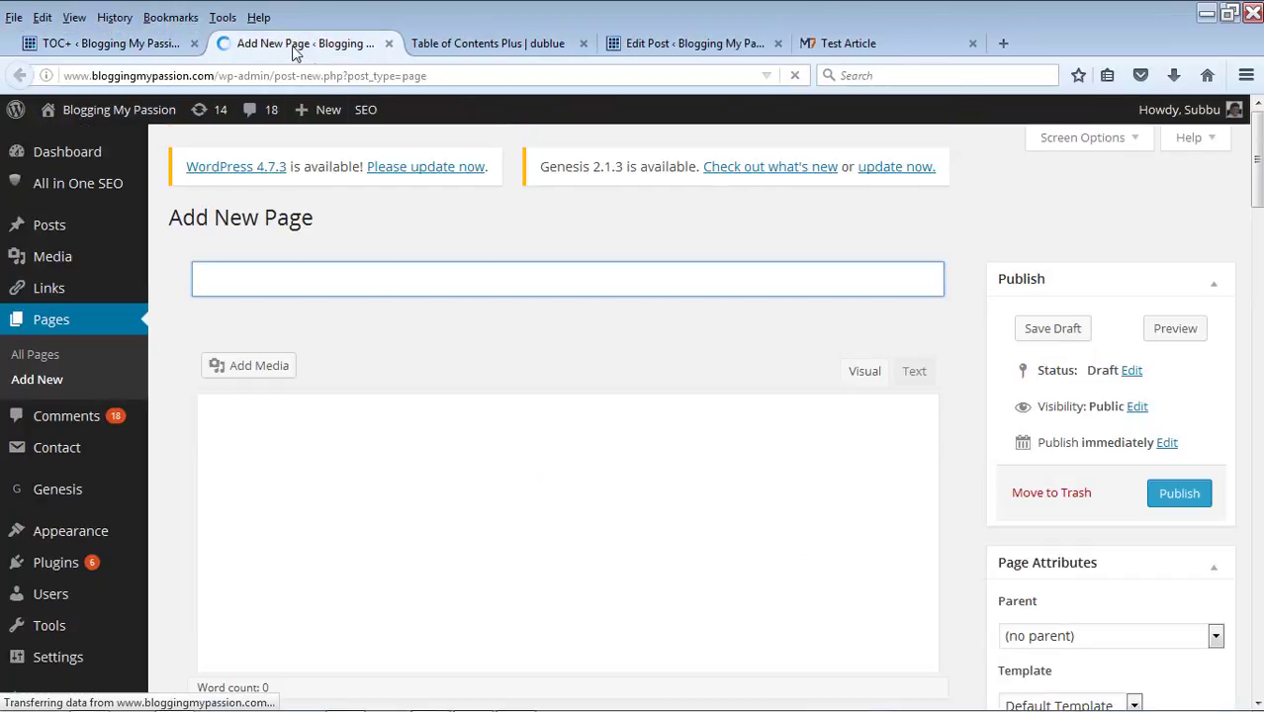
# Title the new page Sitemap Page, enter the [sitemap] shortcode as its content and save the draft
pyautogui.write('Si')
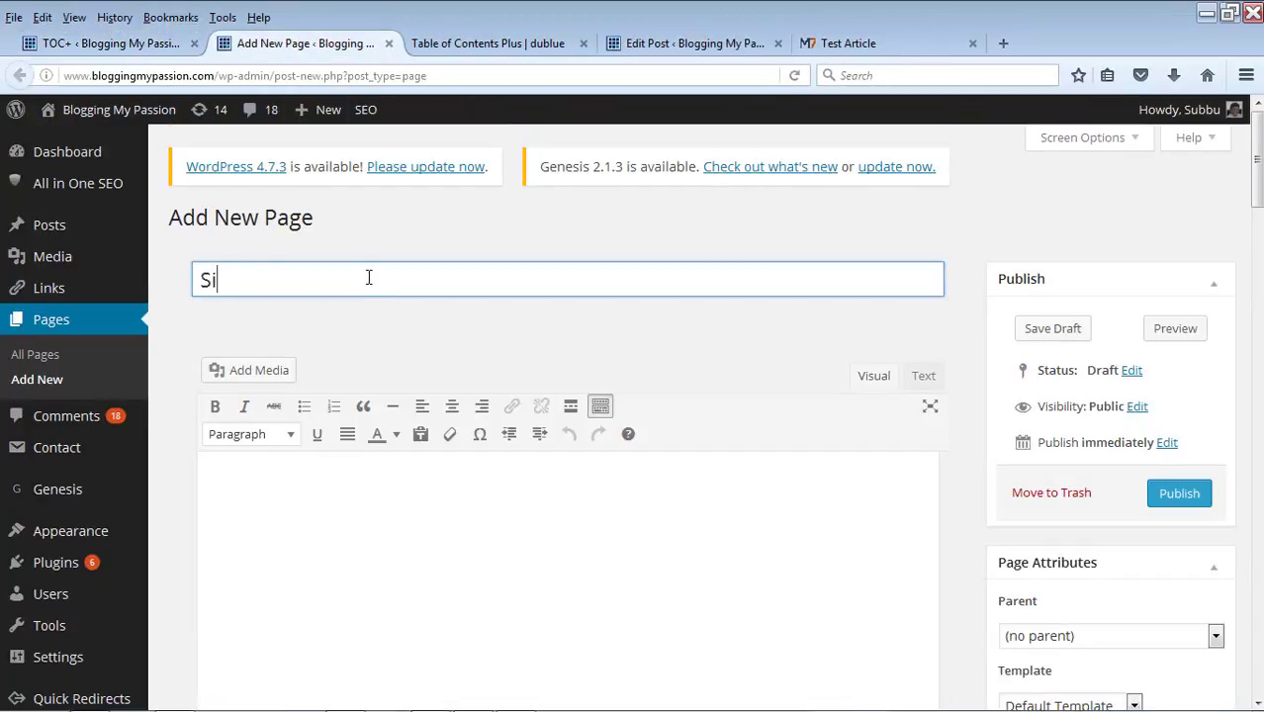
pyautogui.write('temap Page')
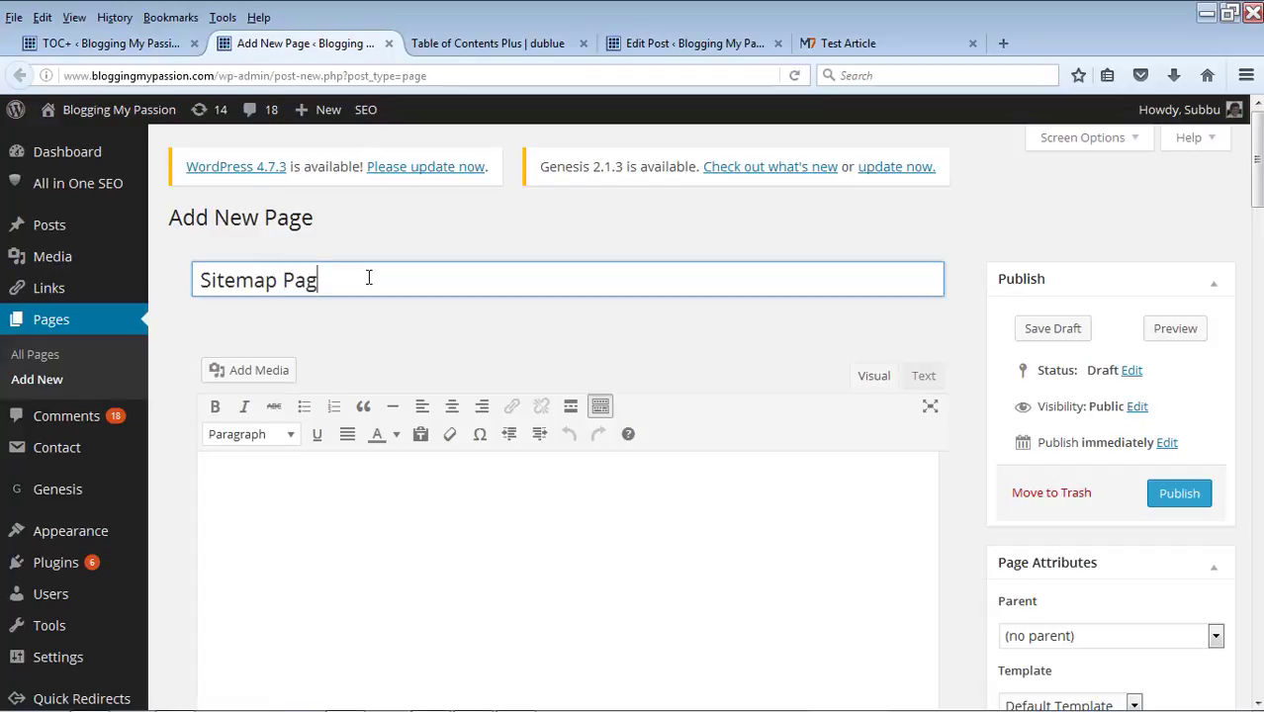
pyautogui.click(379, 492)
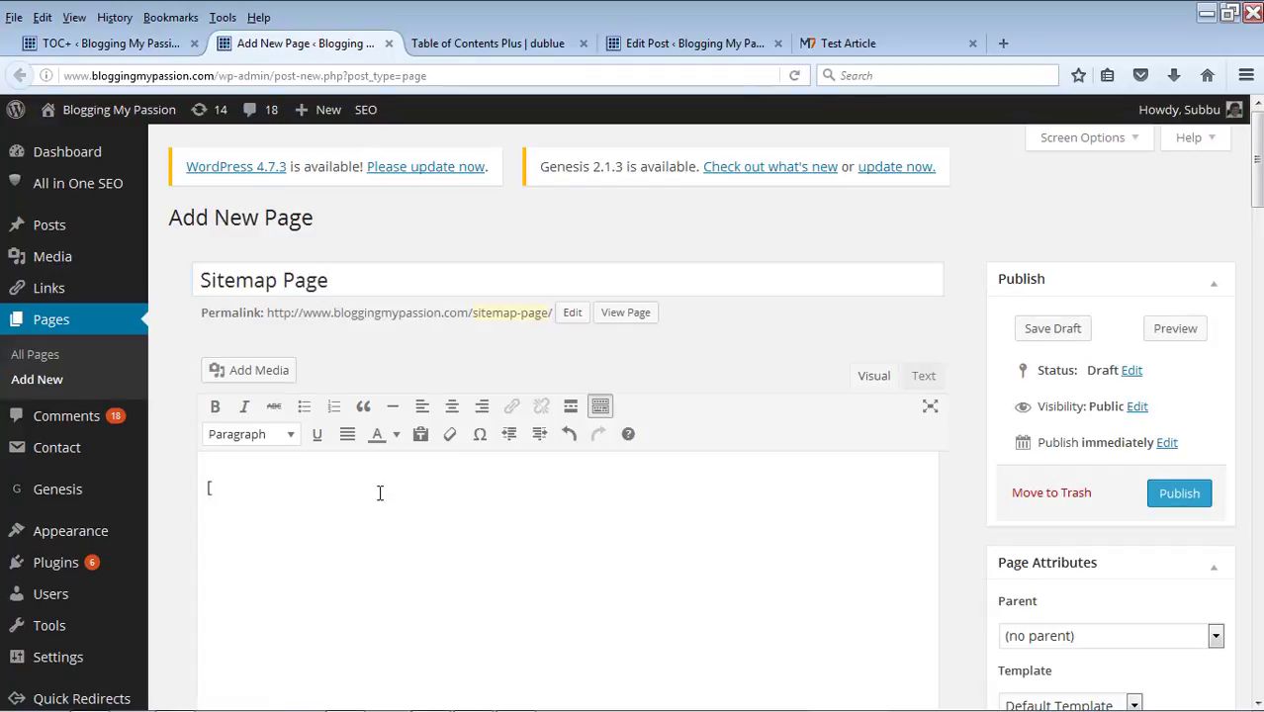
pyautogui.write('[sitemap')
pyautogui.click(1031, 333)
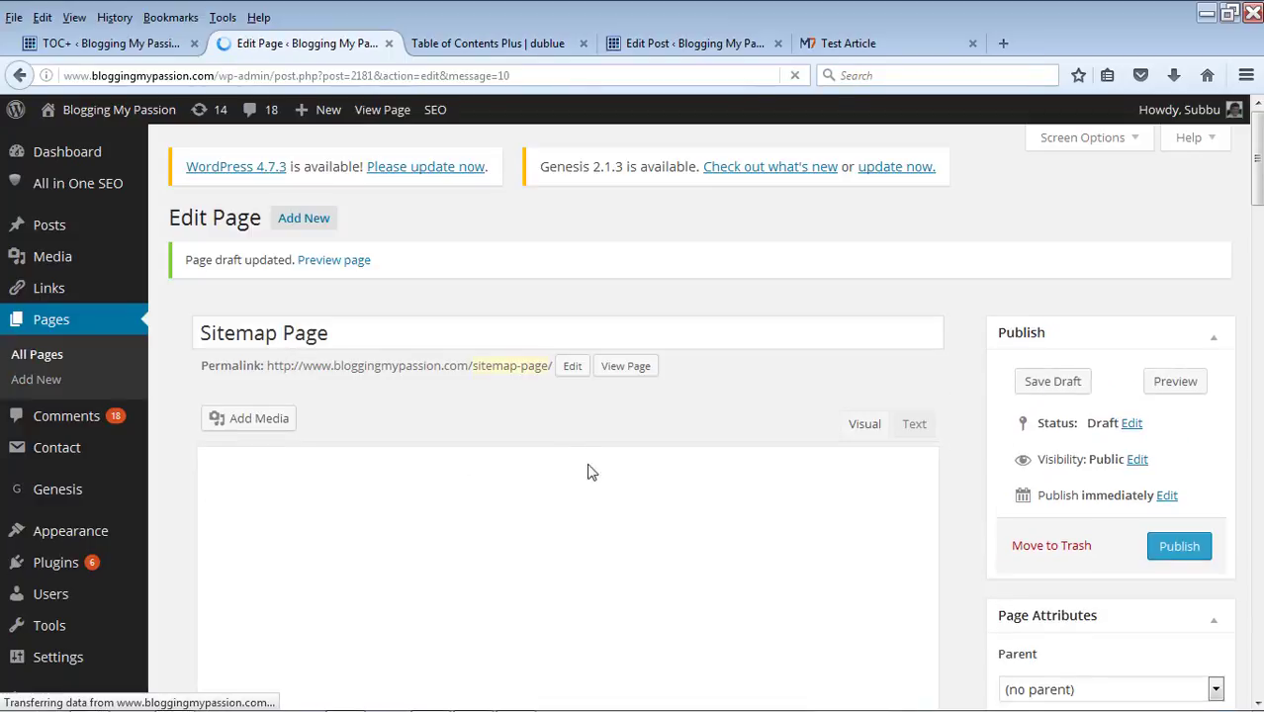
# View the Sitemap Page in a new tab and examine its listing of pages and categories
pyautogui.rightClick(627, 367)
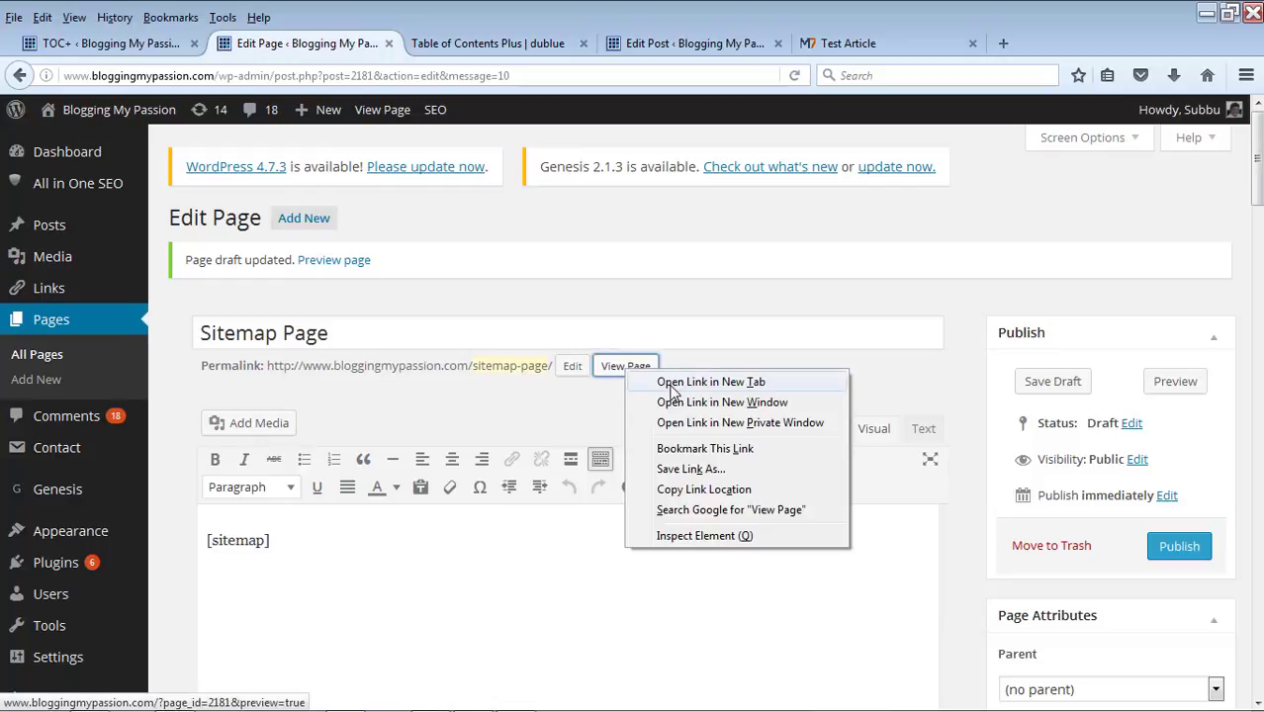
pyautogui.click(693, 382)
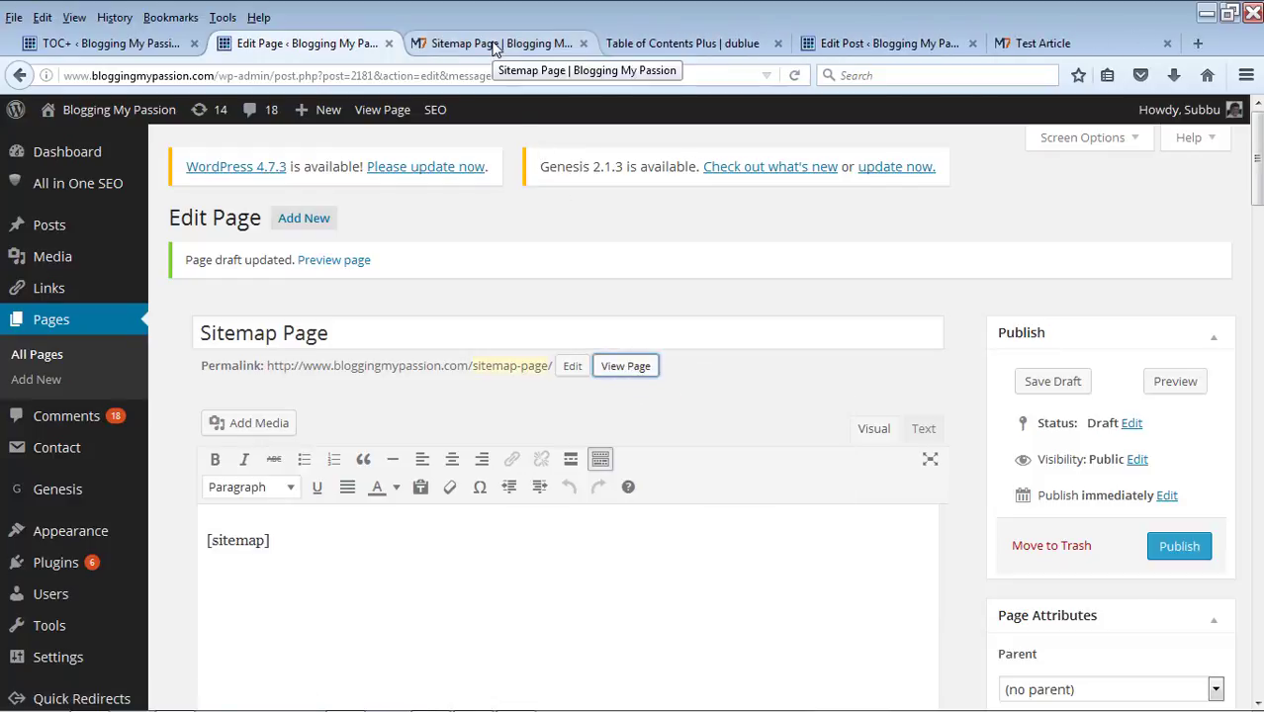
pyautogui.click(495, 44)
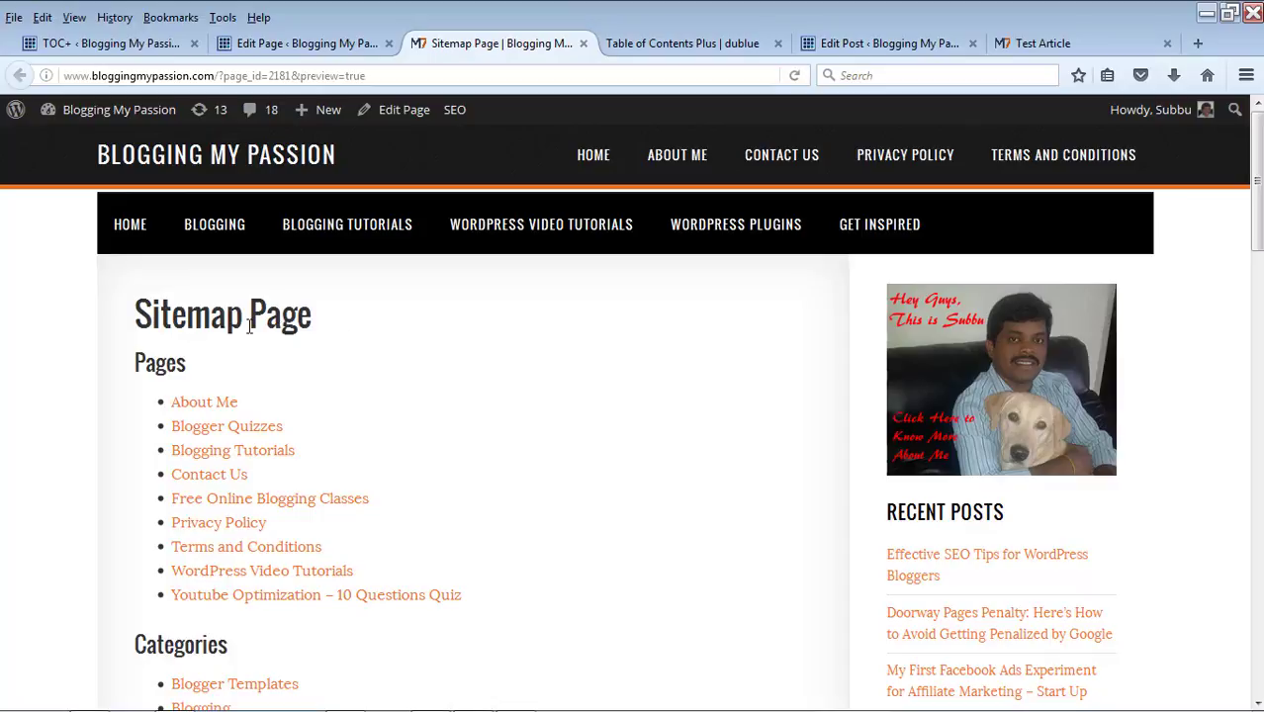
pyautogui.scroll(-3, 481, 366)
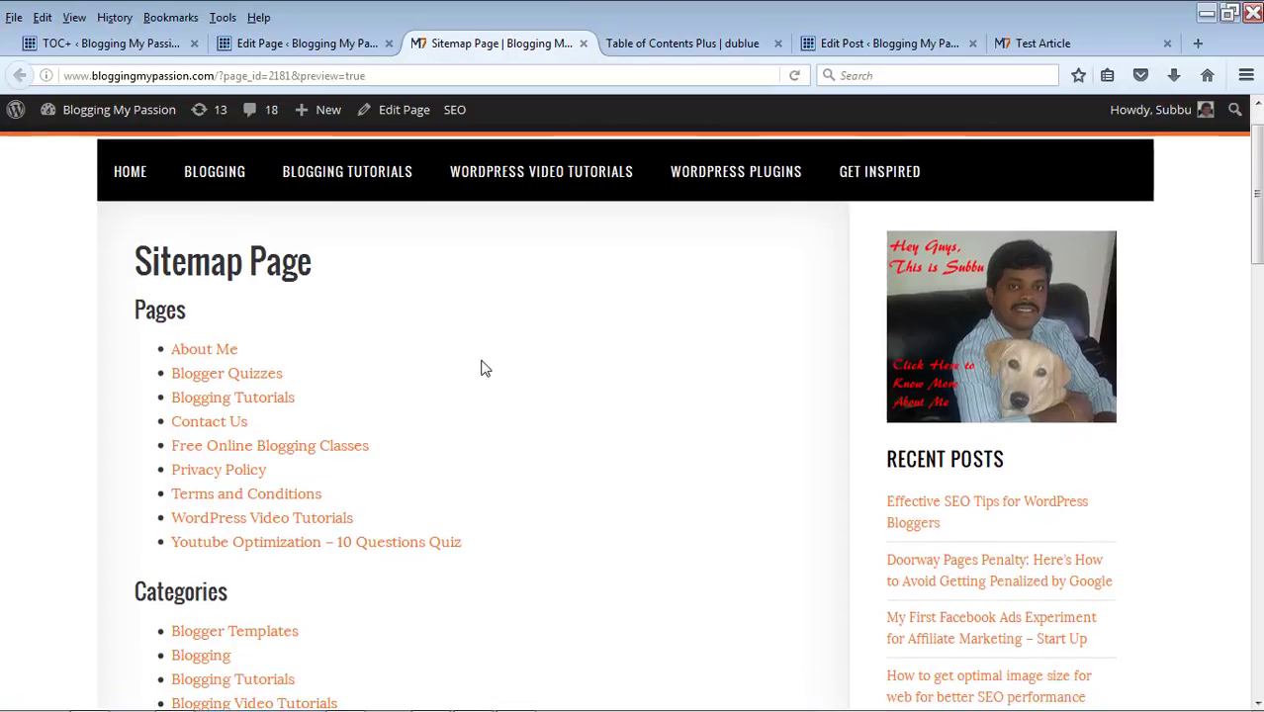
pyautogui.scroll(4, 485, 367)
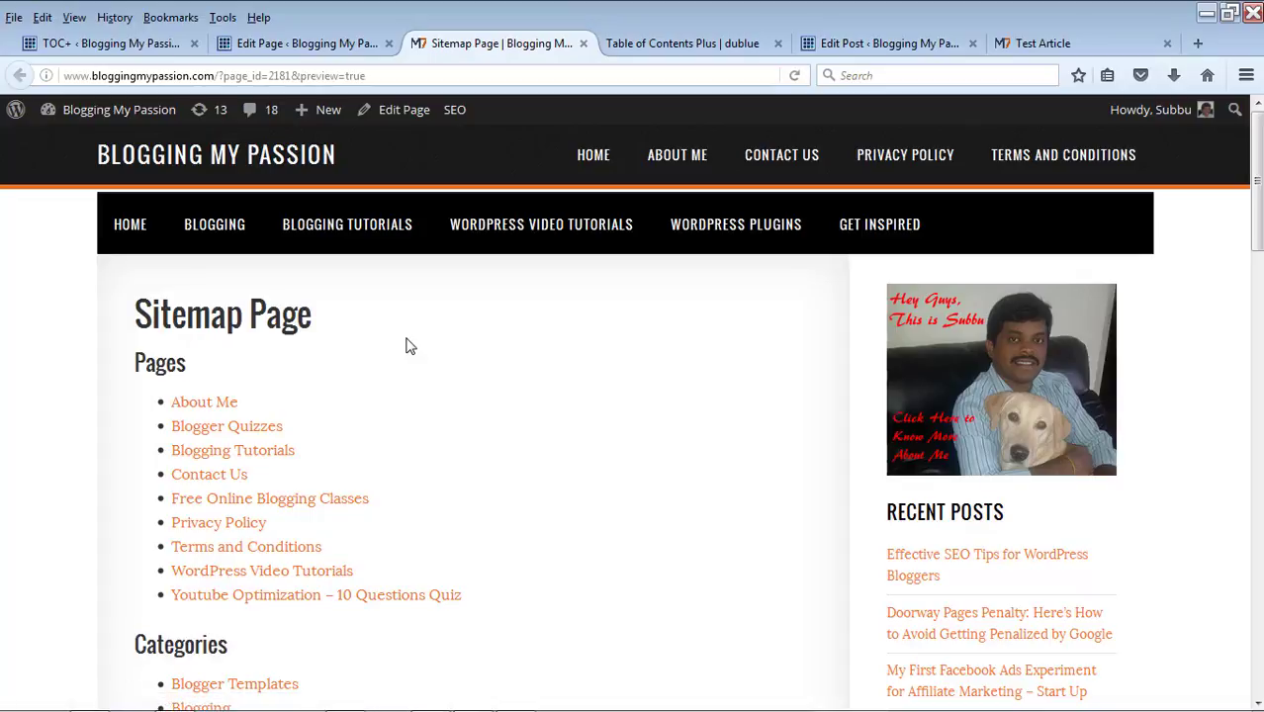
# Retitle the draft page Sitemap Page for Pages, change its shortcode to [sitemap_pages], and save it to check the refreshed preview
pyautogui.click(304, 43)
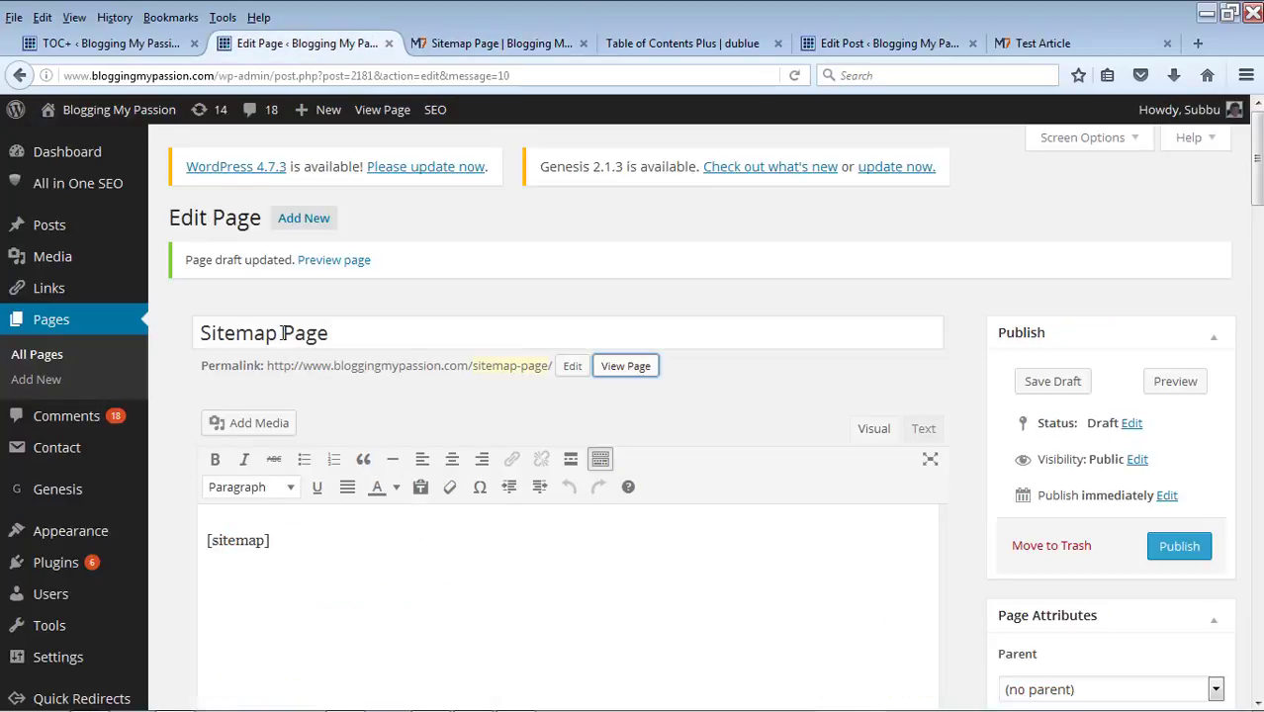
pyautogui.click(347, 335)
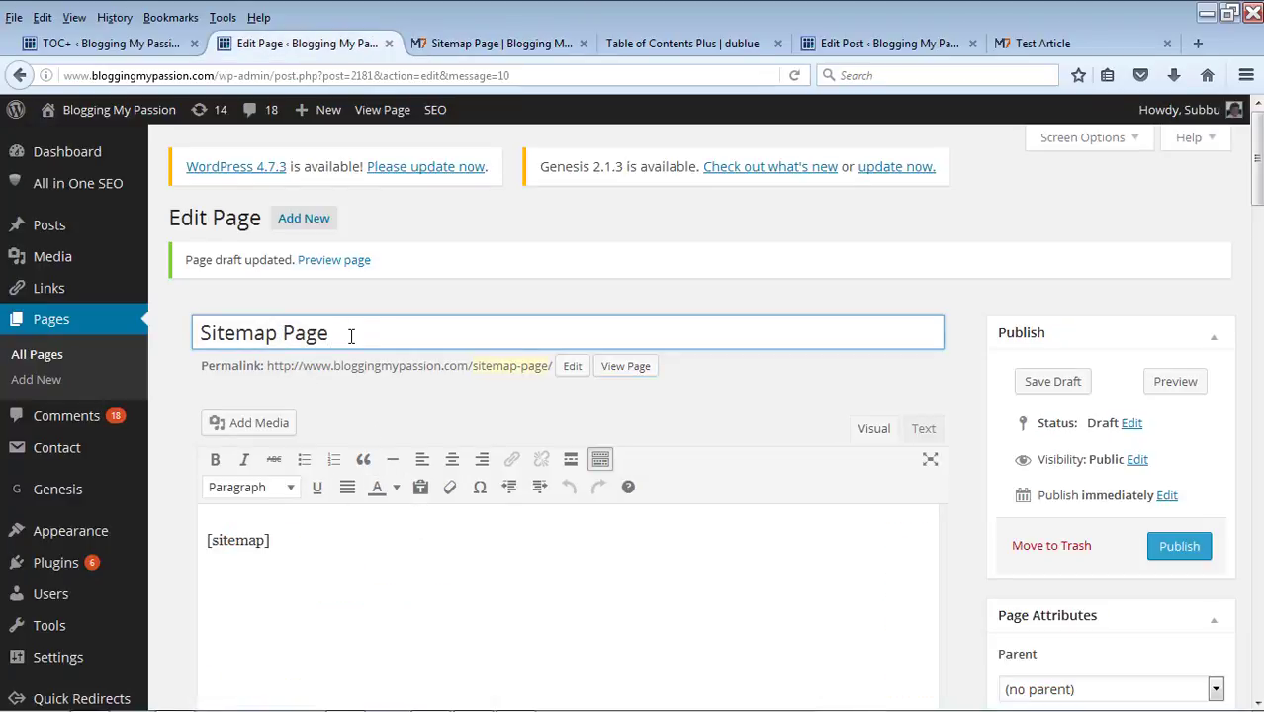
pyautogui.write('for Pages')
pyautogui.click(263, 546)
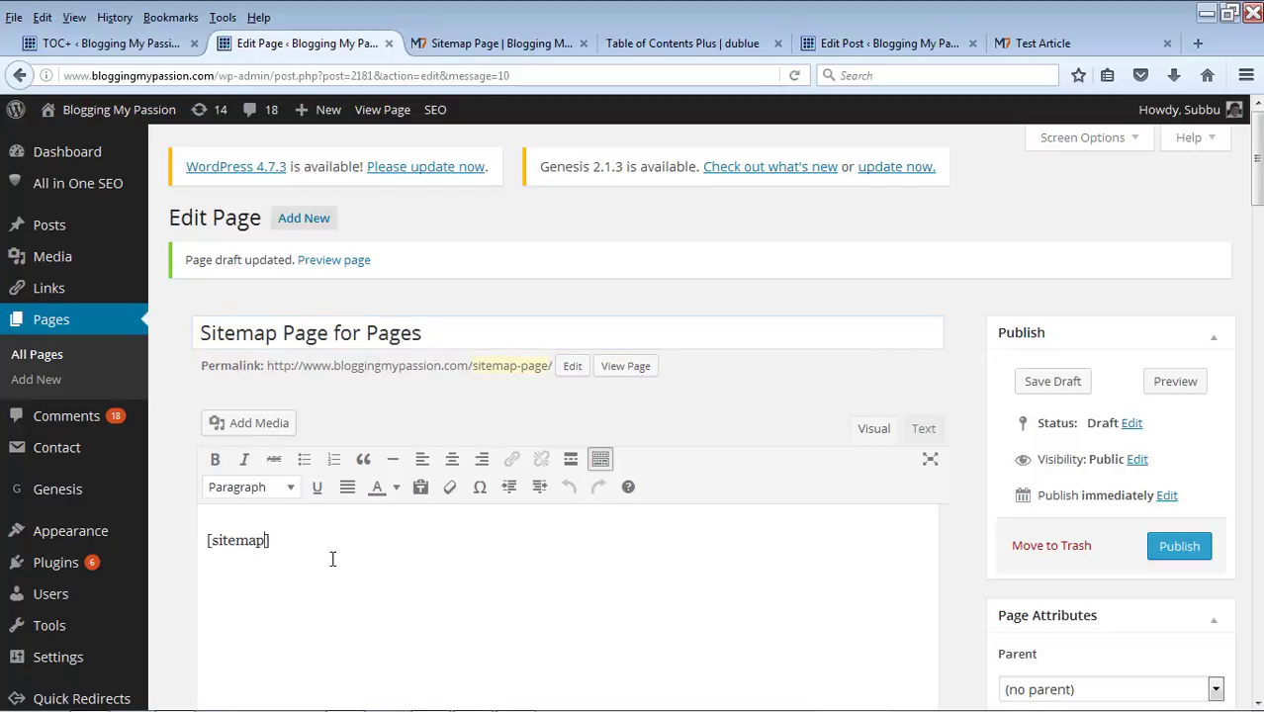
pyautogui.write('_pages')
pyautogui.click(1050, 380)
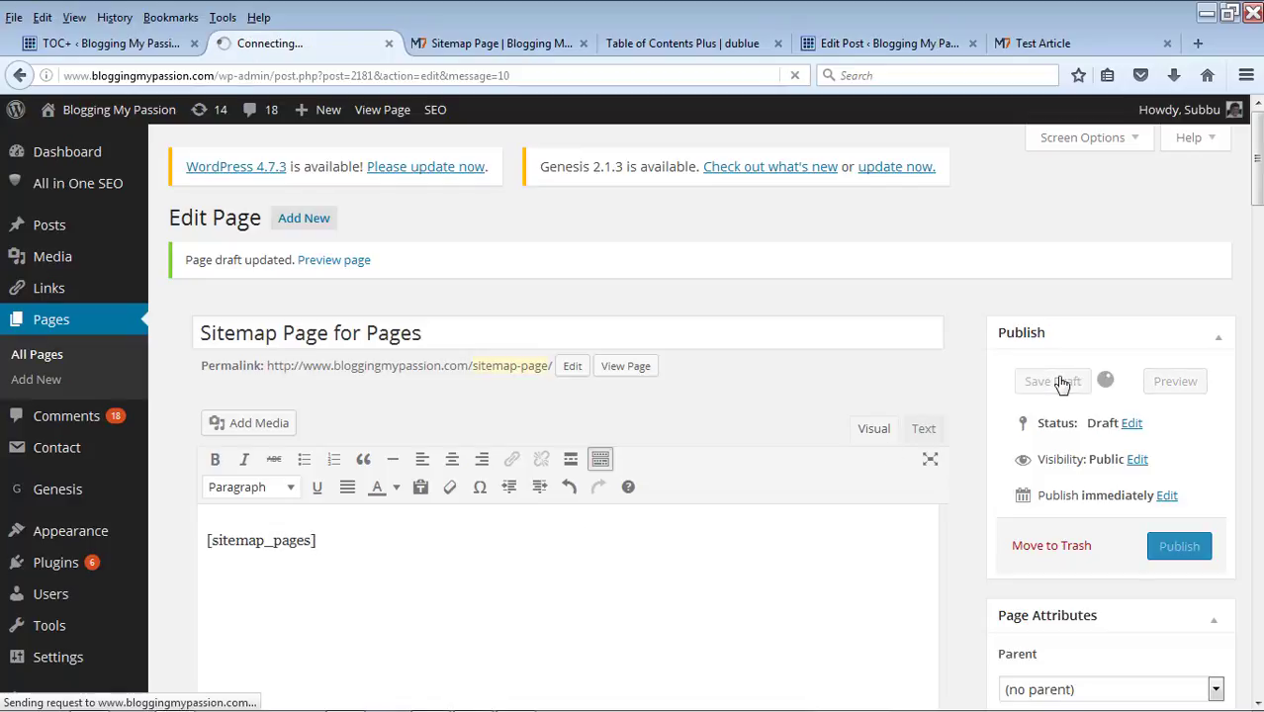
pyautogui.click(493, 42)
pyautogui.press('F5')
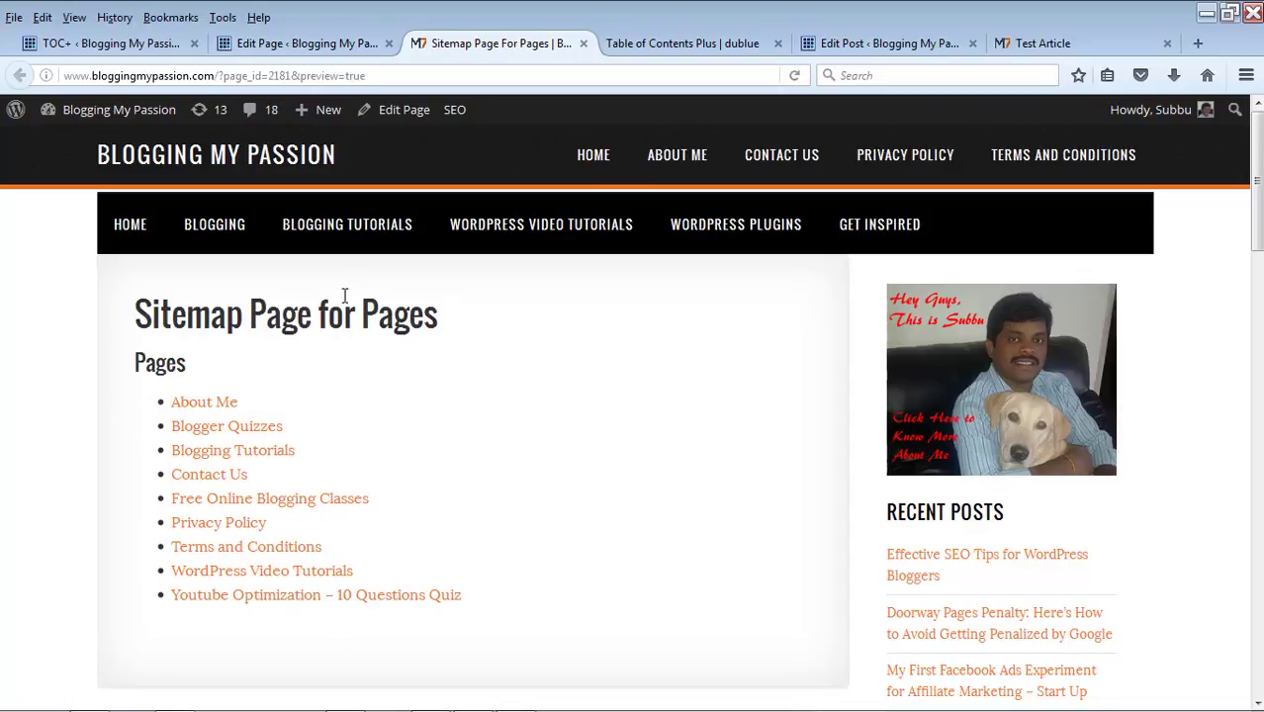
# Change the shortcode in the page content to [sitemap_categories] and save the draft
pyautogui.click(318, 49)
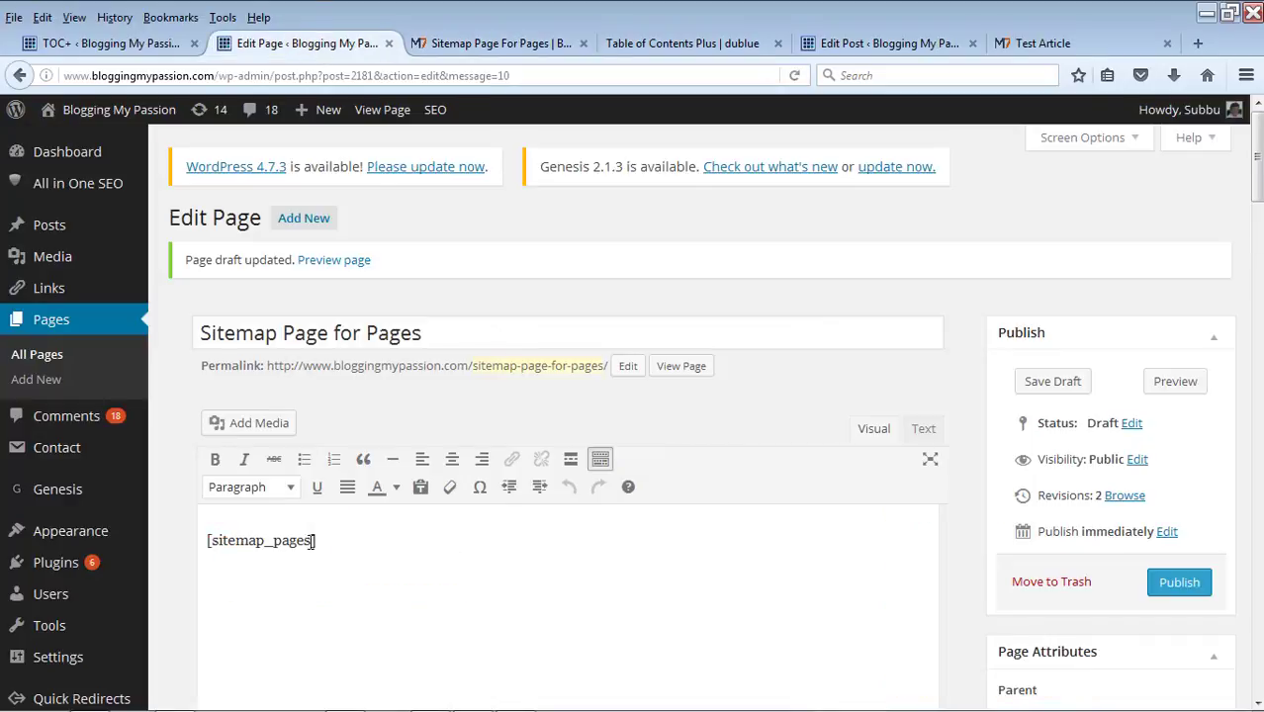
pyautogui.moveTo(312, 542); pyautogui.dragTo(281, 546)
pyautogui.write('categories')
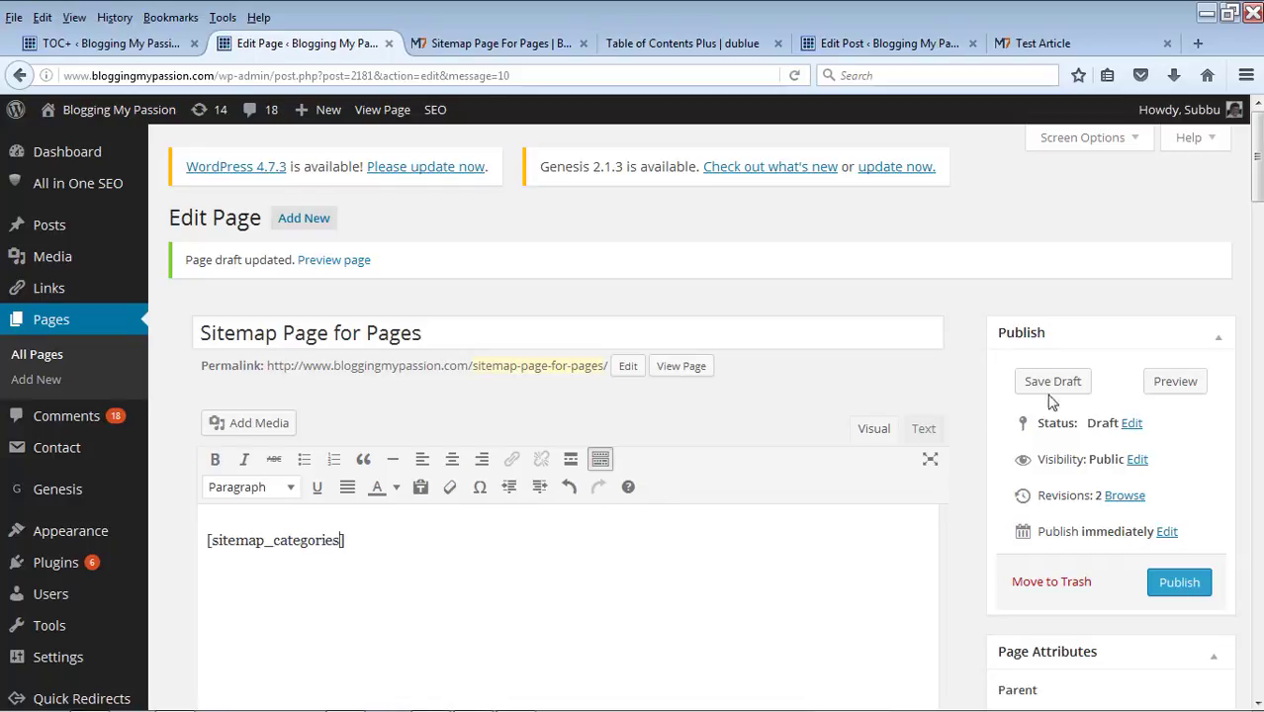
pyautogui.click(1057, 383)
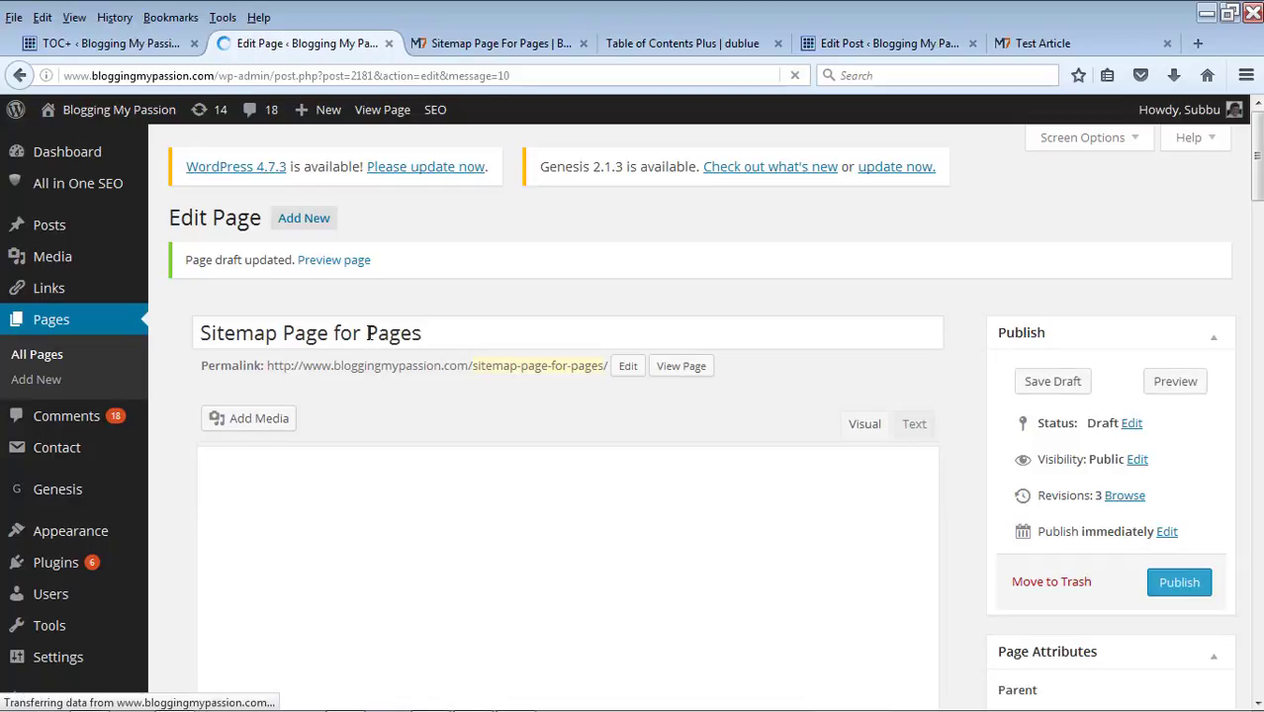
# Retitle the page Sitemap Page for Categories, save the draft and check the refreshed preview
pyautogui.moveTo(367, 333); pyautogui.dragTo(556, 325)
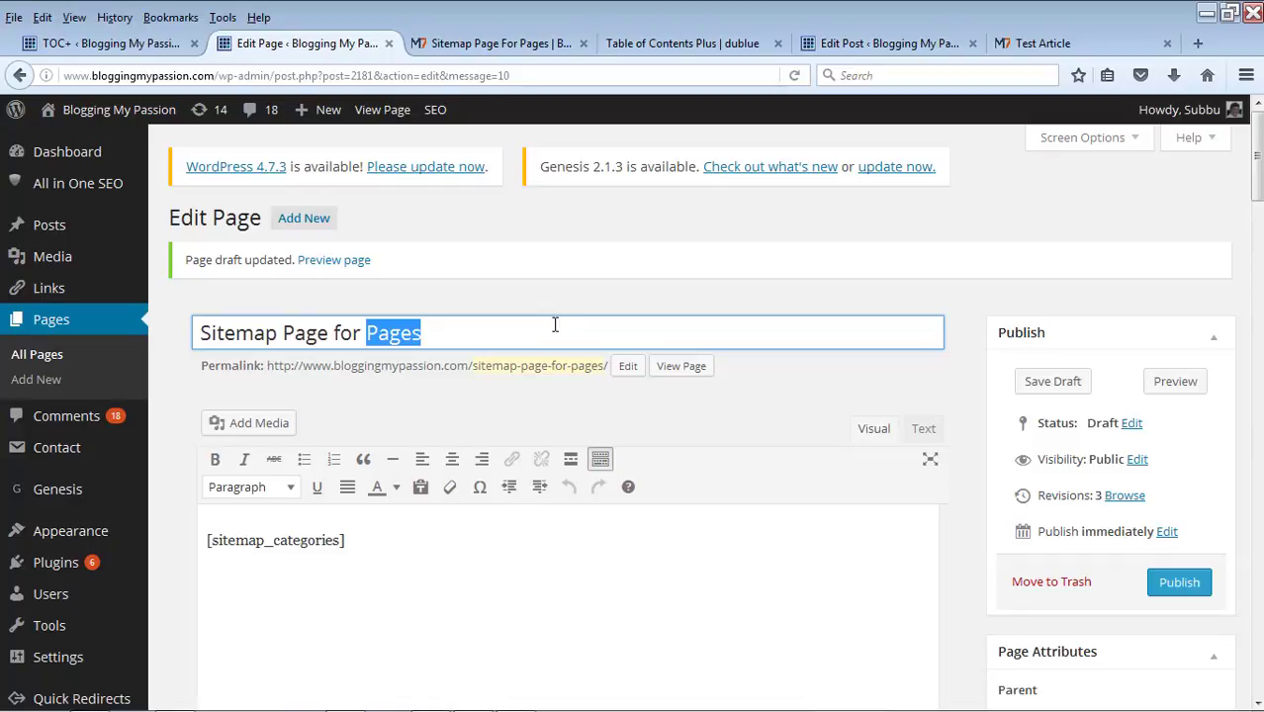
pyautogui.write('ca')
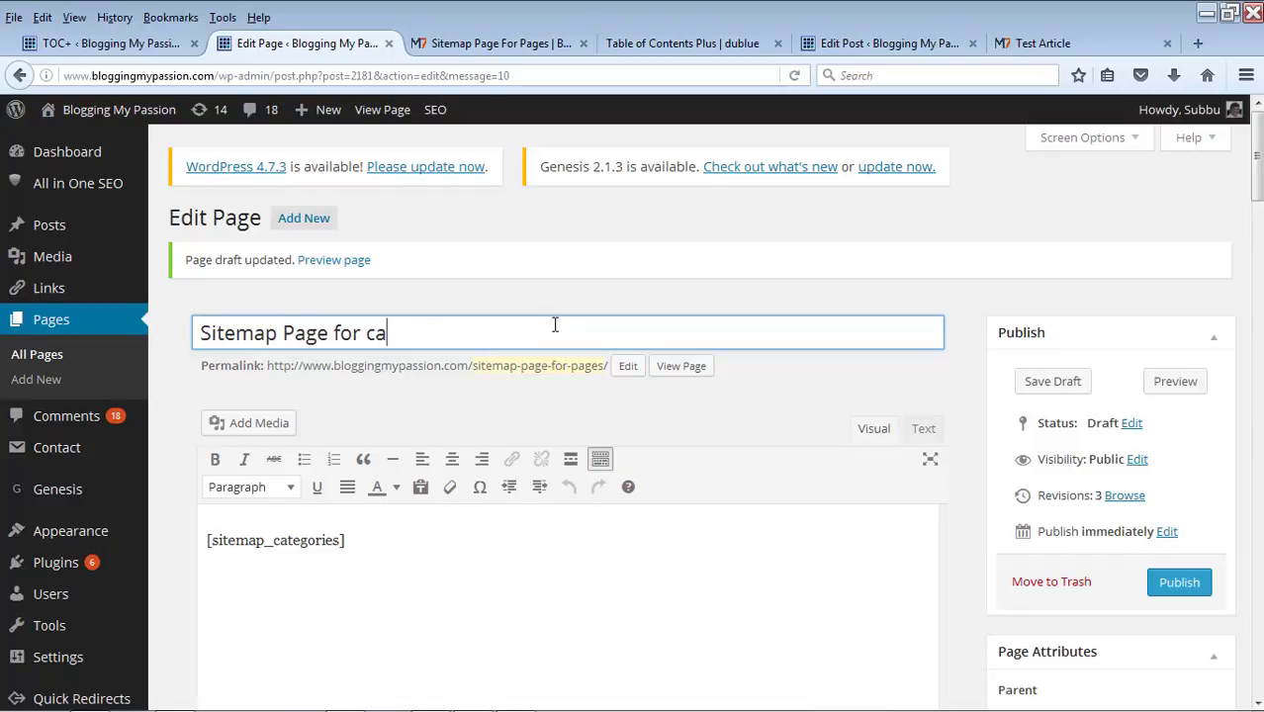
pyautogui.press('BackSpace')
pyautogui.press('BackSpace')
pyautogui.write('Categories')
pyautogui.click(1048, 381)
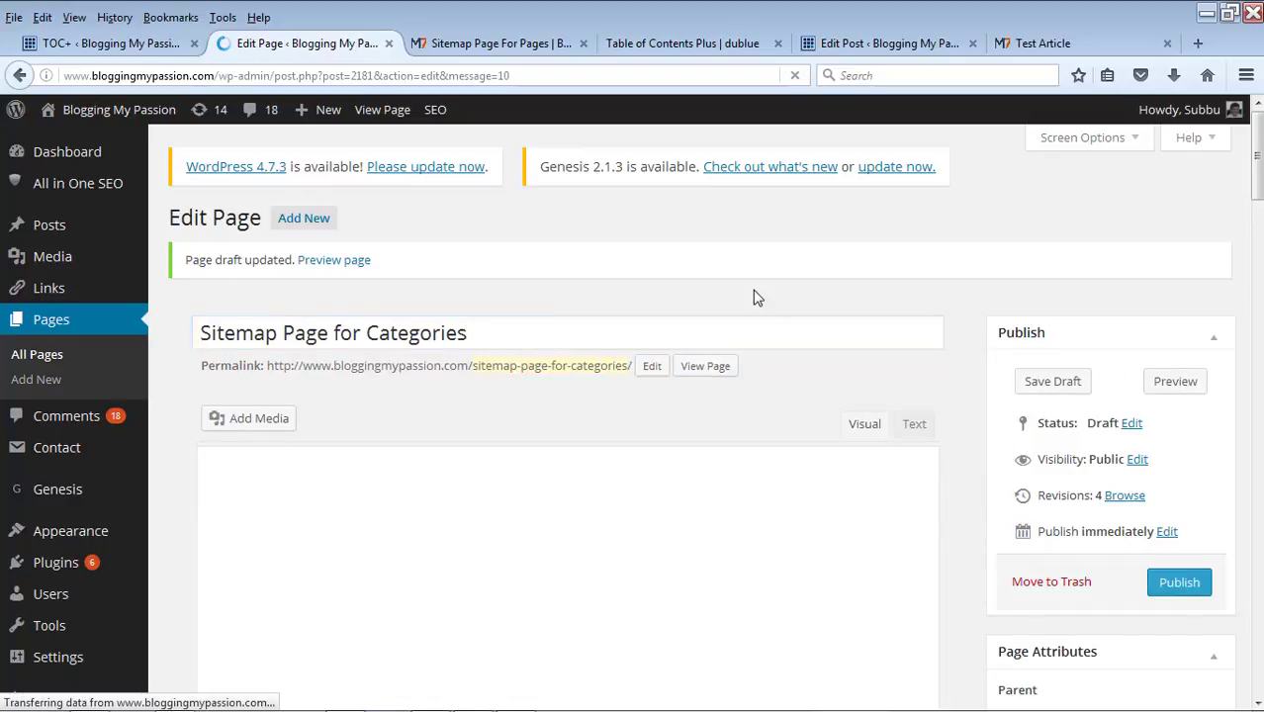
pyautogui.click(481, 41)
pyautogui.press('F5')
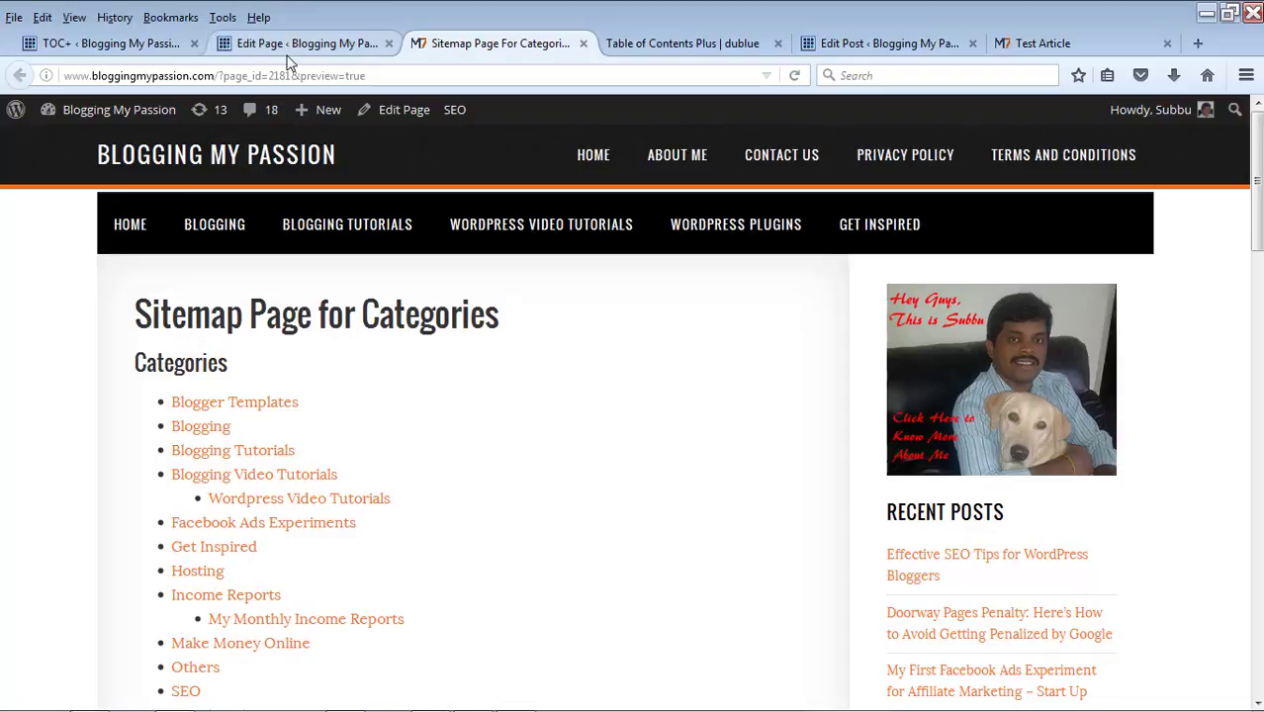
# Revisit the plugin's Sitemap settings and open its online help to examine the table of available shortcodes
pyautogui.click(129, 44)
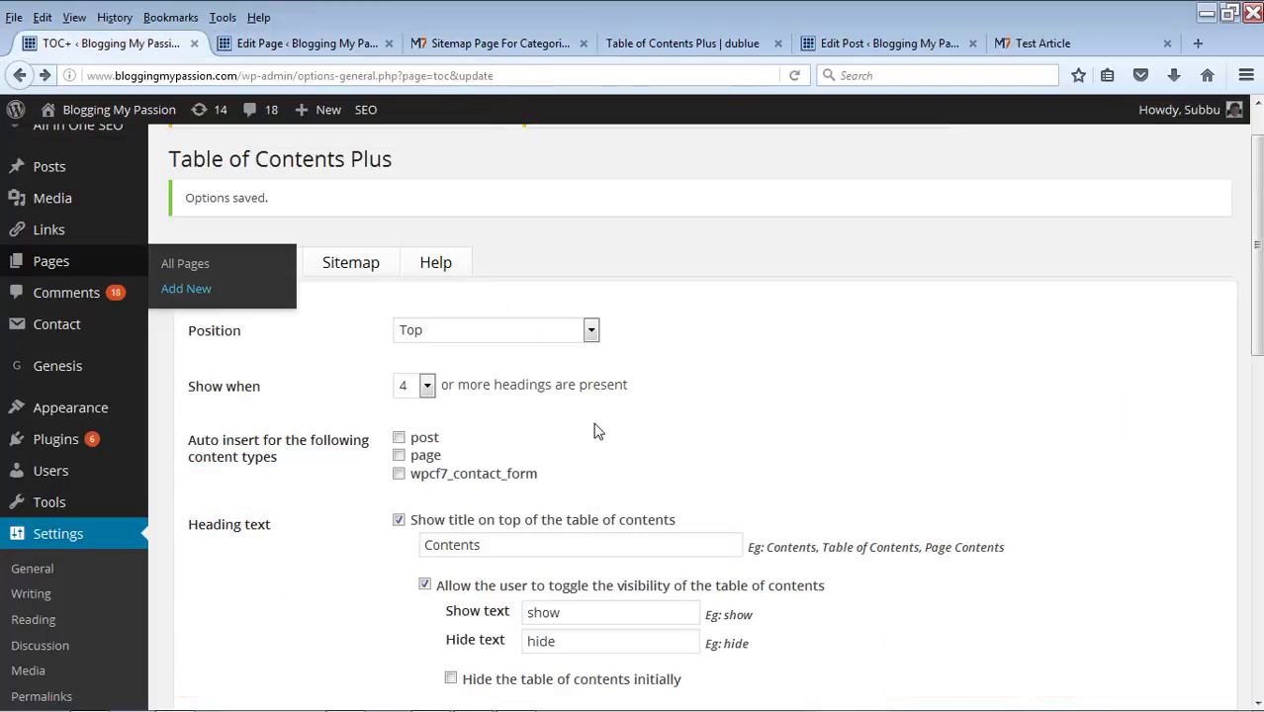
pyautogui.click(352, 269)
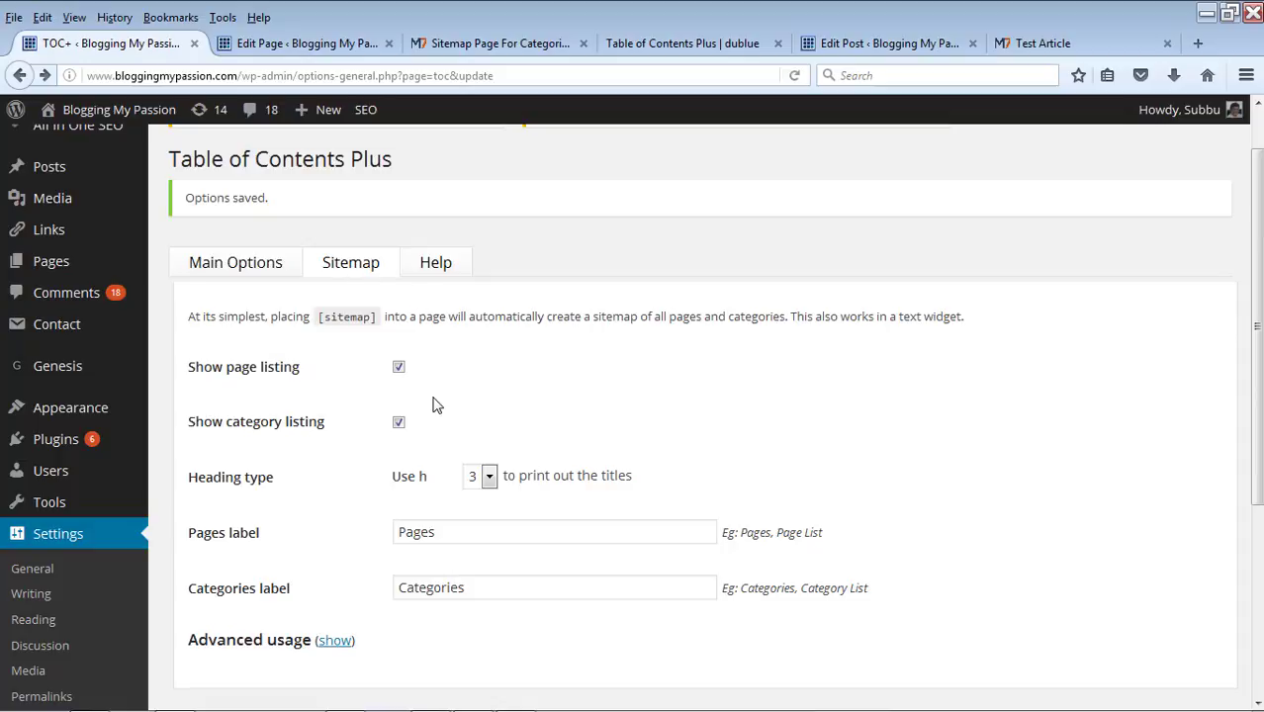
pyautogui.click(441, 267)
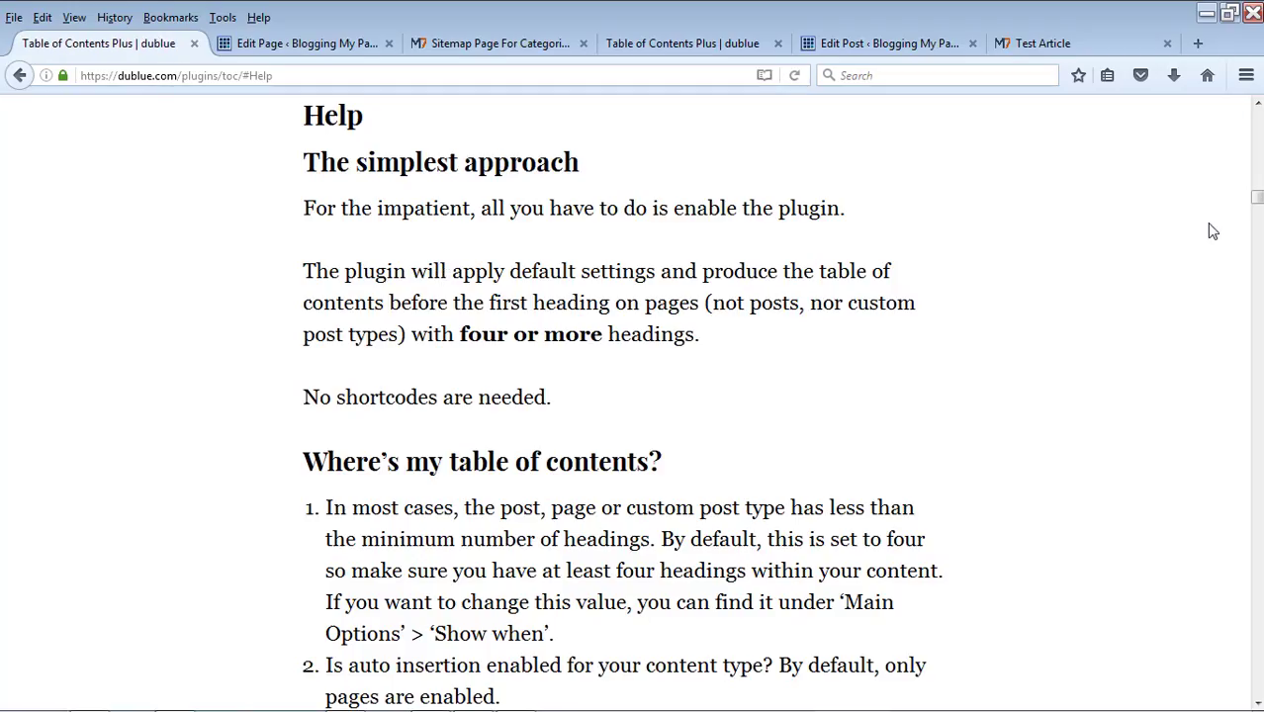
pyautogui.moveTo(1258, 205); pyautogui.dragTo(1258, 285)
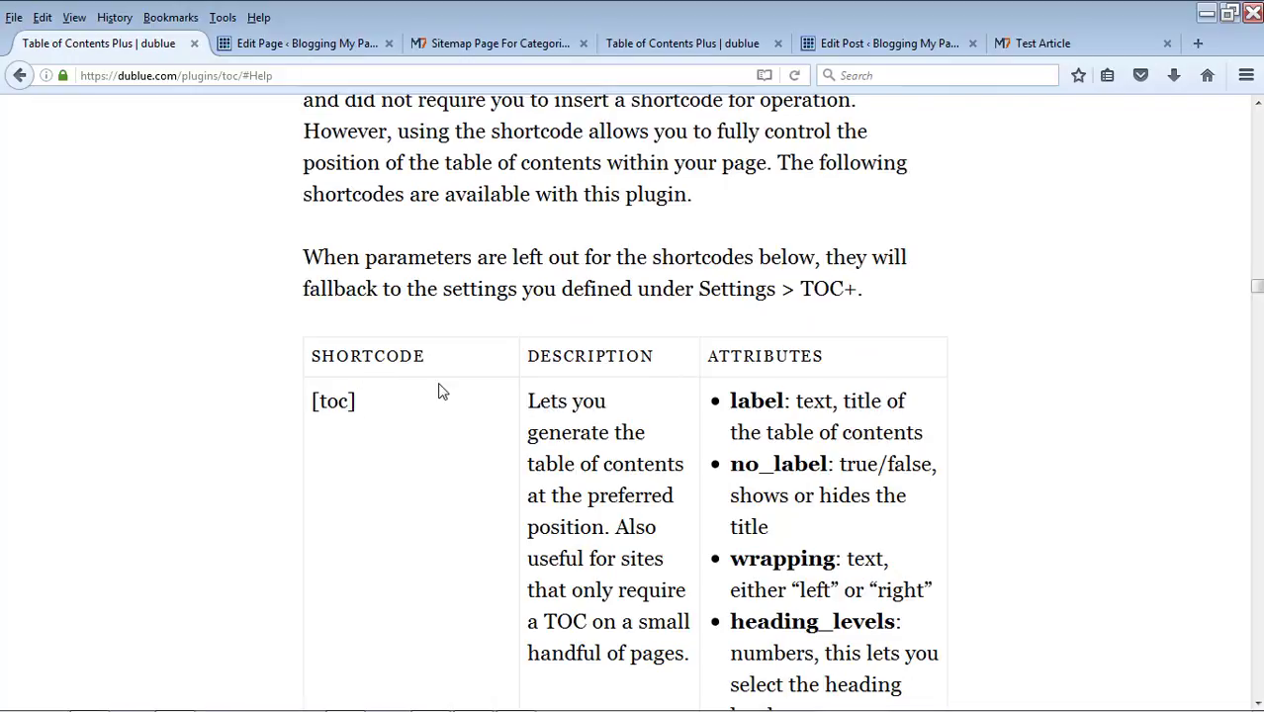